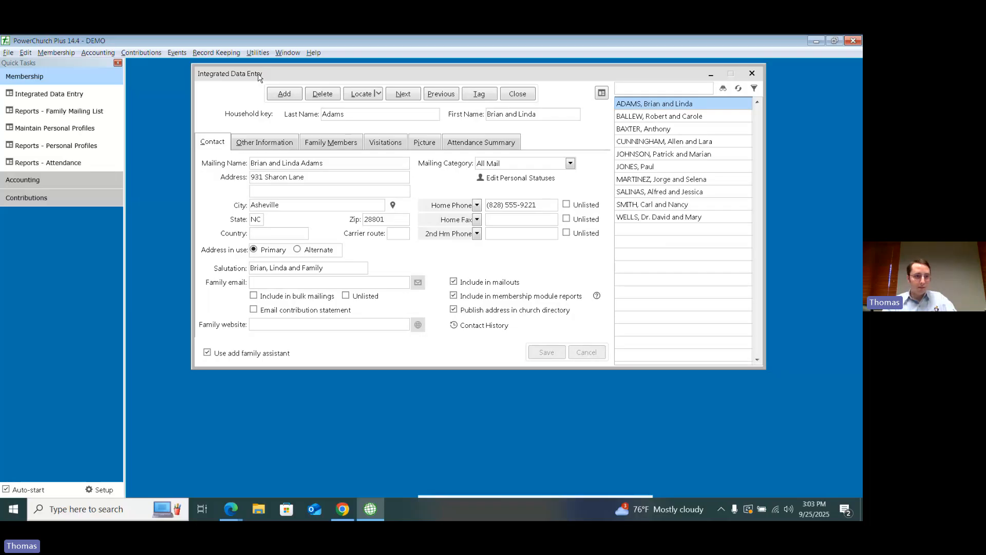
pyautogui.click(56, 53)
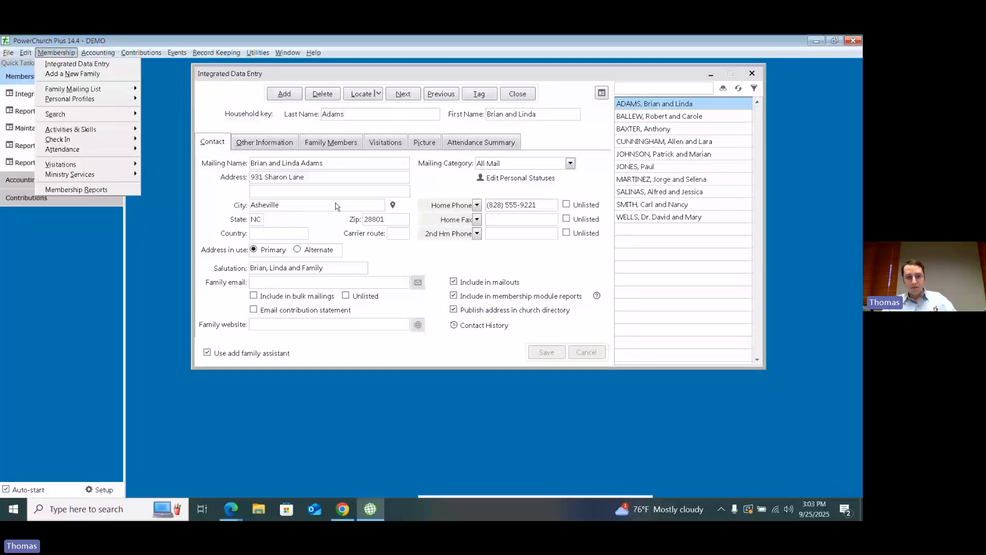
pyautogui.click(489, 150)
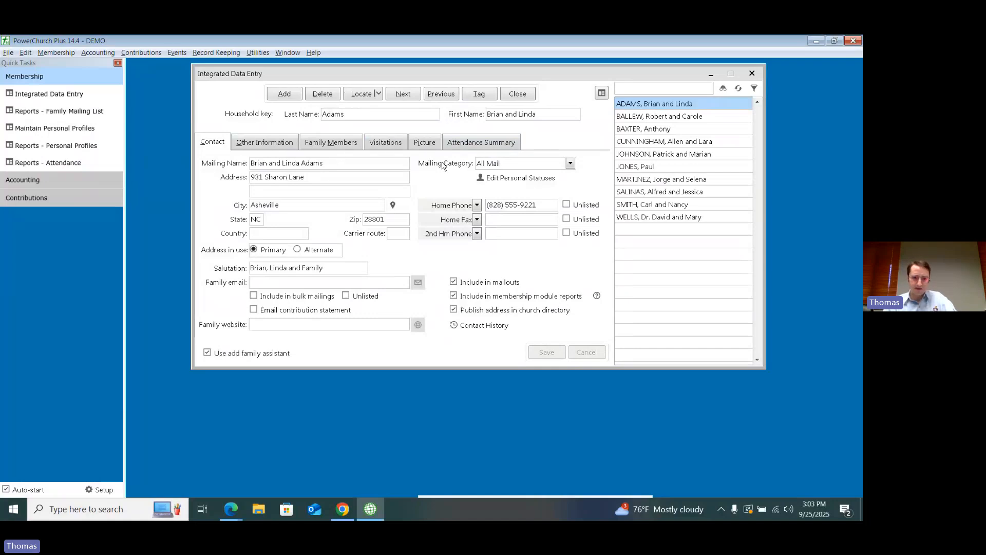
# Step: Examine the personal status of each family member in the first household, comparing them with the household's contact details
pyautogui.click(329, 142)
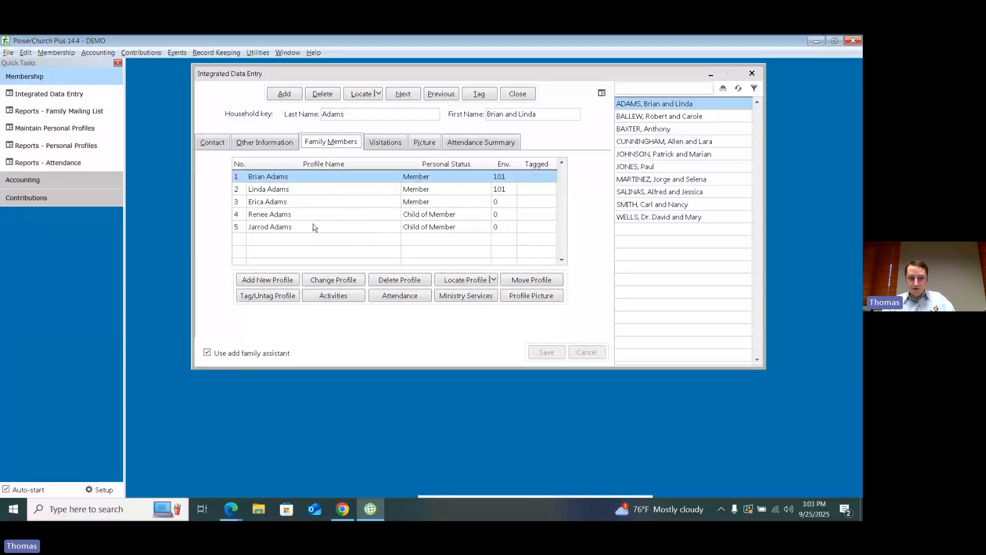
pyautogui.click(308, 192)
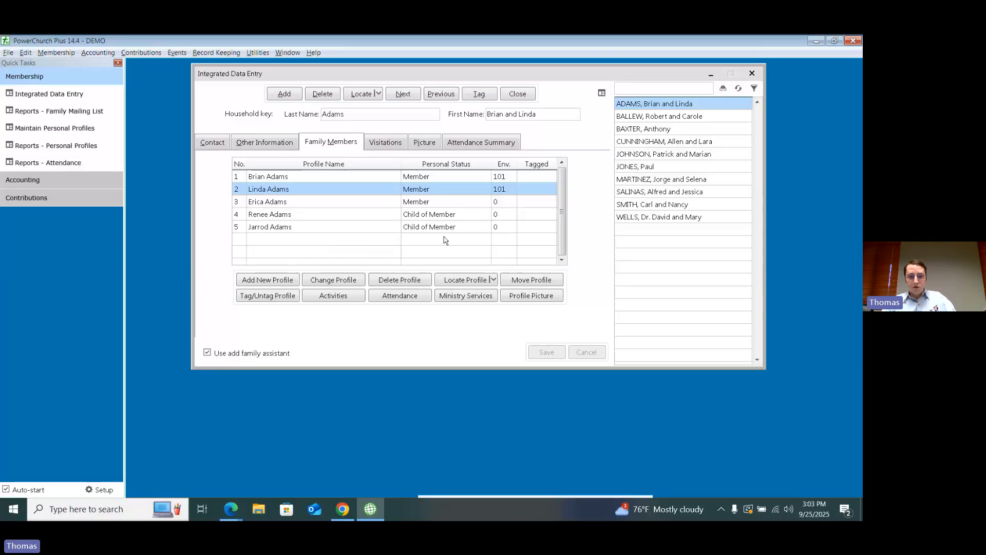
pyautogui.click(399, 204)
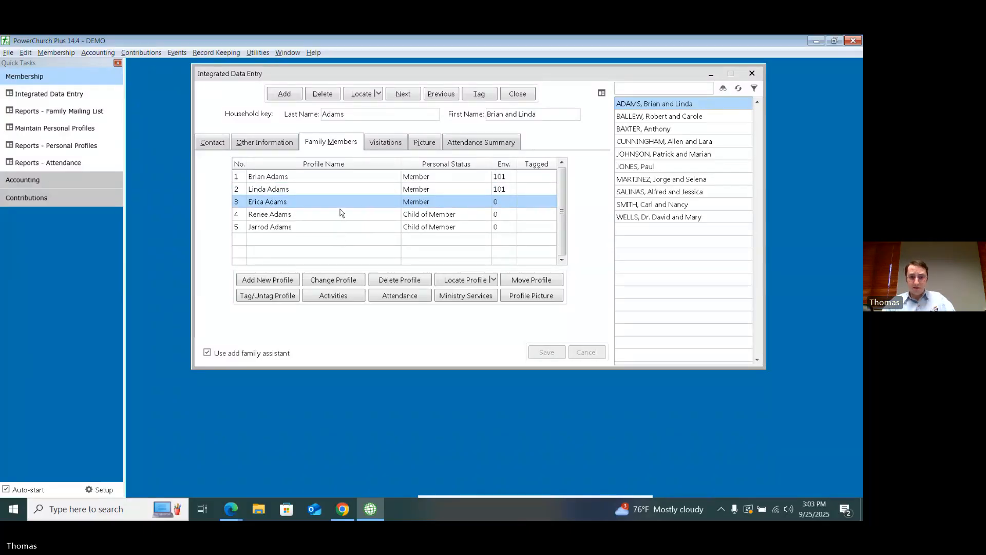
pyautogui.click(223, 144)
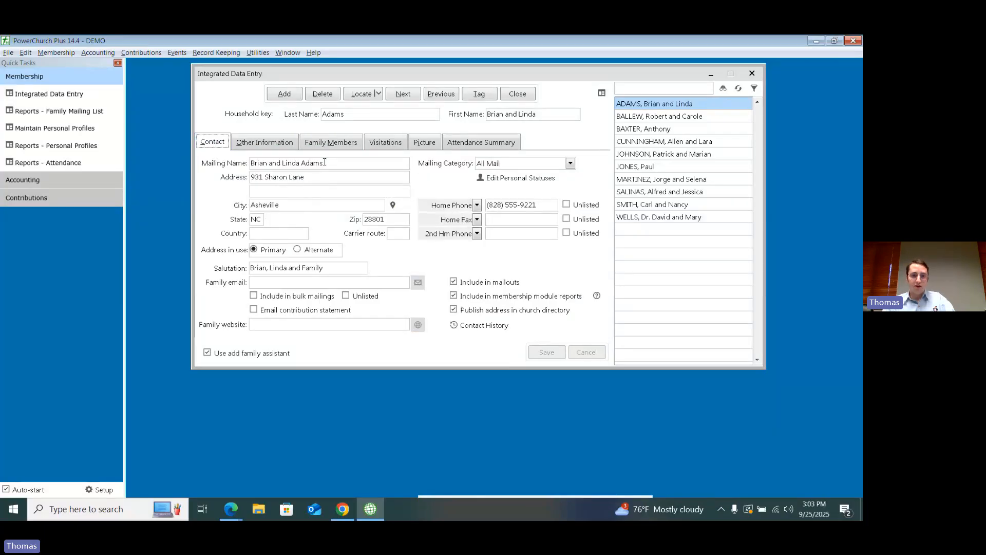
pyautogui.click(329, 143)
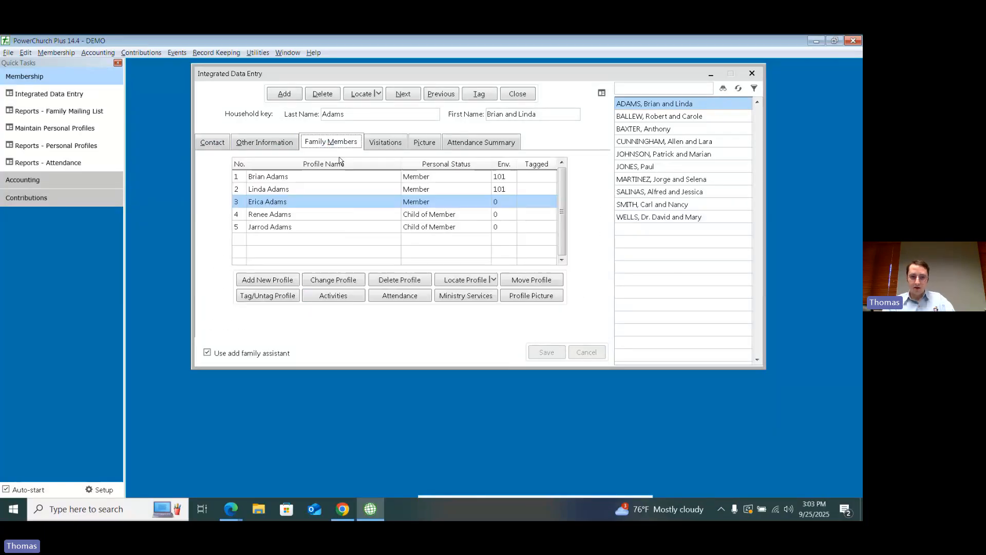
pyautogui.click(418, 216)
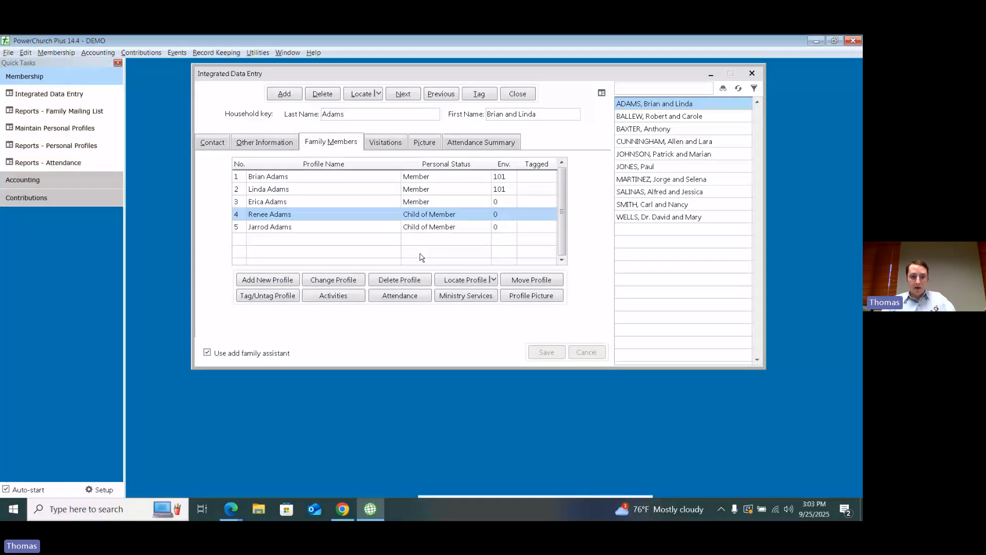
pyautogui.moveTo(357, 77); pyautogui.dragTo(351, 117)
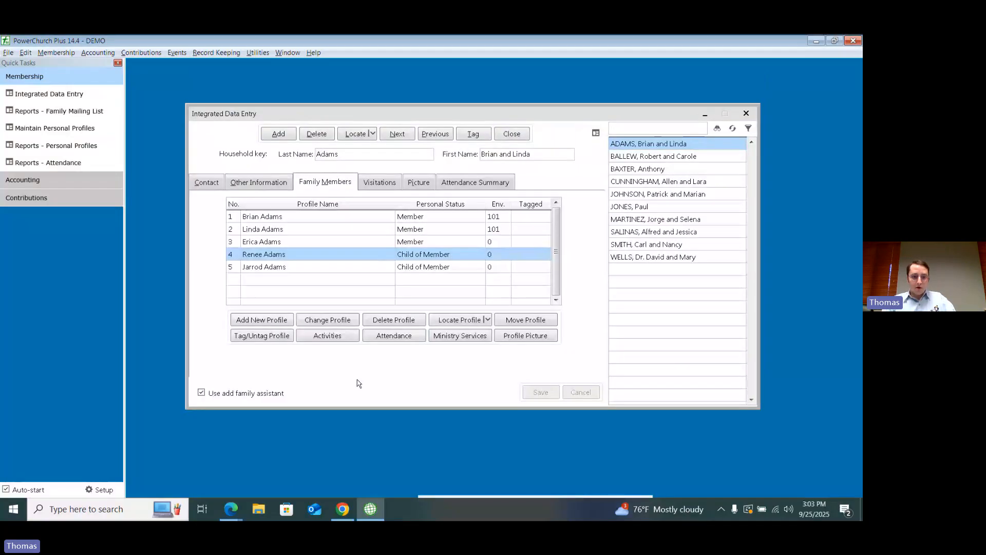
# Step: Switch to Empower in Chrome and open the first household in the membership Households list
pyautogui.moveTo(346, 513)
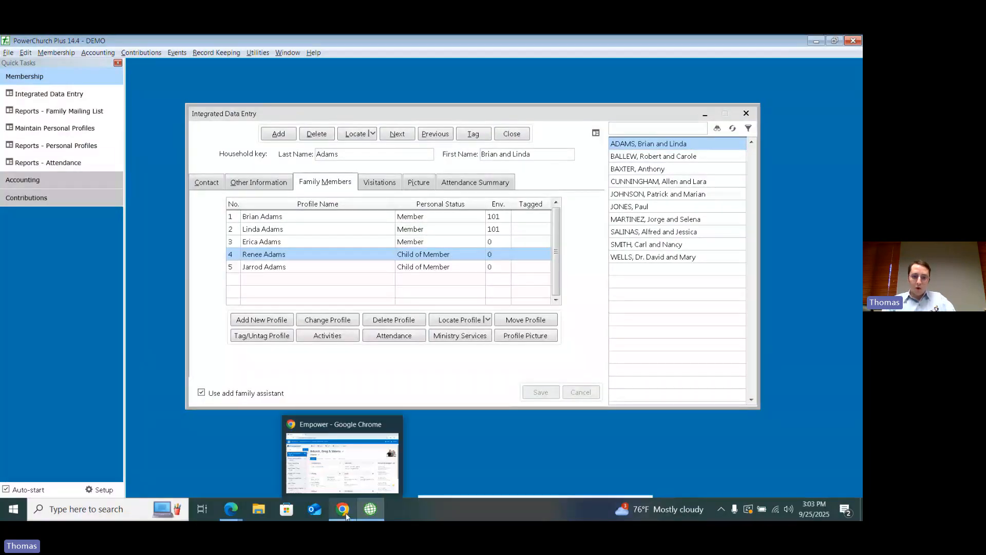
pyautogui.click(343, 509)
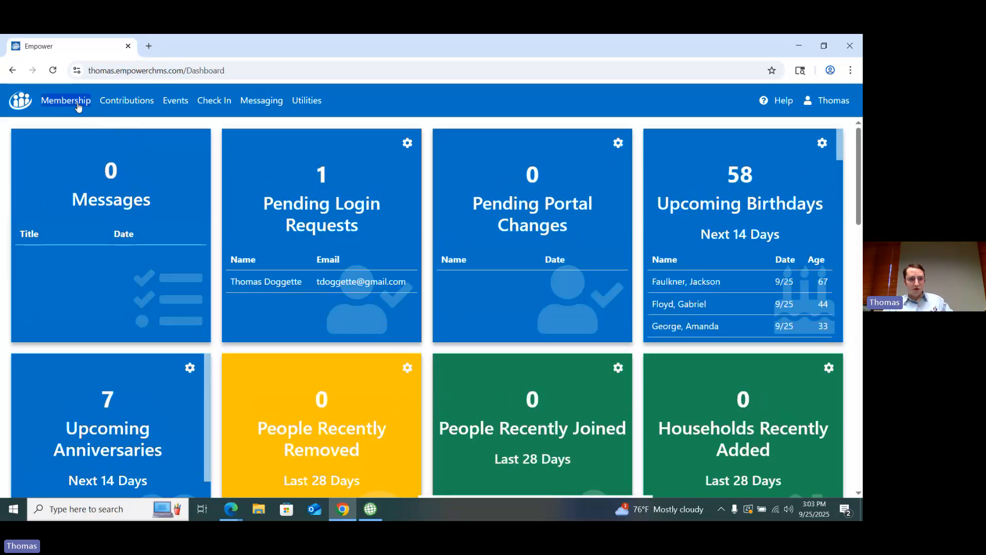
pyautogui.click(75, 102)
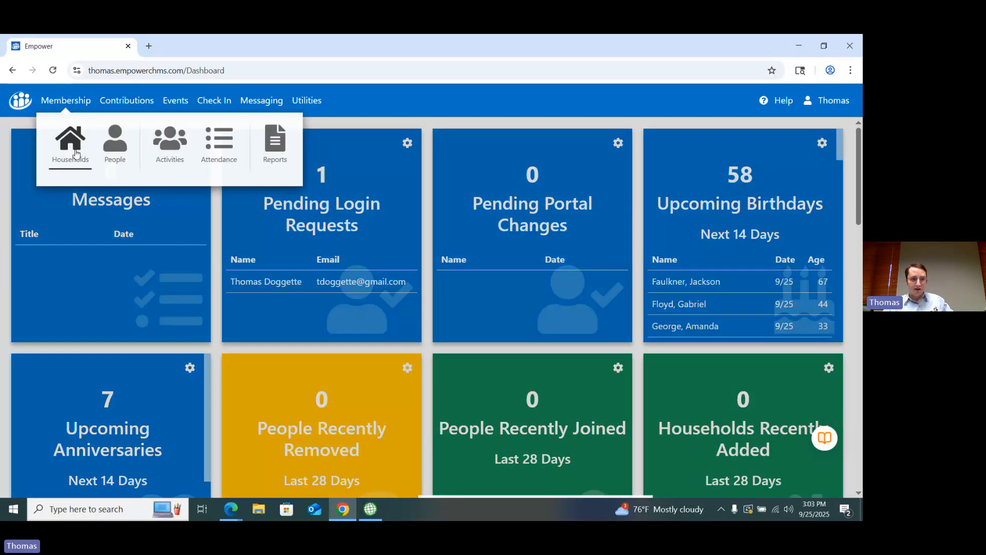
pyautogui.click(75, 153)
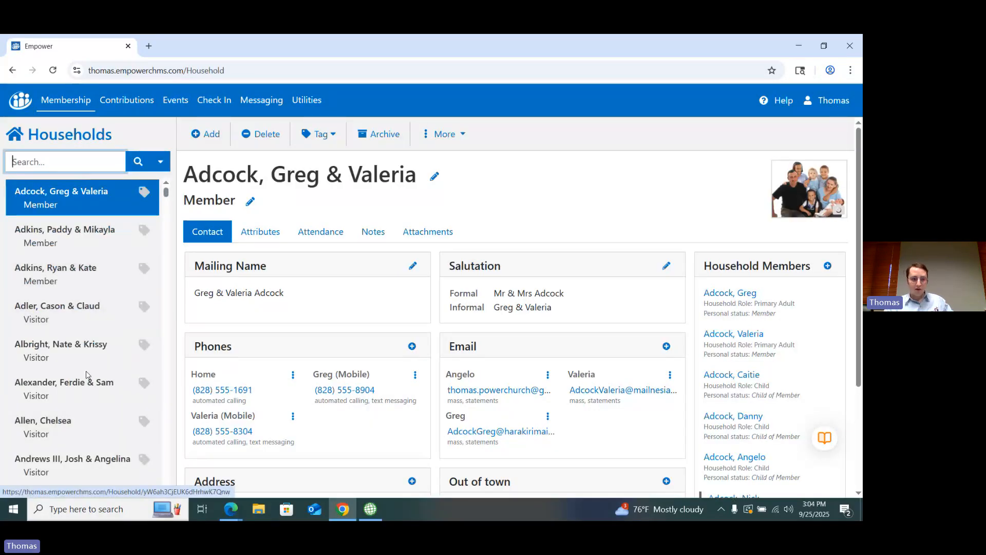
pyautogui.click(70, 205)
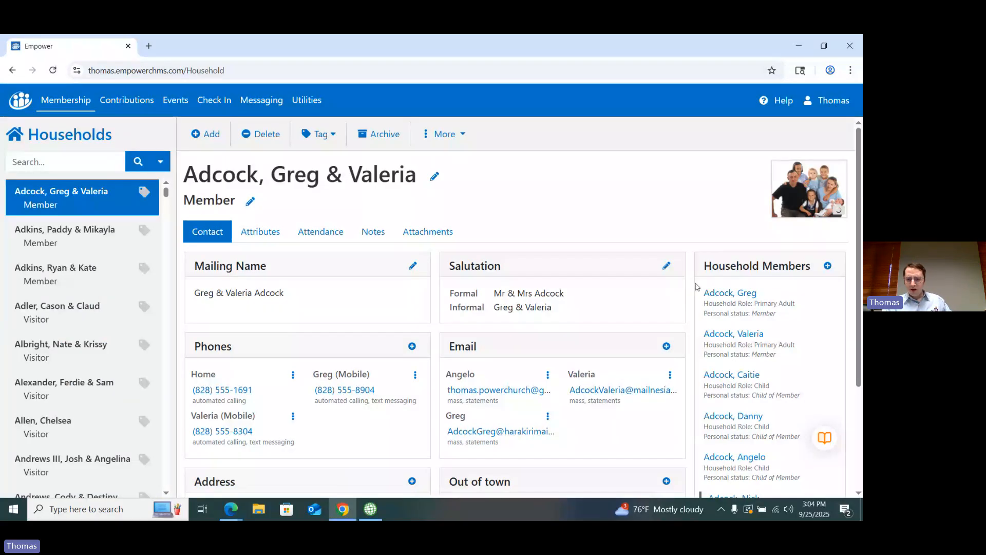
# Step: Review the household role and personal status of every person listed among the household members
pyautogui.scroll(-1, 697, 286)
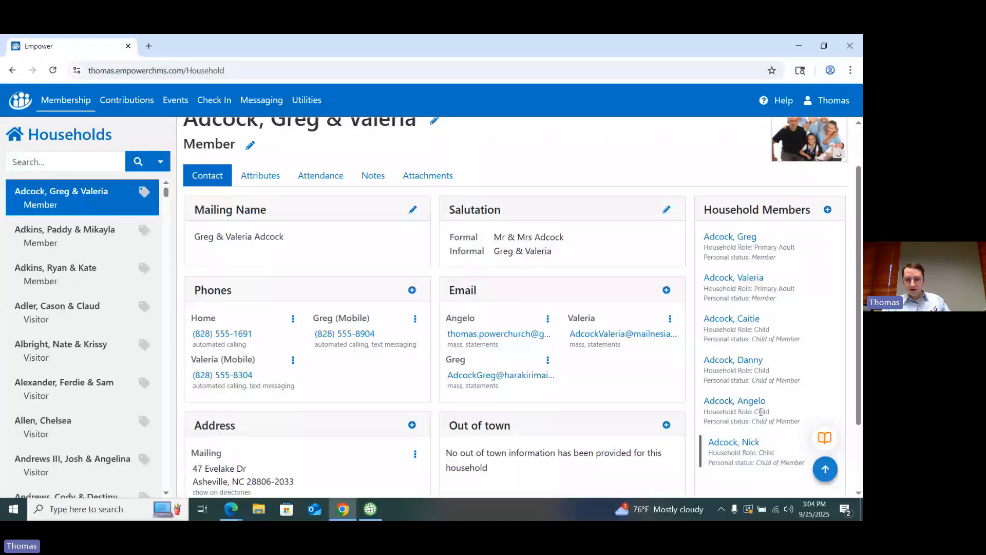
pyautogui.moveTo(750, 462); pyautogui.dragTo(782, 470)
pyautogui.click(782, 471)
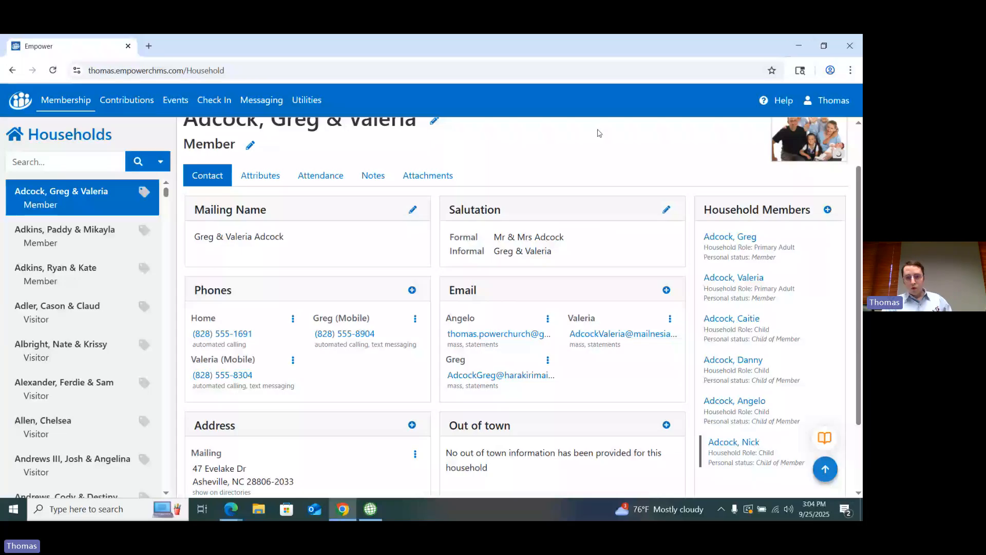
pyautogui.scroll(2, 607, 135)
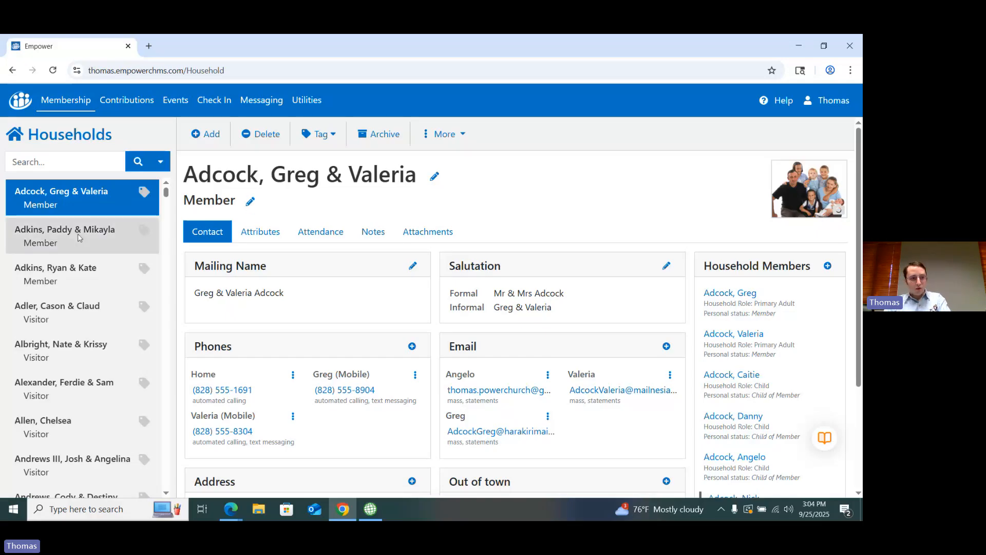
# Step: Set the household status to Member, check the personal statuses of all its members, and save the changes
pyautogui.doubleClick(227, 205)
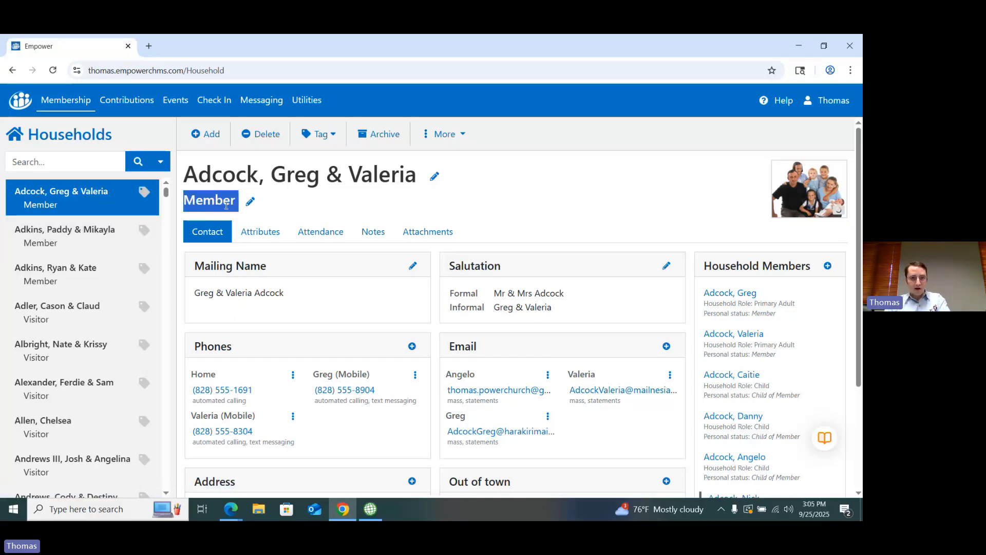
pyautogui.click(237, 202)
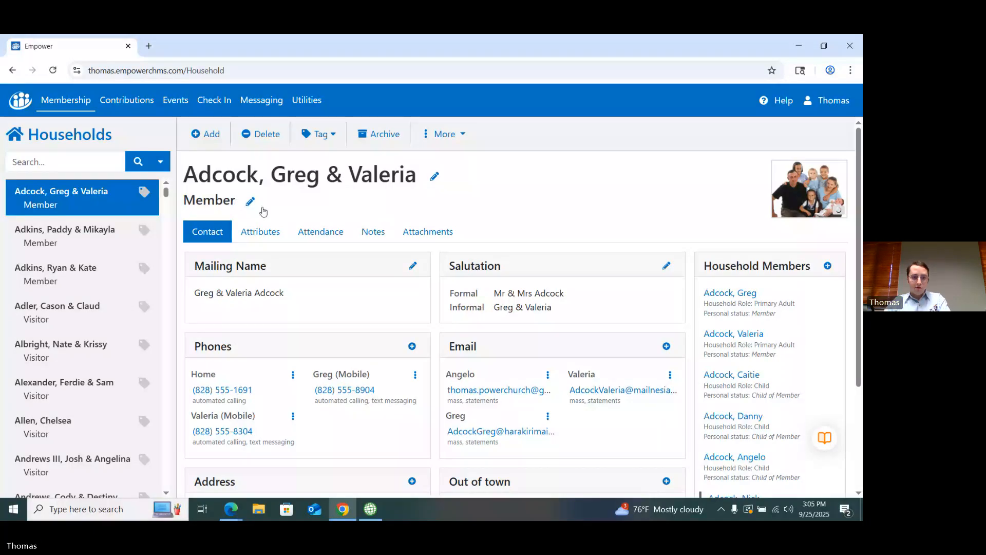
pyautogui.click(251, 203)
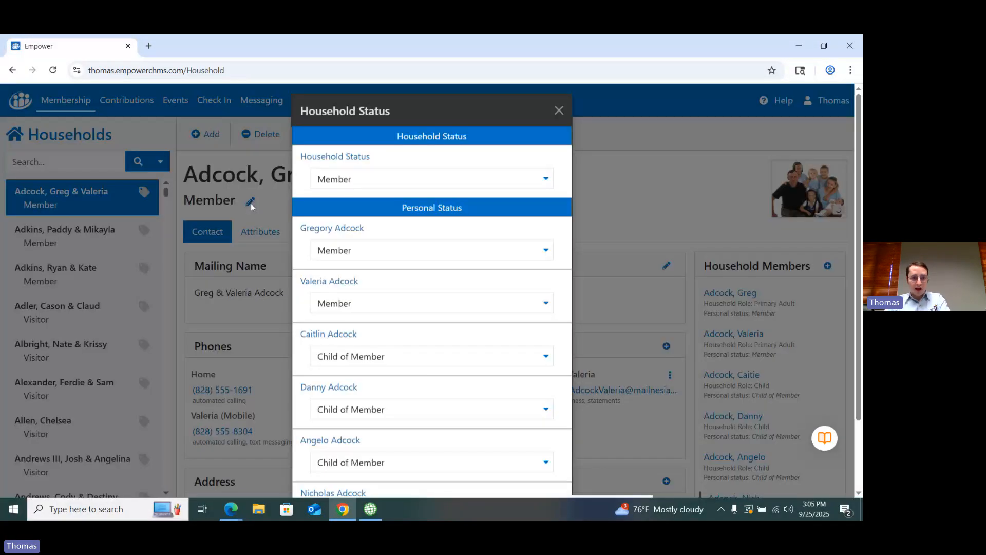
pyautogui.click(546, 183)
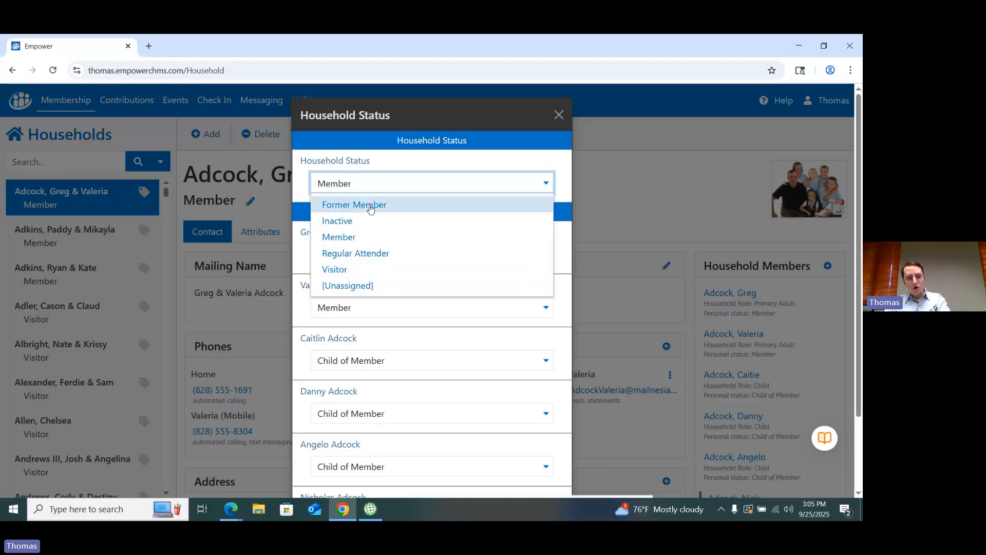
pyautogui.click(361, 237)
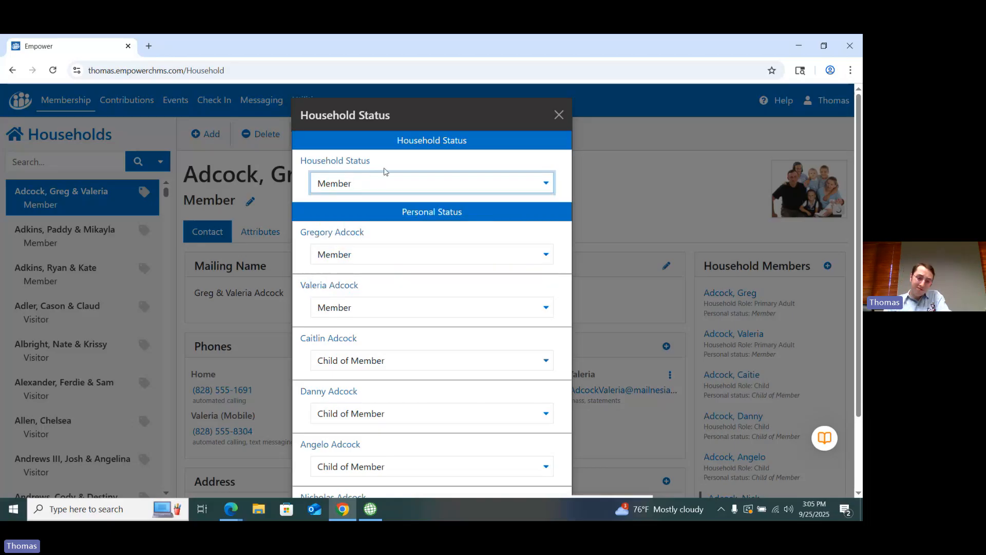
pyautogui.scroll(-1, 575, 319)
pyautogui.scroll(-1, 612, 369)
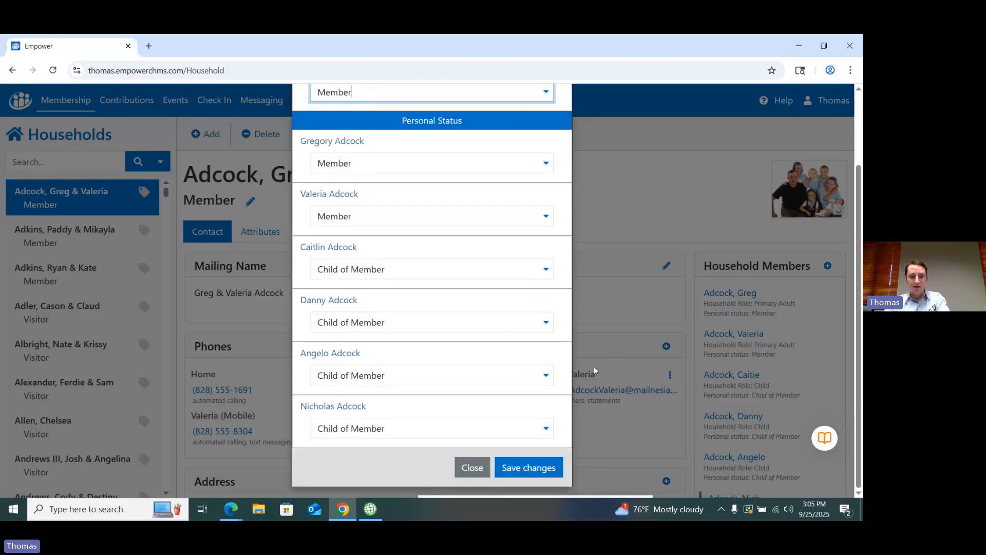
pyautogui.scroll(3, 594, 365)
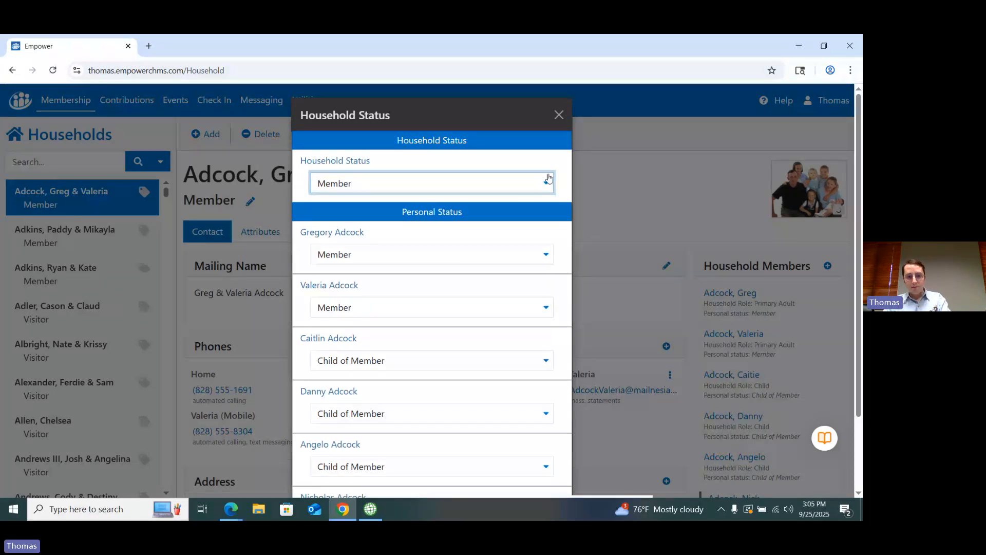
pyautogui.scroll(-2, 578, 291)
pyautogui.click(514, 473)
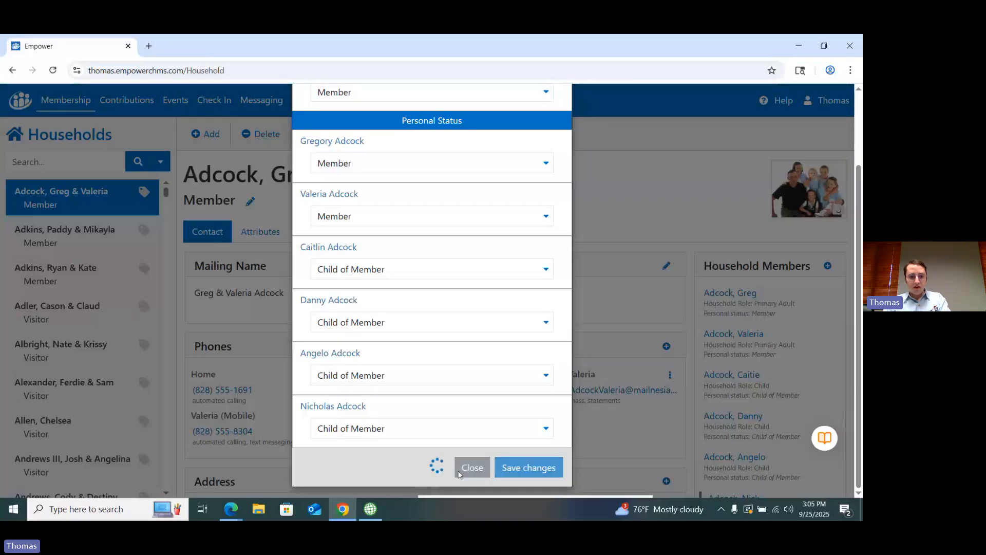
# Step: Switch back to PowerChurch Plus and view the mailing category options in the first family's contact details
pyautogui.click(371, 508)
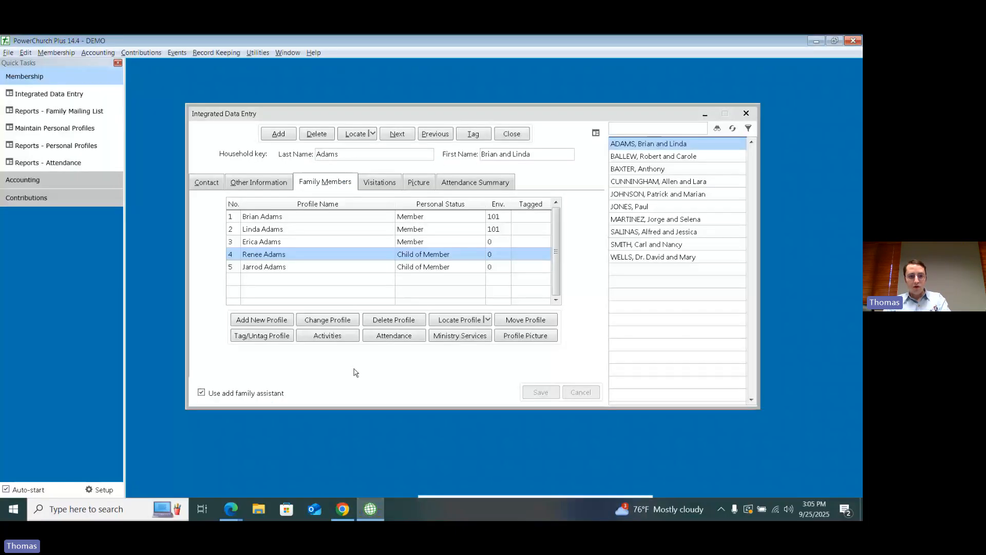
pyautogui.click(208, 183)
pyautogui.click(483, 211)
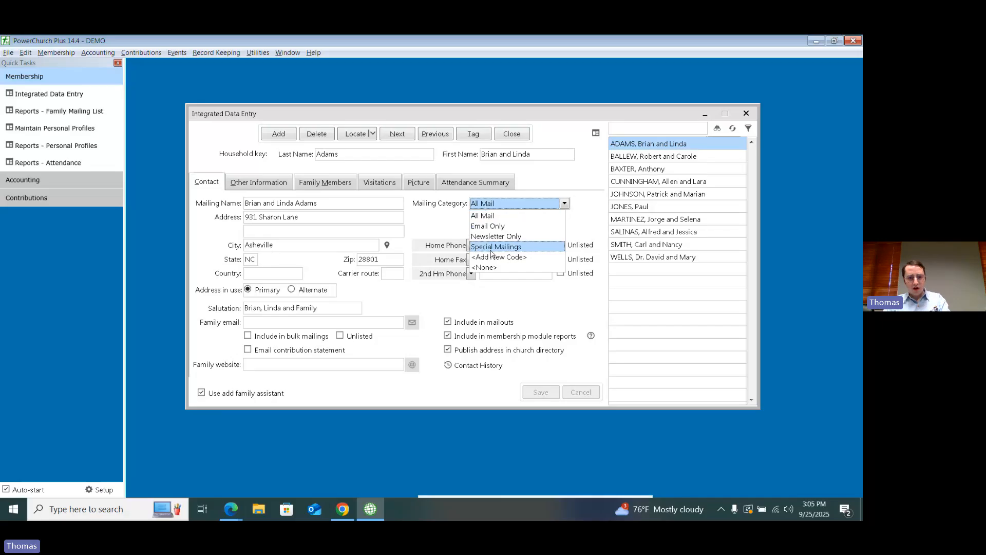
pyautogui.click(448, 225)
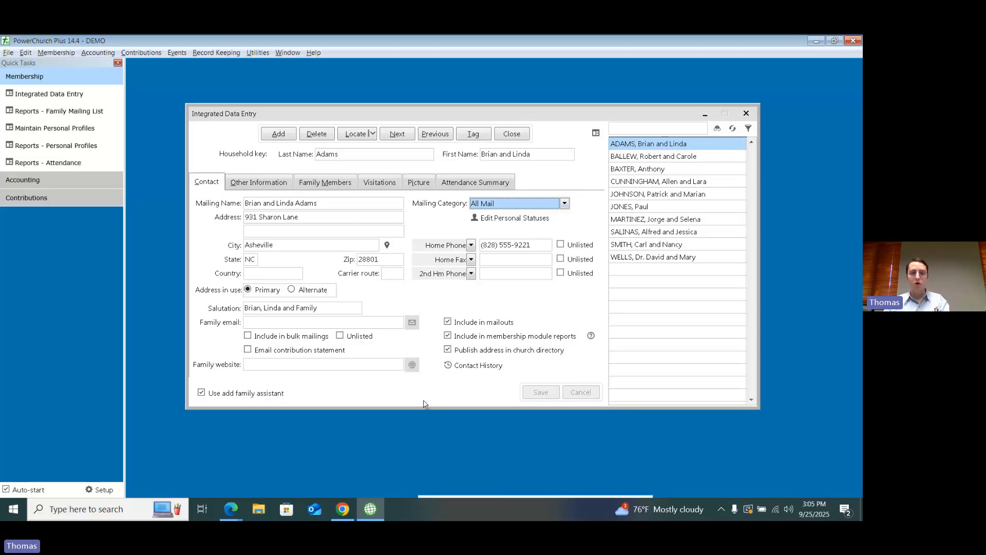
# Step: Set the family's mailing category to <None> and review the available category options again
pyautogui.click(497, 204)
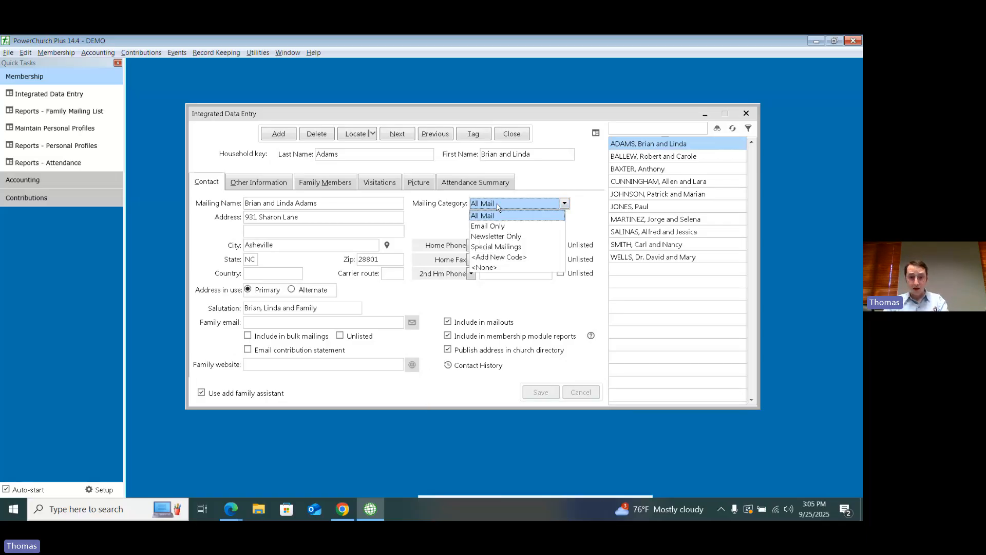
pyautogui.click(496, 267)
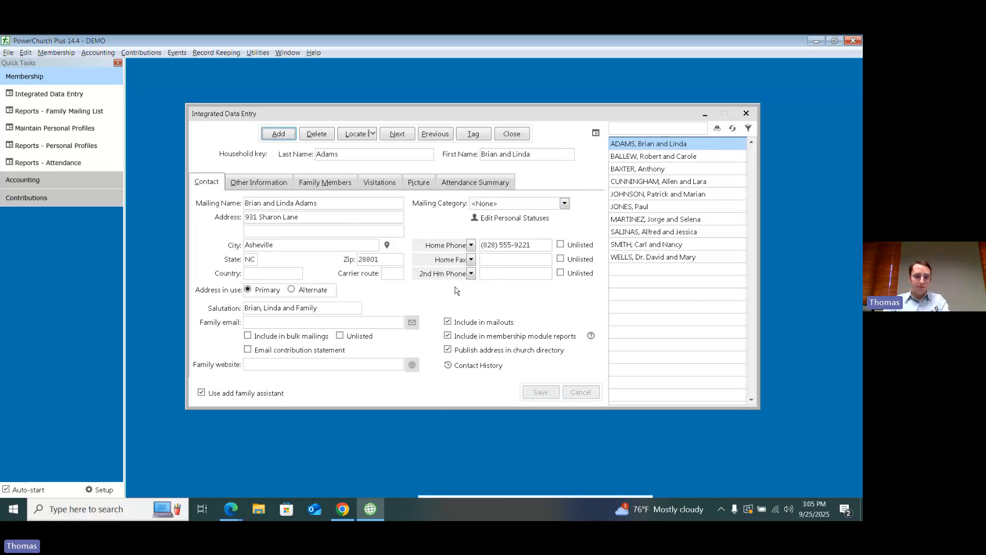
pyautogui.click(488, 204)
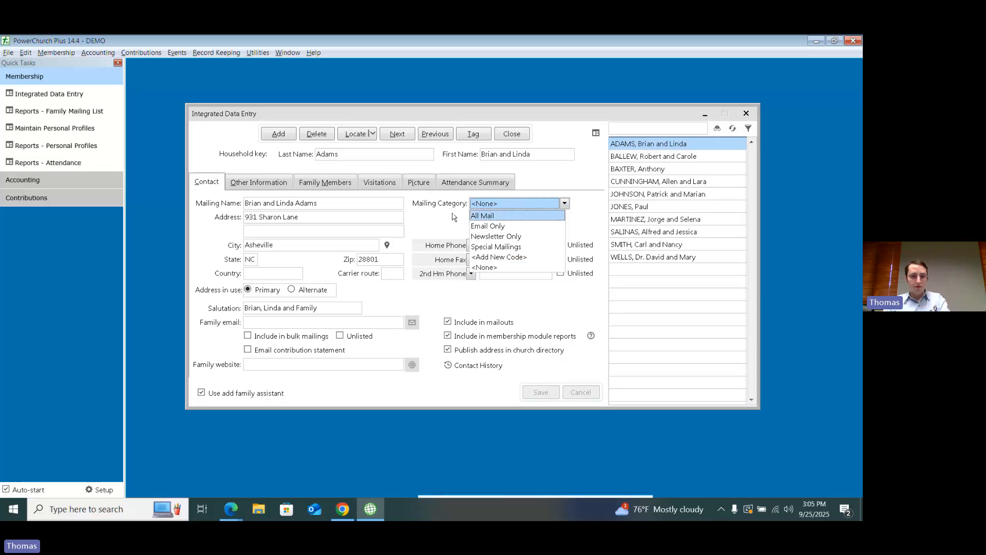
pyautogui.click(507, 205)
pyautogui.click(507, 205)
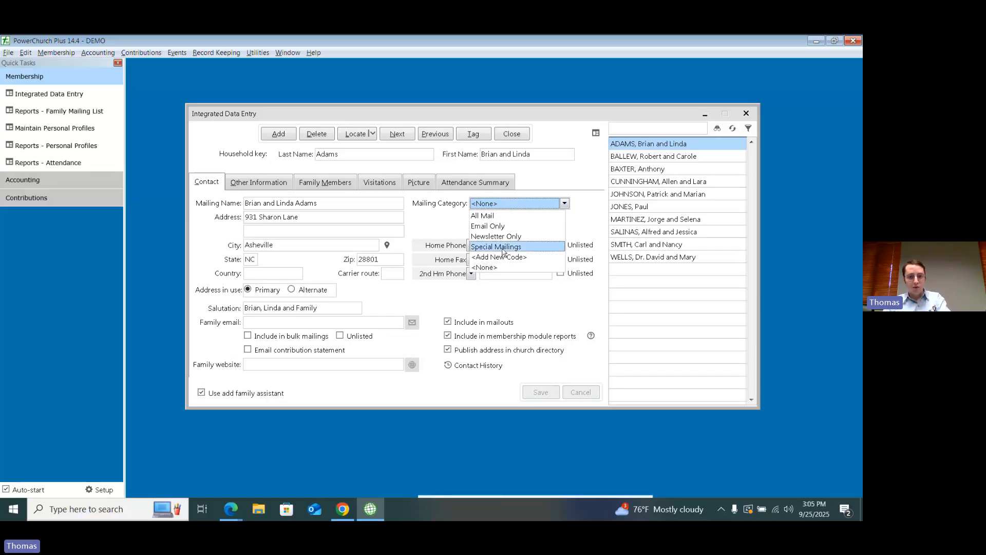
pyautogui.click(421, 214)
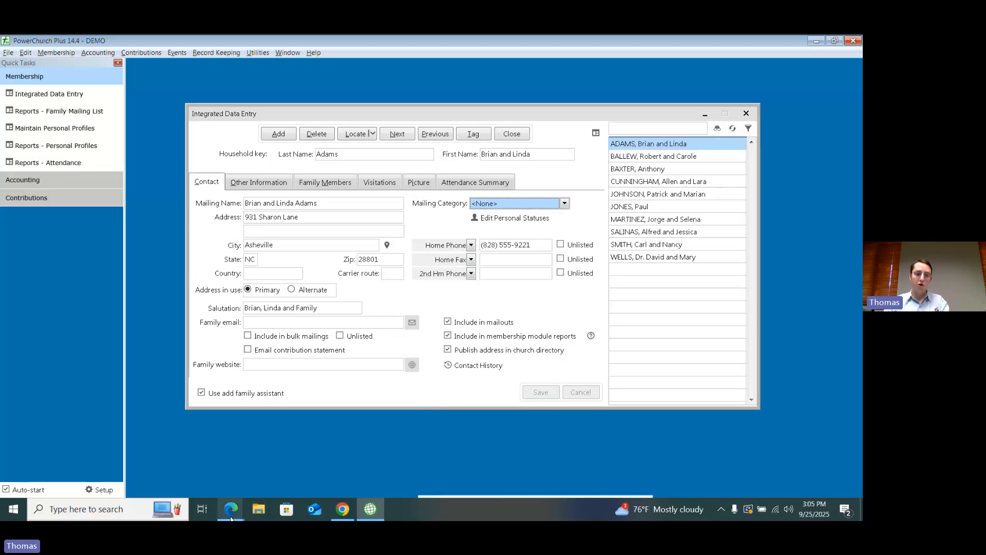
# Step: Show the list of family members and their personal statuses for the same household
pyautogui.moveTo(231, 509)
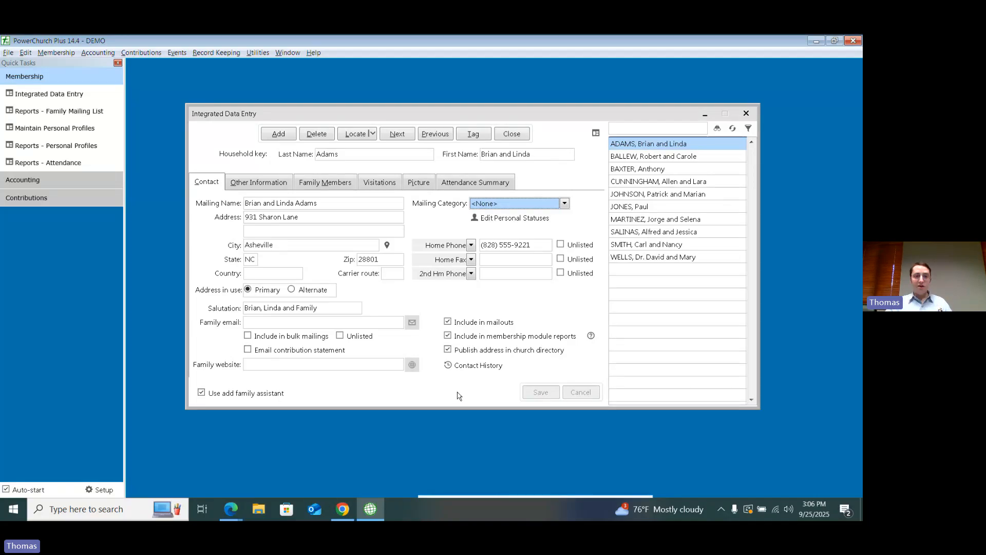
pyautogui.click(325, 184)
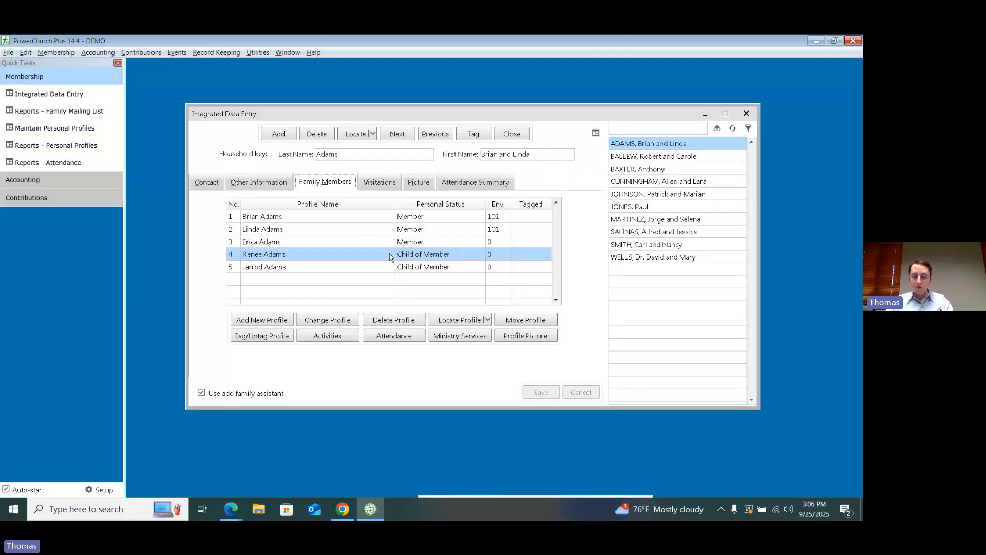
# Step: Close and reopen Integrated Data Entry for membership, then hide and restore its household list
pyautogui.click(339, 218)
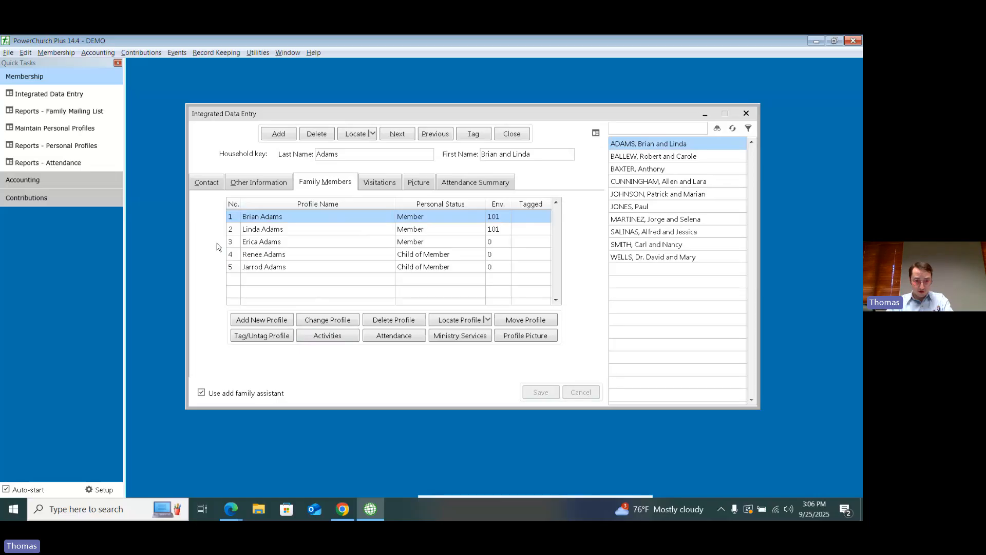
pyautogui.click(516, 135)
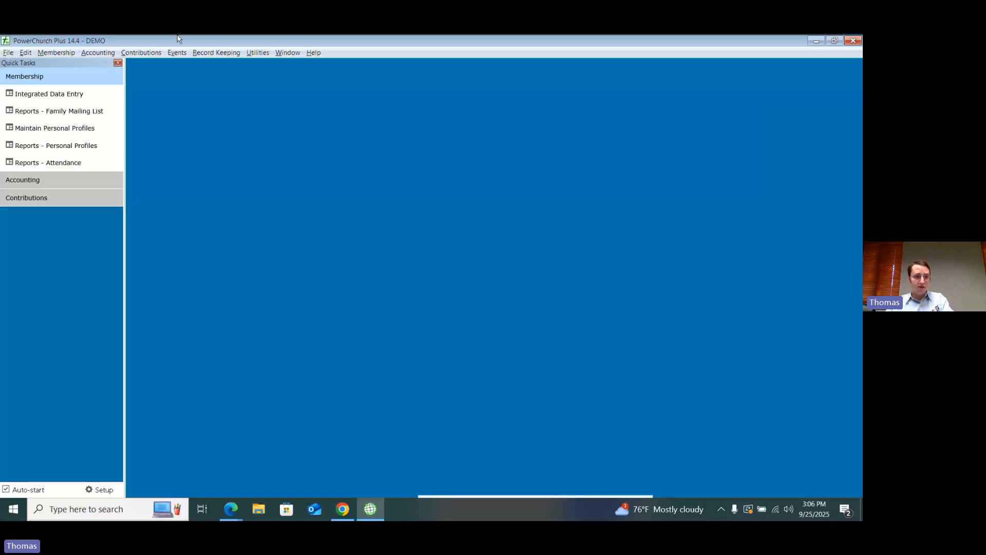
pyautogui.click(58, 53)
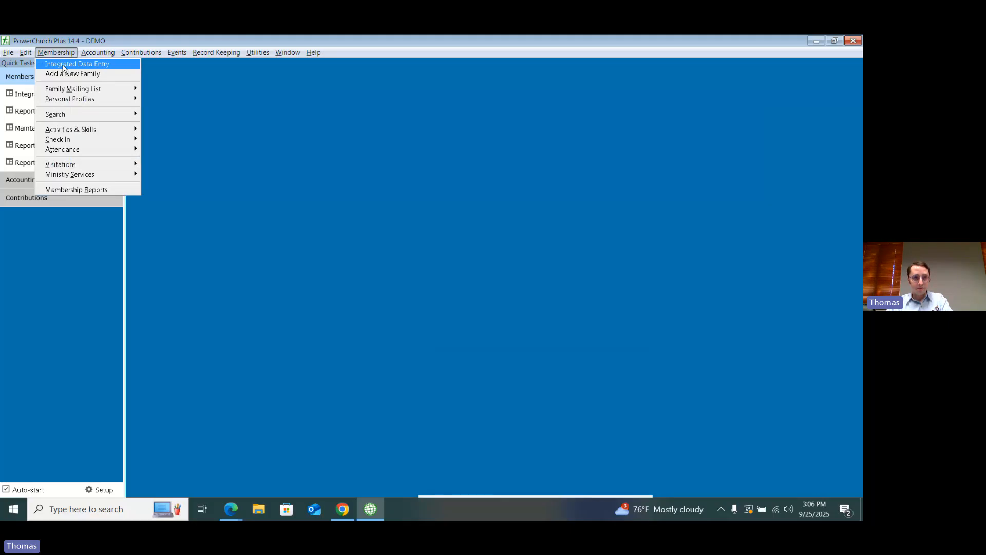
pyautogui.click(63, 69)
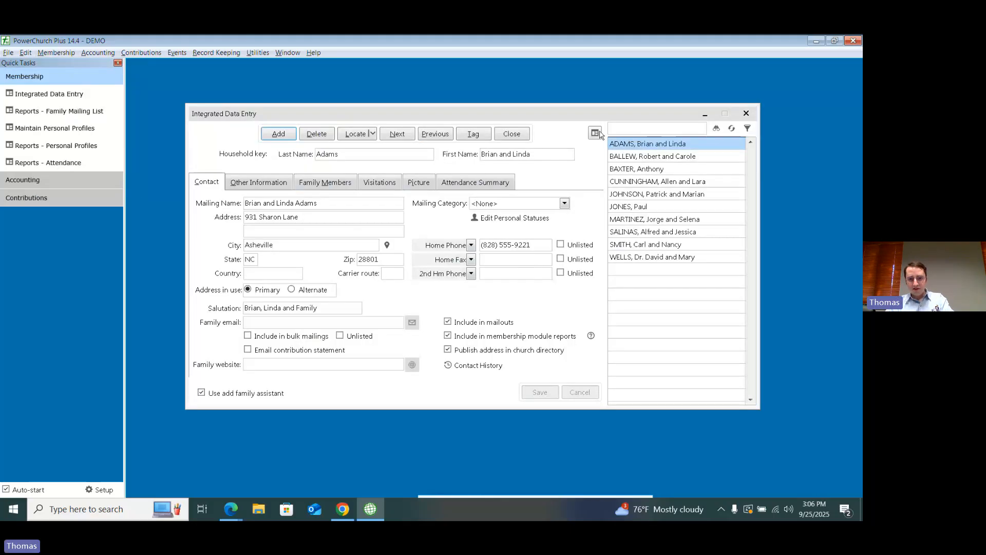
pyautogui.click(597, 133)
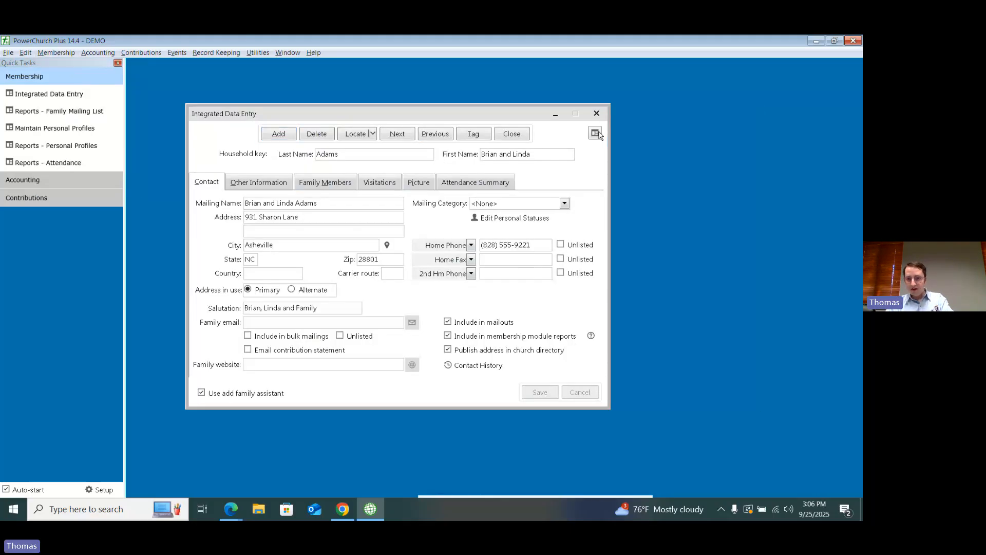
pyautogui.click(596, 133)
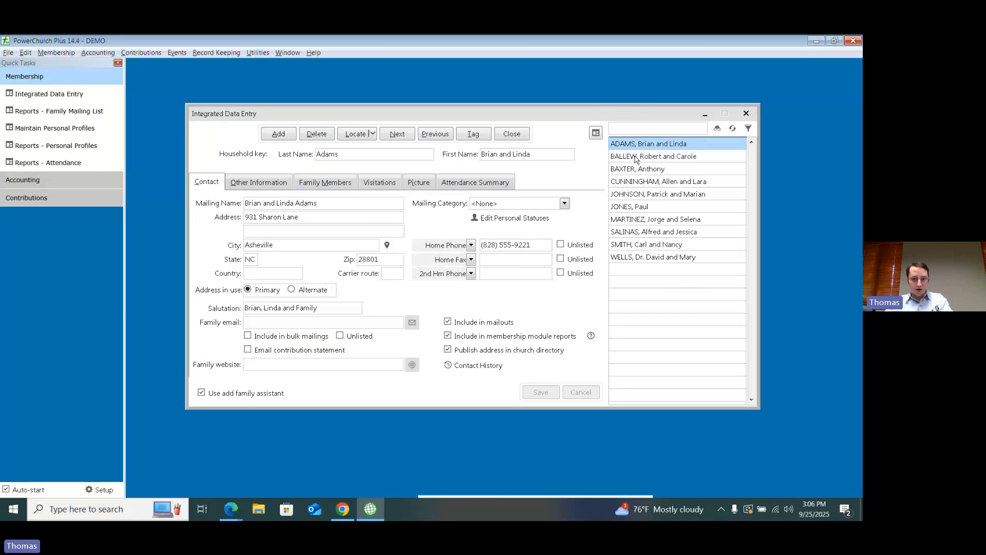
# Step: Select the second household in the list and show its family members with their personal statuses
pyautogui.click(634, 158)
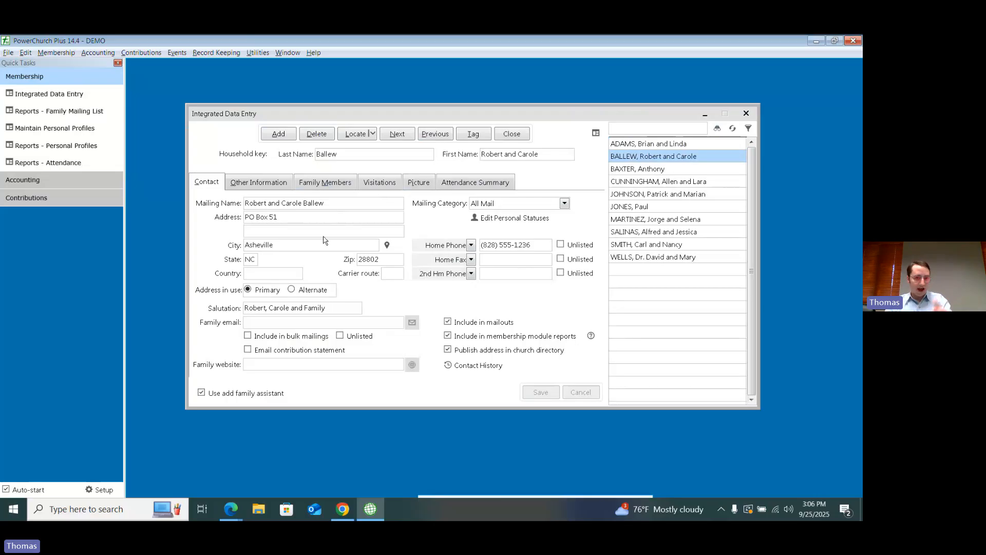
pyautogui.click(324, 184)
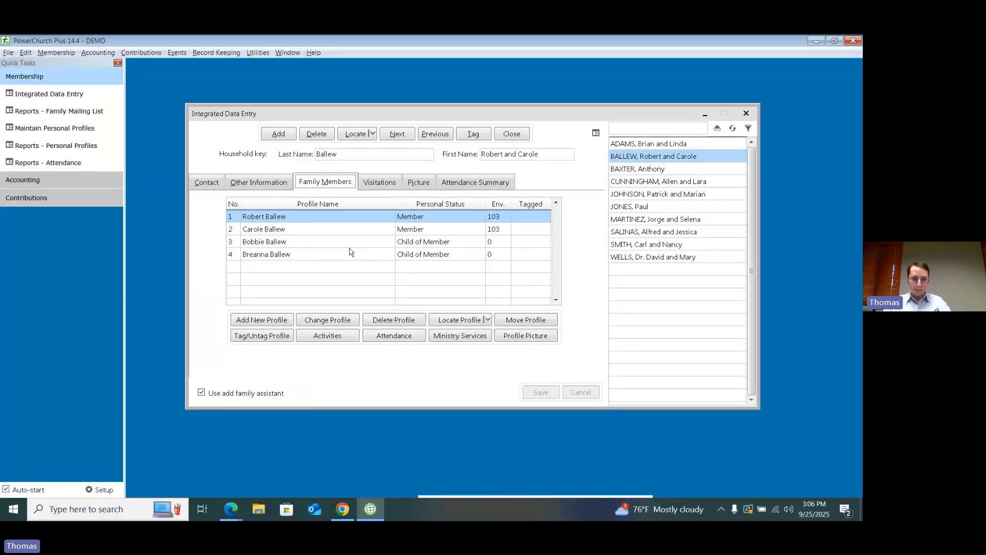
pyautogui.click(387, 221)
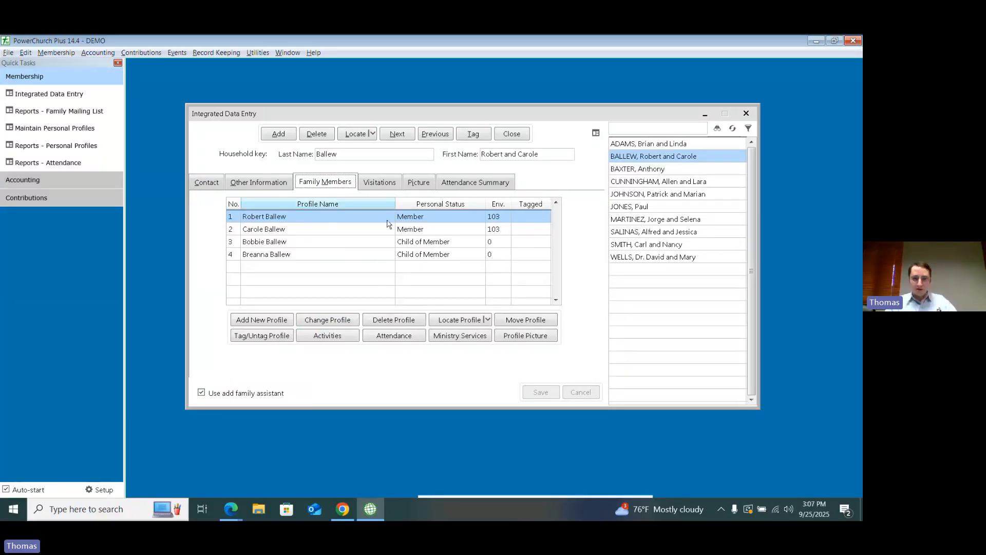
# Step: Set the first family member's personal status to Inactive Member, save it and close the profile
pyautogui.doubleClick(302, 223)
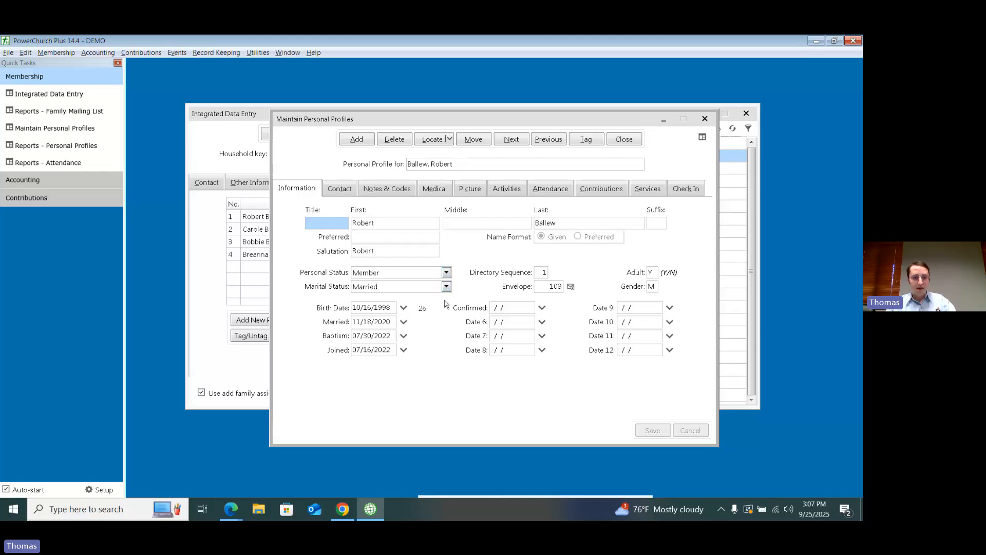
pyautogui.click(432, 276)
pyautogui.click(432, 277)
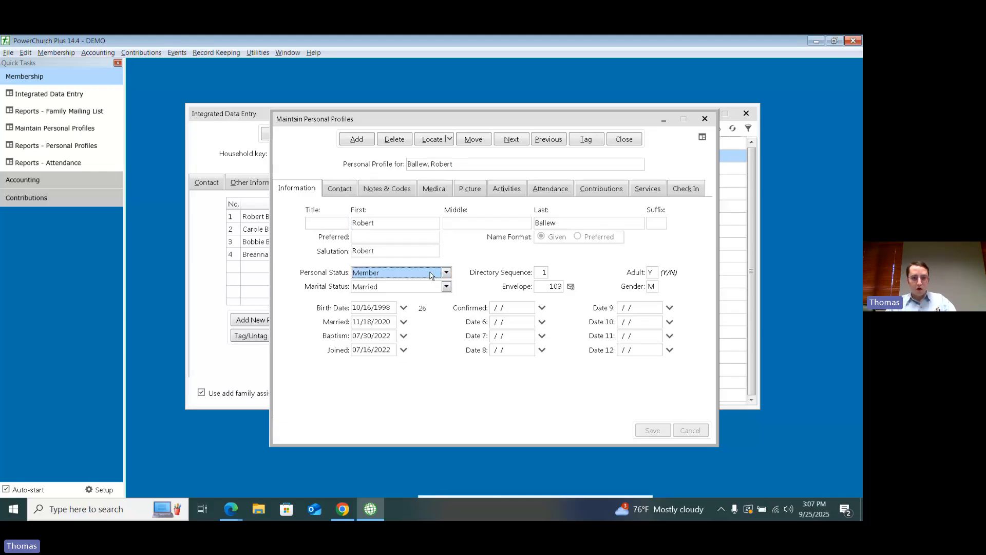
pyautogui.click(378, 276)
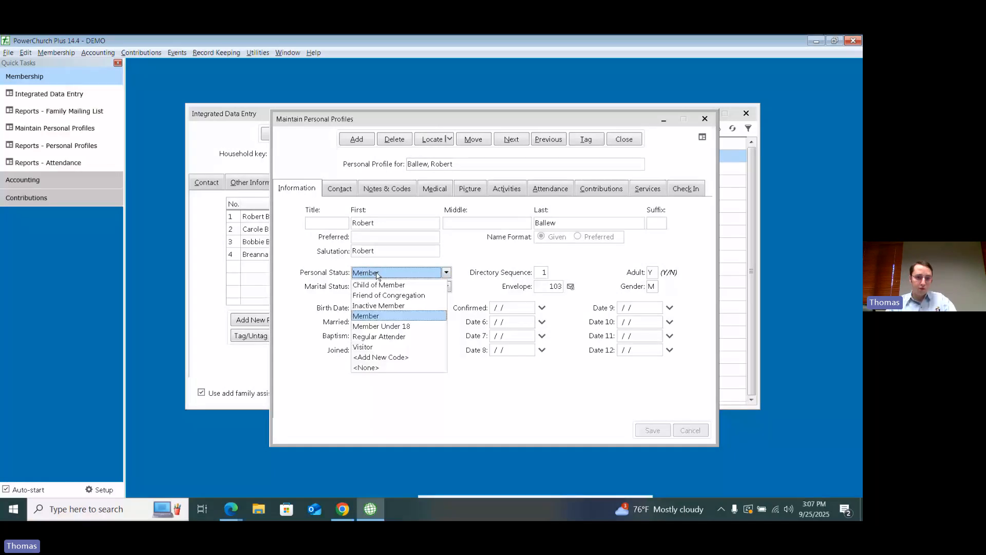
pyautogui.click(387, 306)
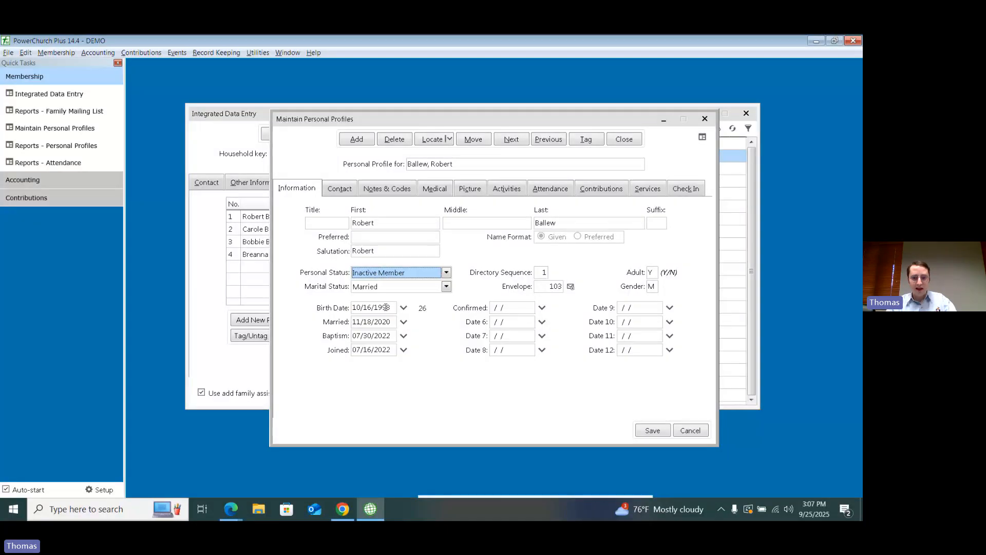
pyautogui.click(653, 430)
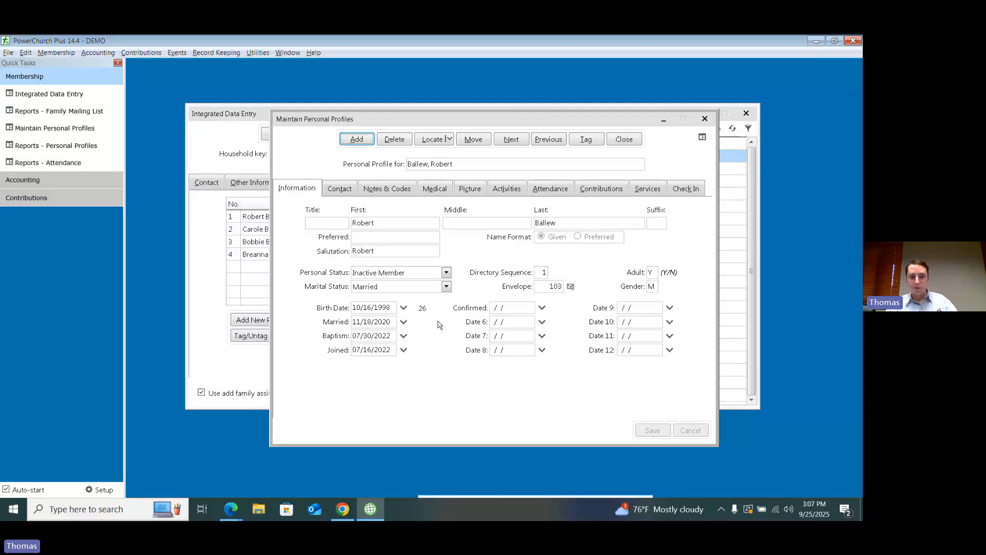
pyautogui.click(446, 272)
pyautogui.click(446, 273)
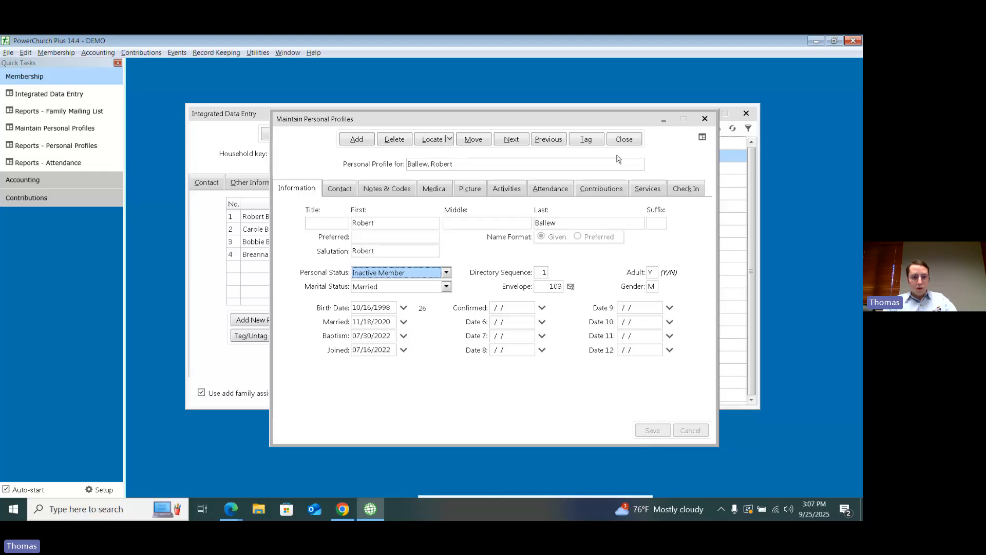
pyautogui.click(624, 139)
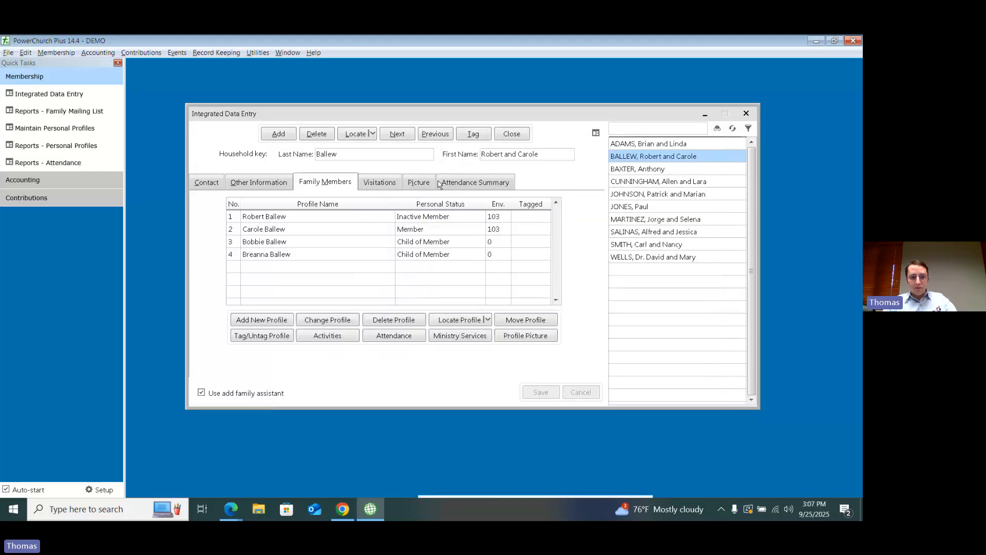
# Step: Set the personal status of the third family member to Member Under 18 and save the profile
pyautogui.click(334, 245)
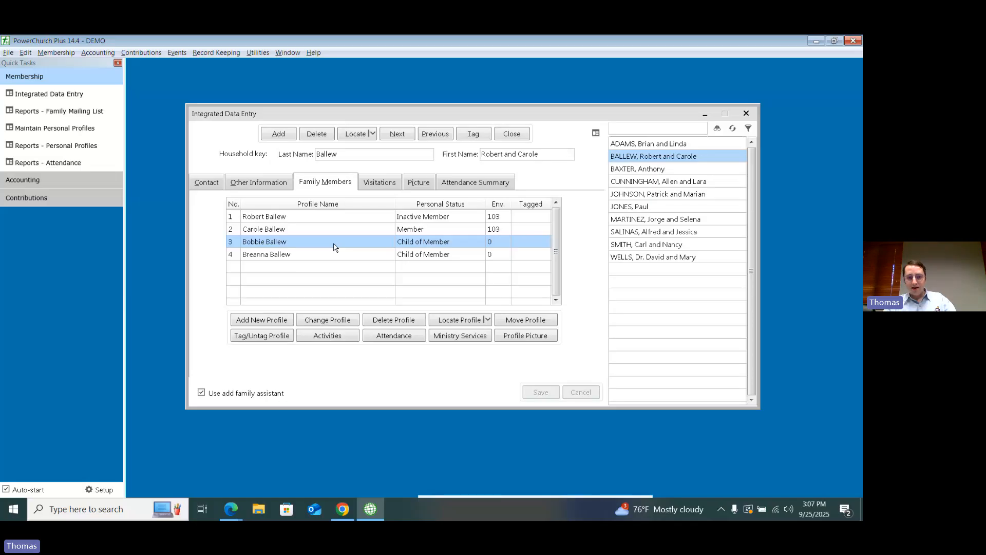
pyautogui.doubleClick(334, 244)
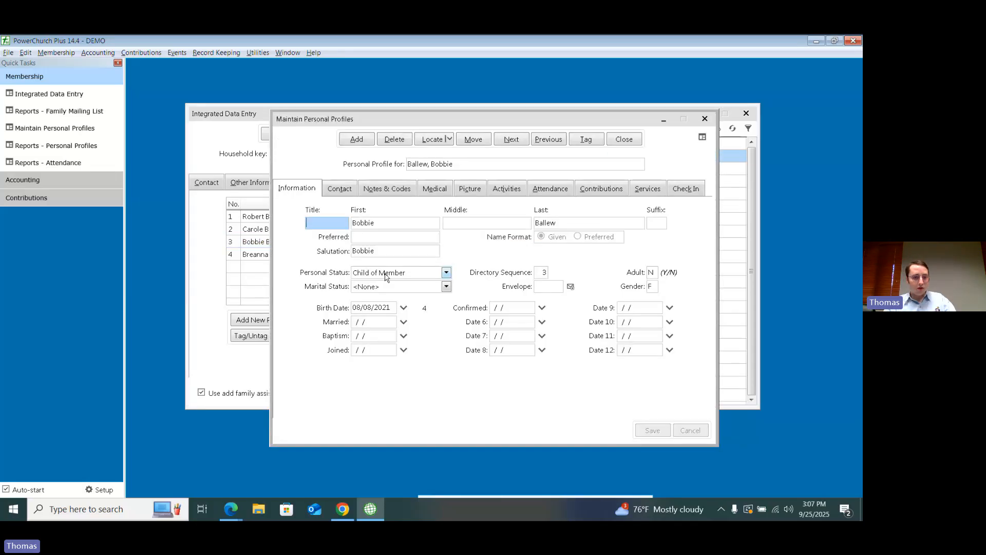
pyautogui.click(385, 273)
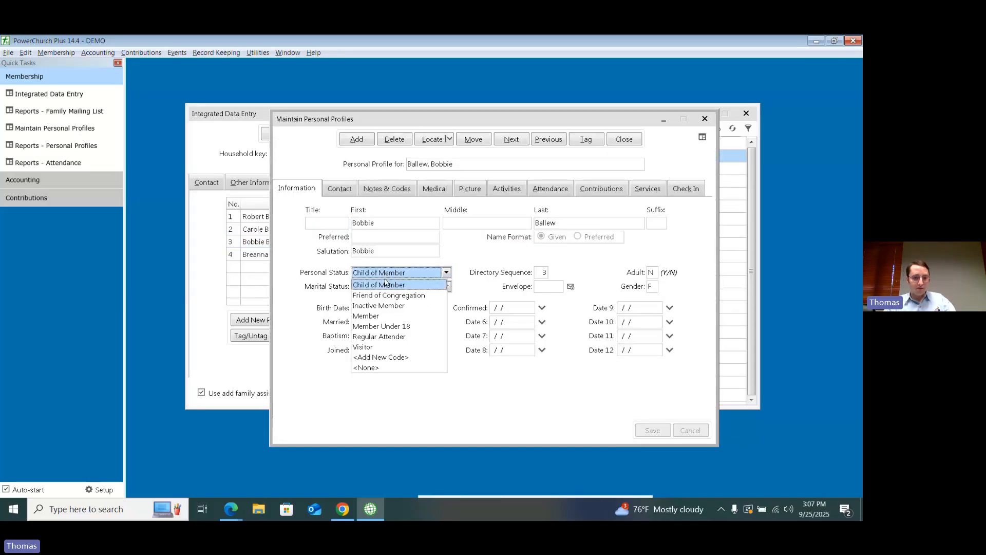
pyautogui.click(386, 326)
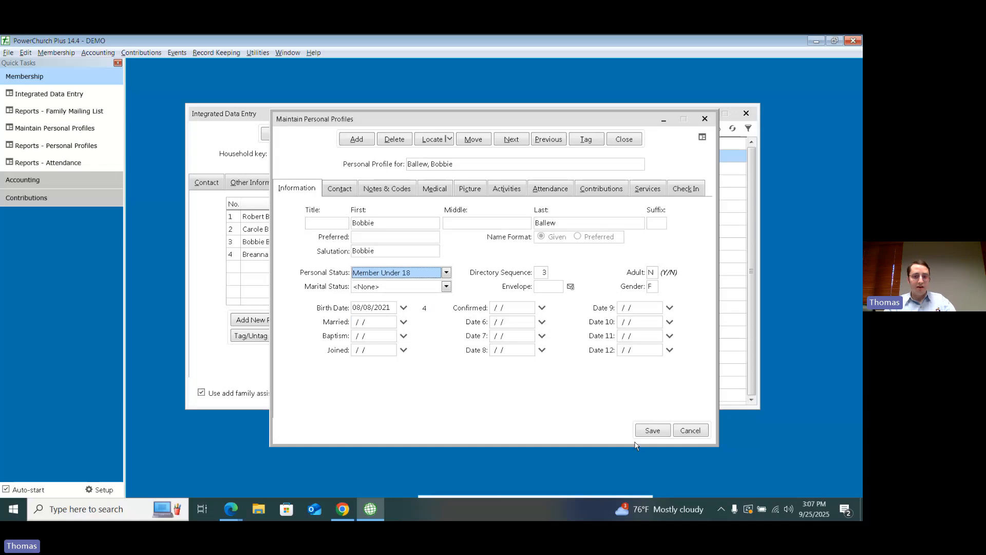
pyautogui.click(654, 432)
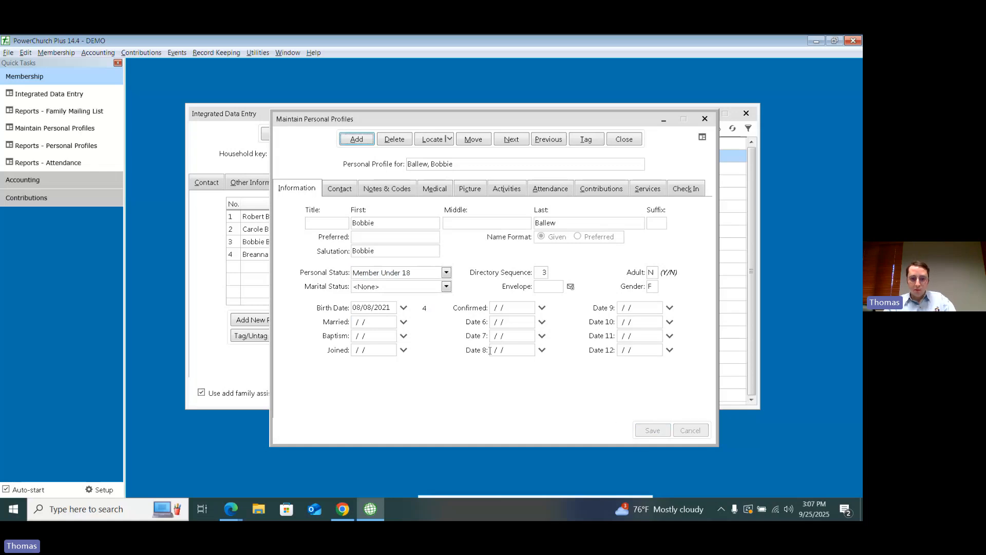
# Step: Add a new personal status code named Sustaining Member from the third member's profile, and close the profile without saving its changes
pyautogui.click(446, 273)
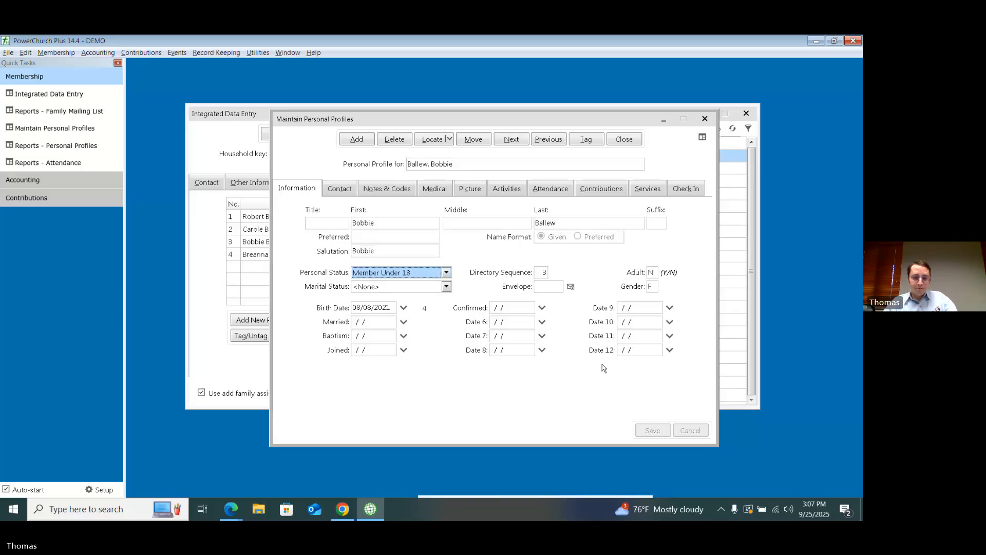
pyautogui.click(421, 276)
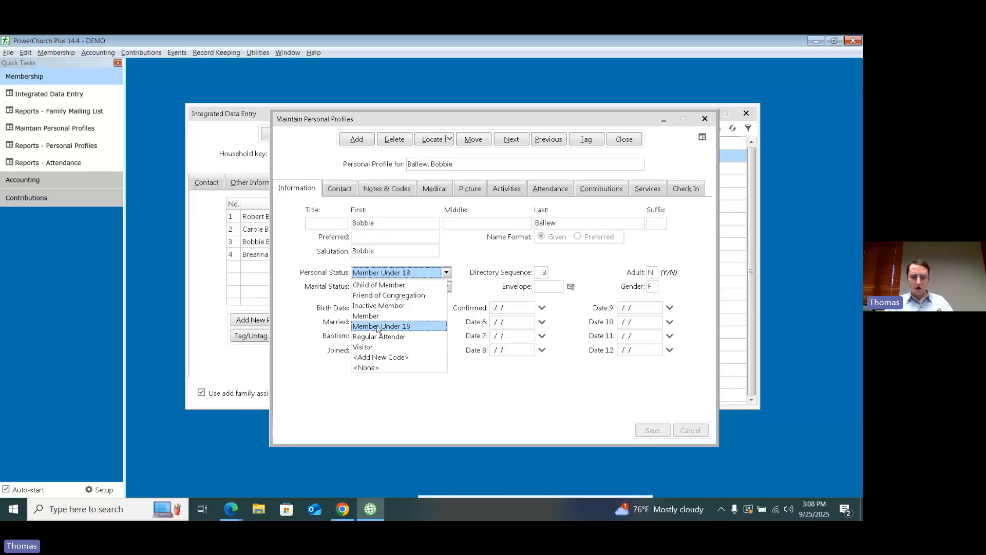
pyautogui.click(395, 357)
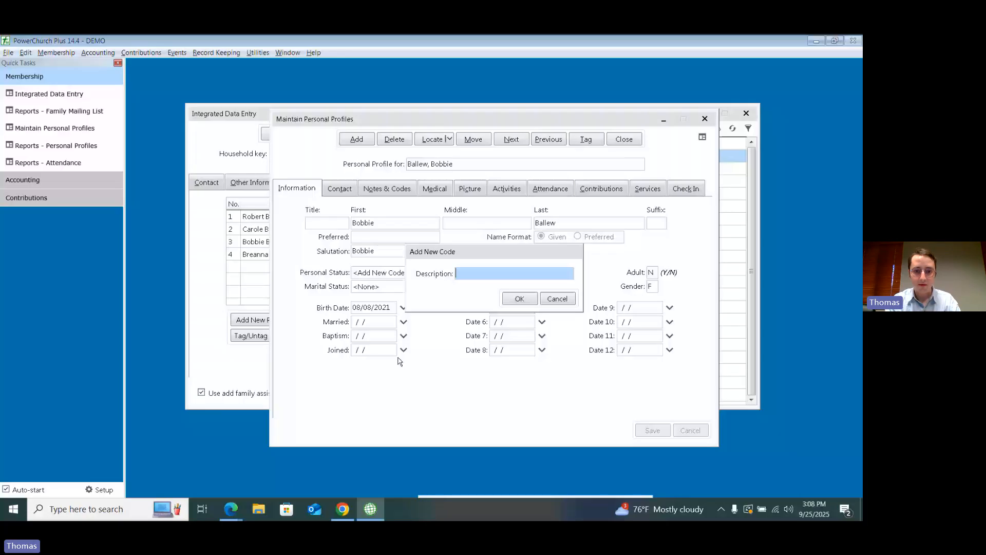
pyautogui.write('Sustain')
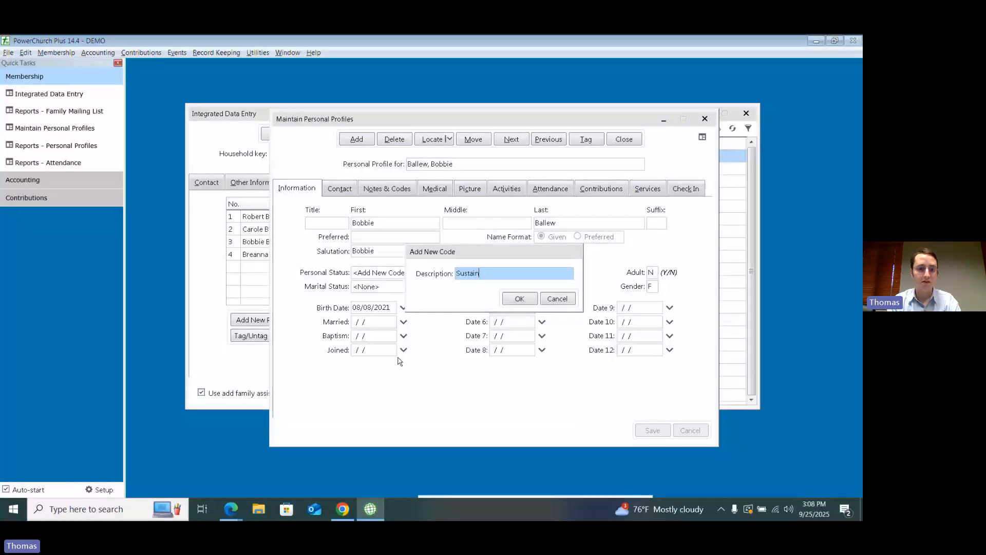
pyautogui.write('ing Members')
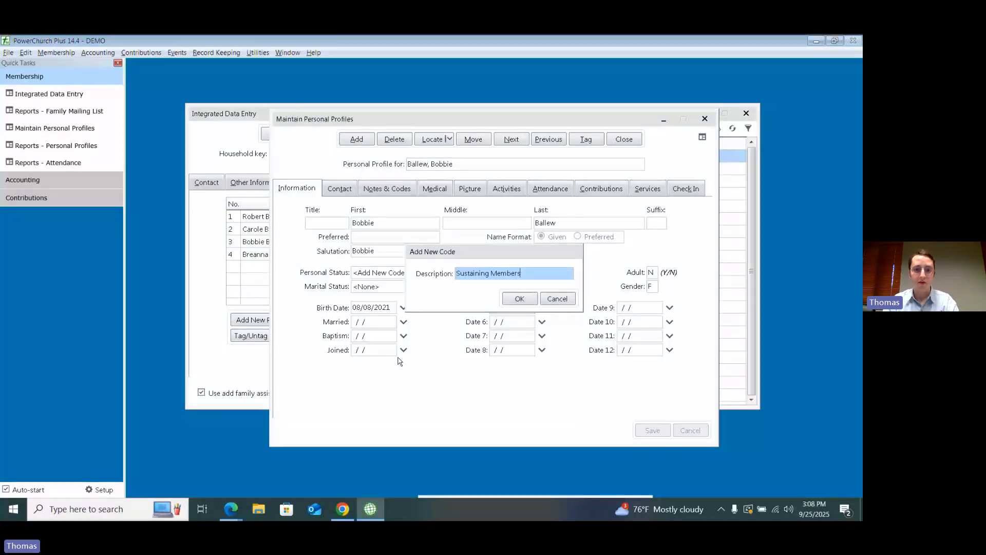
pyautogui.press('BackSpace')
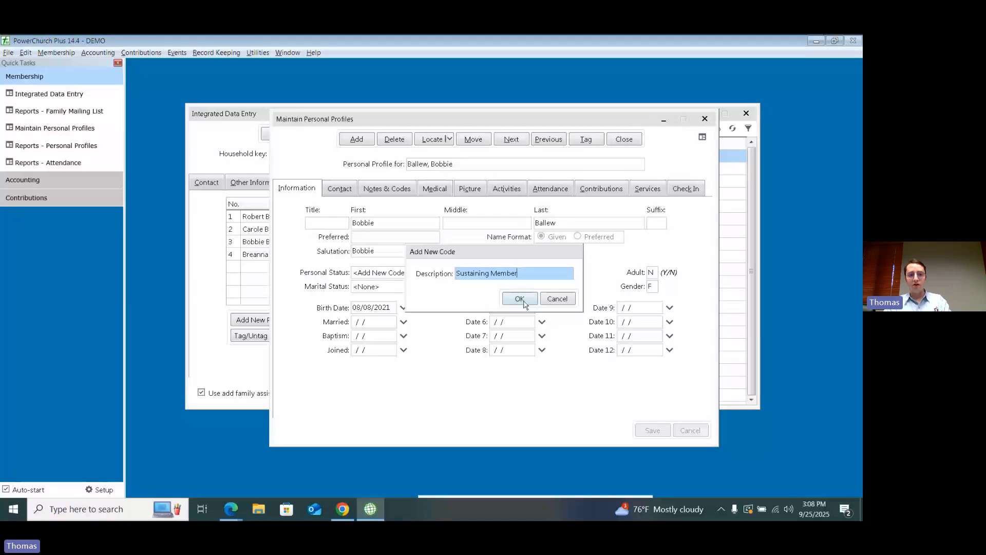
pyautogui.click(524, 302)
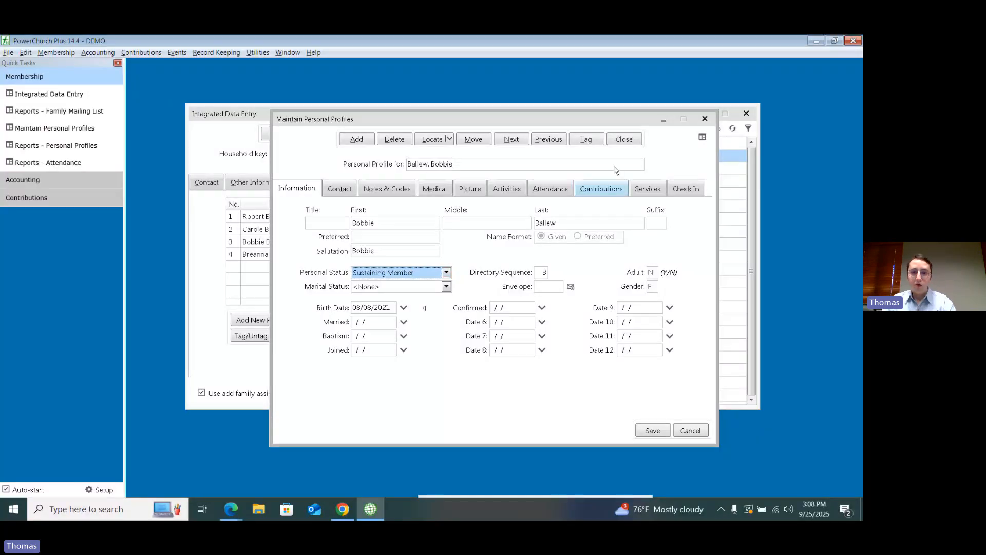
pyautogui.click(623, 138)
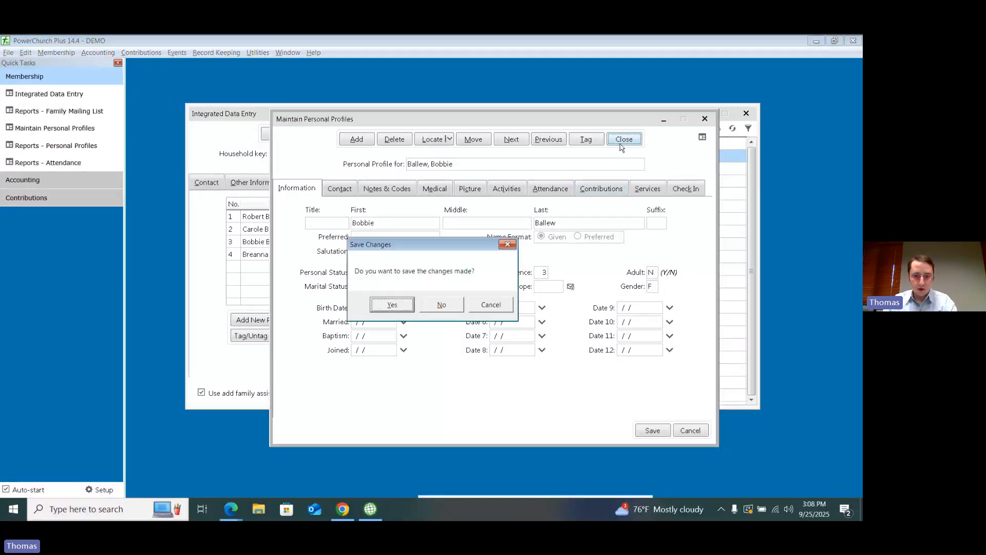
pyautogui.click(442, 305)
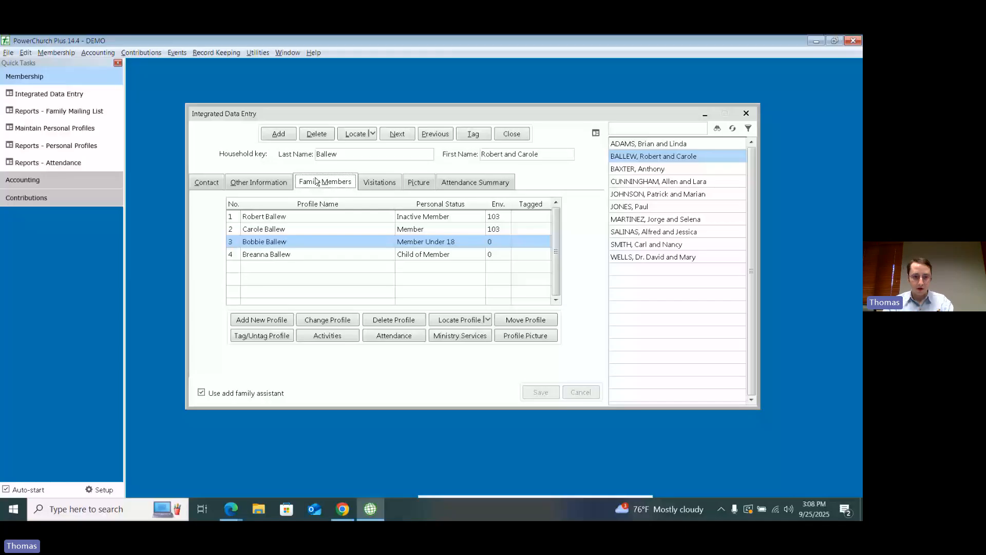
# Step: Check the personal status in the second family member's profile and close the profile
pyautogui.doubleClick(323, 229)
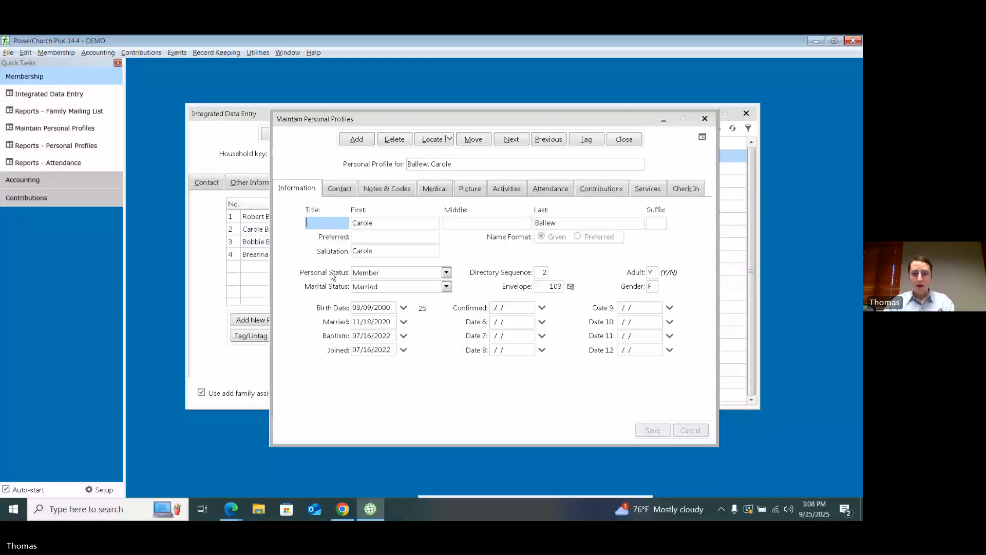
pyautogui.click(398, 273)
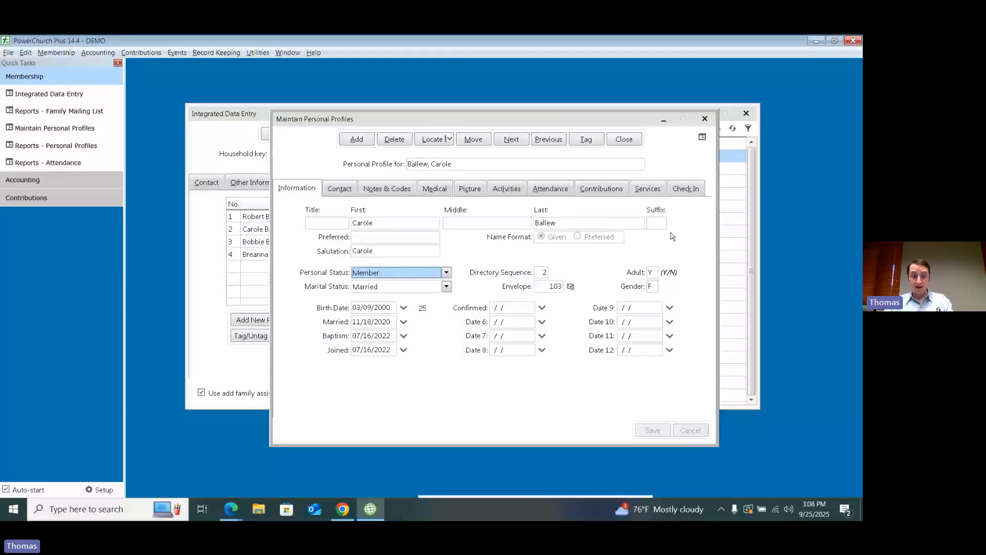
pyautogui.click(704, 119)
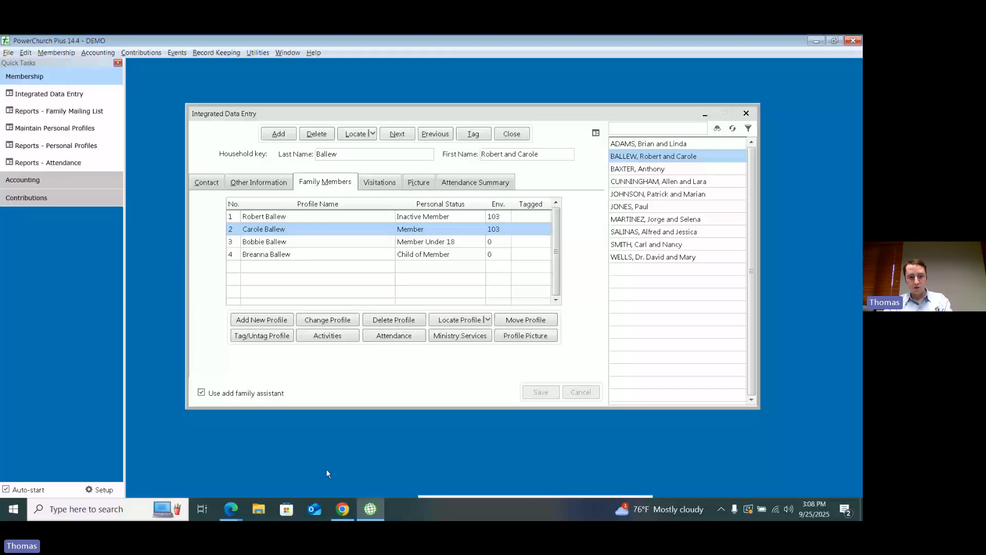
# Step: Switch to Empower and, in the first household's status settings, set the second adult to Inactive and the first child to Member, closing the dialog
pyautogui.click(341, 512)
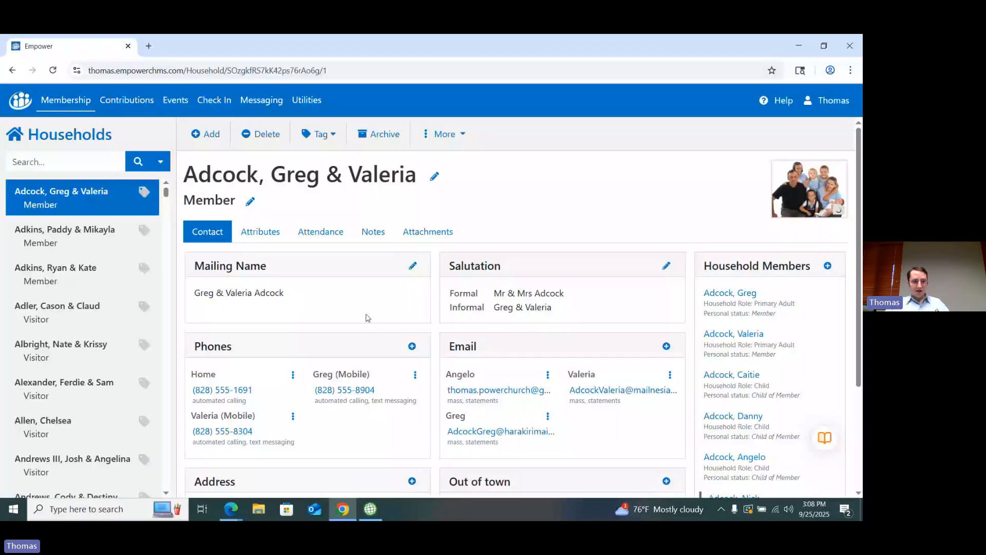
pyautogui.click(251, 204)
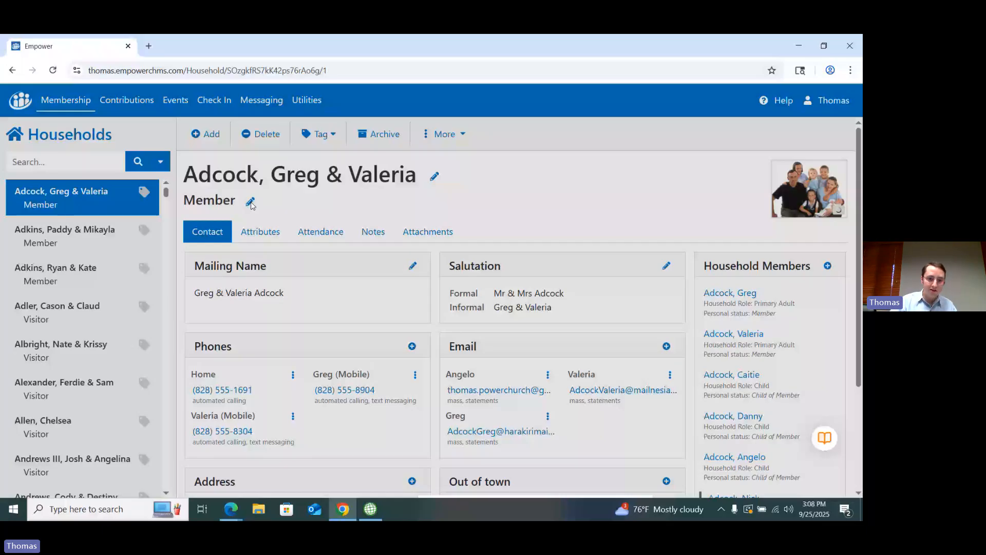
pyautogui.click(251, 203)
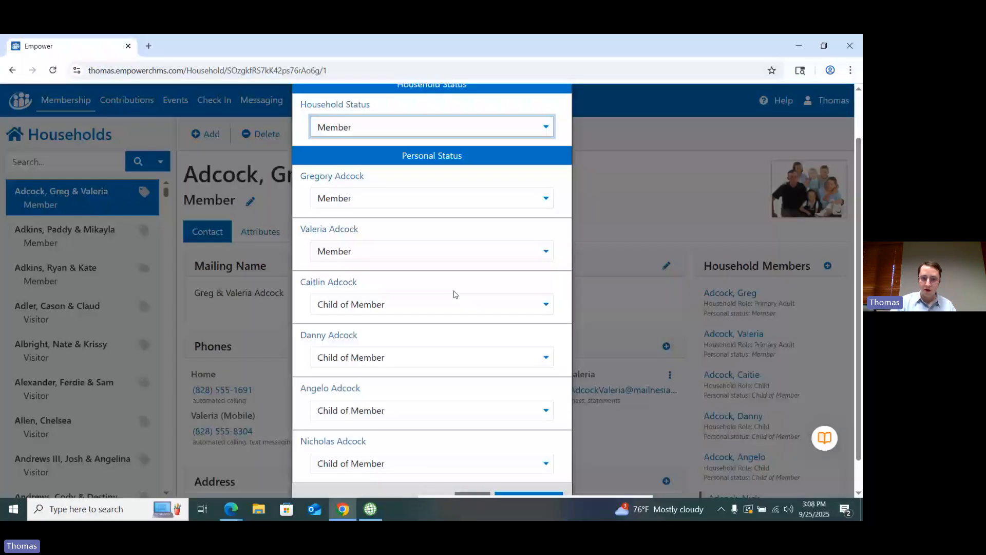
pyautogui.scroll(-1, 435, 275)
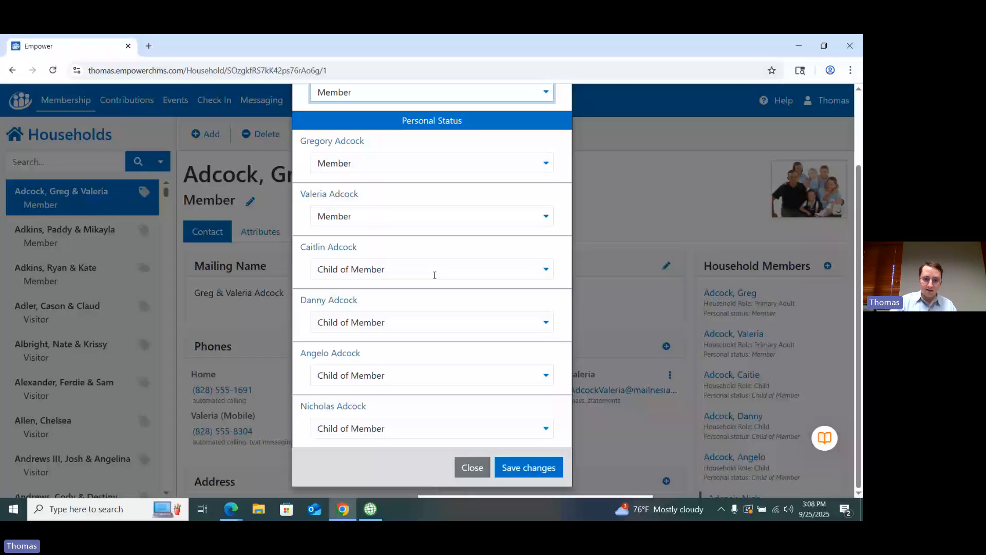
pyautogui.click(434, 275)
pyautogui.click(361, 324)
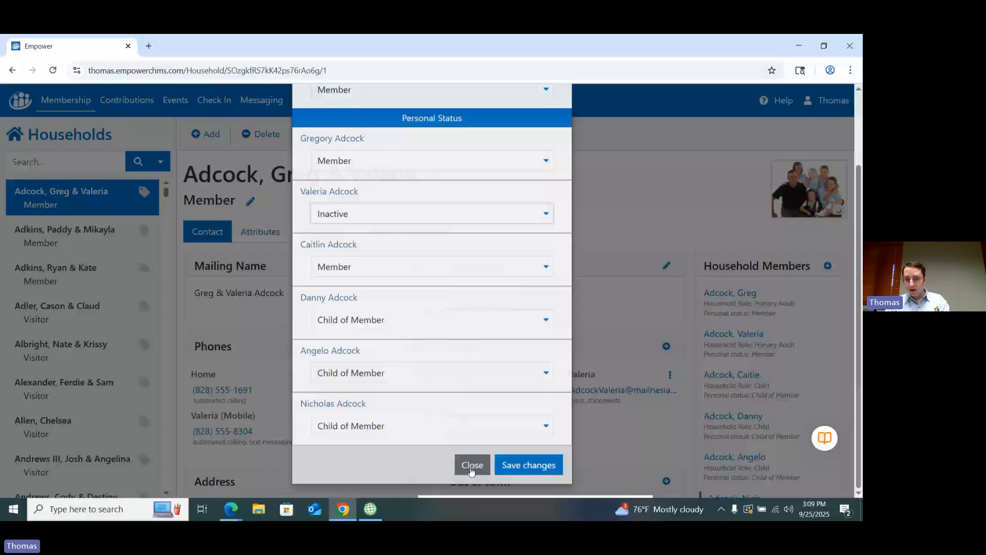
pyautogui.click(472, 465)
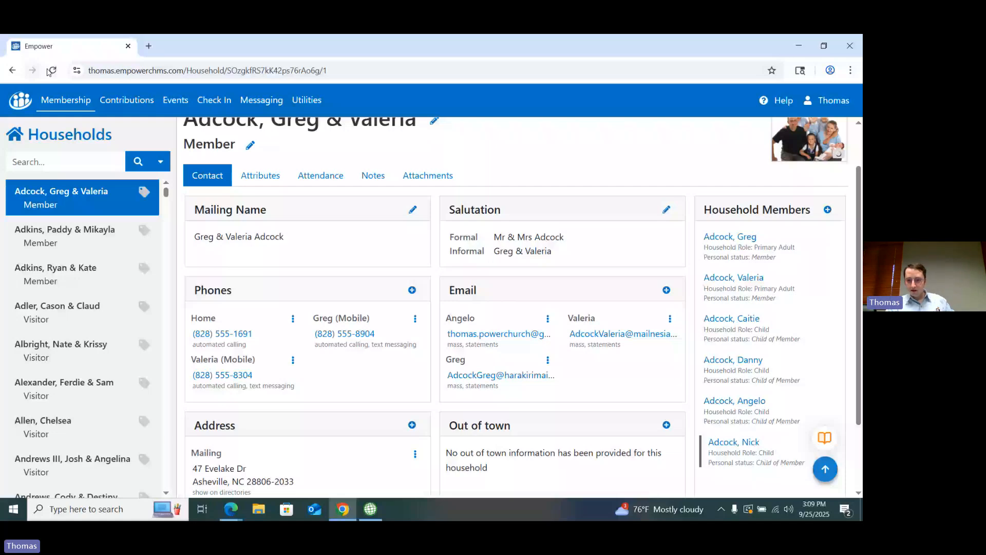
# Step: Reload the household page and reopen the Households list to check the updated personal statuses
pyautogui.scroll(1, 746, 287)
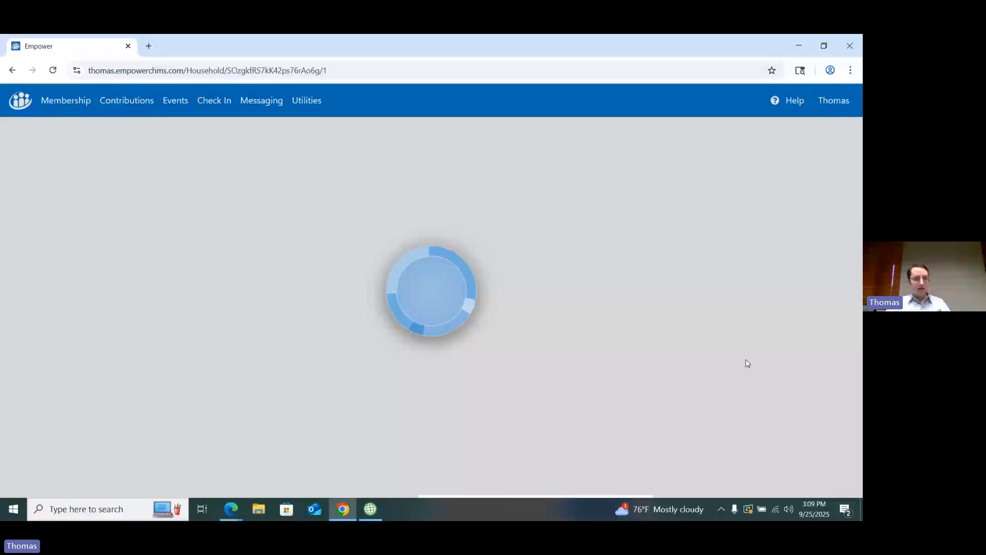
pyautogui.moveTo(50, 112)
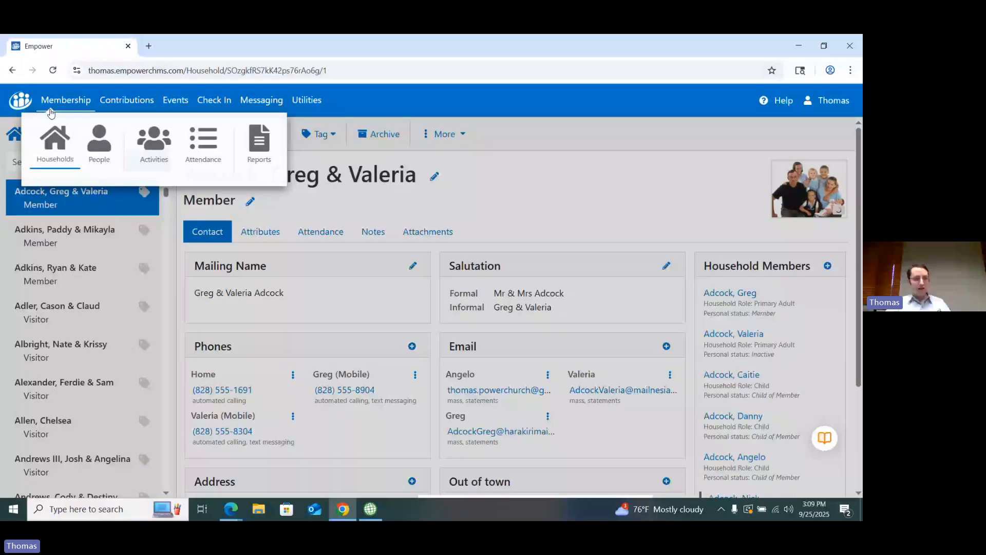
pyautogui.click(57, 109)
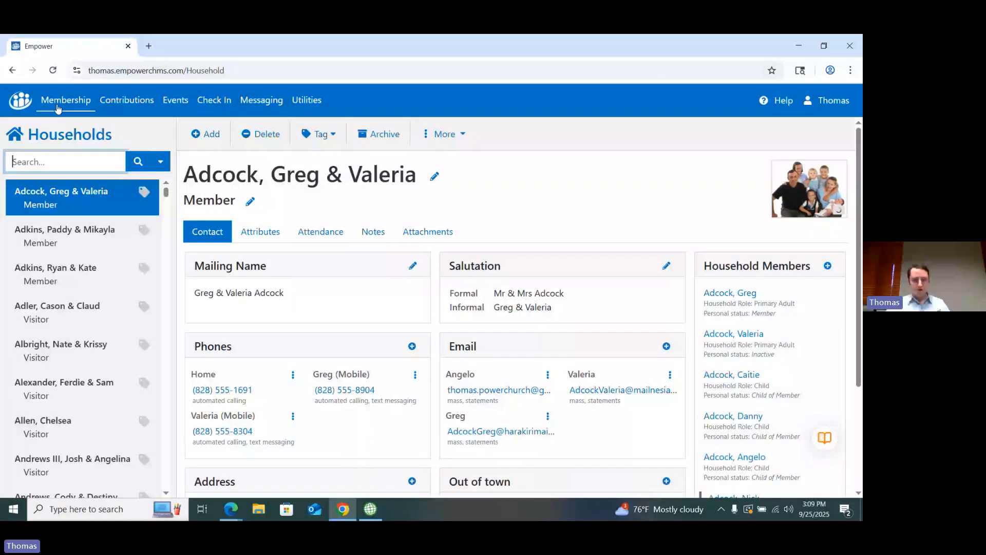
# Step: Check the second household's household and personal status settings without changing them, and open the first Visitor household
pyautogui.click(82, 250)
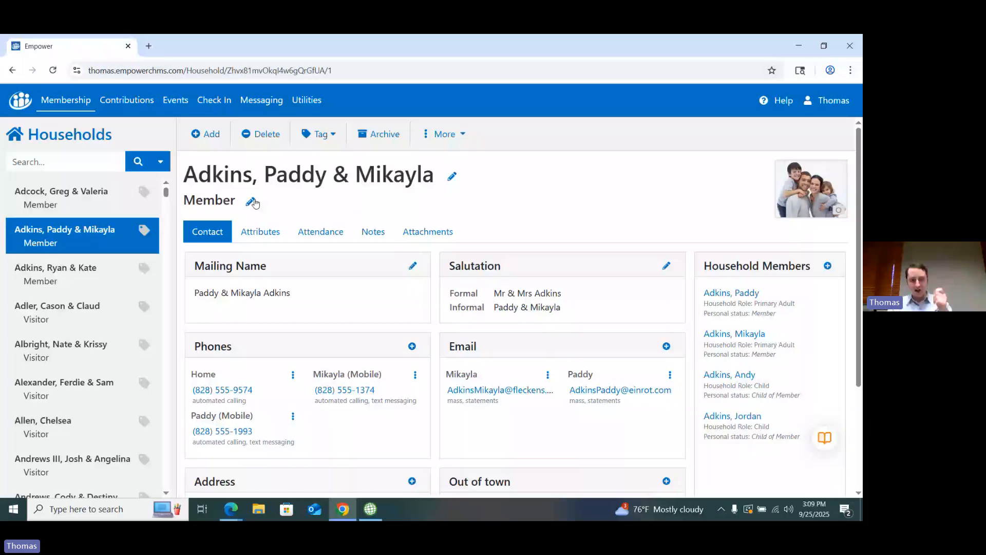
pyautogui.click(251, 202)
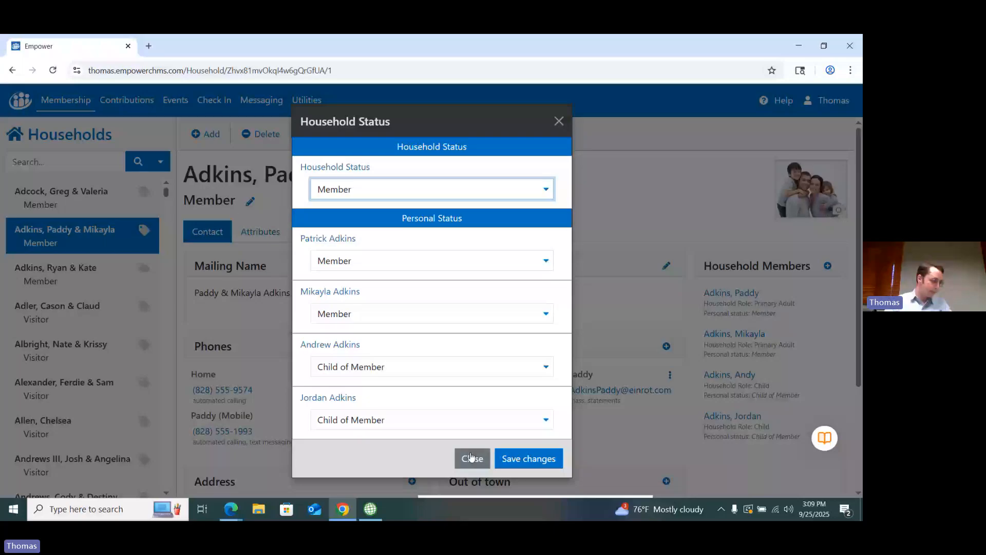
pyautogui.click(559, 121)
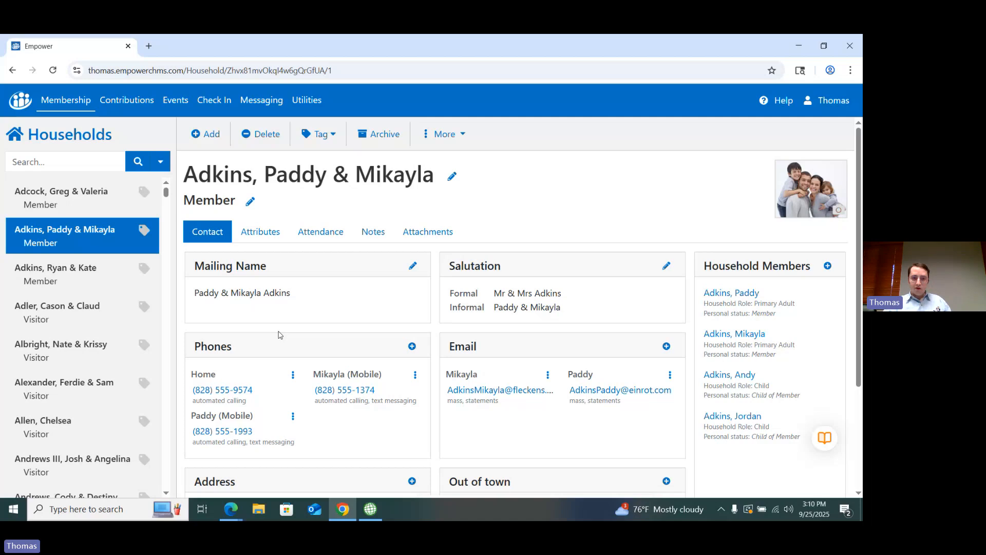
pyautogui.click(95, 320)
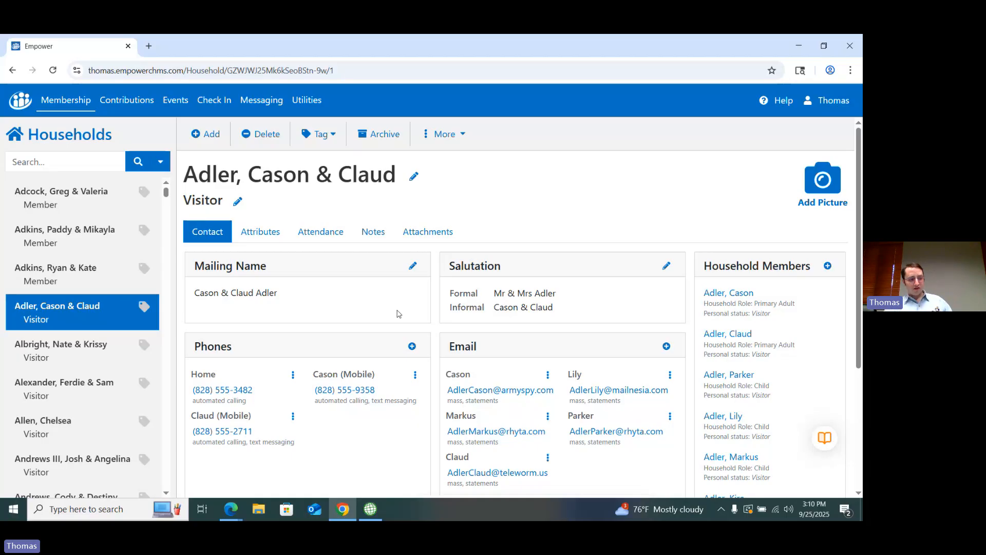
# Step: Return to PowerChurch Plus, close the Integrated Data Entry window and open the membership reports
pyautogui.click(805, 40)
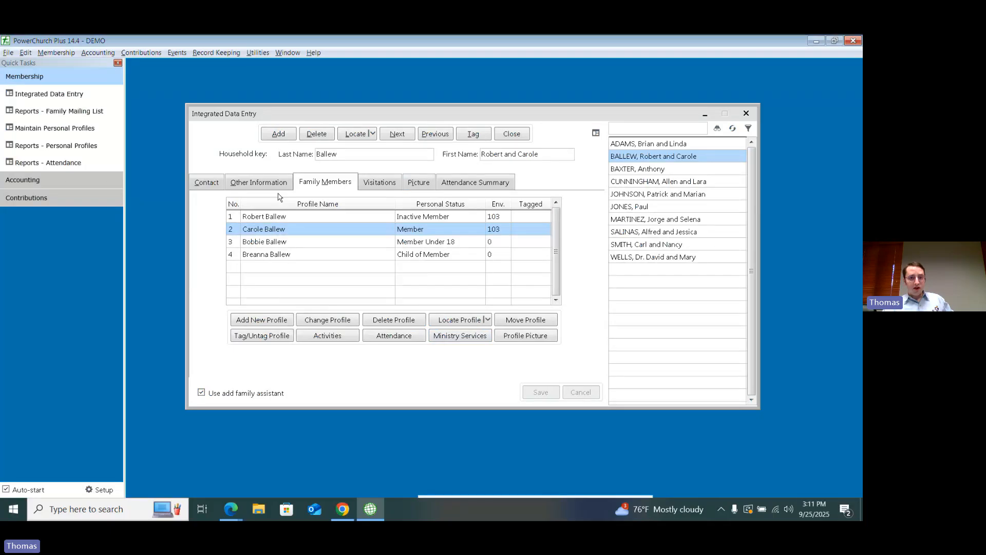
pyautogui.click(517, 135)
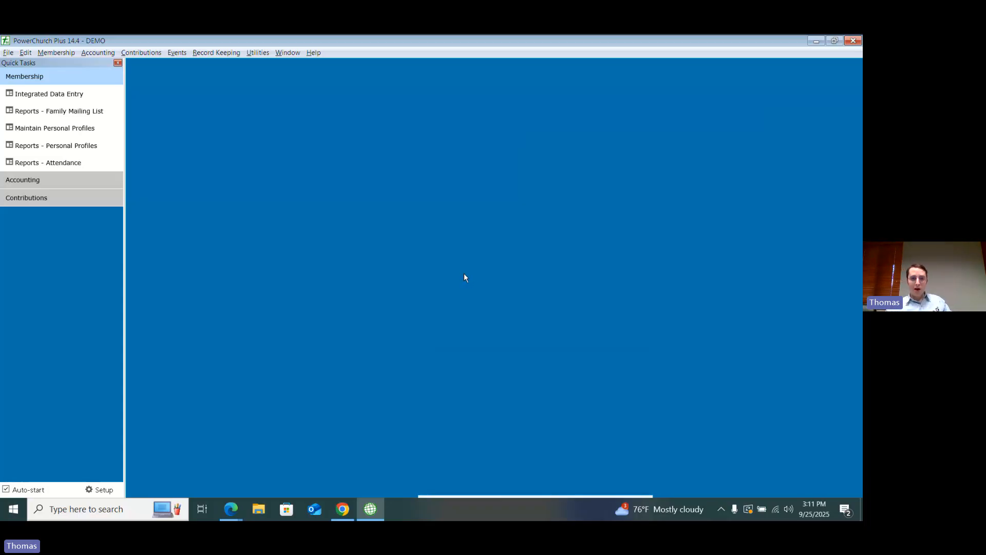
pyautogui.click(55, 54)
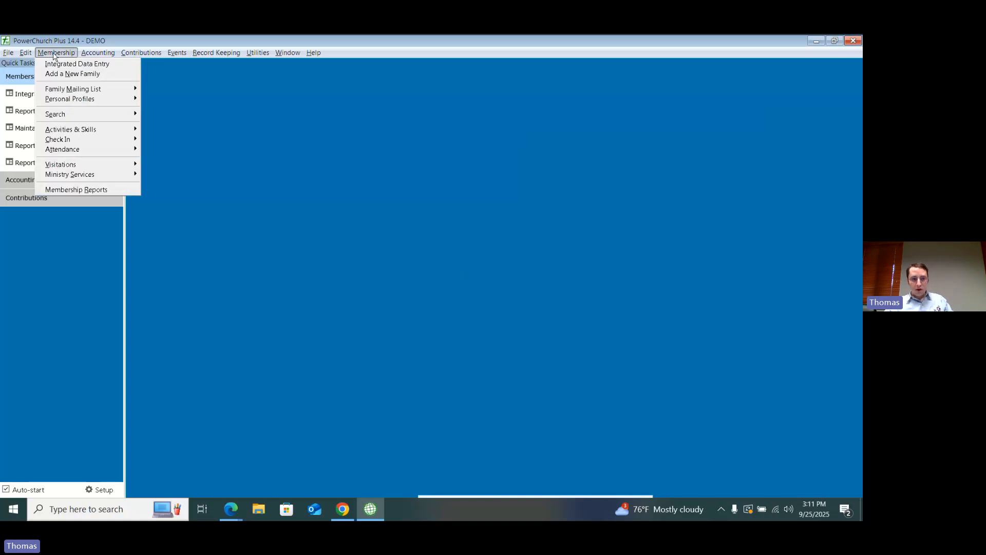
pyautogui.click(107, 190)
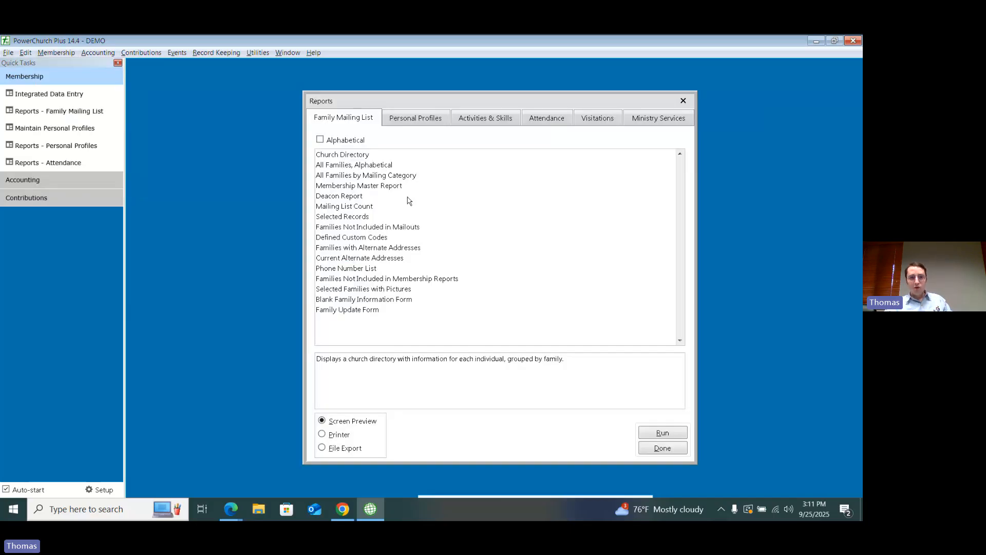
# Step: Look through the available Personal Profiles and Activities & Skills reports
pyautogui.click(424, 120)
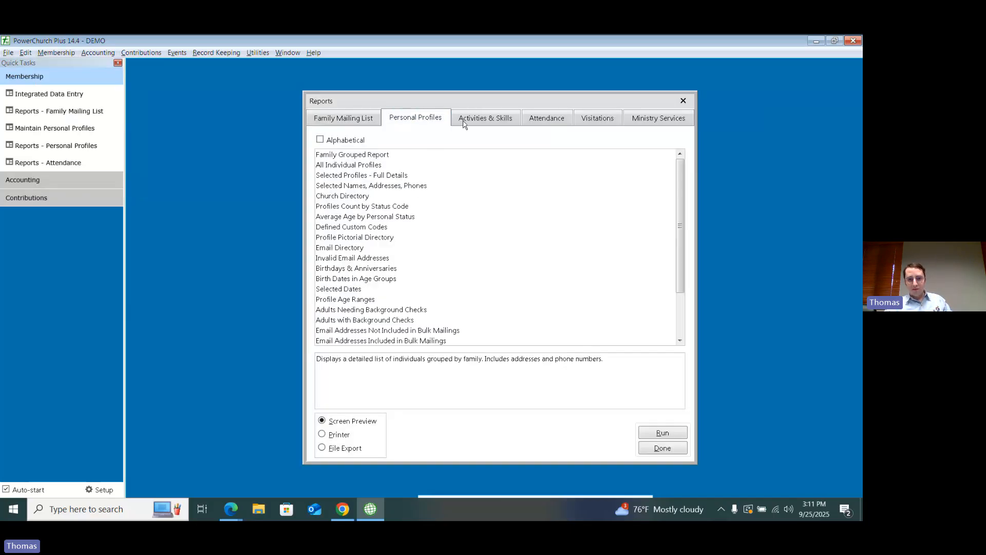
pyautogui.click(498, 123)
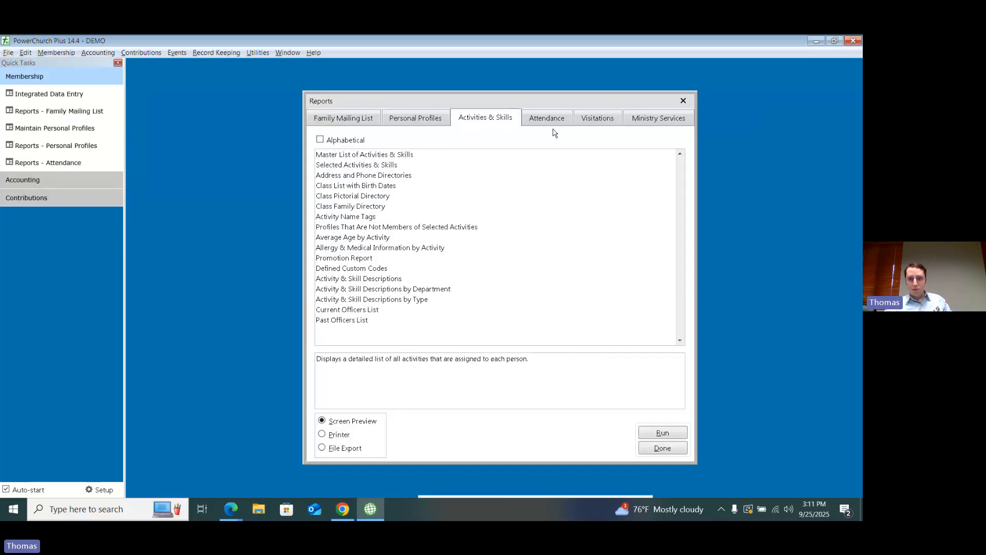
pyautogui.click(428, 118)
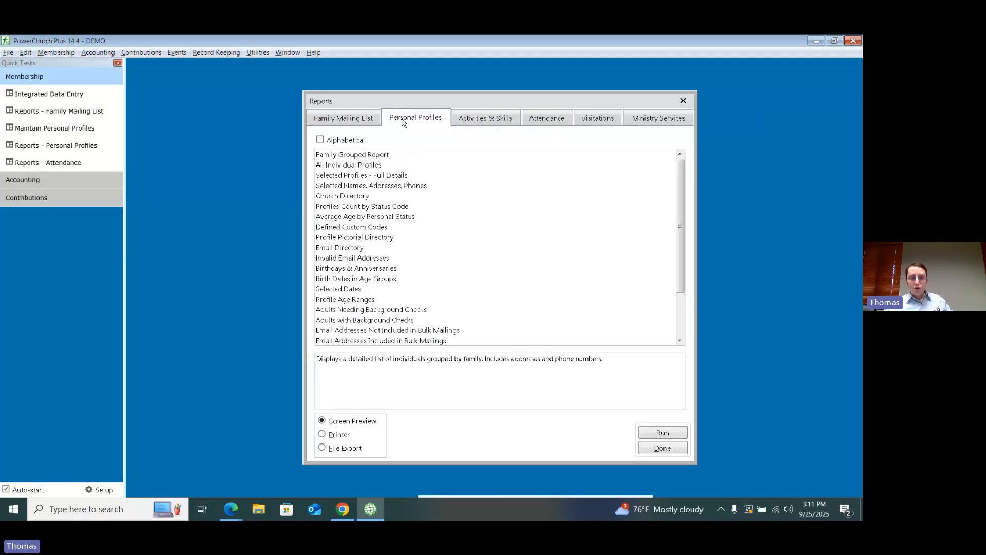
pyautogui.click(415, 188)
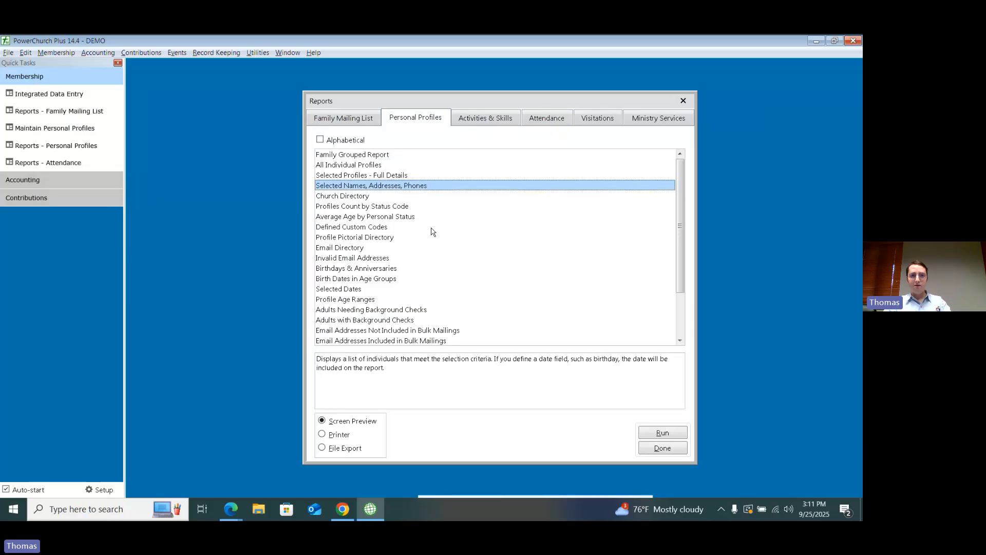
pyautogui.doubleClick(396, 188)
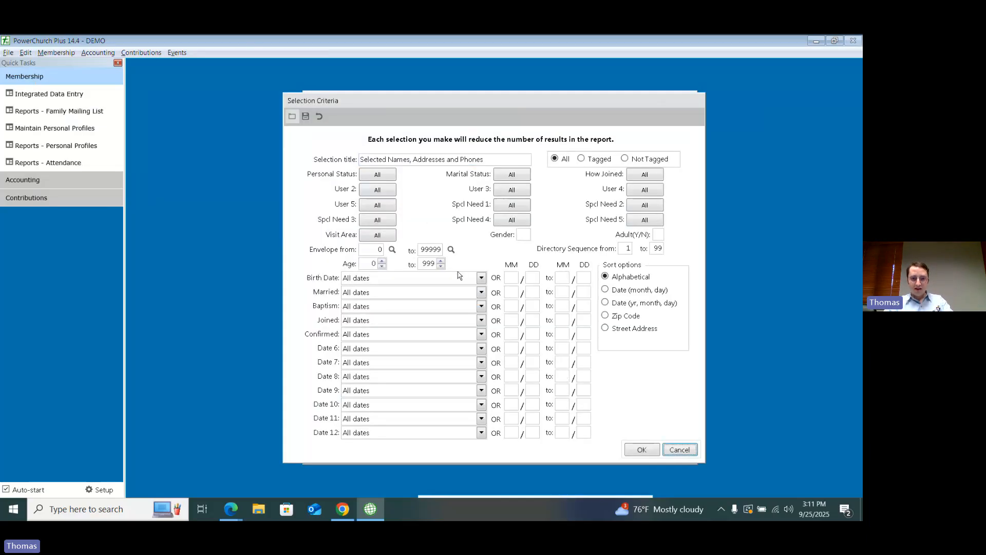
pyautogui.press('Escape')
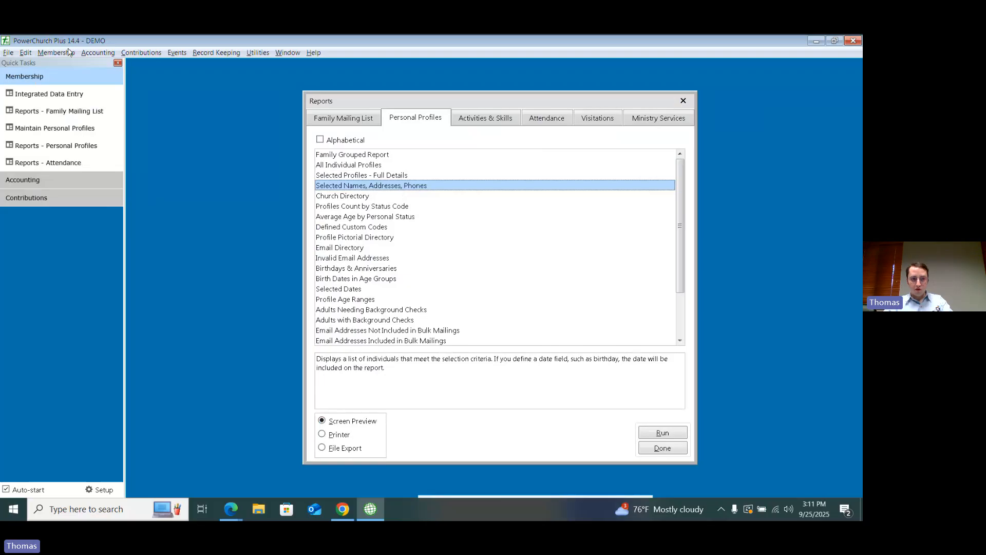
pyautogui.click(52, 53)
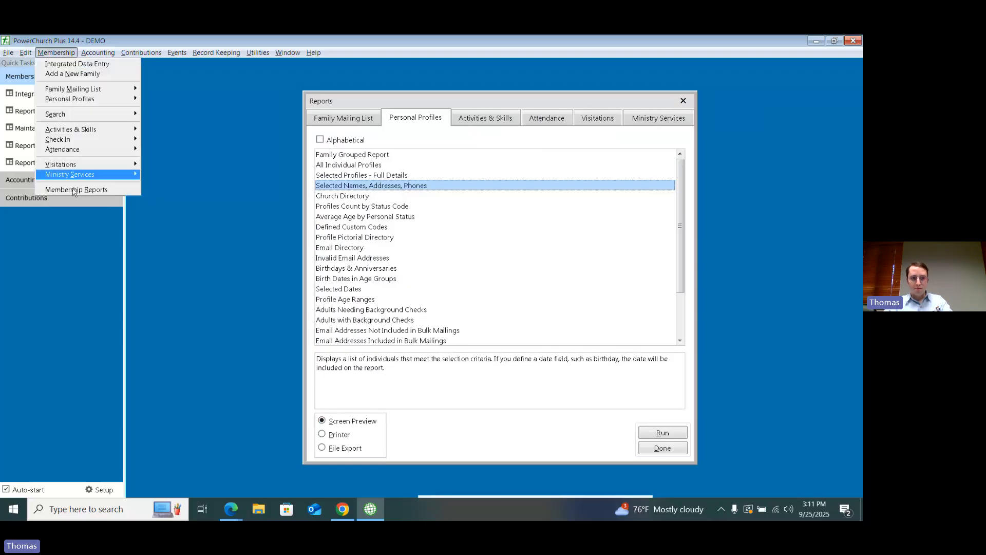
pyautogui.click(416, 116)
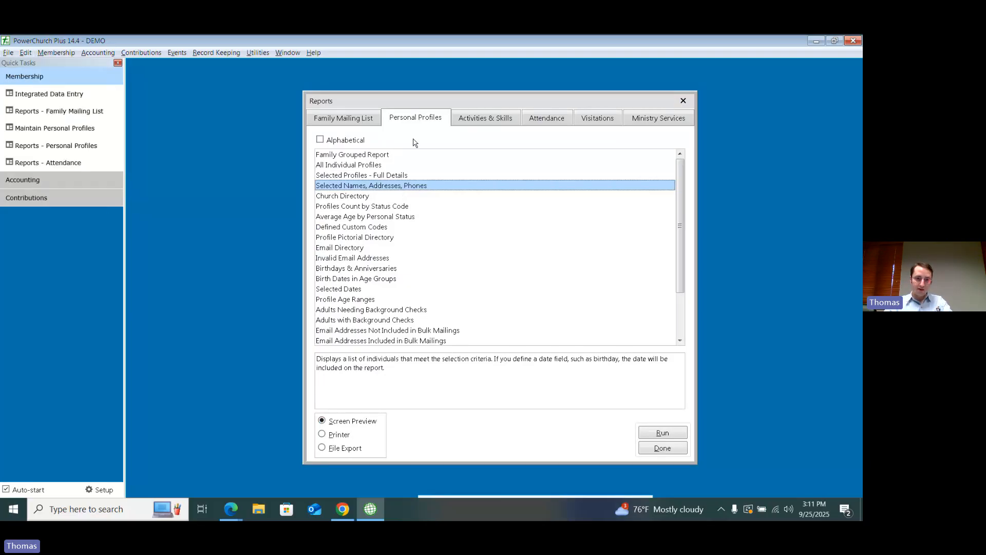
# Step: Open the selection criteria of the Selected Names, Addresses, Phones report and limit the personal status to Visitor only
pyautogui.doubleClick(356, 186)
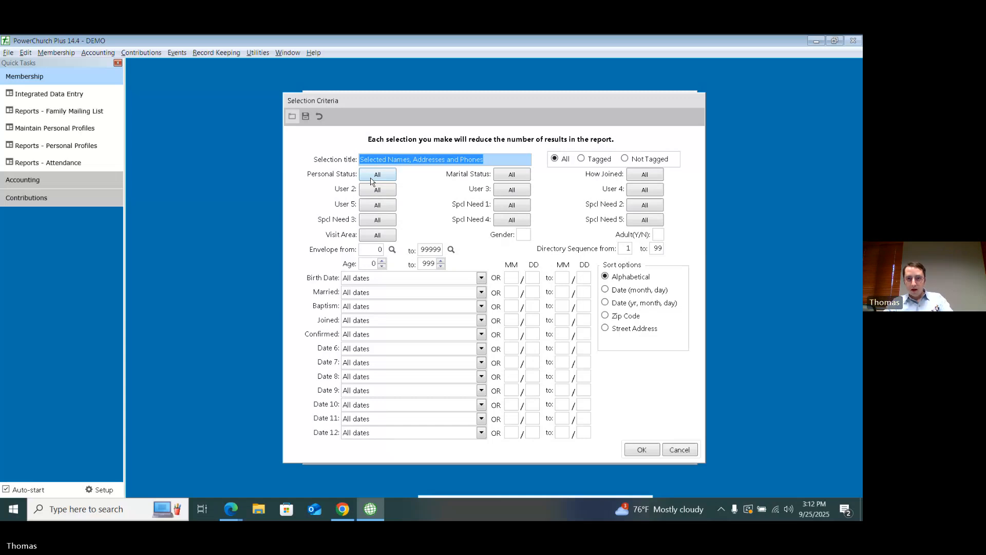
pyautogui.click(371, 177)
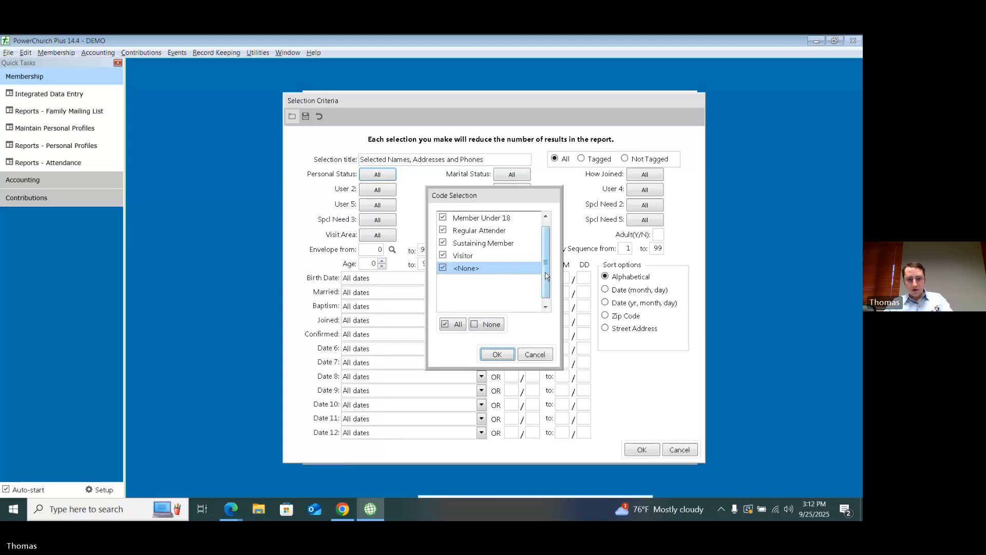
pyautogui.scroll(2, 545, 245)
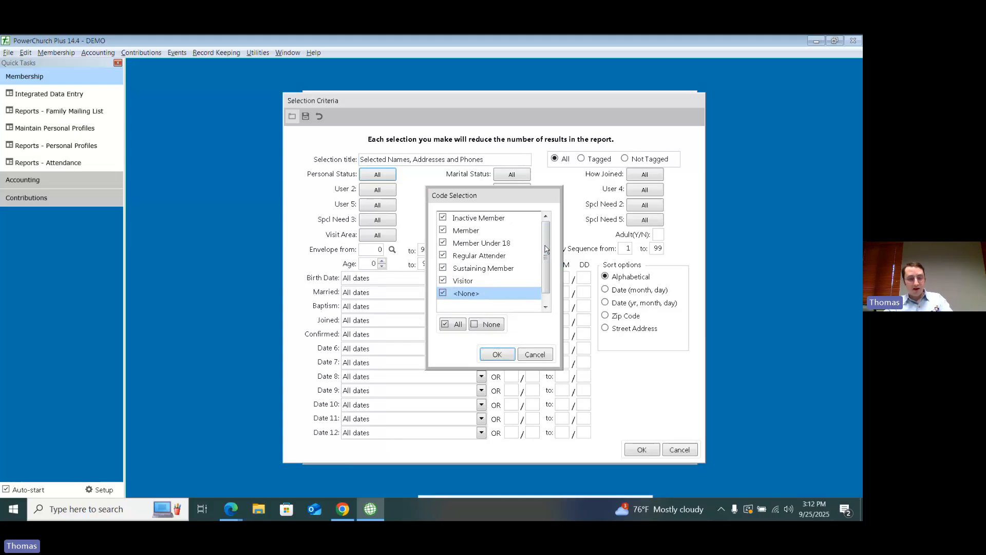
pyautogui.click(488, 324)
pyautogui.click(444, 306)
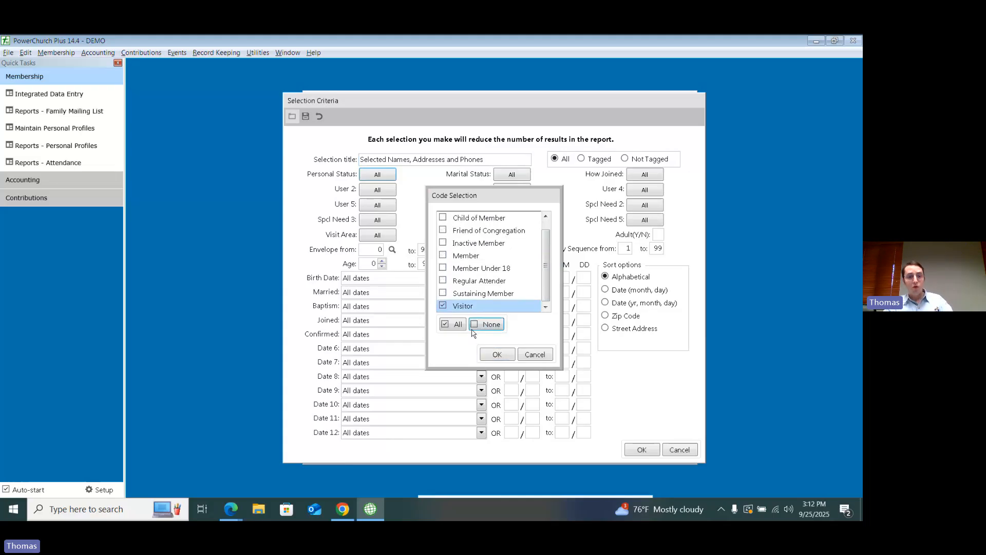
pyautogui.click(506, 356)
# Step: Run the visitor report as a screen preview with all phone types, email addresses, addresses and unlisted contact info included
pyautogui.click(633, 450)
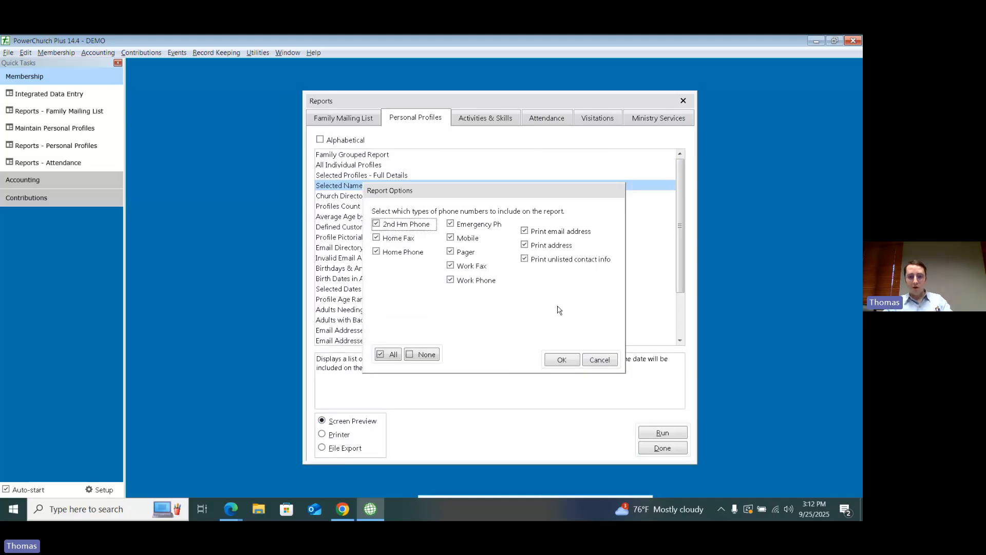
pyautogui.click(562, 359)
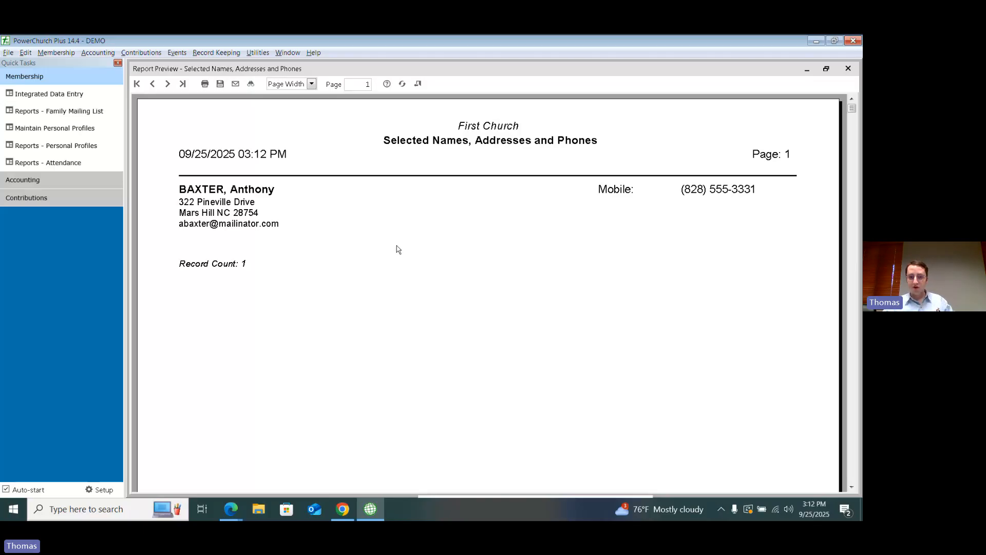
pyautogui.click(277, 176)
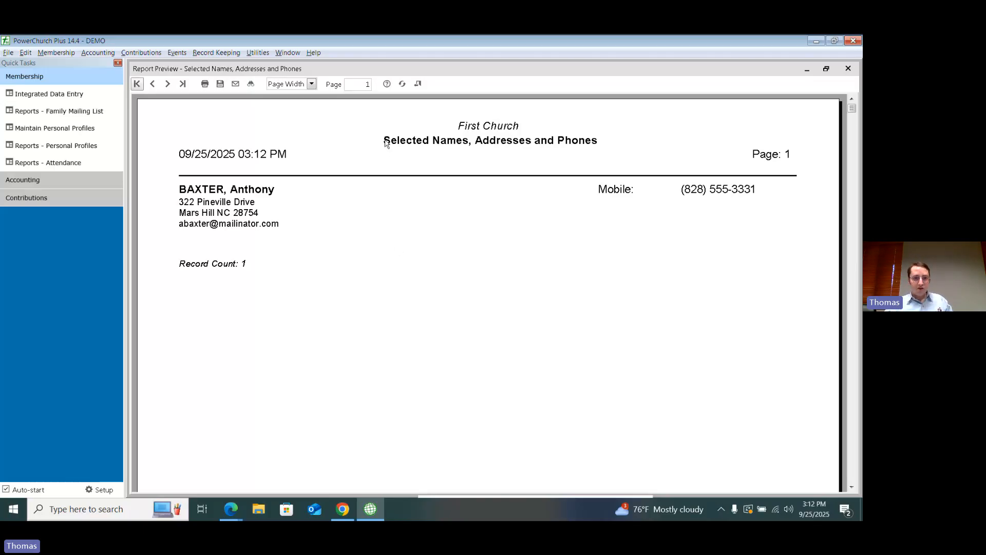
# Step: Change the report's personal status selection to Member only, rerun the screen preview and close it
pyautogui.click(402, 84)
pyautogui.click(377, 175)
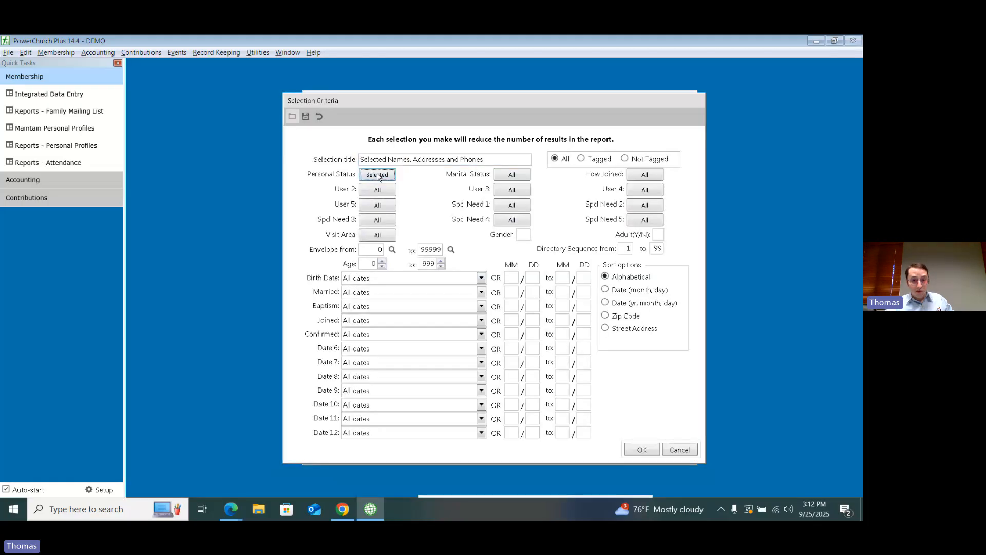
pyautogui.click(488, 326)
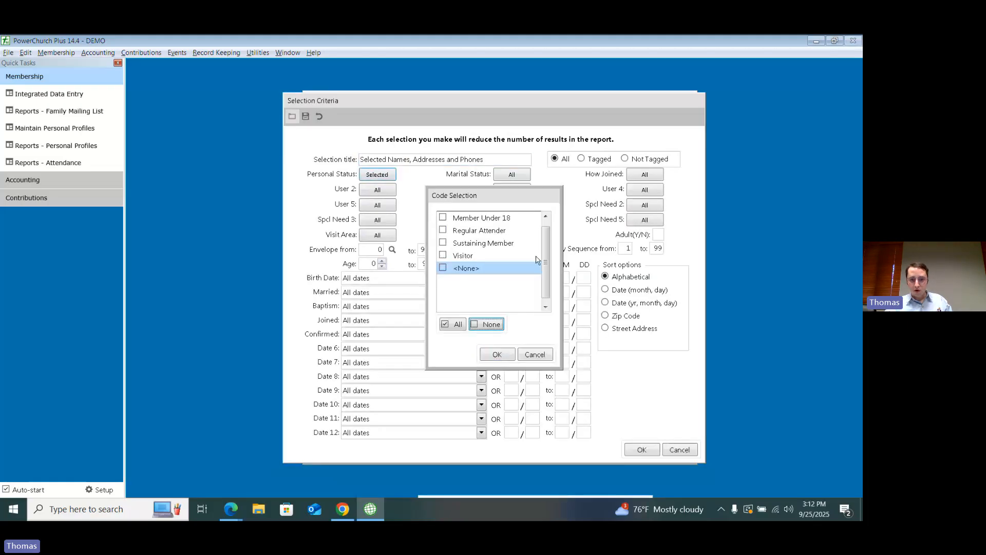
pyautogui.click(545, 218)
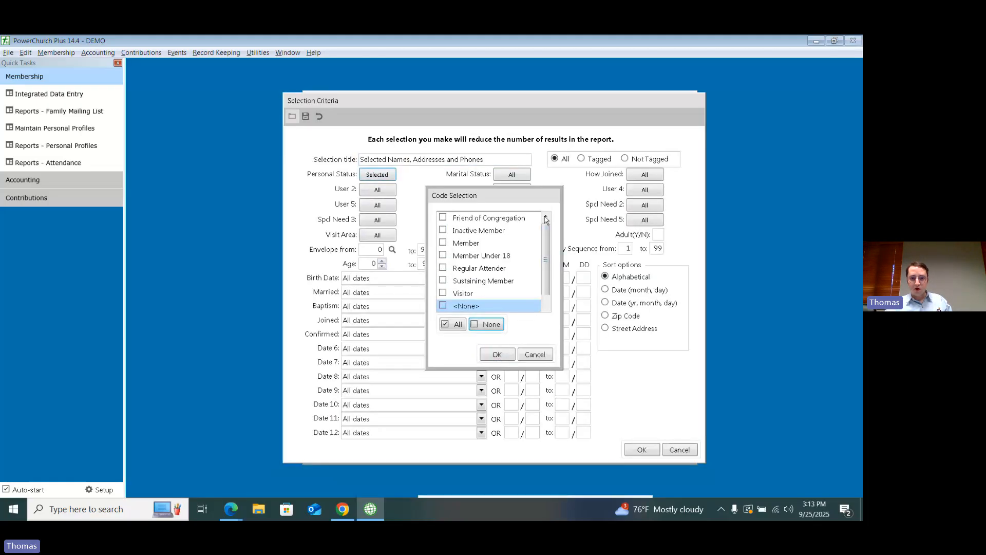
pyautogui.click(457, 246)
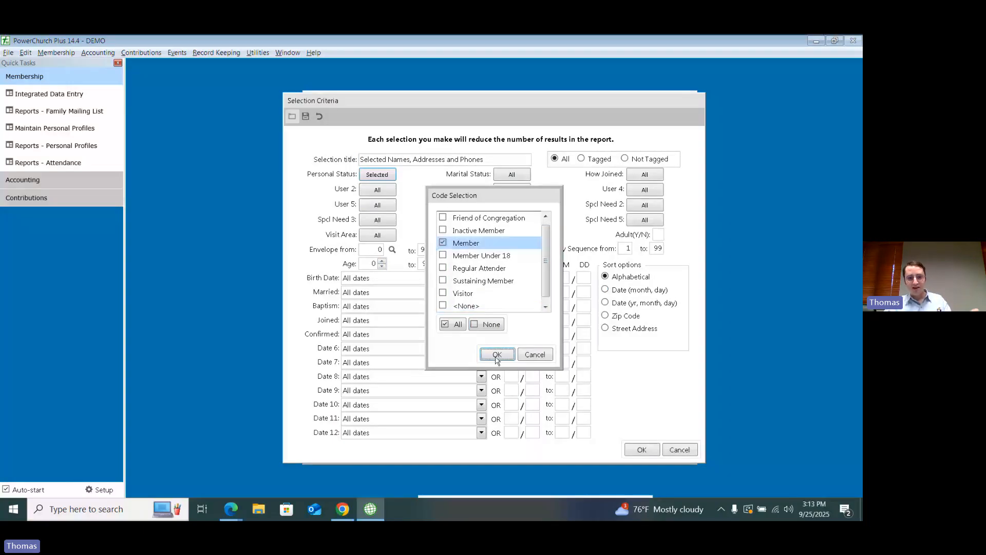
pyautogui.click(497, 355)
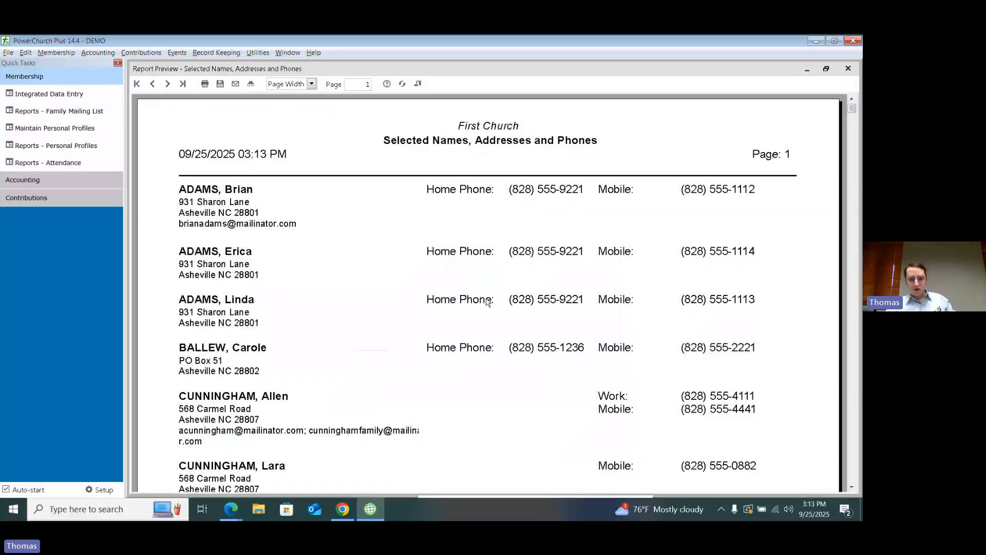
pyautogui.click(561, 360)
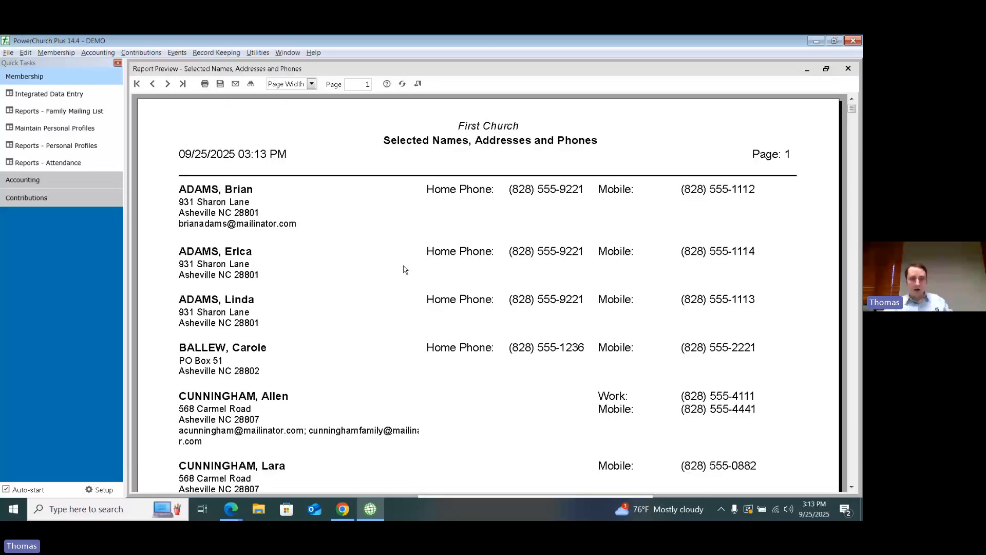
pyautogui.click(417, 85)
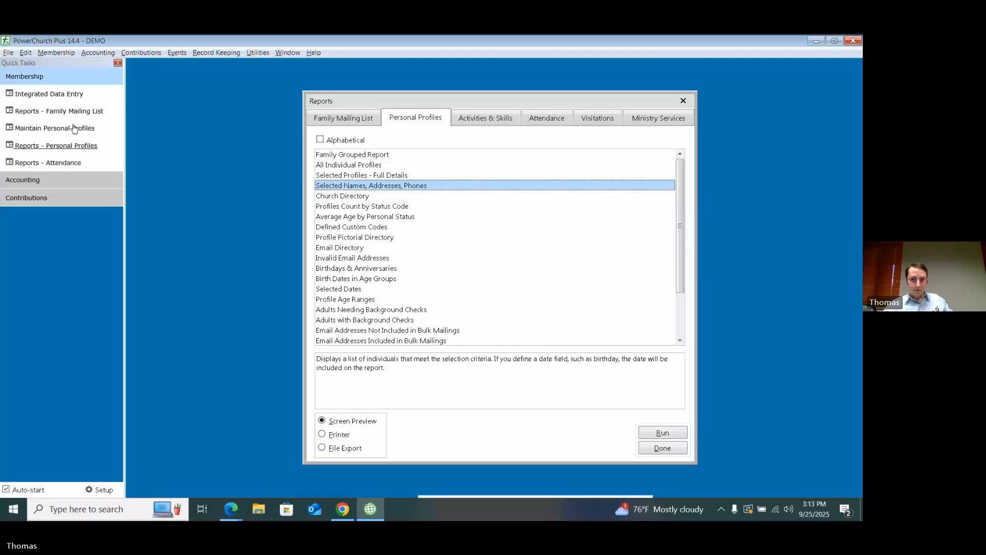
# Step: Reopen the selection criteria of the Selected Names, Addresses, Phones report from the Personal Profiles reports
pyautogui.hotkey('alt', 'm')
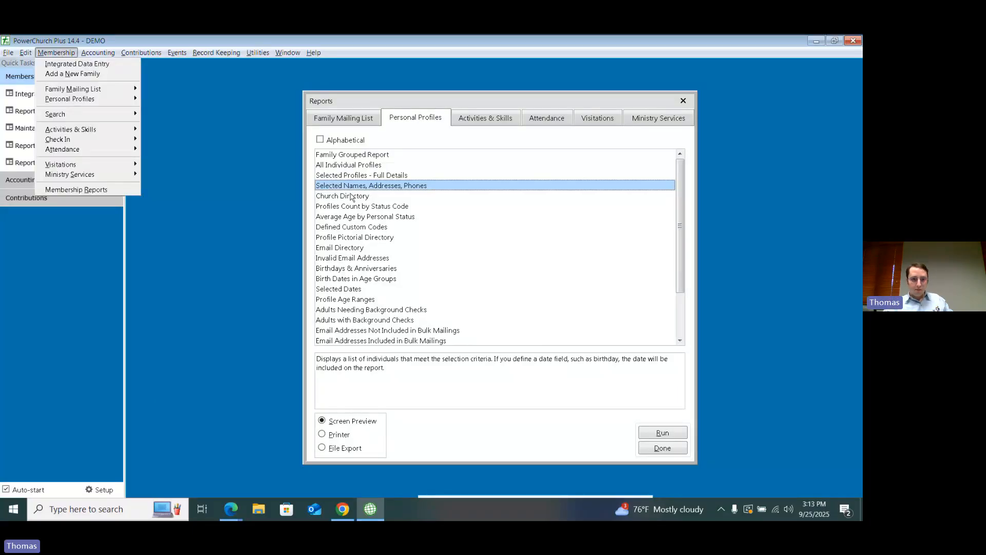
pyautogui.click(416, 119)
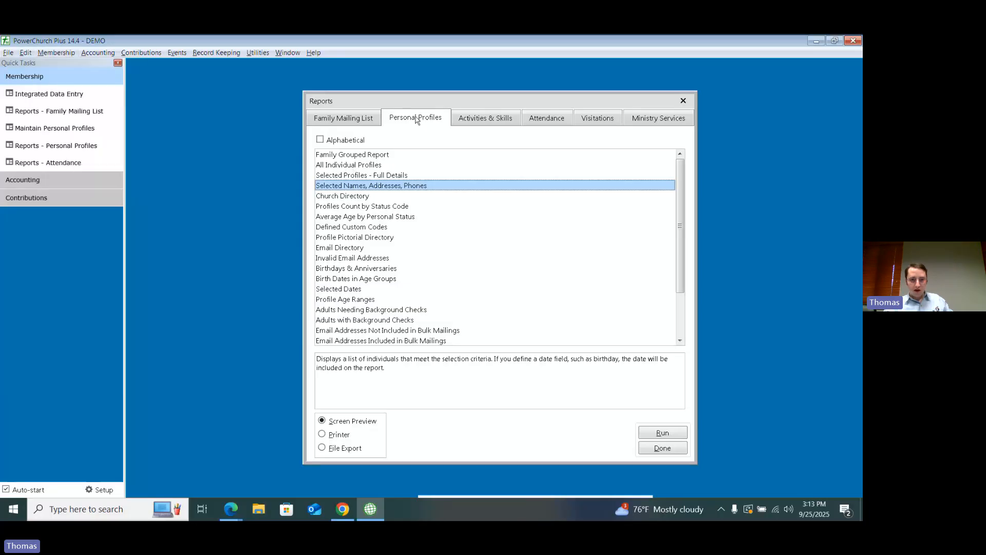
pyautogui.click(356, 119)
pyautogui.click(405, 121)
pyautogui.click(397, 185)
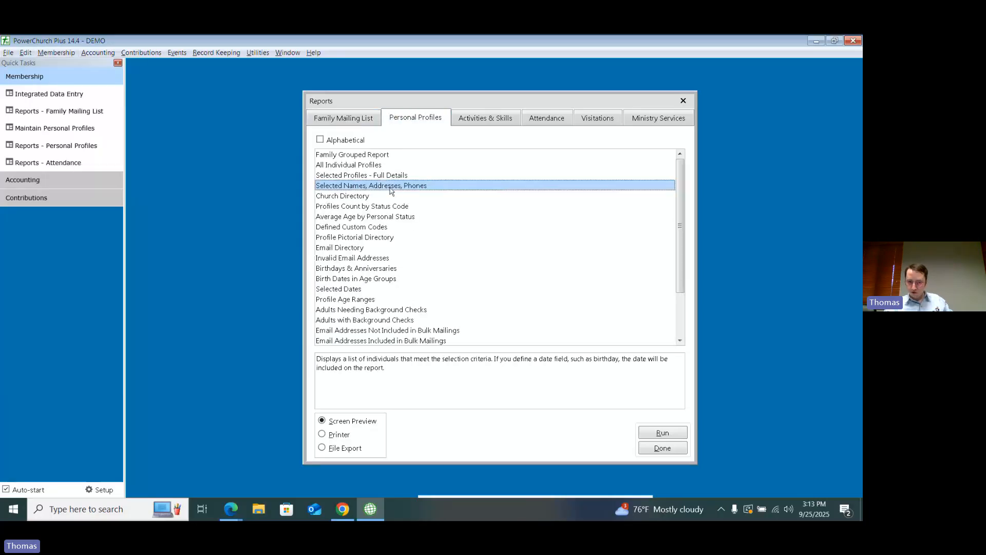
pyautogui.doubleClick(391, 186)
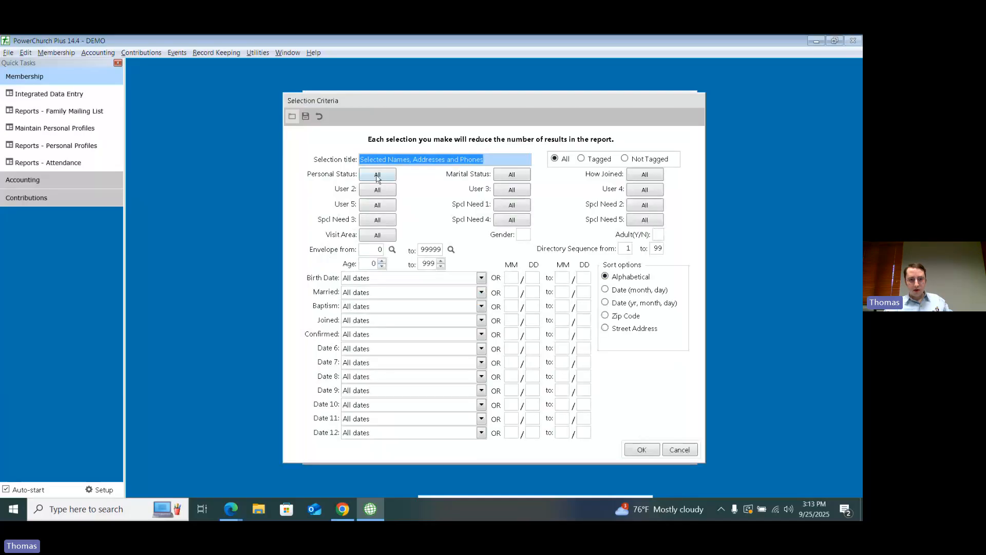
# Step: Limit the report's personal status to Member and Member Under 18 and accept the selection criteria
pyautogui.click(378, 175)
pyautogui.click(486, 324)
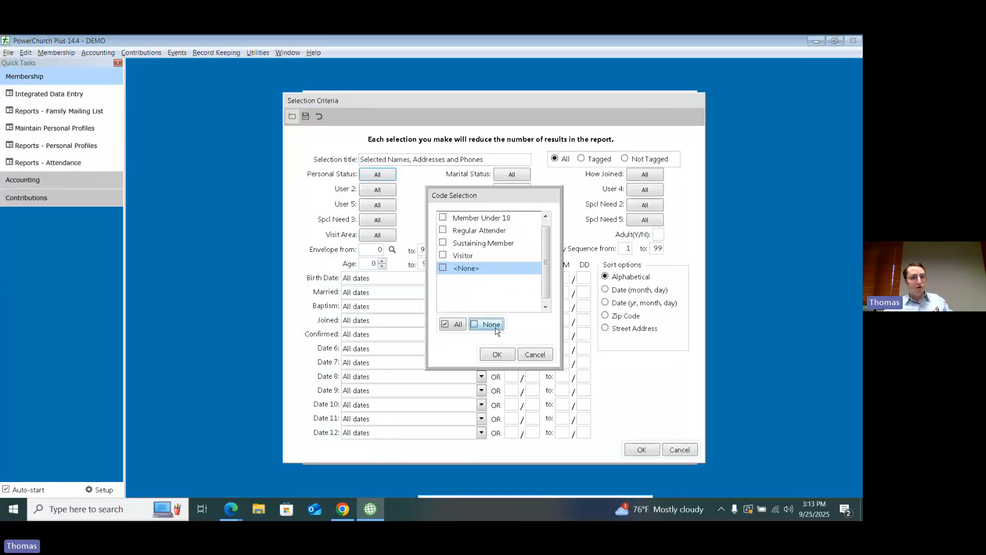
pyautogui.moveTo(545, 276); pyautogui.dragTo(543, 238)
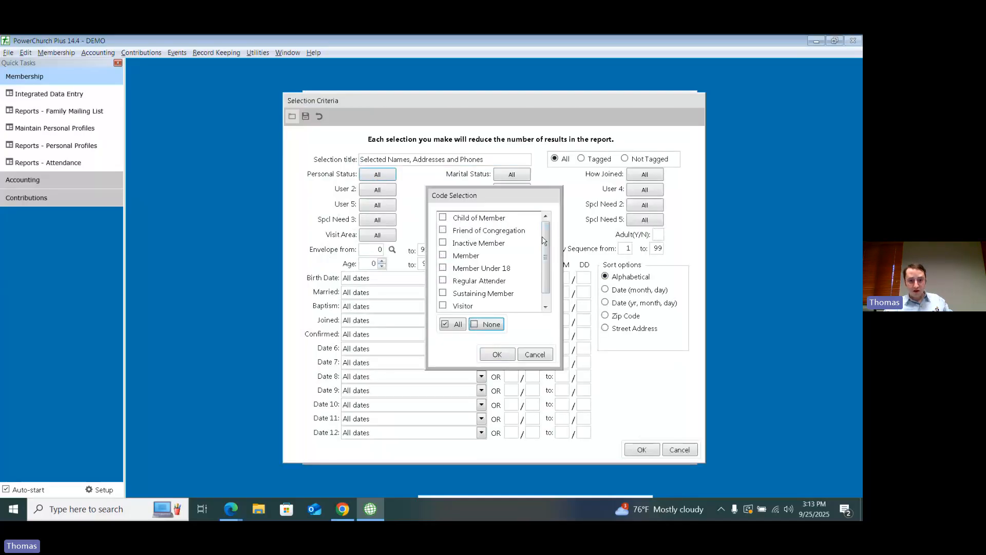
pyautogui.click(446, 257)
pyautogui.click(443, 268)
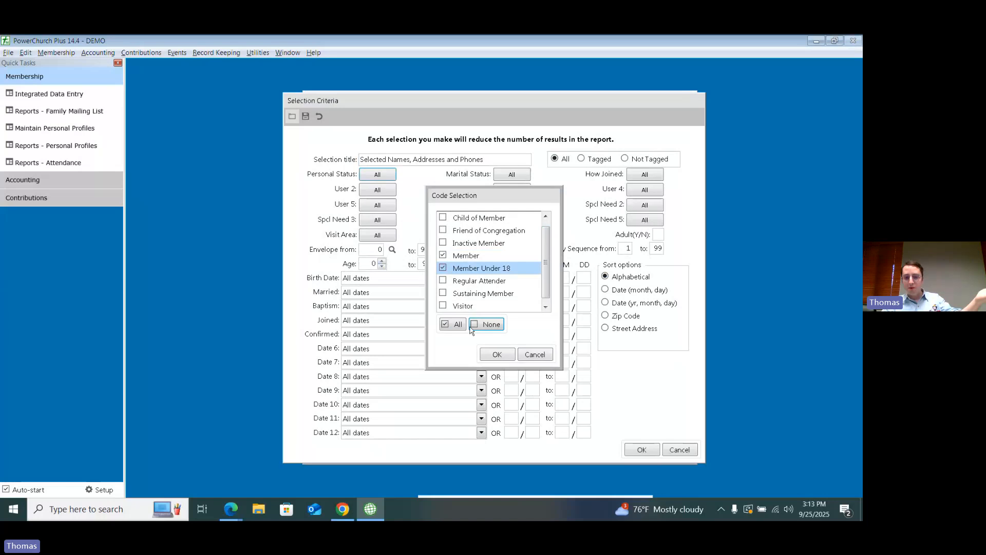
pyautogui.click(497, 355)
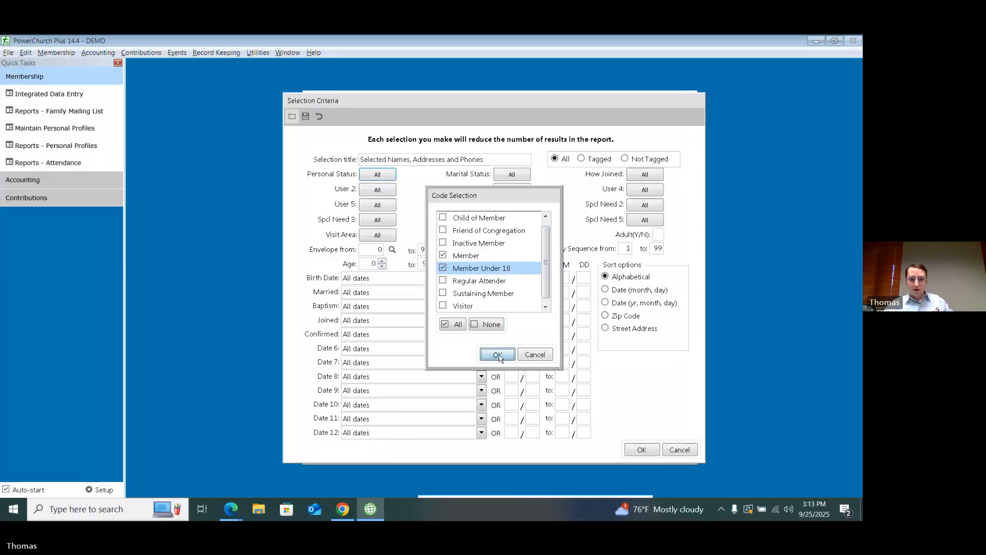
pyautogui.click(641, 451)
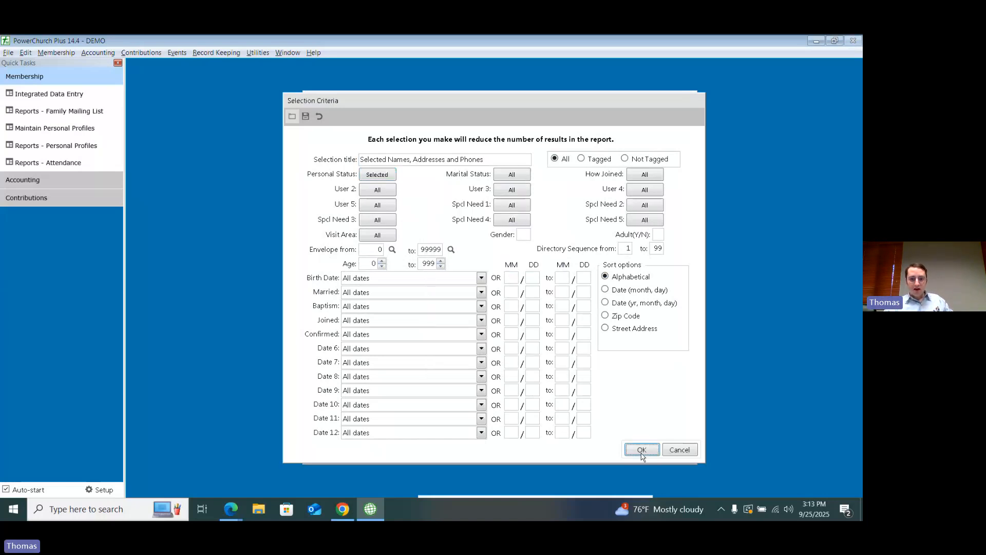
# Step: Run the combined member report as a screen preview, look through the listed people and close the preview
pyautogui.click(549, 359)
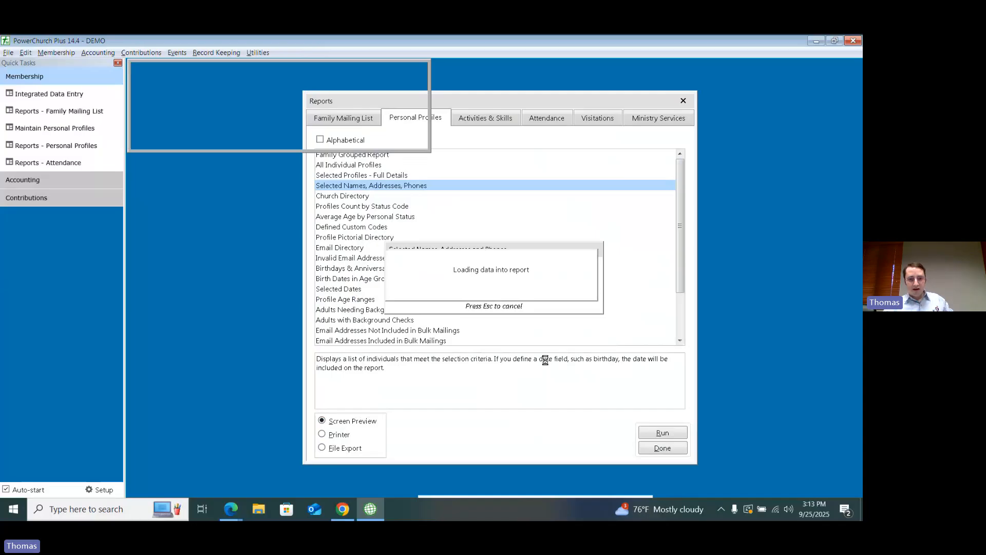
pyautogui.scroll(-5, 534, 327)
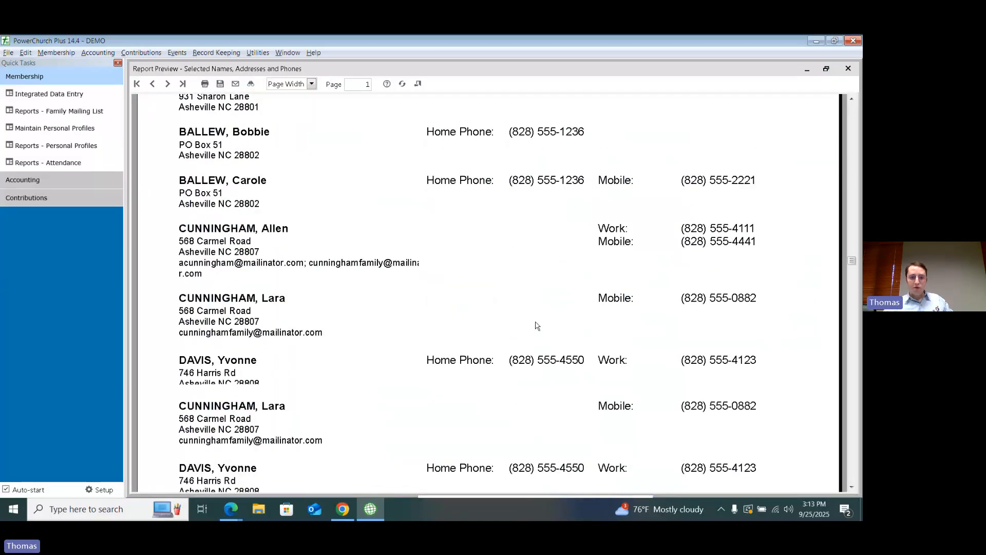
pyautogui.scroll(-3, 537, 326)
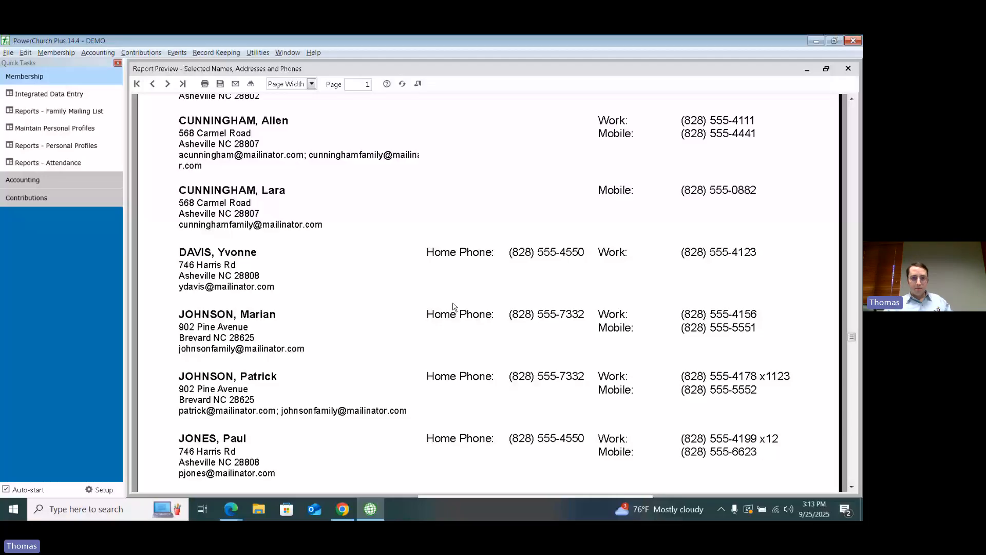
pyautogui.click(418, 84)
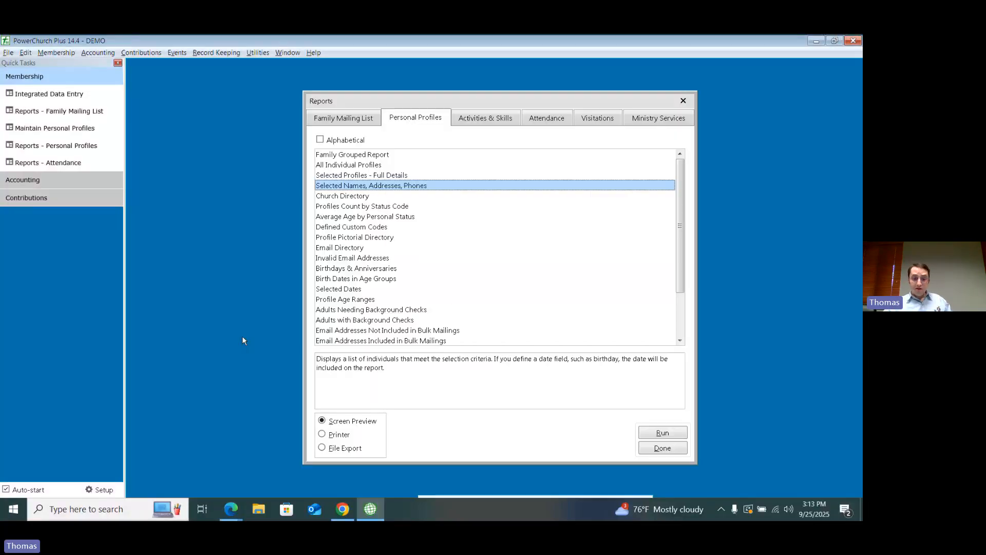
# Step: Switch to Empower and open the Contact Information report in the membership reports
pyautogui.click(342, 509)
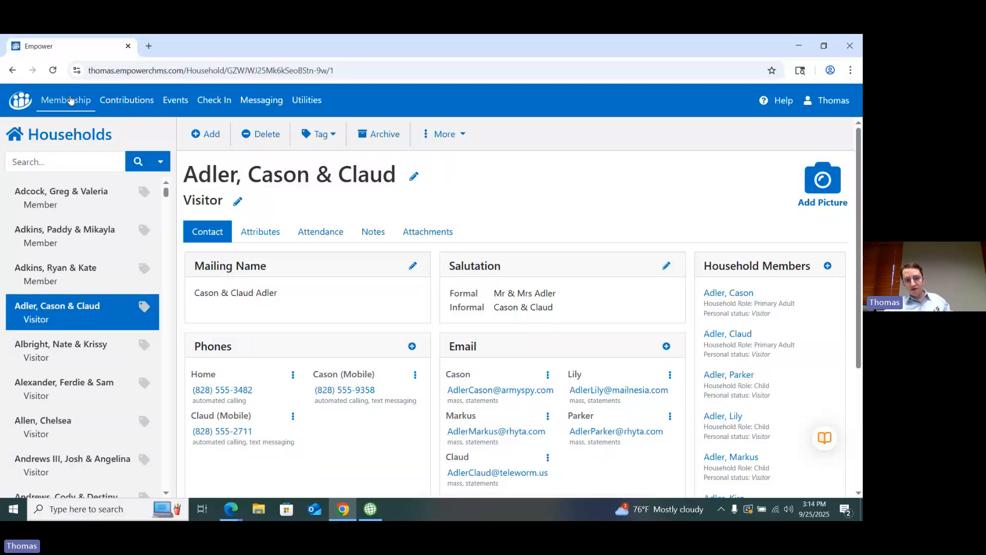
pyautogui.click(71, 100)
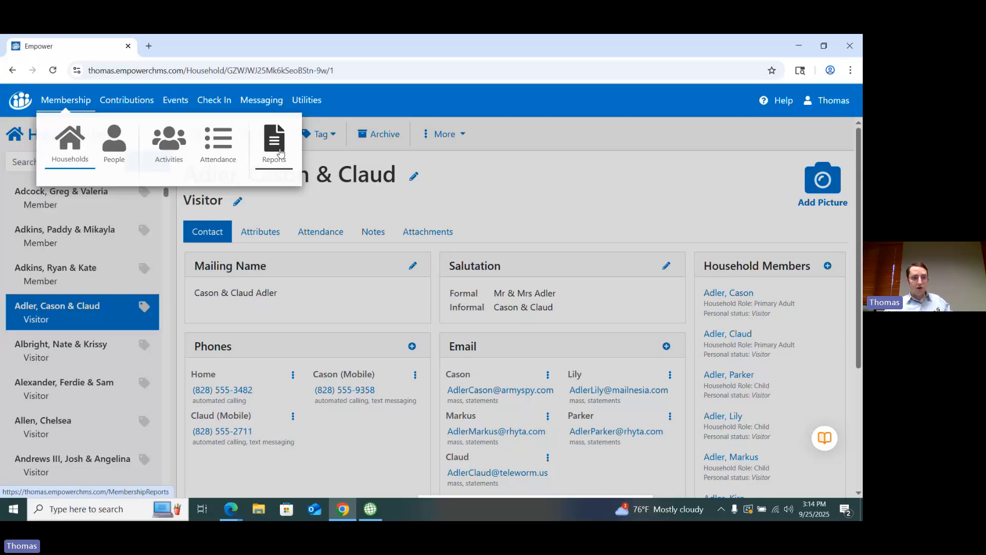
pyautogui.click(280, 153)
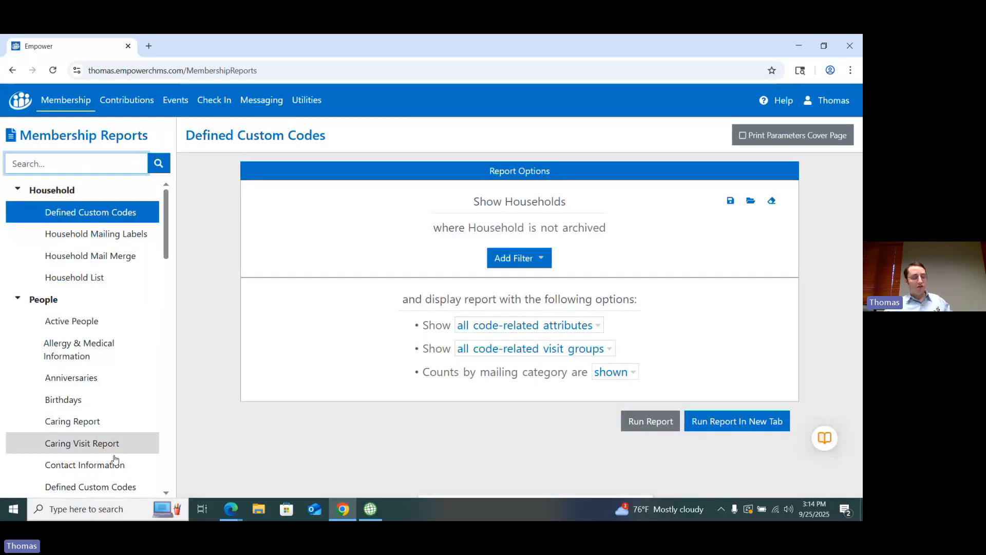
pyautogui.click(105, 466)
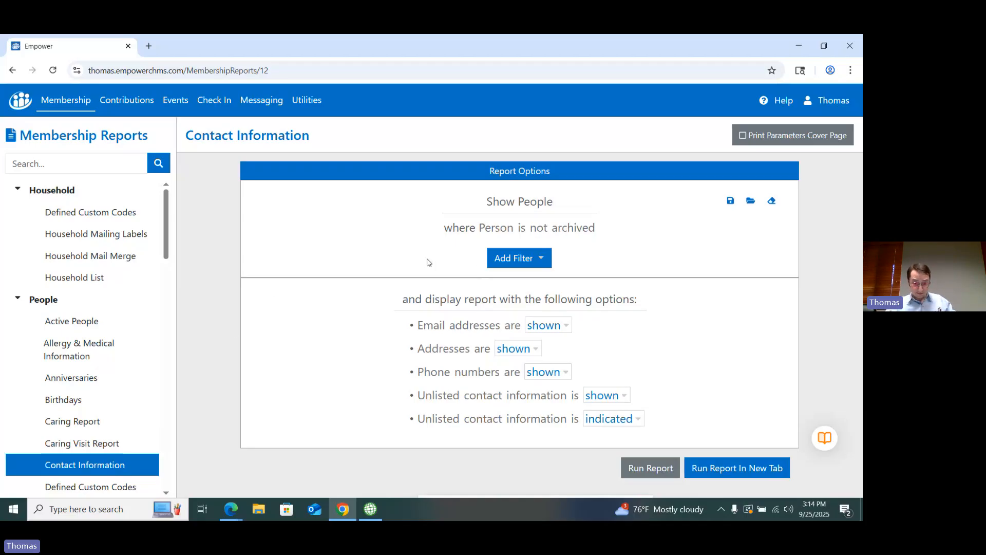
# Step: Add a filter to the Contact Information report so that the person's status is Visitor
pyautogui.click(525, 263)
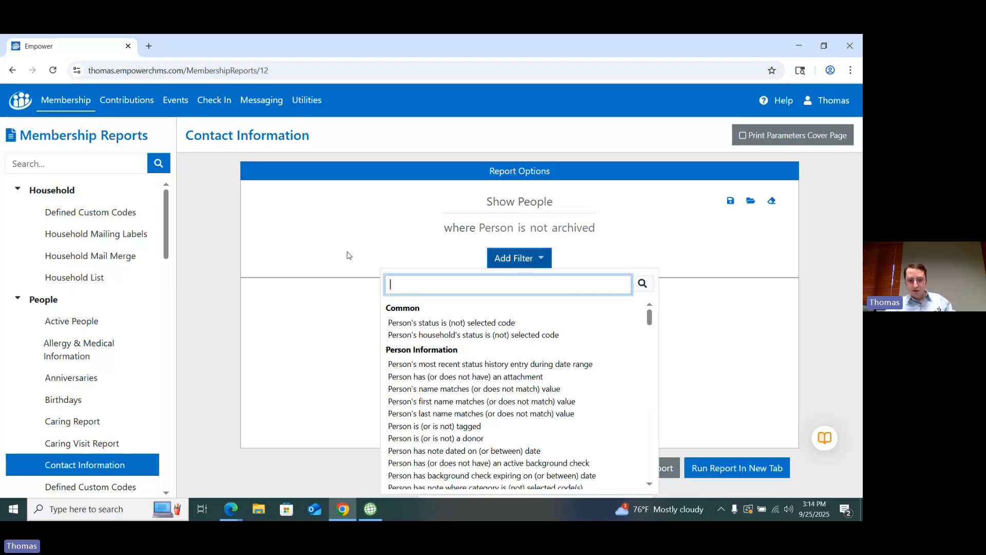
pyautogui.click(430, 324)
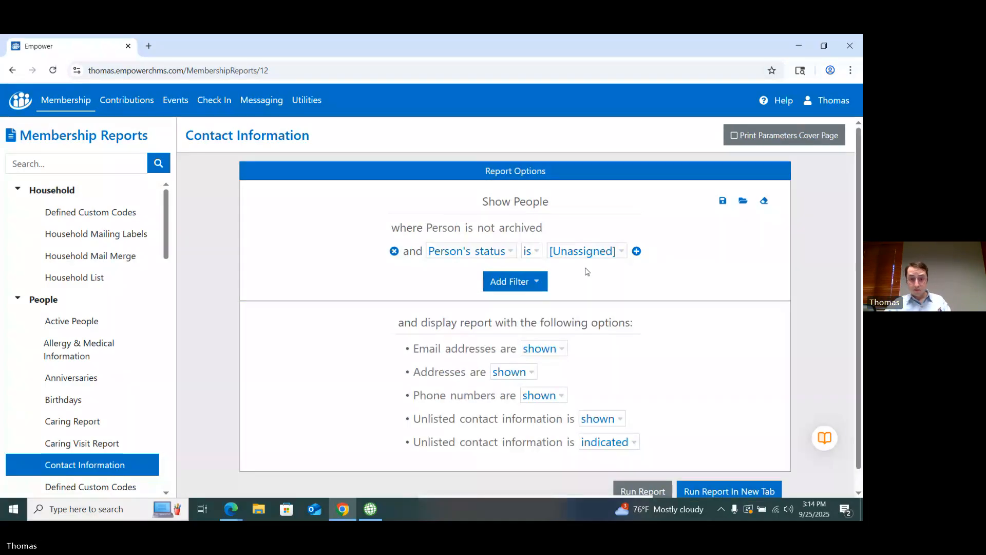
pyautogui.click(585, 252)
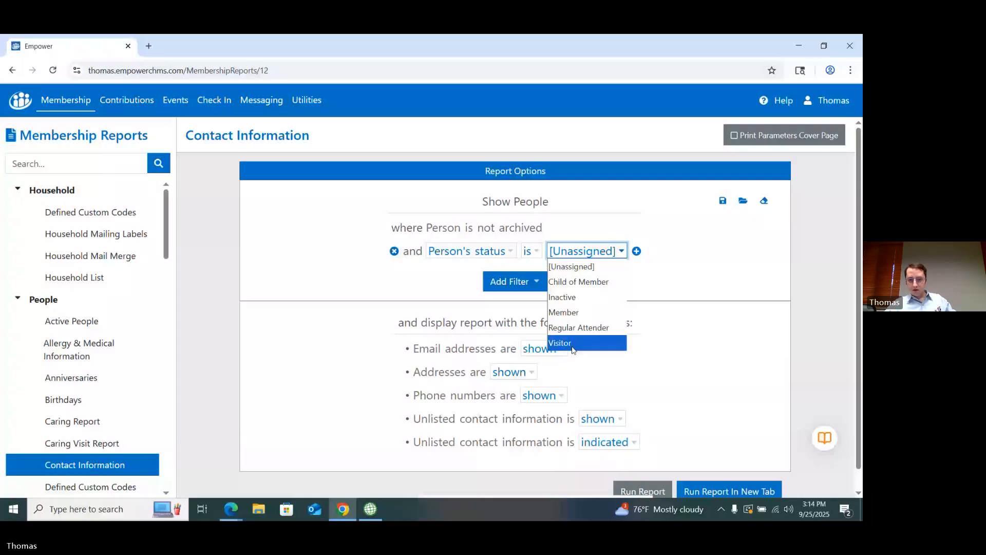
pyautogui.click(574, 343)
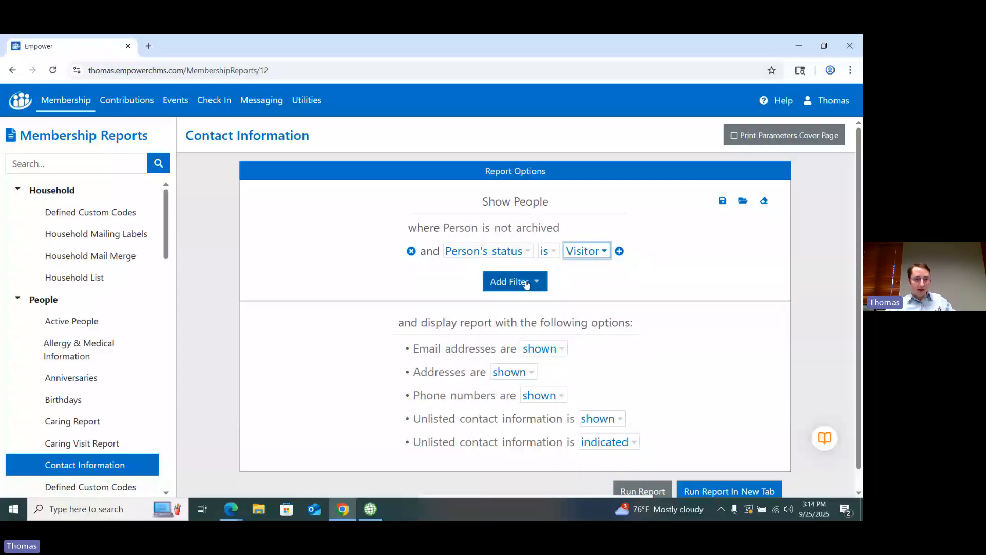
# Step: Reopen the Contact Information report, filter it to people whose status is Member and run it
pyautogui.click(72, 98)
pyautogui.click(273, 156)
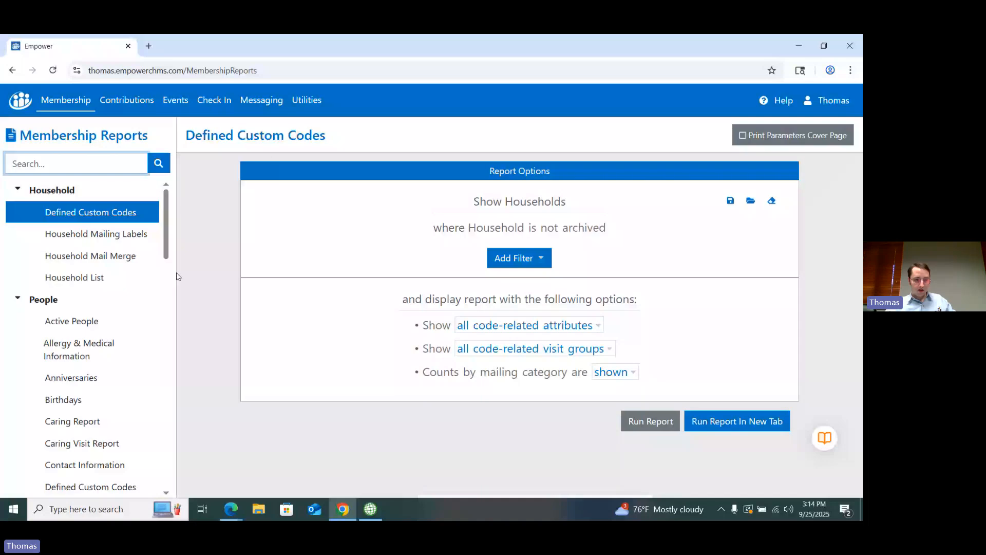
pyautogui.click(85, 464)
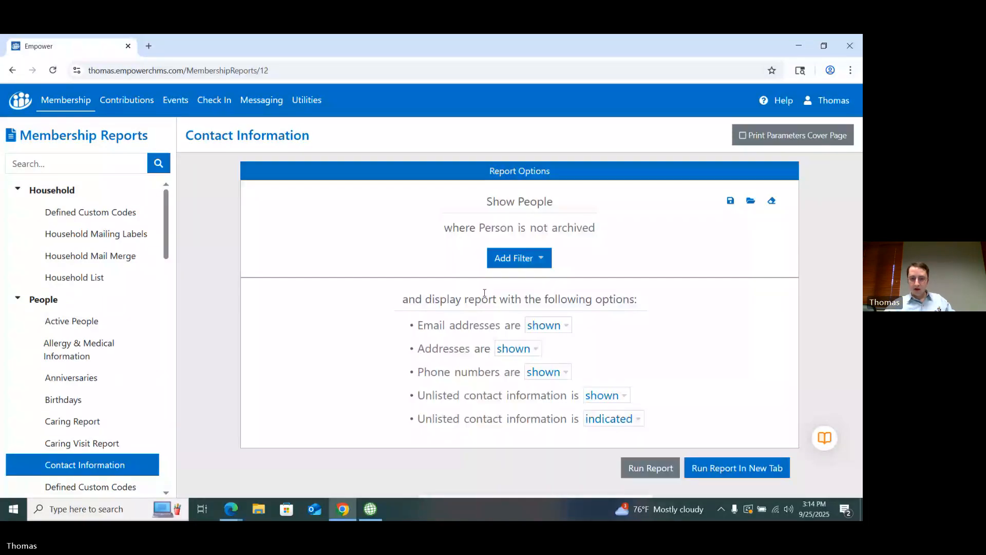
pyautogui.click(515, 257)
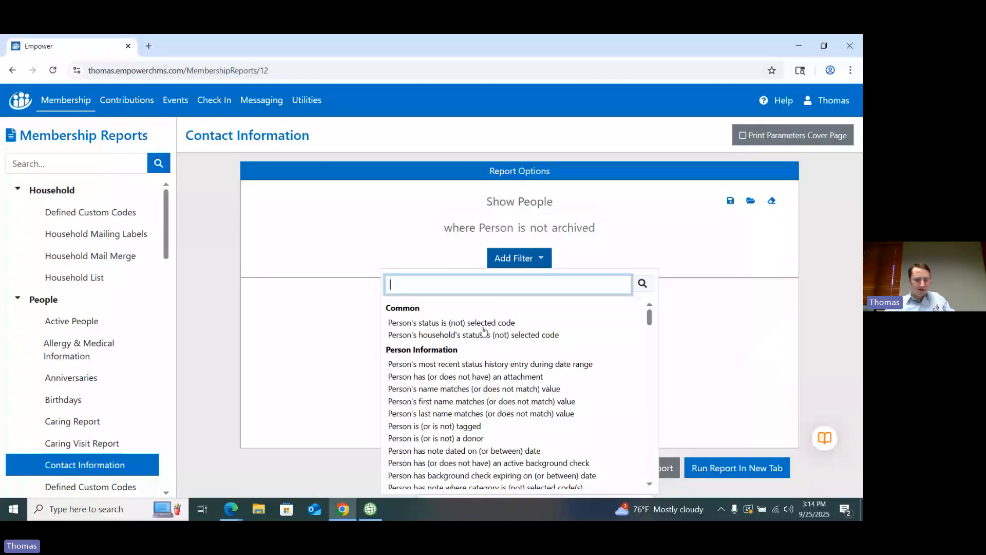
pyautogui.click(426, 323)
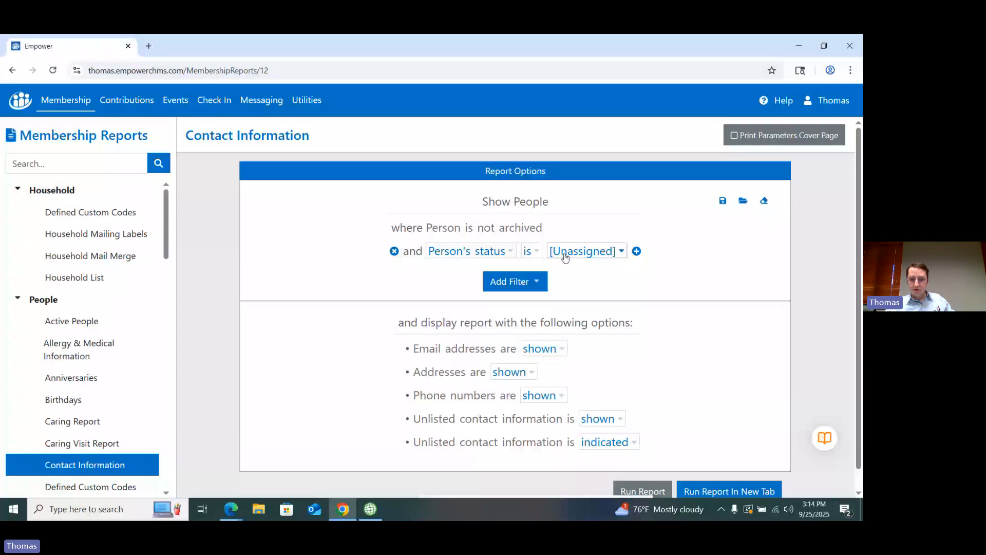
pyautogui.click(564, 256)
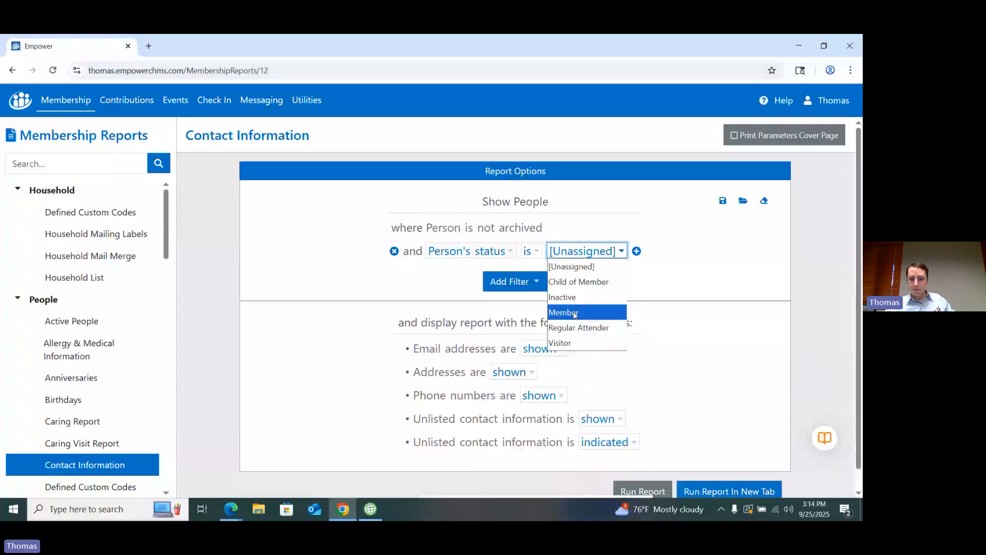
pyautogui.click(574, 315)
pyautogui.click(642, 491)
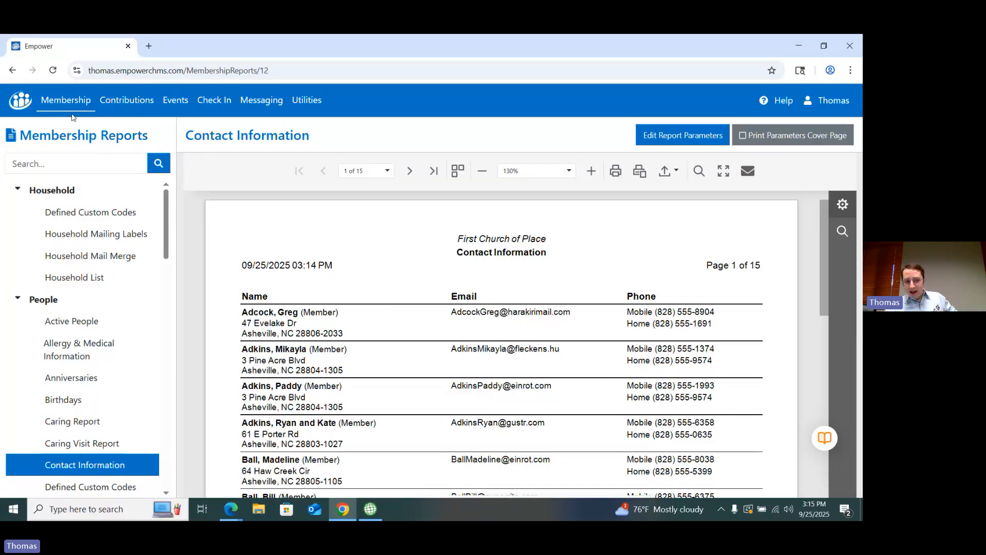
# Step: Switch back to PowerChurch Plus and close its Reports window
pyautogui.click(51, 108)
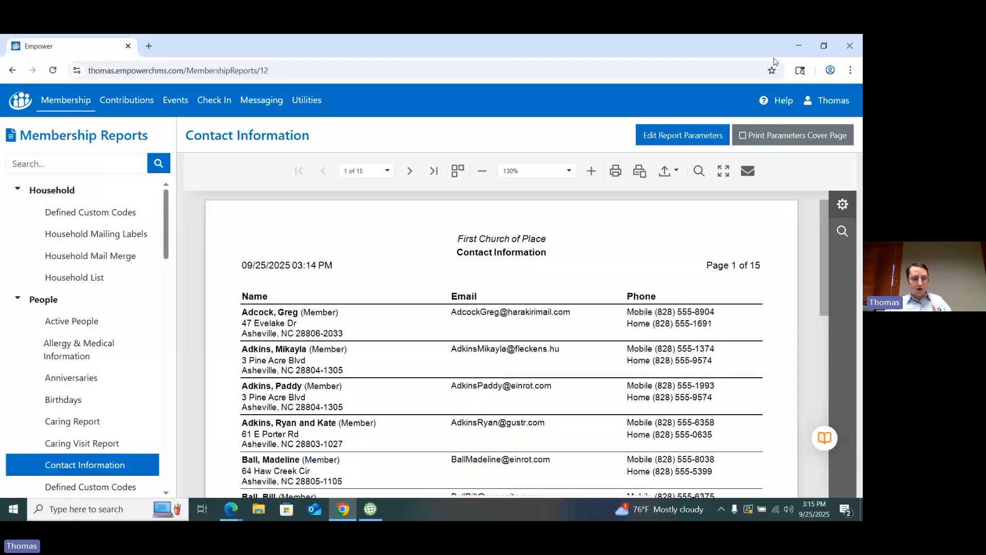
pyautogui.click(799, 46)
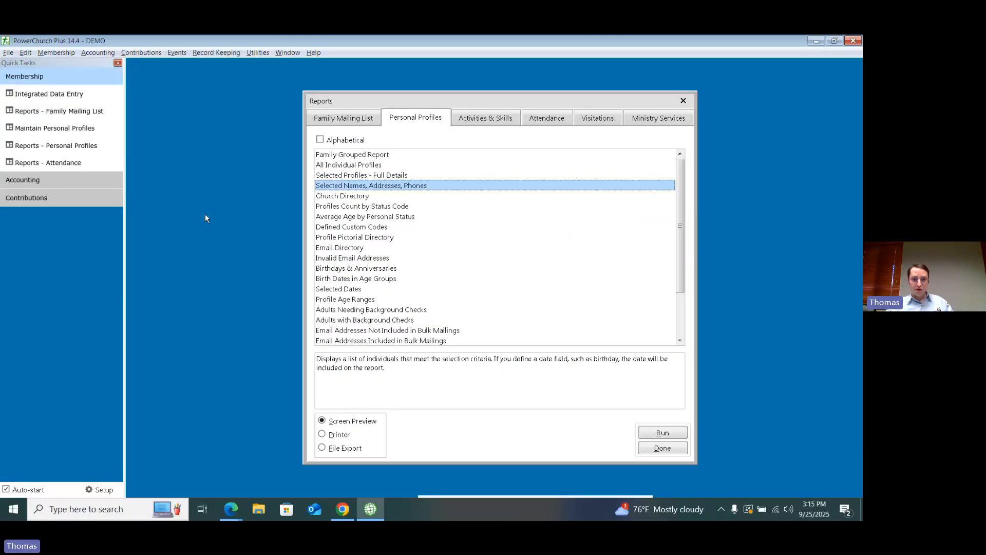
pyautogui.click(684, 101)
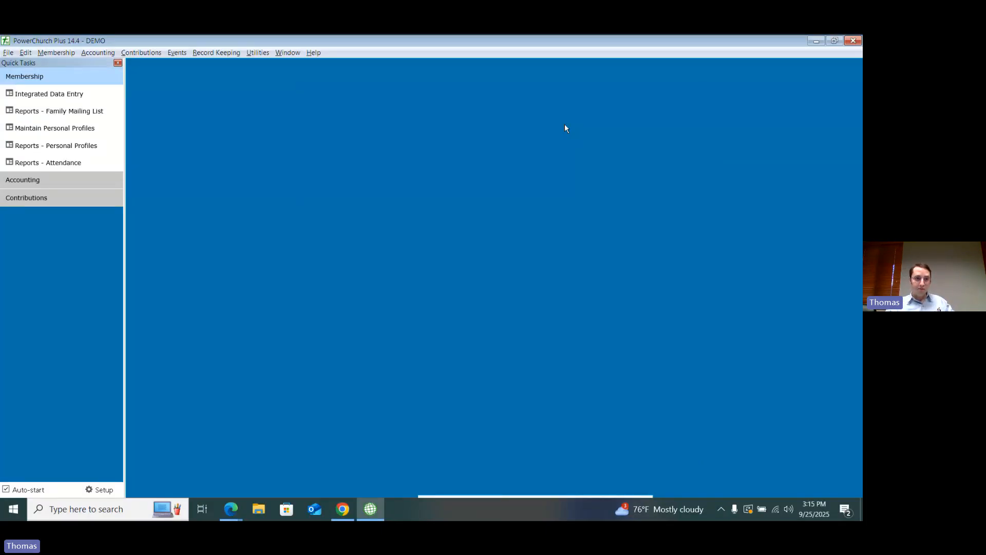
# Step: Start printing mailing labels from the personal profiles and limit the personal status selection to Visitor only
pyautogui.click(61, 53)
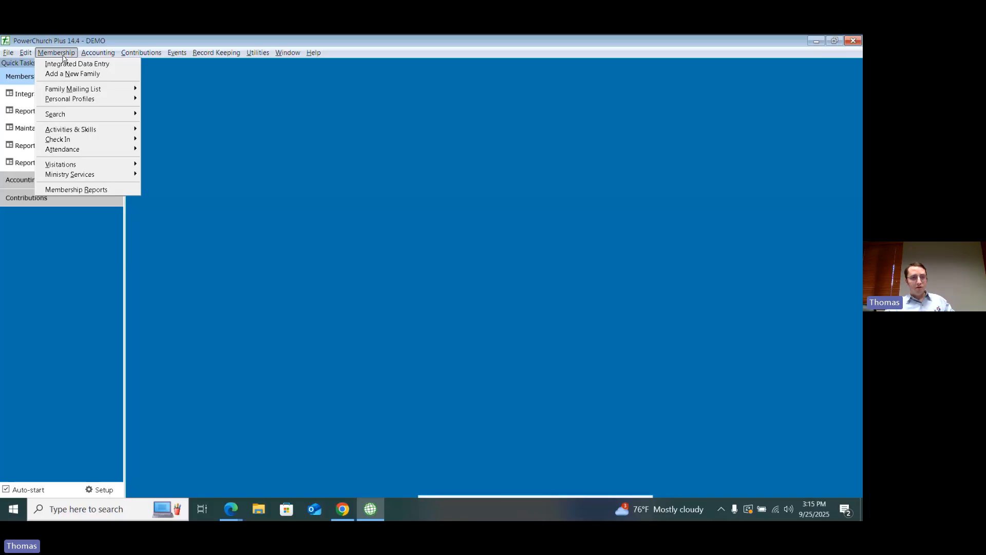
pyautogui.moveTo(105, 100)
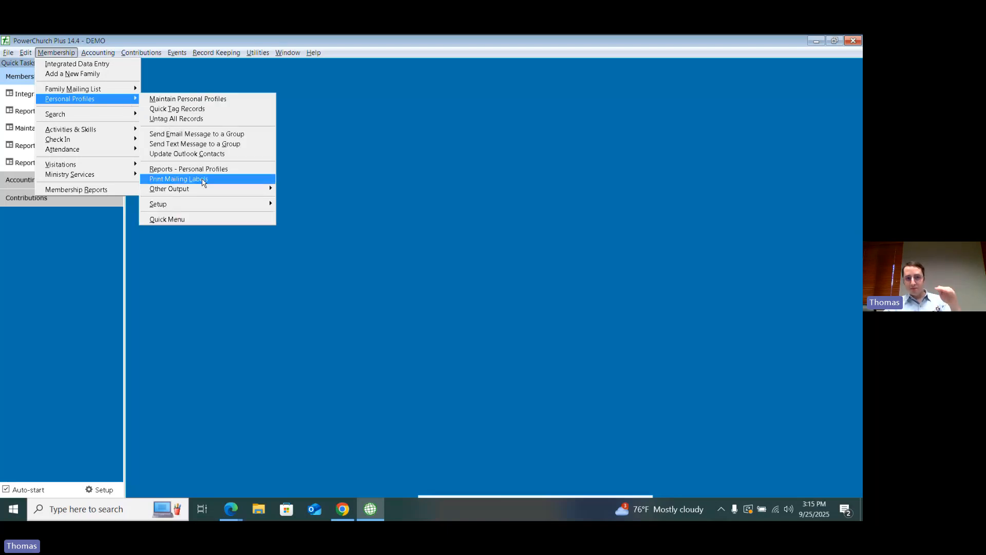
pyautogui.click(203, 180)
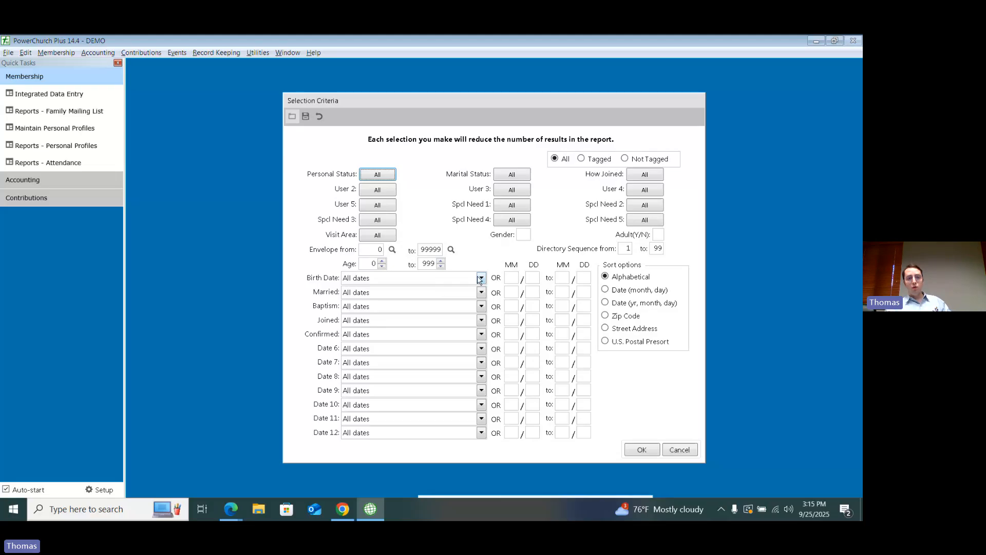
pyautogui.click(393, 203)
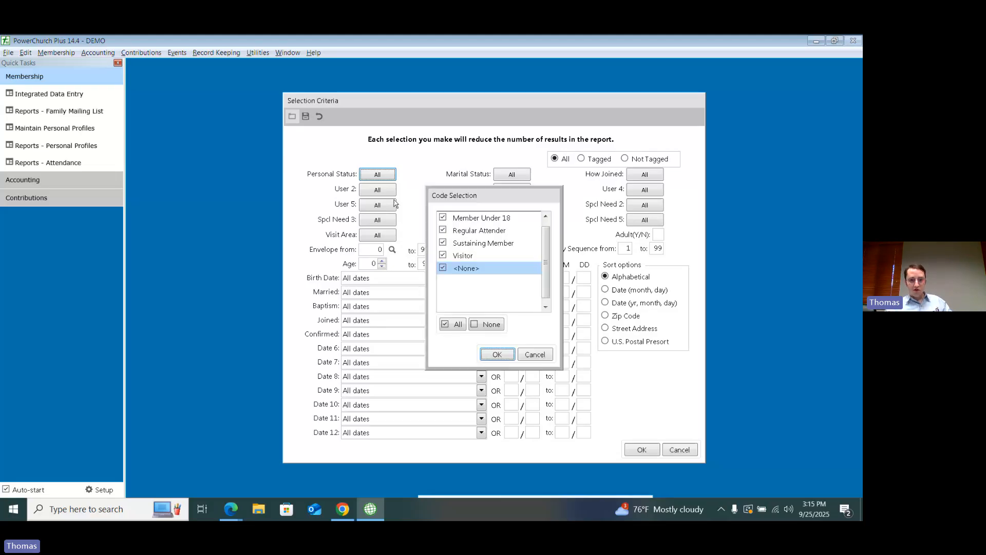
pyautogui.click(486, 323)
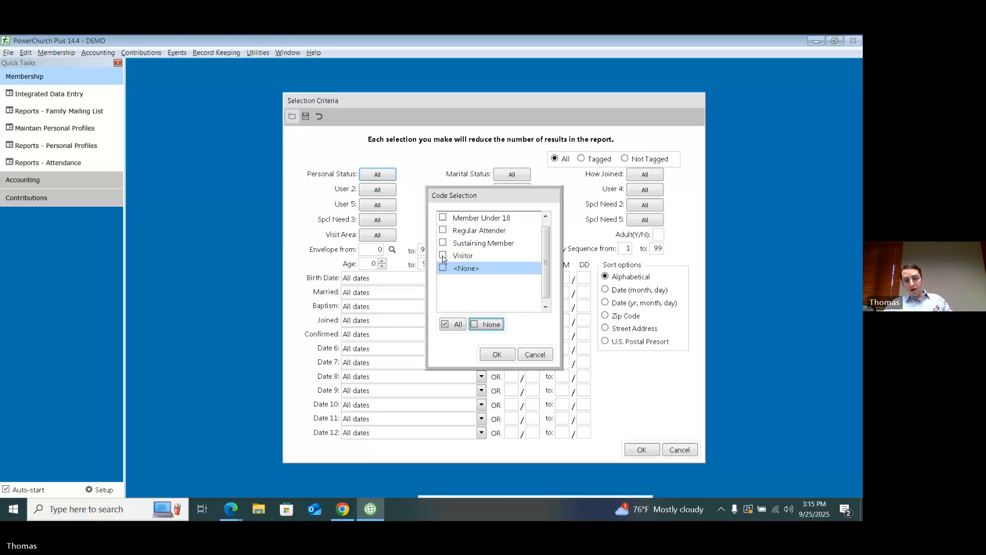
pyautogui.click(443, 255)
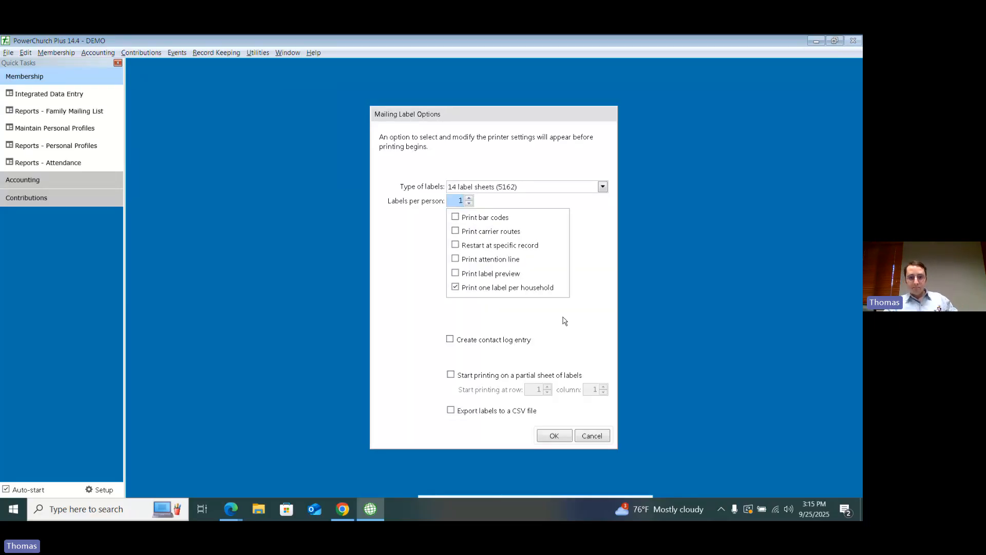
# Step: Generate a label preview for the visitor labels on 20 label sheets (5161), look it over and close it
pyautogui.click(483, 273)
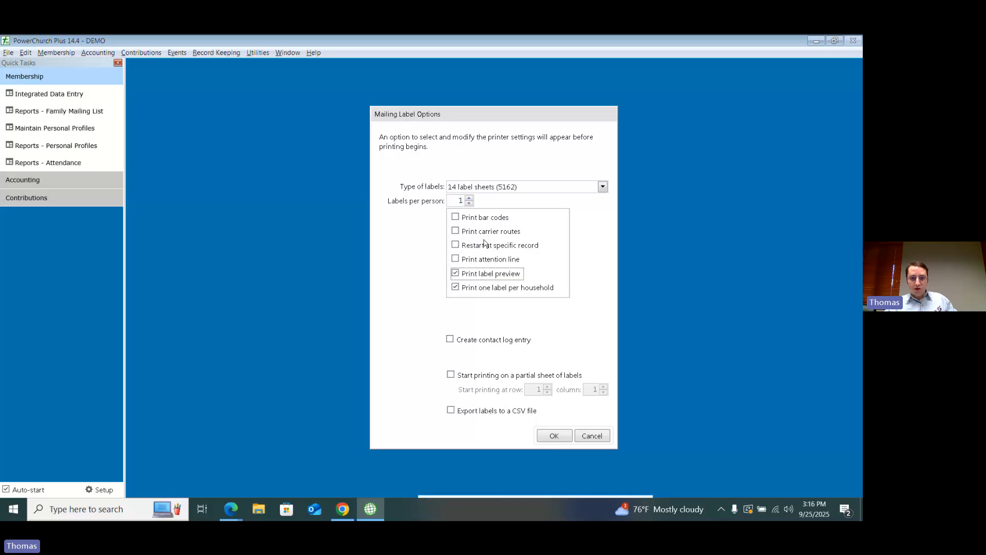
pyautogui.click(496, 186)
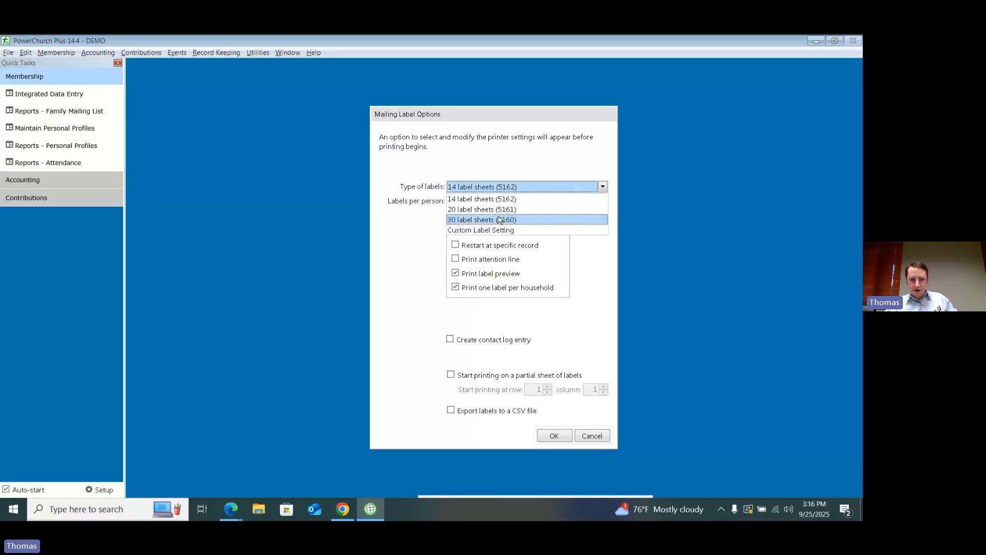
pyautogui.click(482, 209)
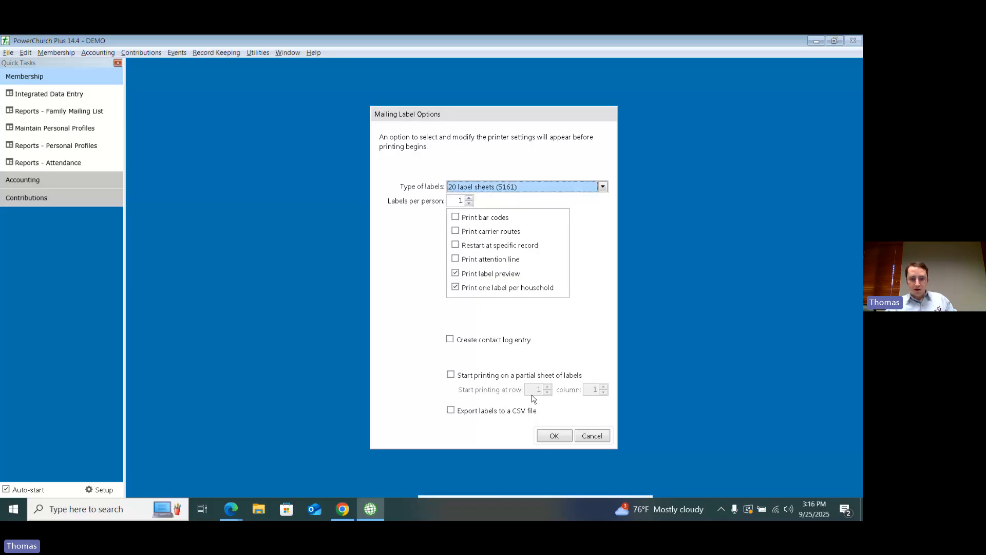
pyautogui.click(558, 435)
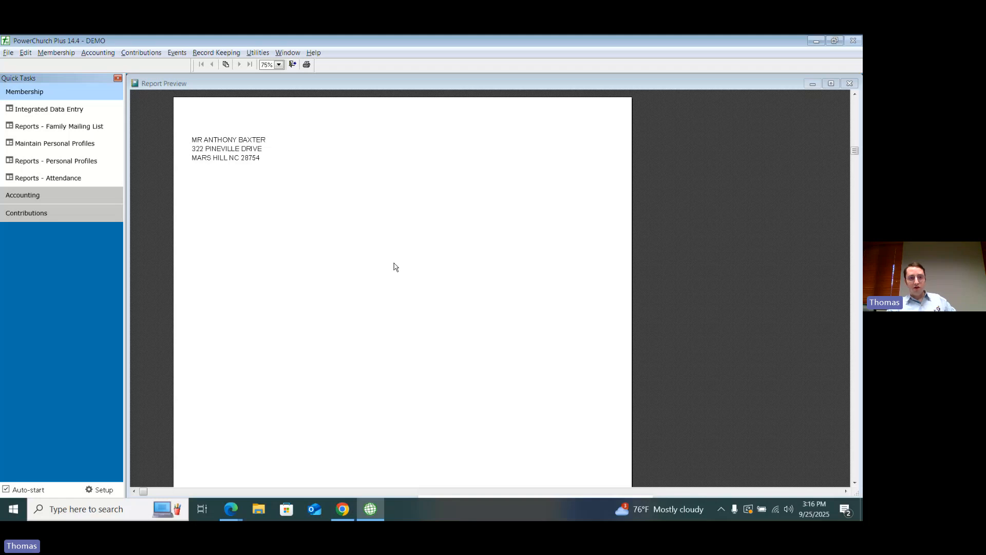
pyautogui.click(255, 142)
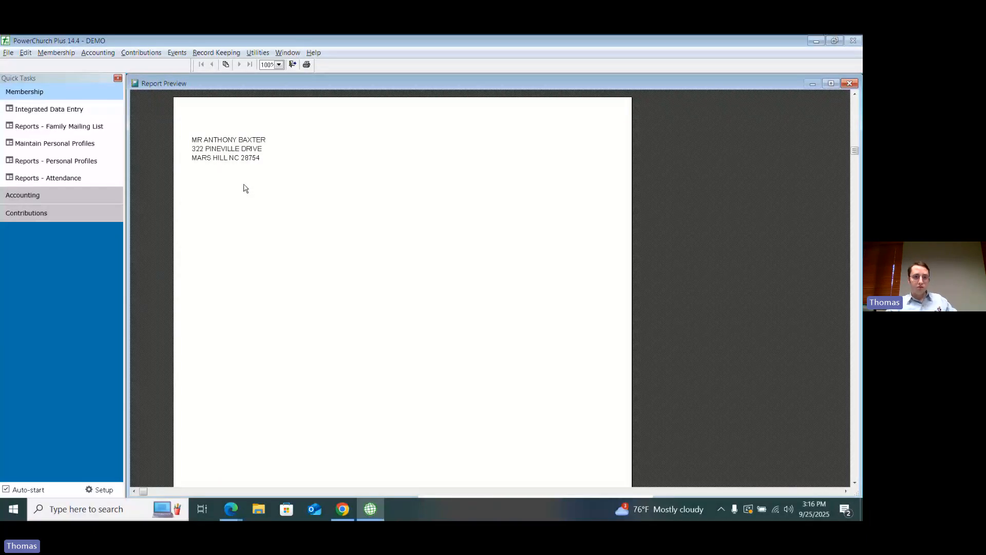
pyautogui.click(292, 64)
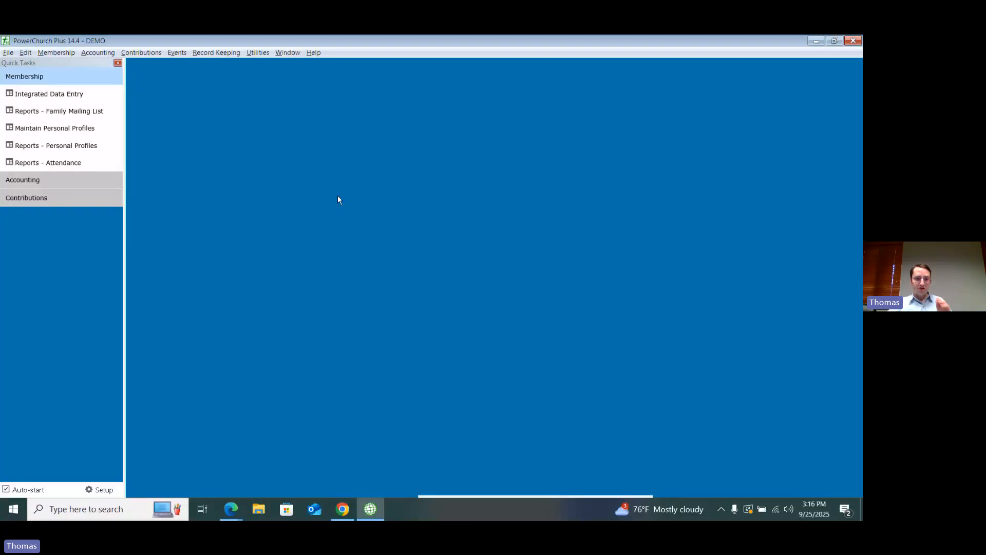
# Step: Start the personal profile mailing labels again with the personal status selection limited to Visitor
pyautogui.click(56, 53)
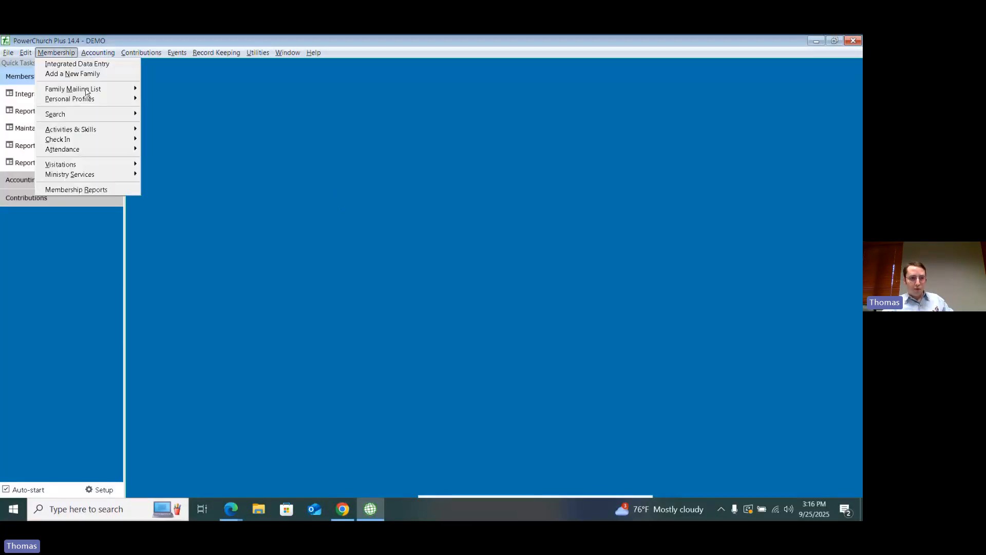
pyautogui.moveTo(90, 103)
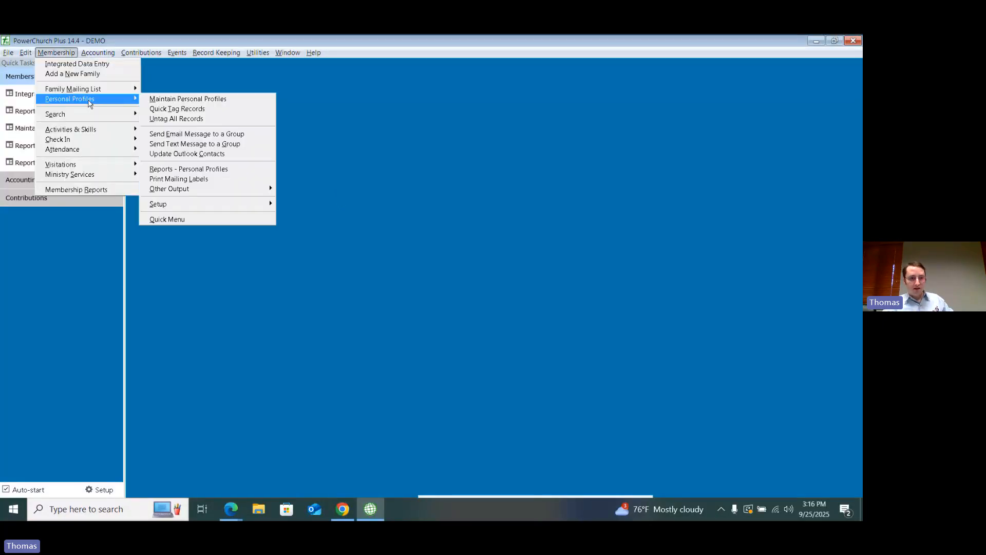
pyautogui.click(193, 180)
pyautogui.click(373, 175)
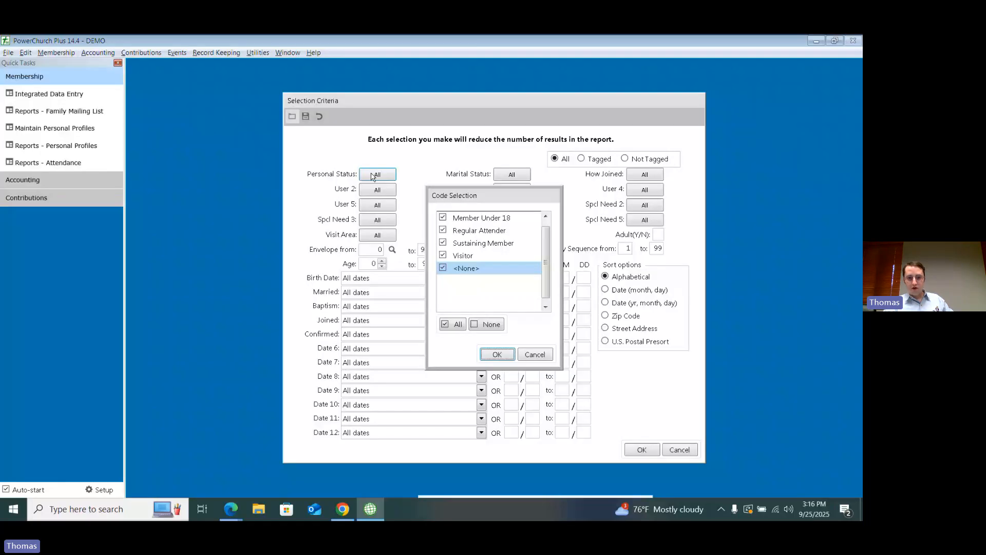
pyautogui.click(497, 355)
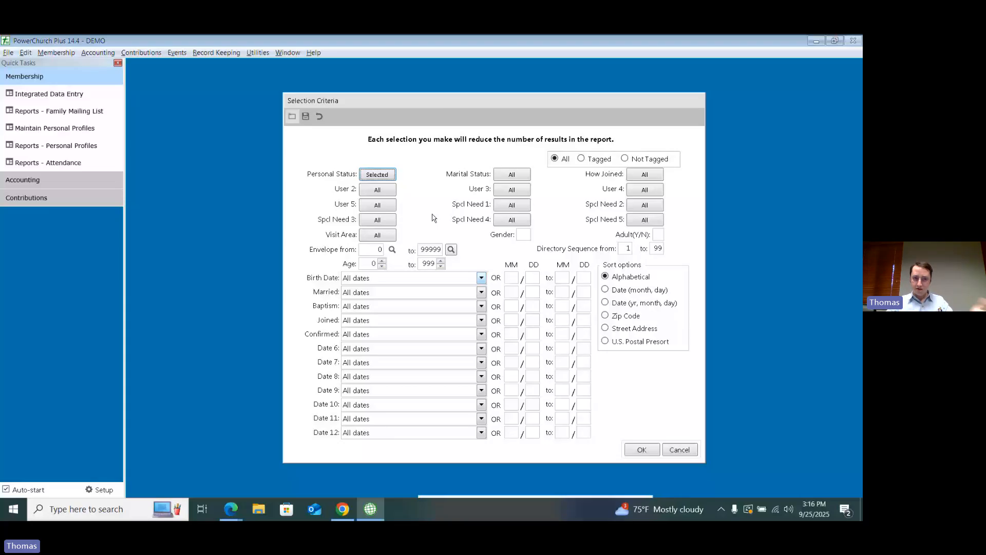
# Step: Change the personal status selection for the mailing labels so that only Member is included
pyautogui.click(377, 176)
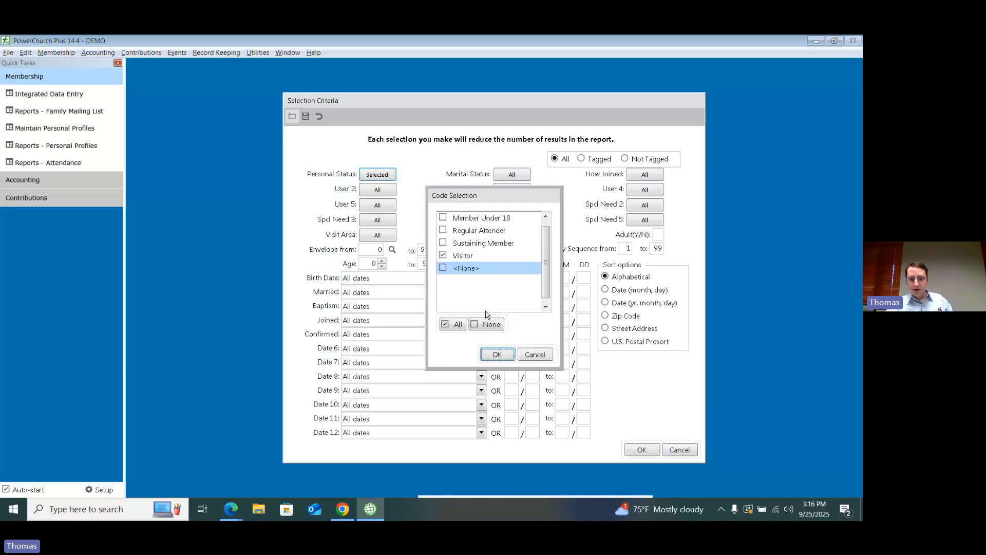
pyautogui.click(486, 323)
pyautogui.scroll(1, 541, 221)
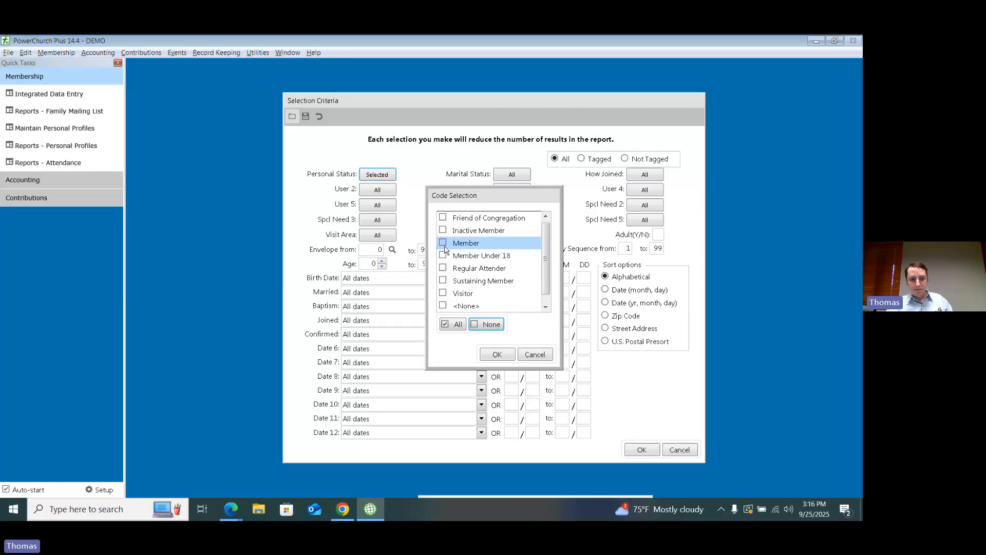
pyautogui.click(497, 355)
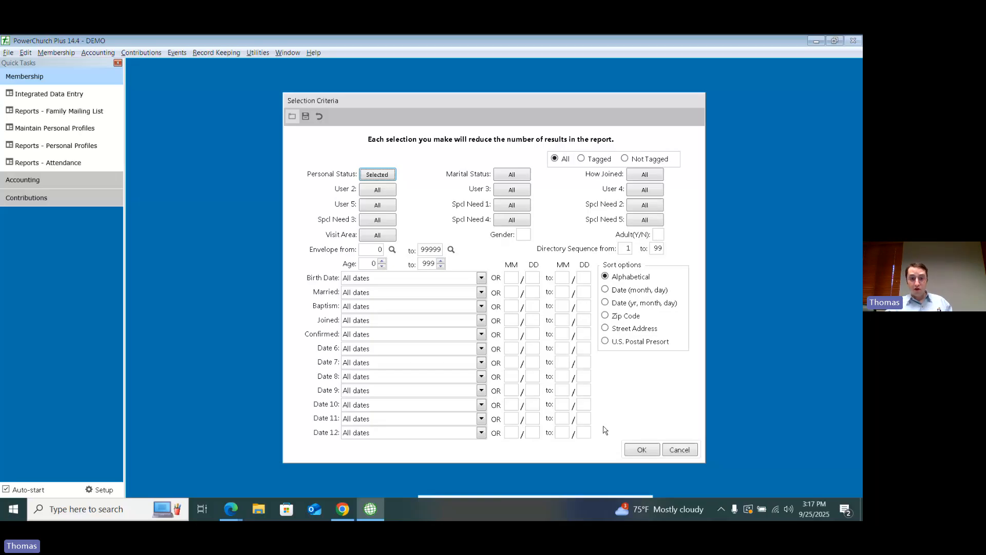
# Step: Restrict the mailing label selection to birth dates from month 3, day 1 to month 3, day 31
pyautogui.click(505, 282)
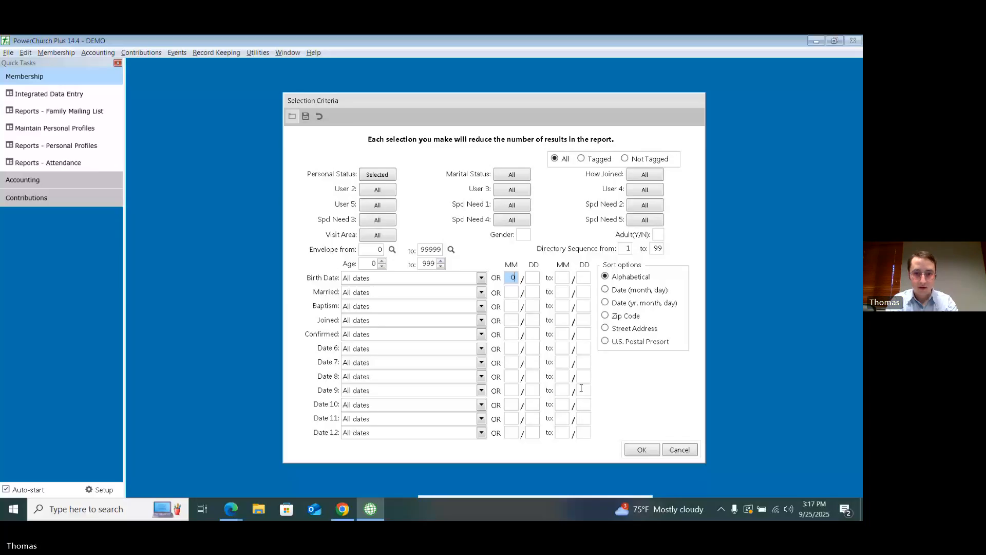
pyautogui.write('3')
pyautogui.press('Tab')
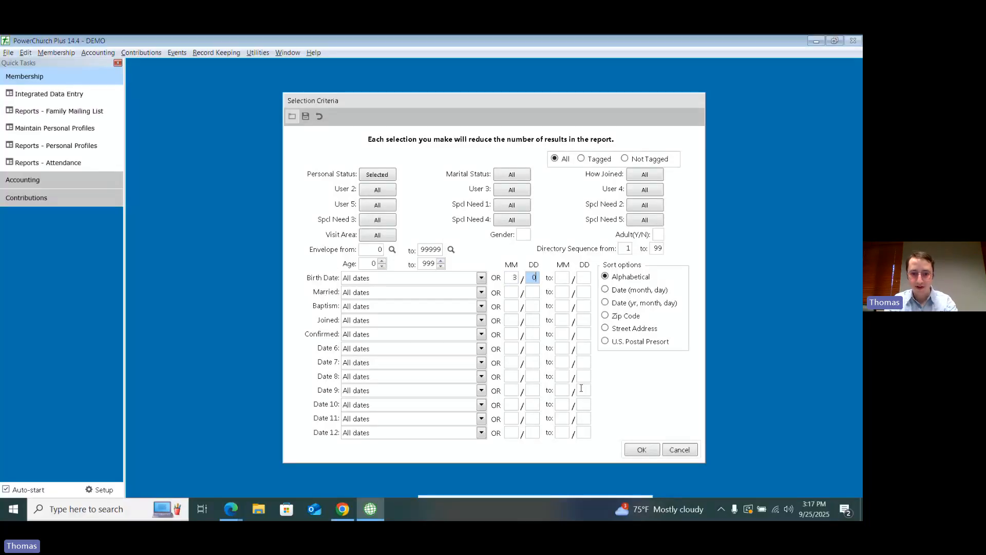
pyautogui.write('1')
pyautogui.press('Tab')
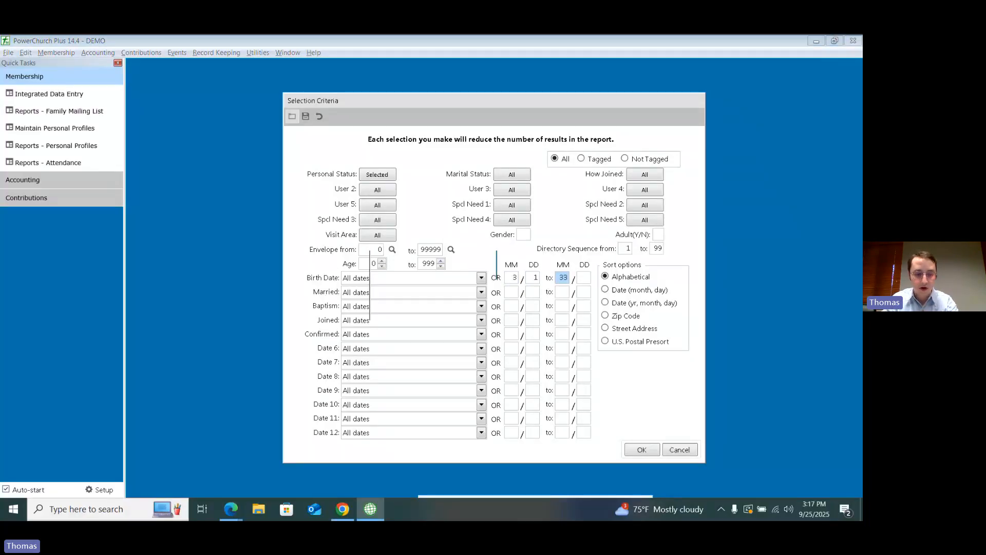
pyautogui.write('3')
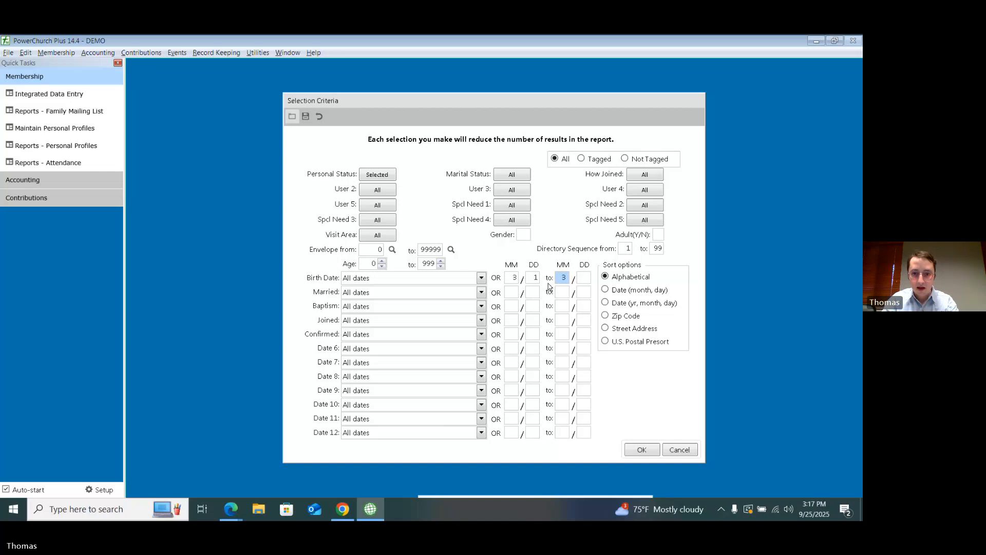
pyautogui.press('Tab')
pyautogui.write('31')
pyautogui.press('Tab')
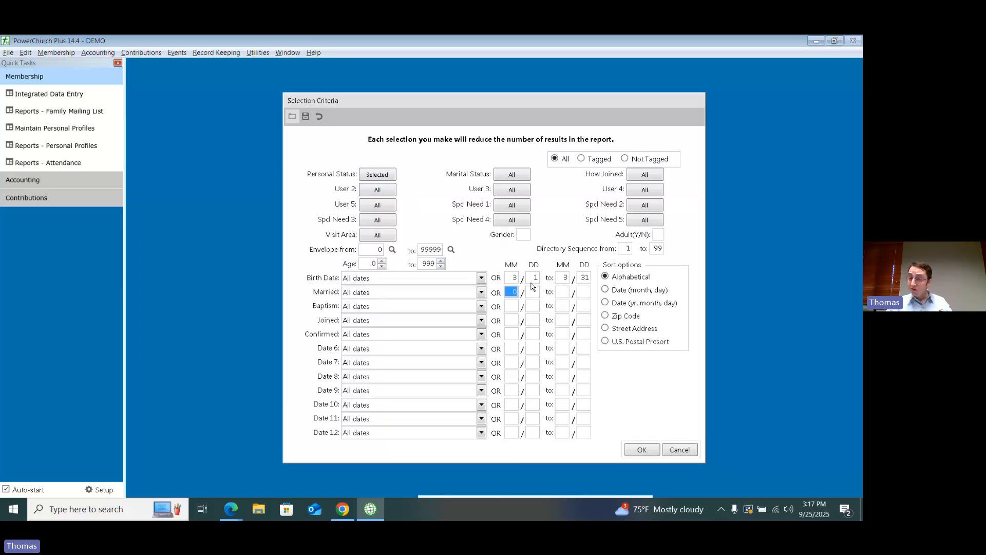
# Step: Review the list of personal status codes without changing it and cancel the mailing label selection criteria
pyautogui.click(390, 175)
pyautogui.scroll(2, 488, 247)
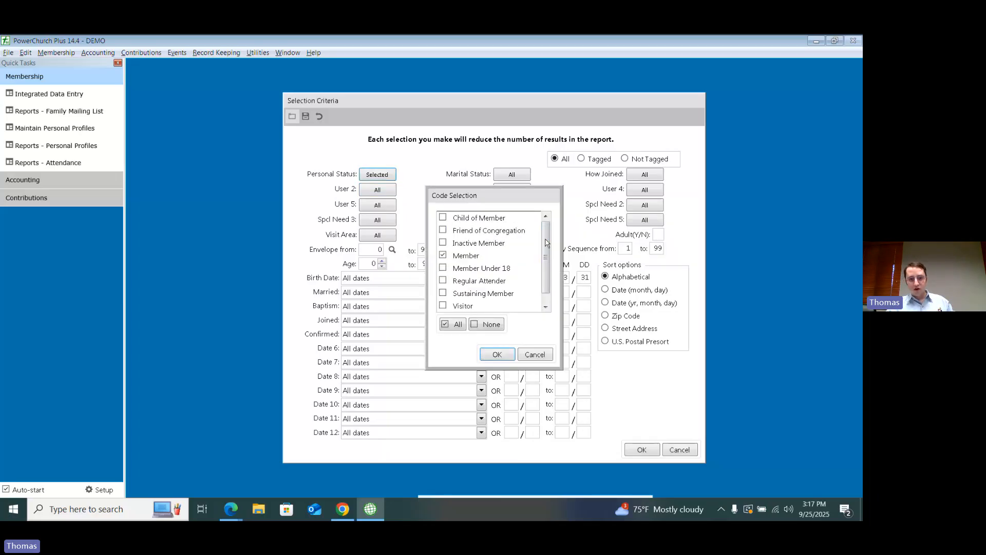
pyautogui.scroll(-1, 519, 256)
pyautogui.scroll(1, 519, 255)
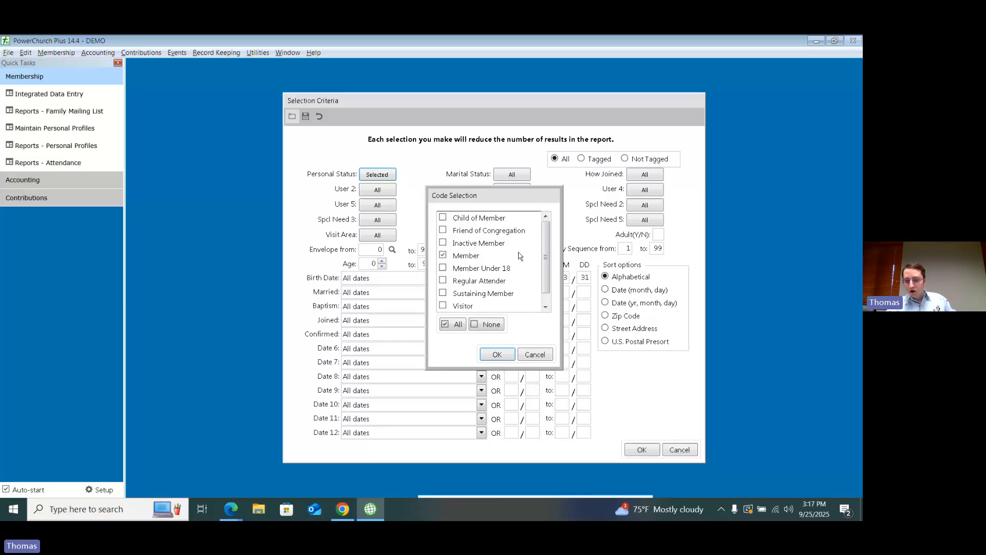
pyautogui.click(534, 355)
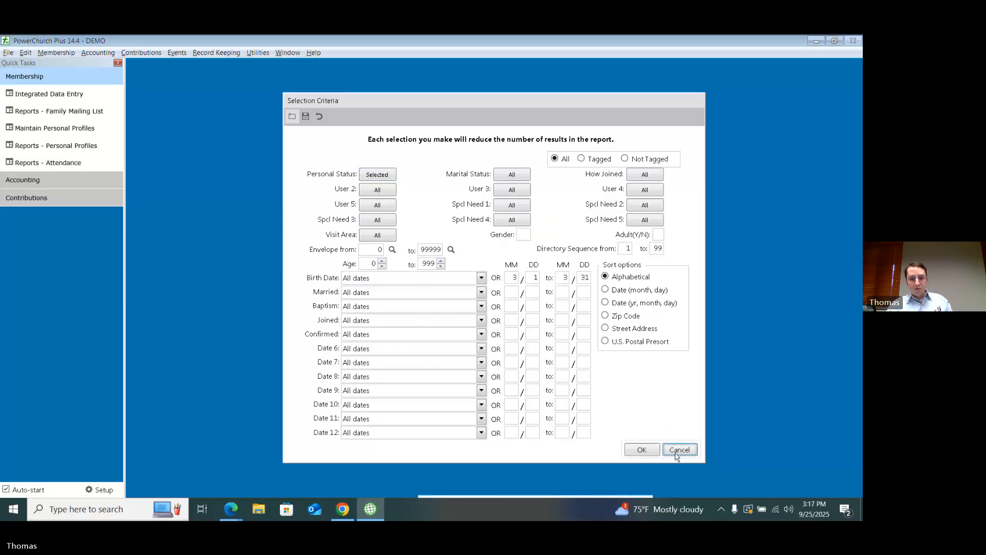
pyautogui.click(679, 450)
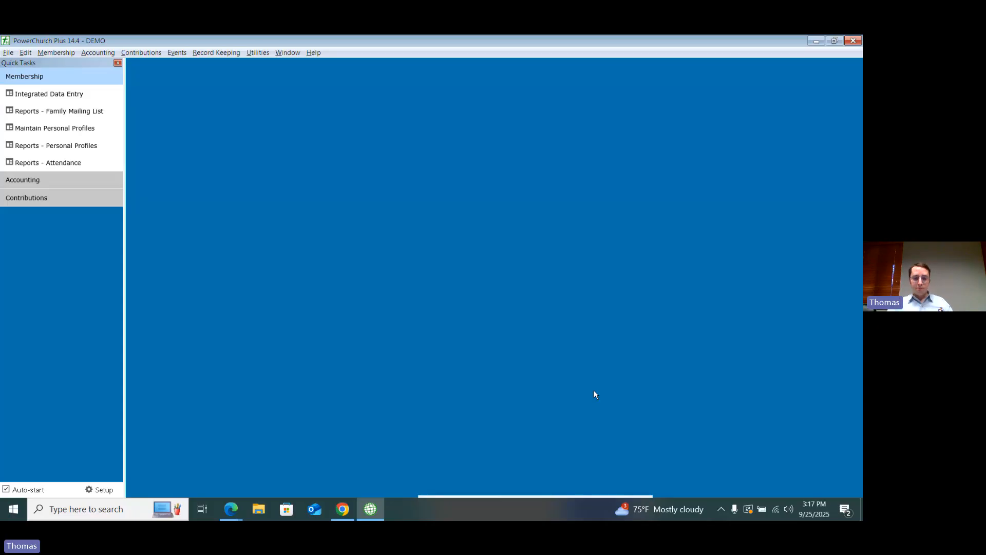
# Step: Try to send an email message to a group from the personal profiles
pyautogui.click(67, 54)
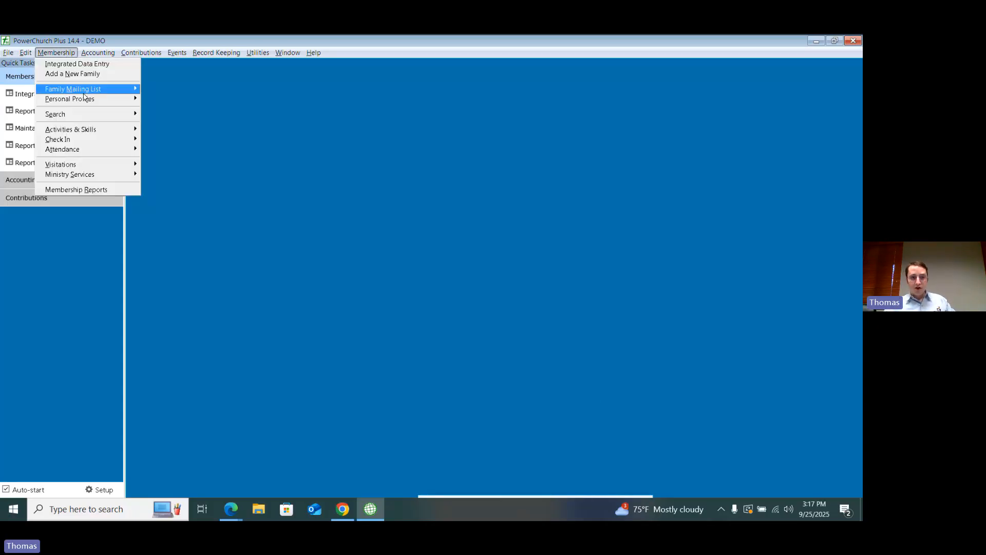
pyautogui.moveTo(88, 102)
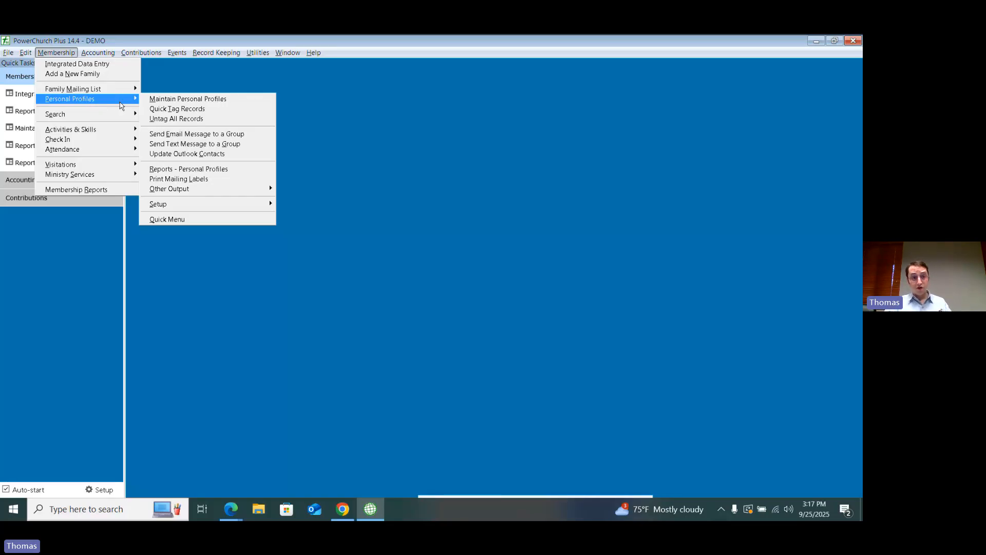
pyautogui.click(209, 135)
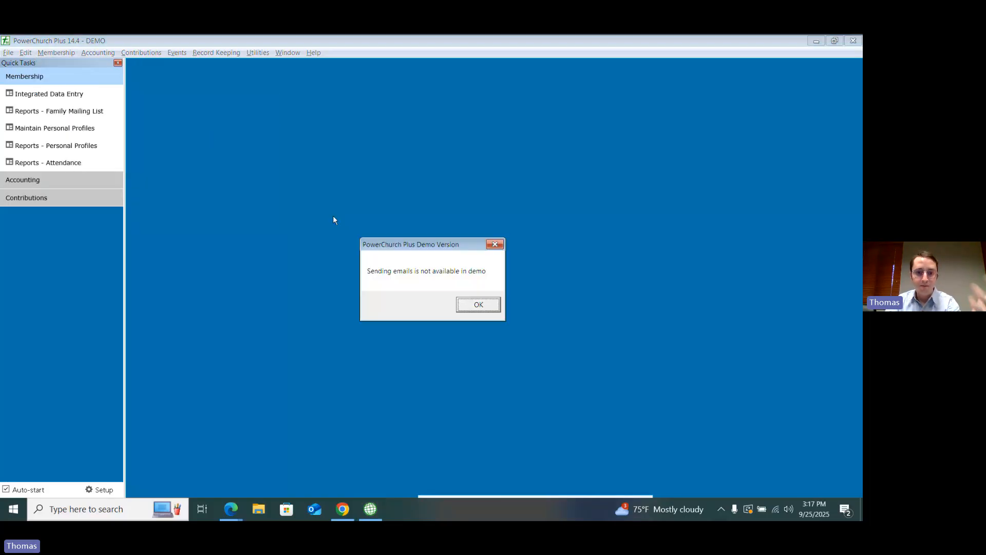
pyautogui.click(477, 304)
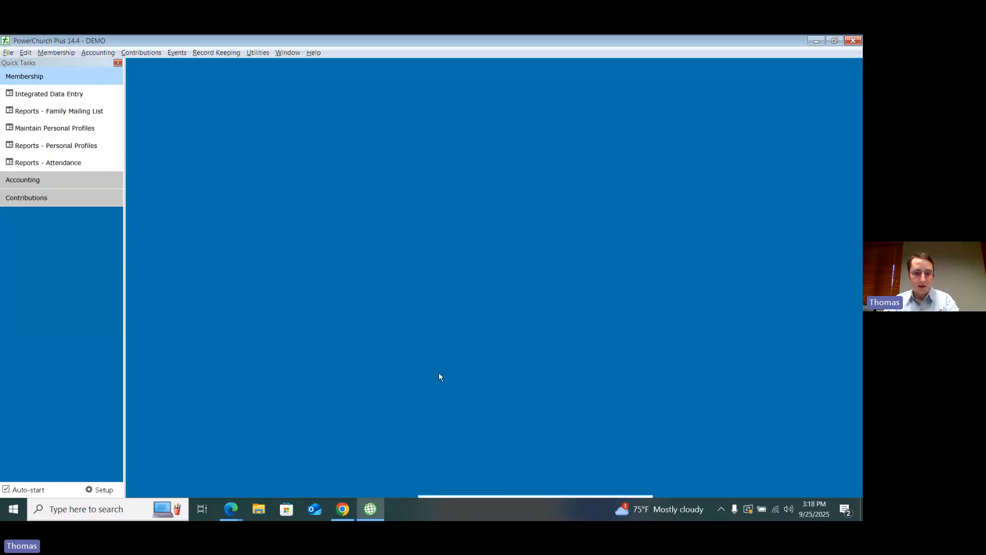
# Step: Switch to the locally installed PowerChurch Plus 14, decline the maintenance release download and start an email message to a group from the personal profiles
pyautogui.press('super+d')
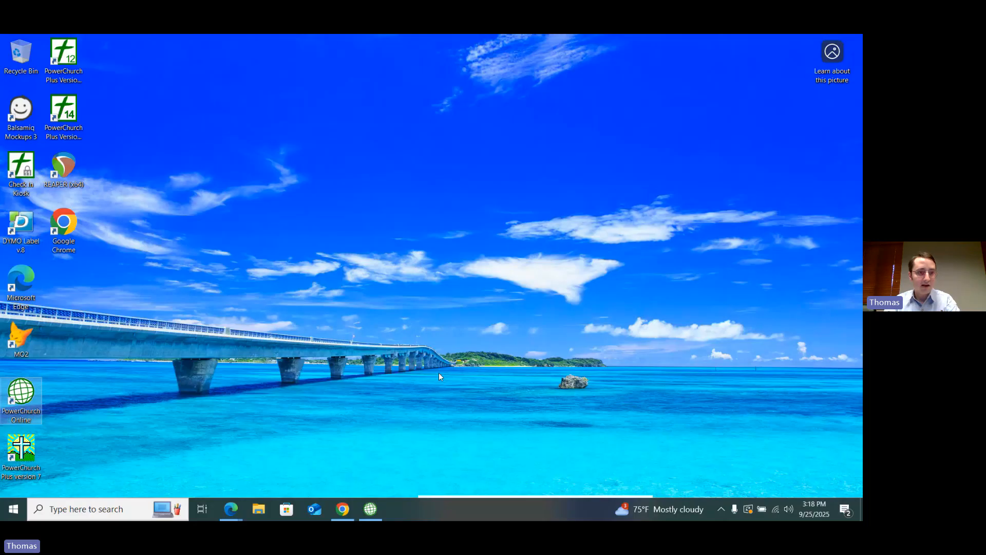
pyautogui.doubleClick(64, 116)
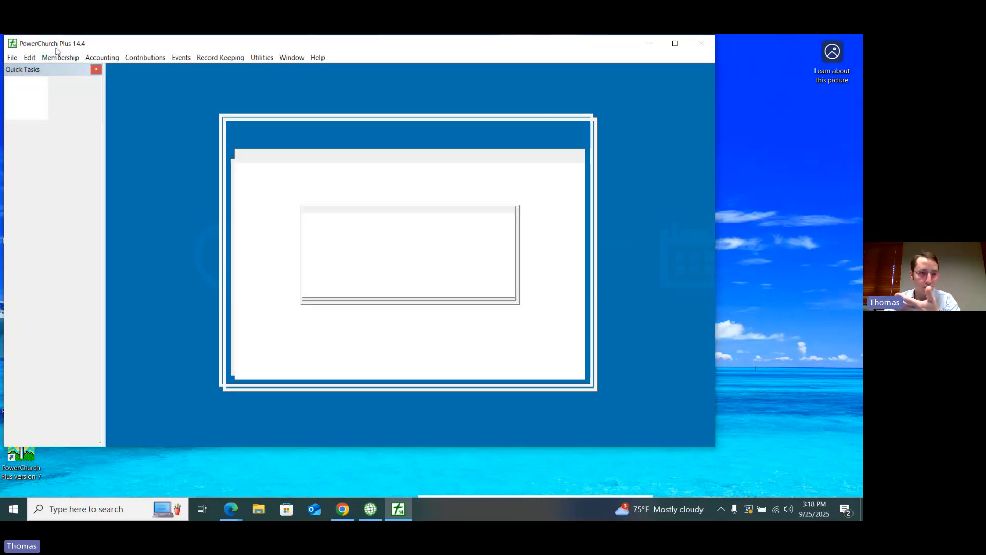
pyautogui.click(68, 57)
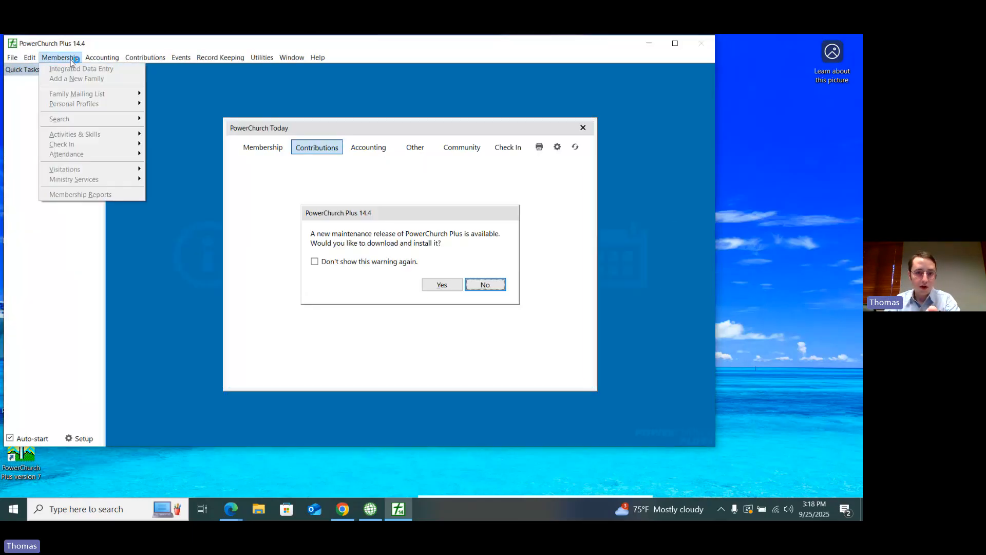
pyautogui.click(481, 287)
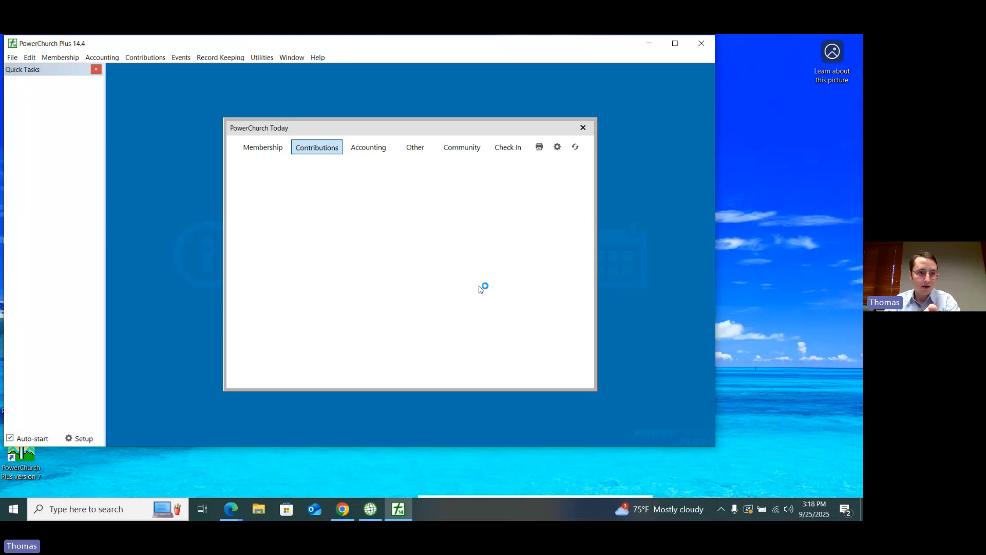
pyautogui.click(60, 58)
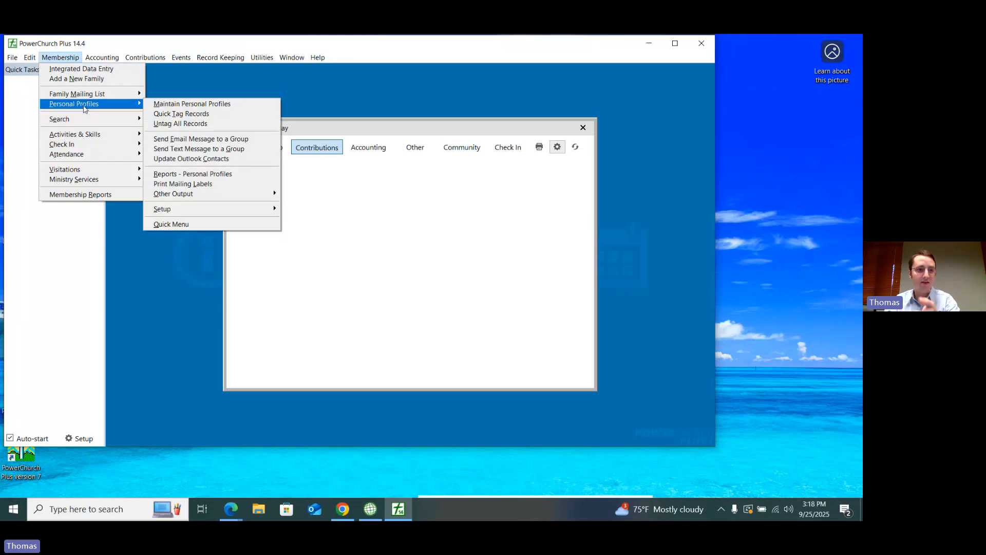
pyautogui.click(185, 139)
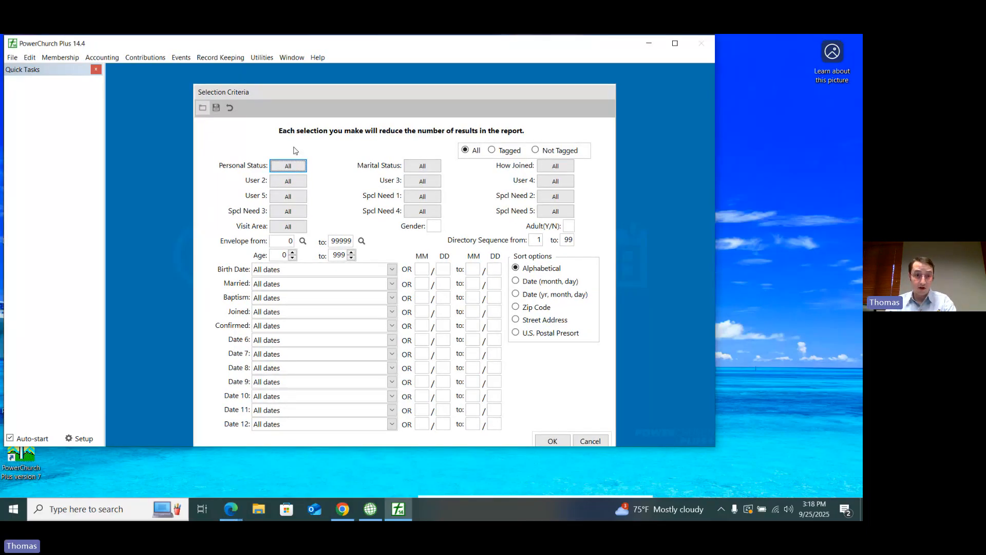
# Step: Clear all personal status codes, limit the group email to a personal status selection and accept the selection criteria
pyautogui.moveTo(289, 96); pyautogui.dragTo(286, 84)
pyautogui.click(289, 169)
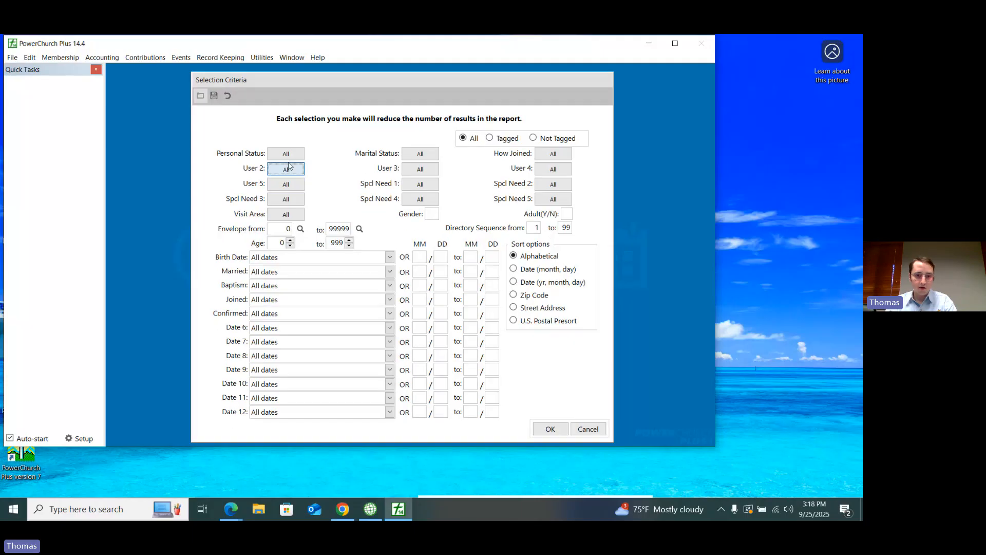
pyautogui.click(420, 332)
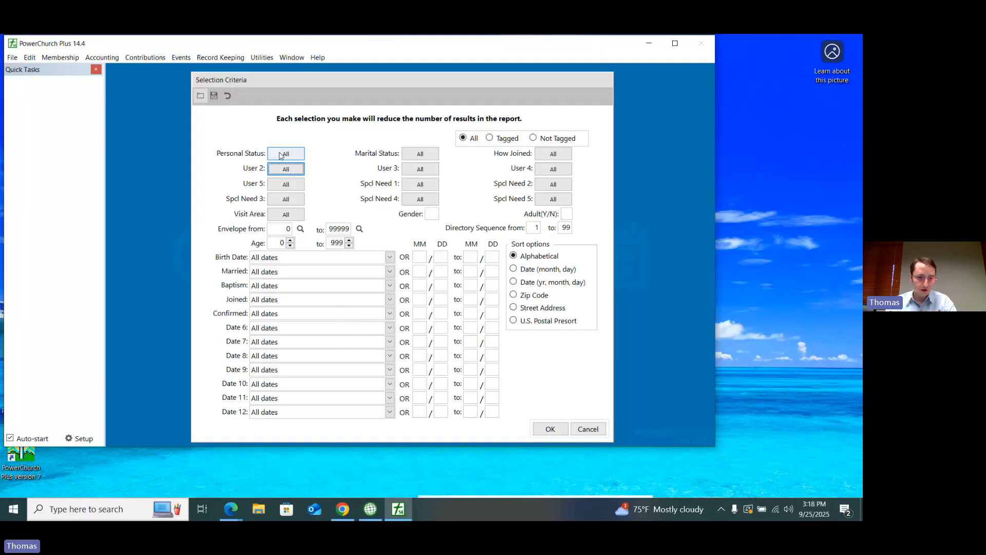
pyautogui.click(281, 155)
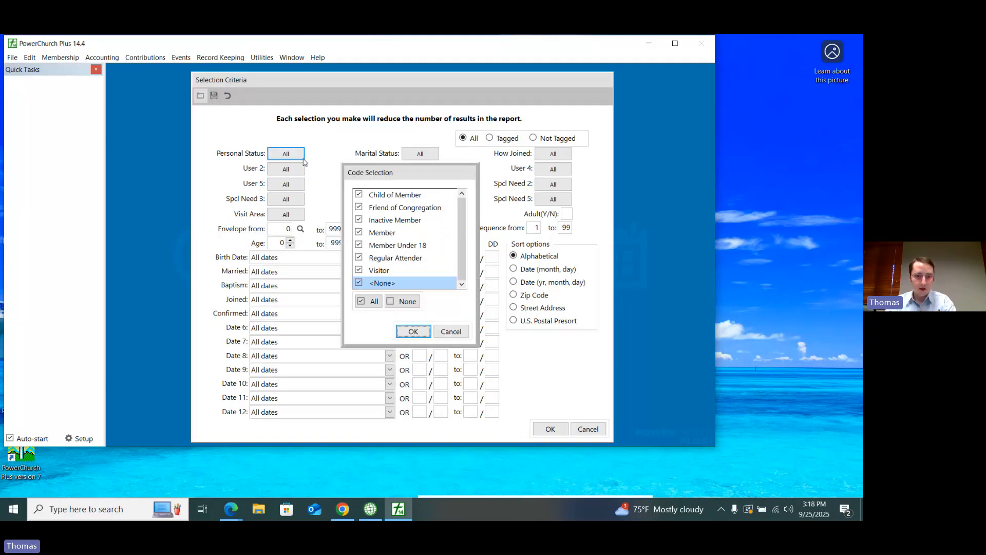
pyautogui.click(408, 301)
pyautogui.click(410, 332)
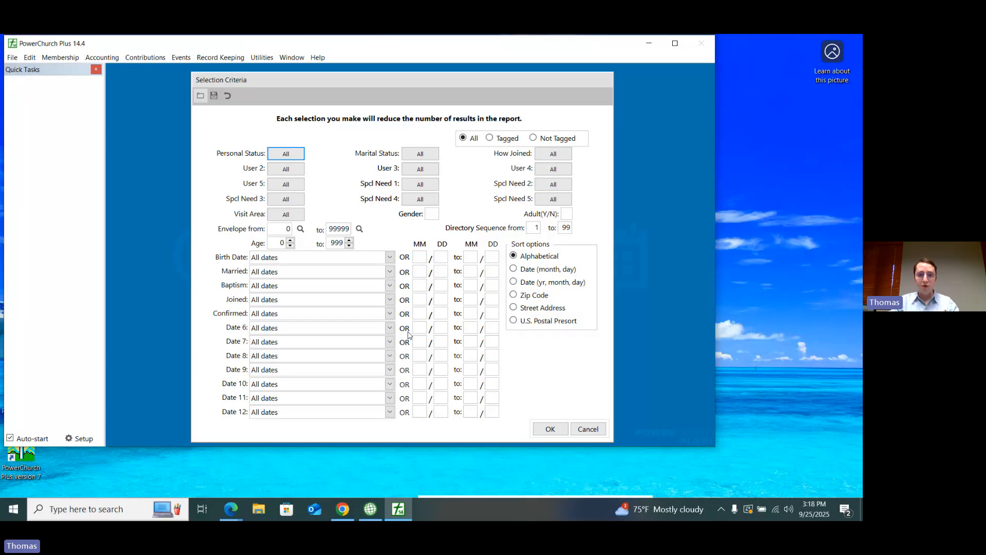
pyautogui.click(547, 426)
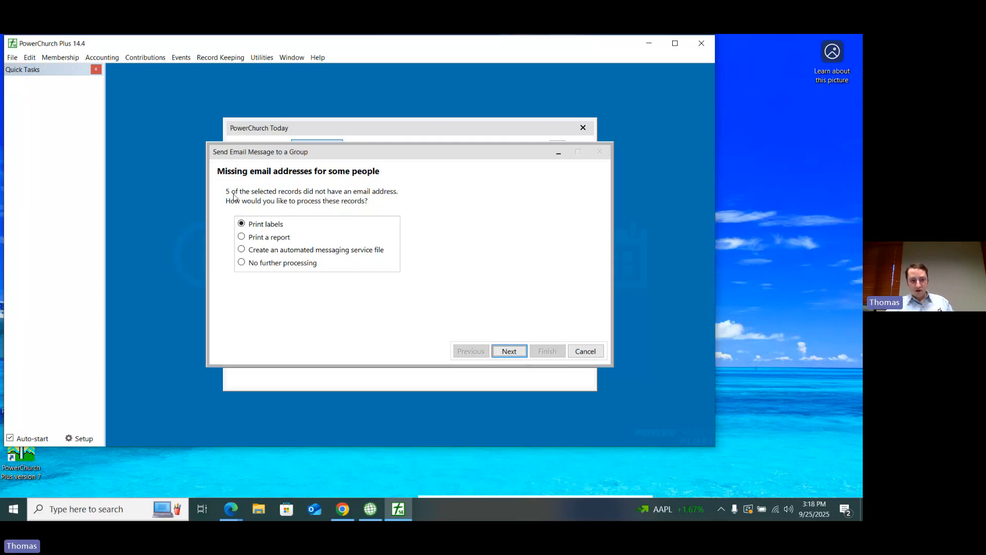
# Step: Choose no further processing for the records without email addresses, continue to the message composition page and cancel the group email
pyautogui.click(250, 264)
pyautogui.click(501, 351)
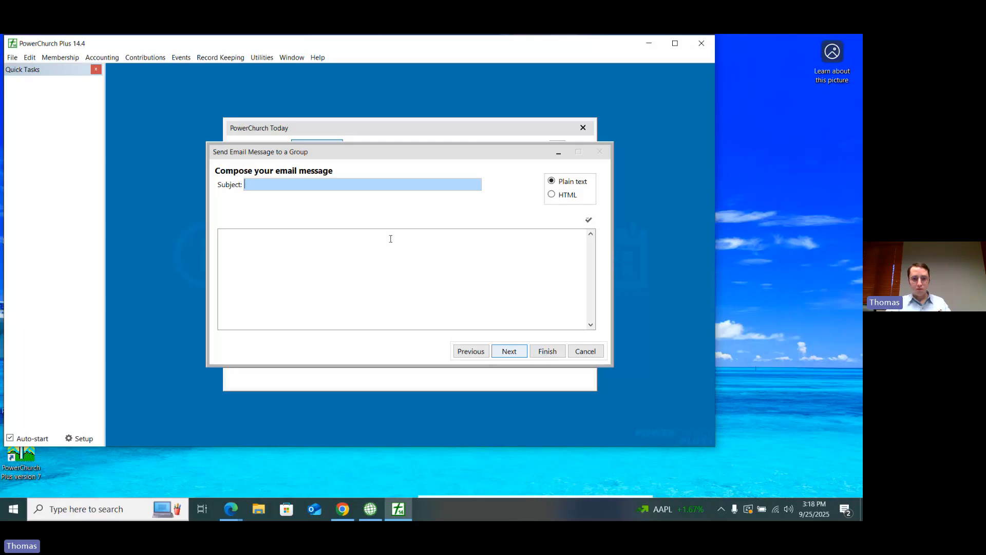
pyautogui.click(586, 352)
# Step: Restart the group email, select only Visitor as the personal status, and cancel the code selection and the selection criteria
pyautogui.click(60, 57)
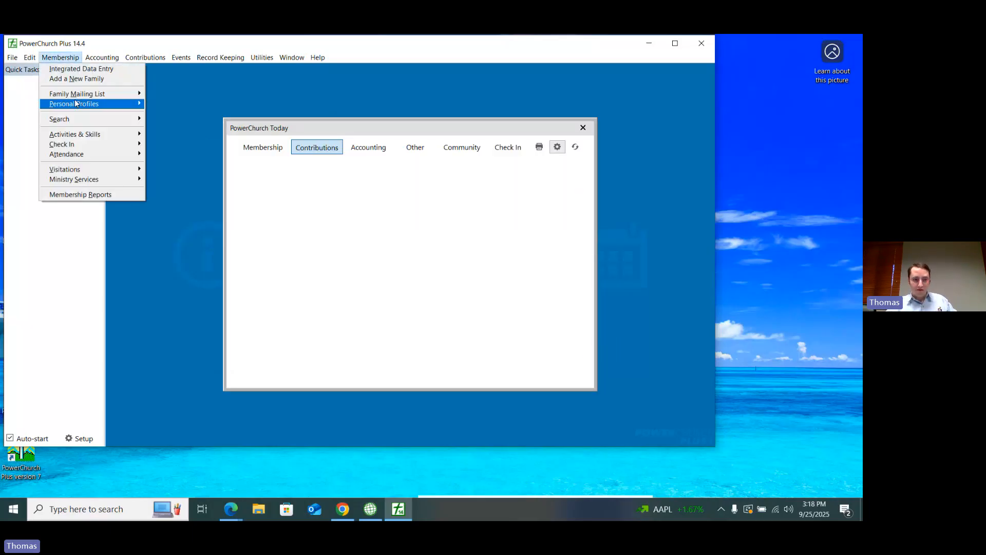
pyautogui.moveTo(76, 103)
pyautogui.click(201, 139)
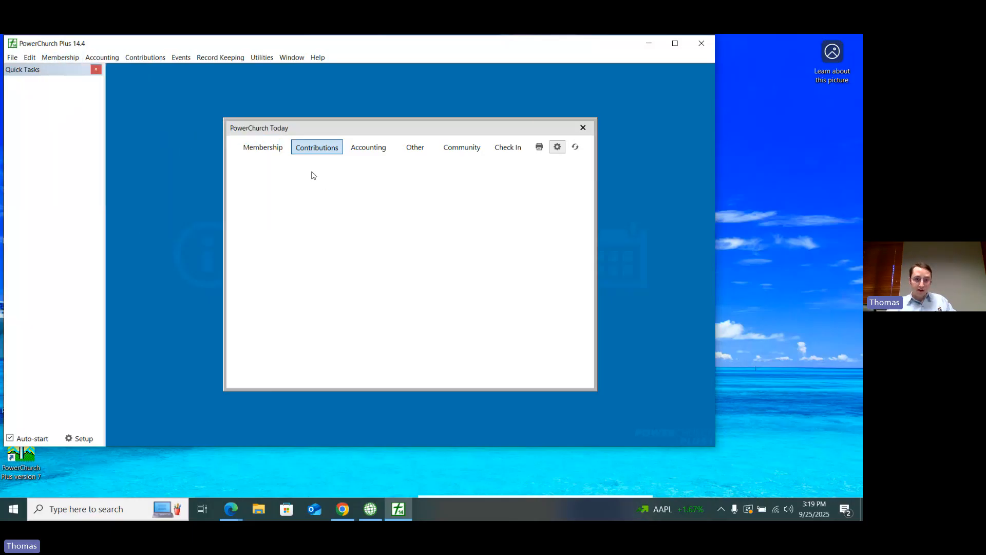
pyautogui.click(303, 153)
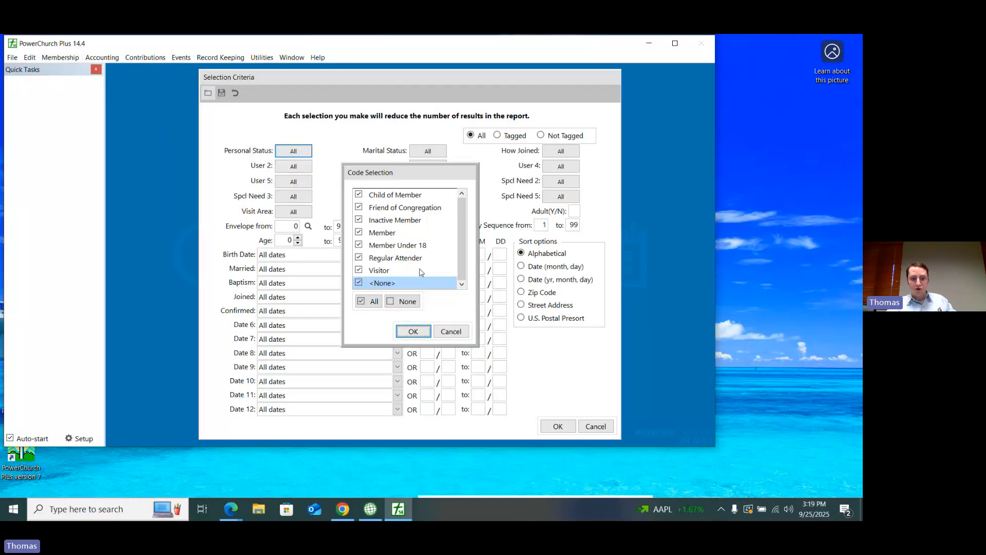
pyautogui.click(403, 301)
pyautogui.click(368, 235)
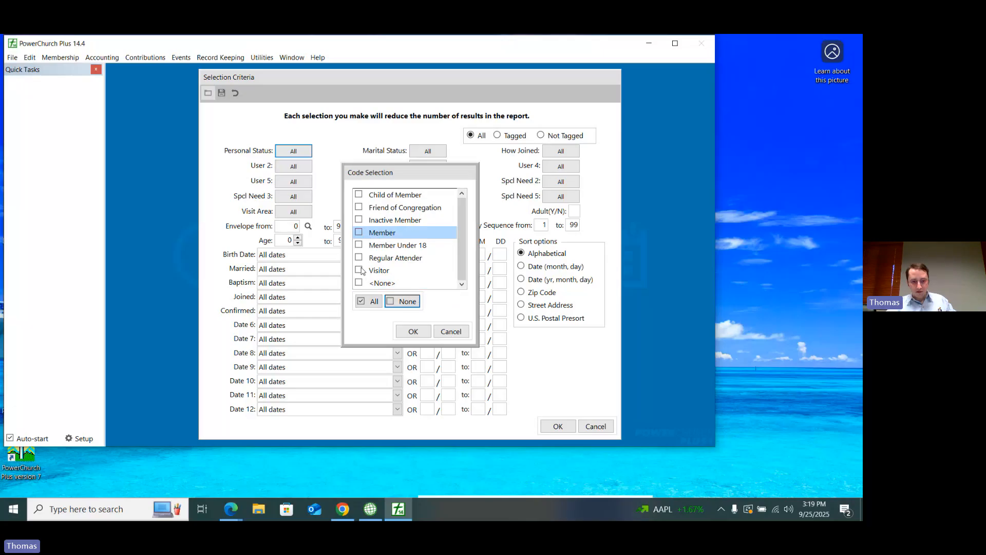
pyautogui.click(360, 270)
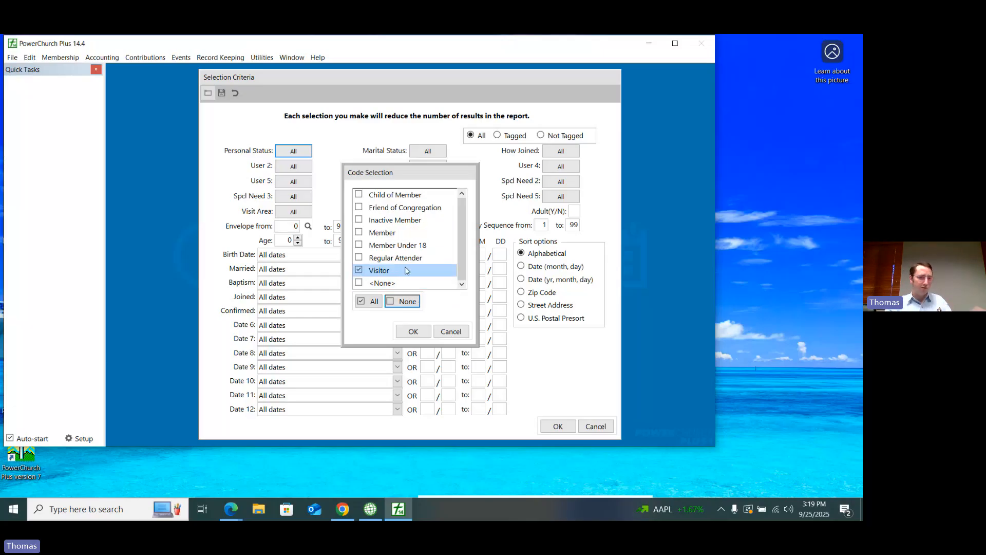
pyautogui.click(462, 331)
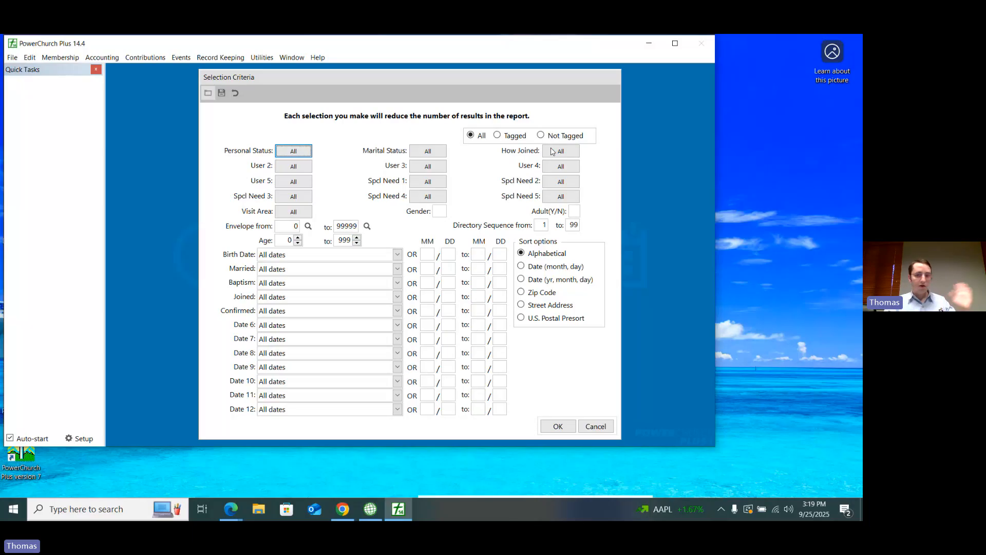
pyautogui.click(602, 427)
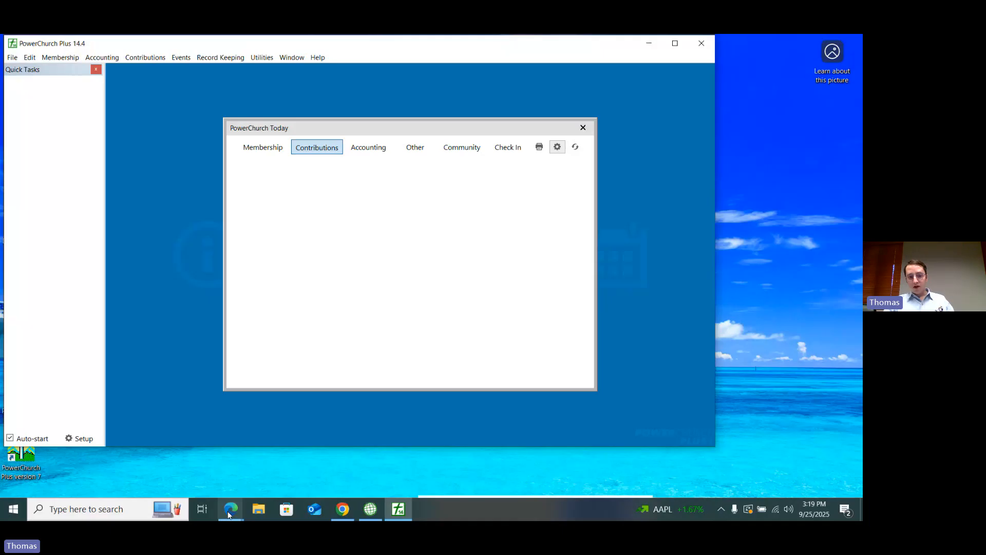
# Step: Switch to Empower in Chrome, search the membership reports for "mailing" and open the Person Mailing Labels report
pyautogui.click(345, 508)
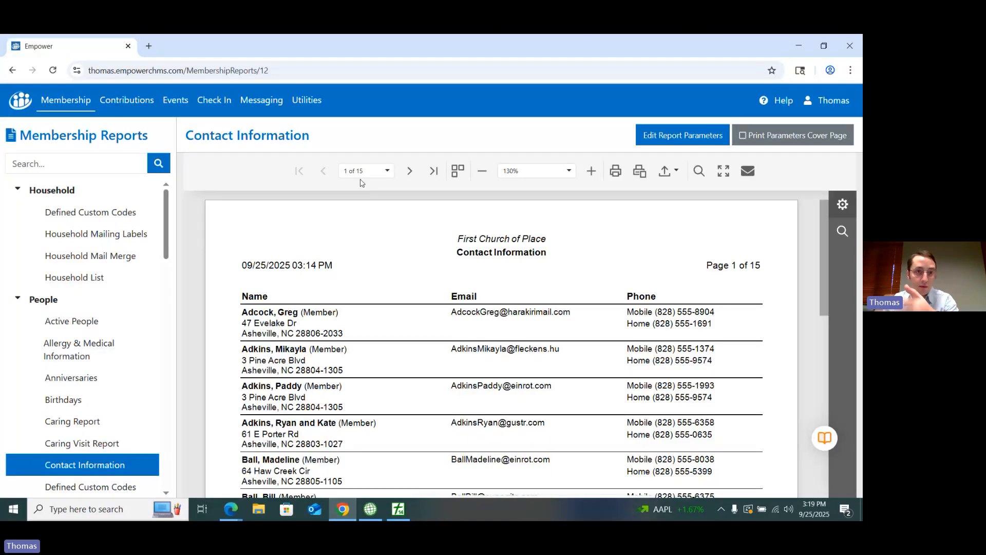
pyautogui.click(25, 97)
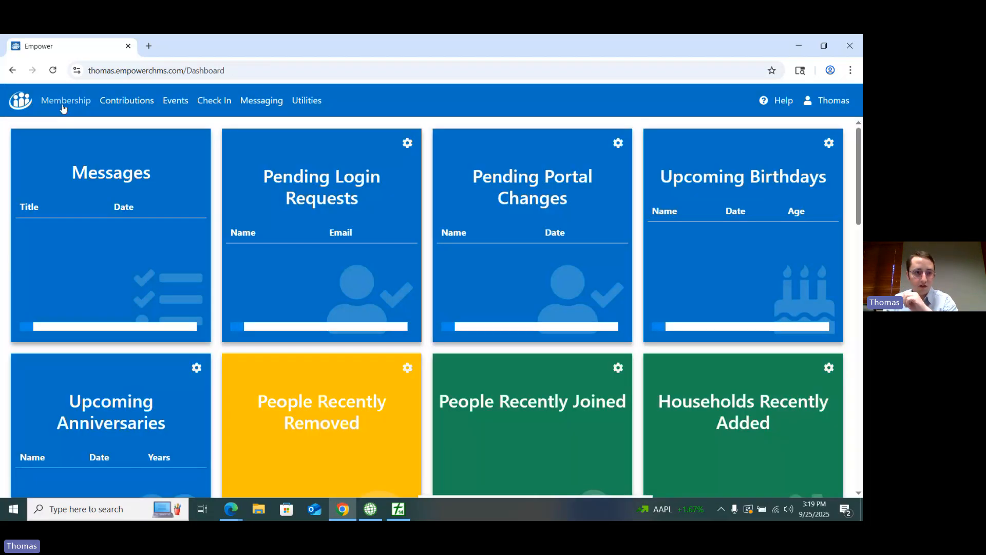
pyautogui.click(65, 102)
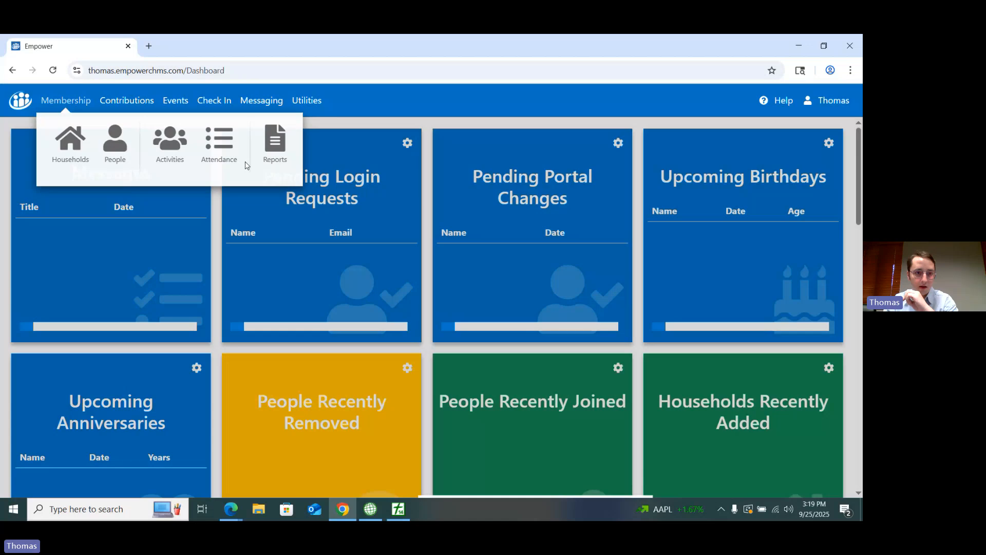
pyautogui.click(275, 150)
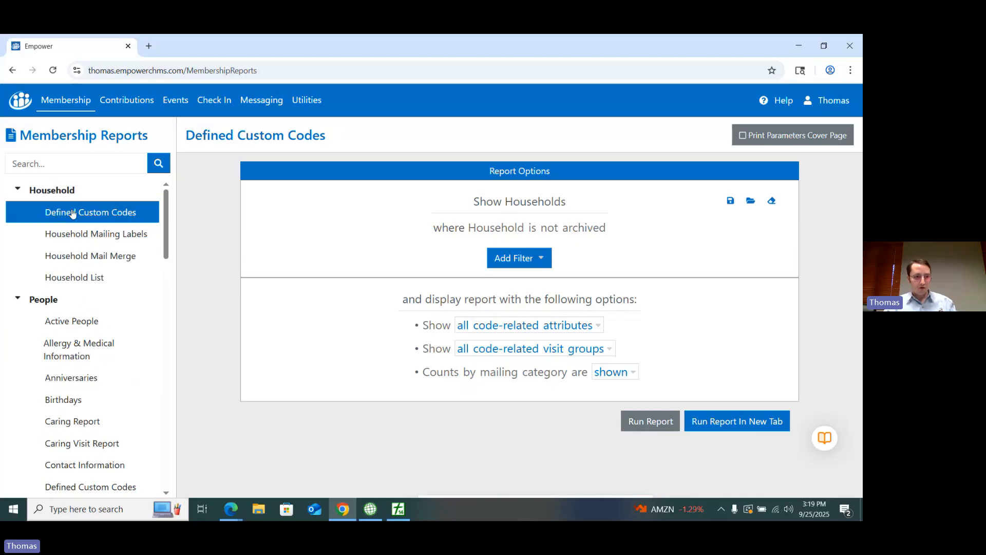
pyautogui.click(60, 168)
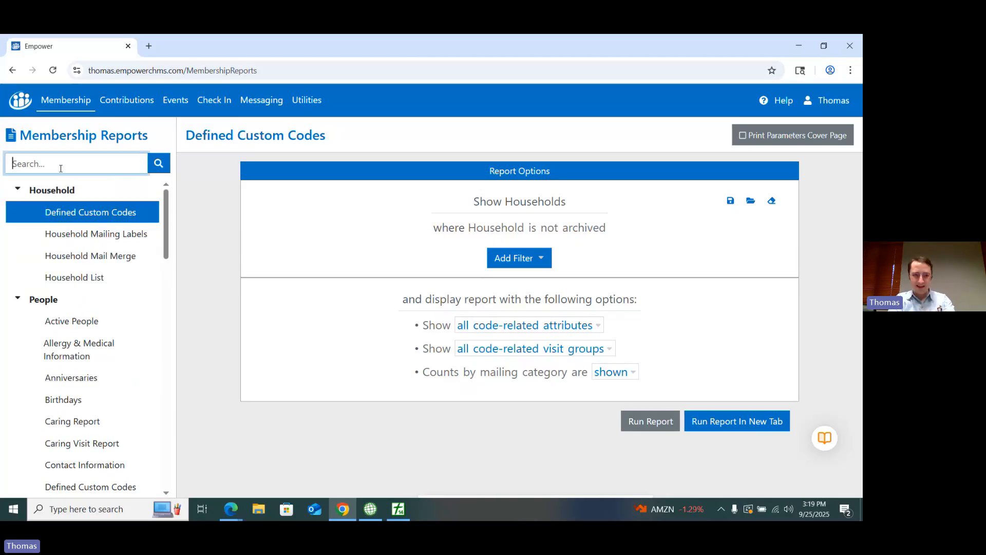
pyautogui.write('mai')
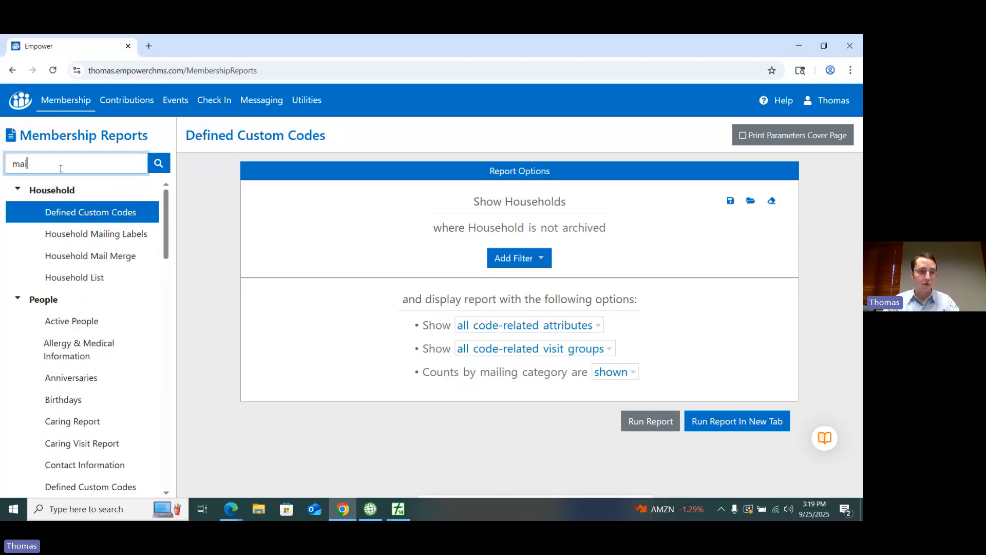
pyautogui.write('ling')
pyautogui.press('Return')
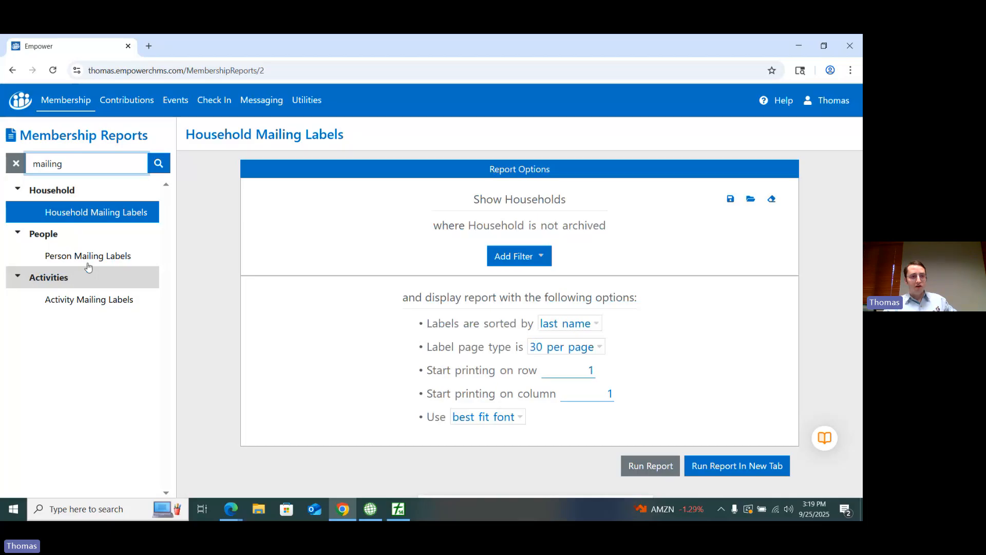
pyautogui.click(89, 256)
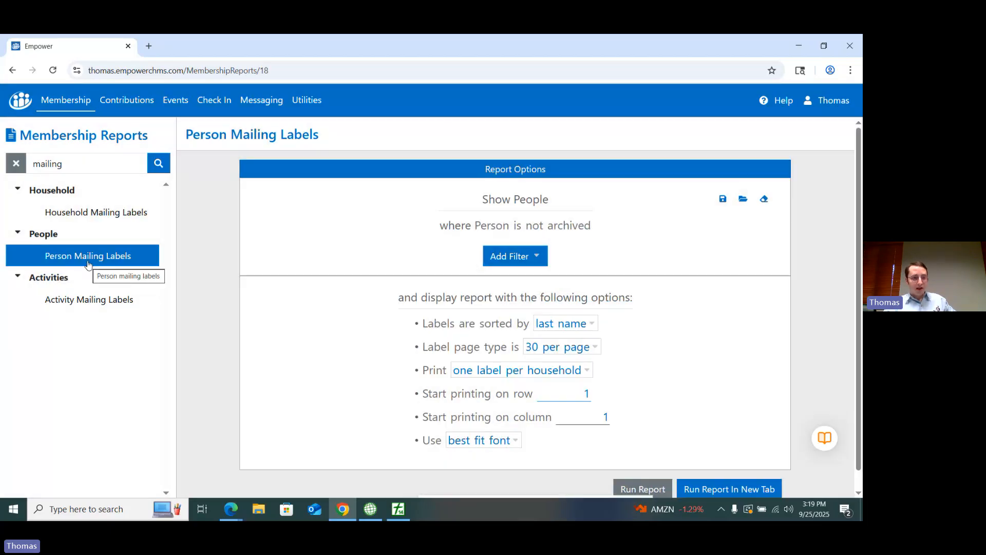
pyautogui.click(67, 111)
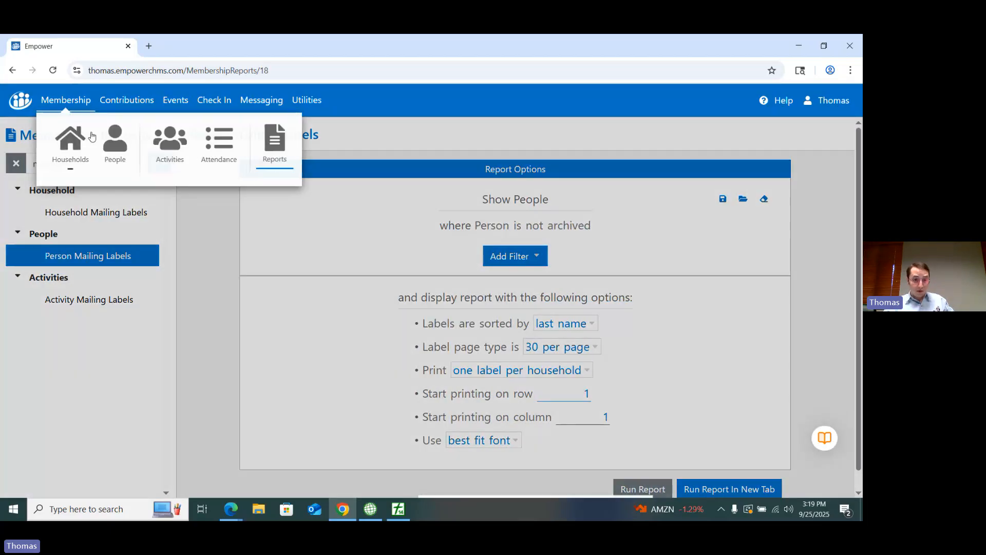
pyautogui.click(276, 154)
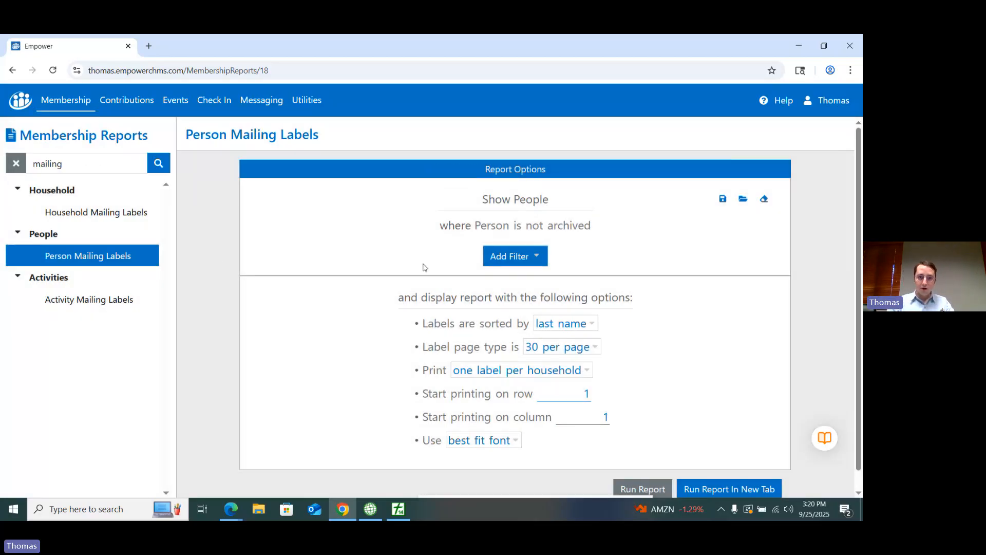
# Step: Add a filter to the Person Mailing Labels so that the person's status is Member, and run the report
pyautogui.click(518, 262)
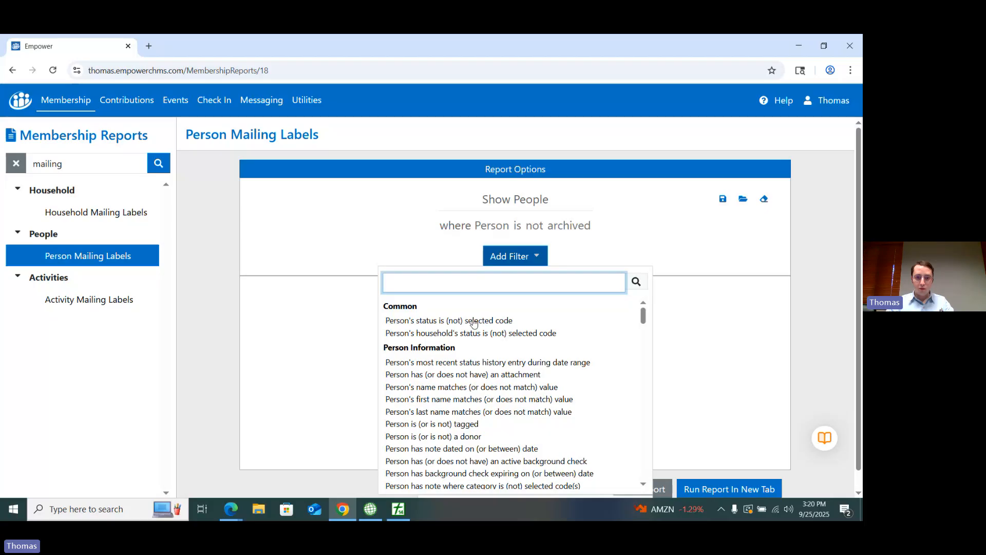
pyautogui.click(473, 321)
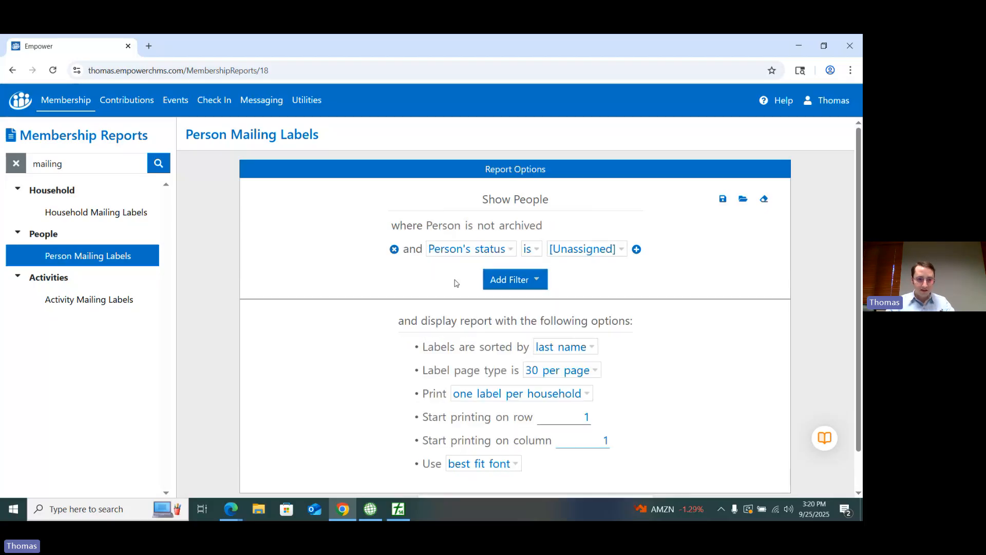
pyautogui.click(586, 250)
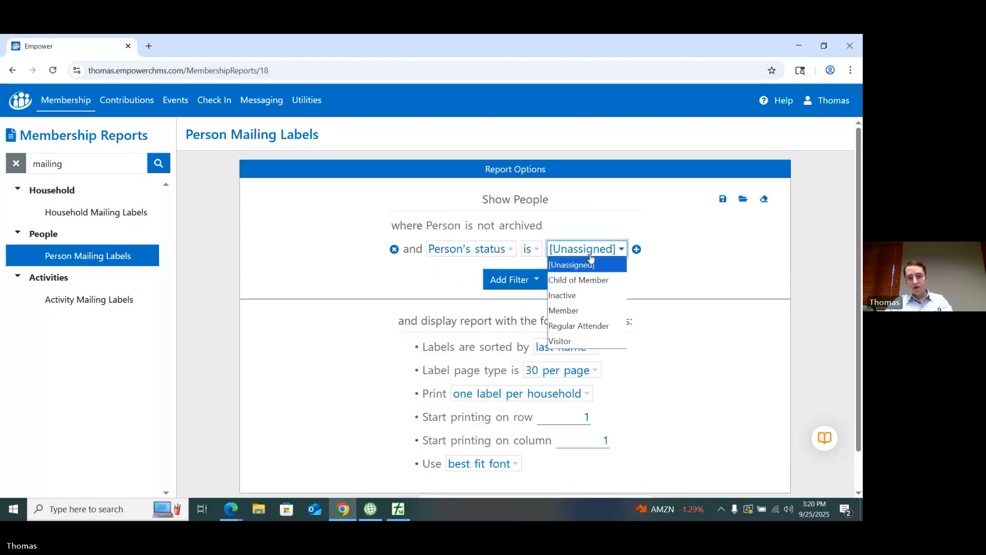
pyautogui.click(581, 311)
pyautogui.scroll(-1, 618, 296)
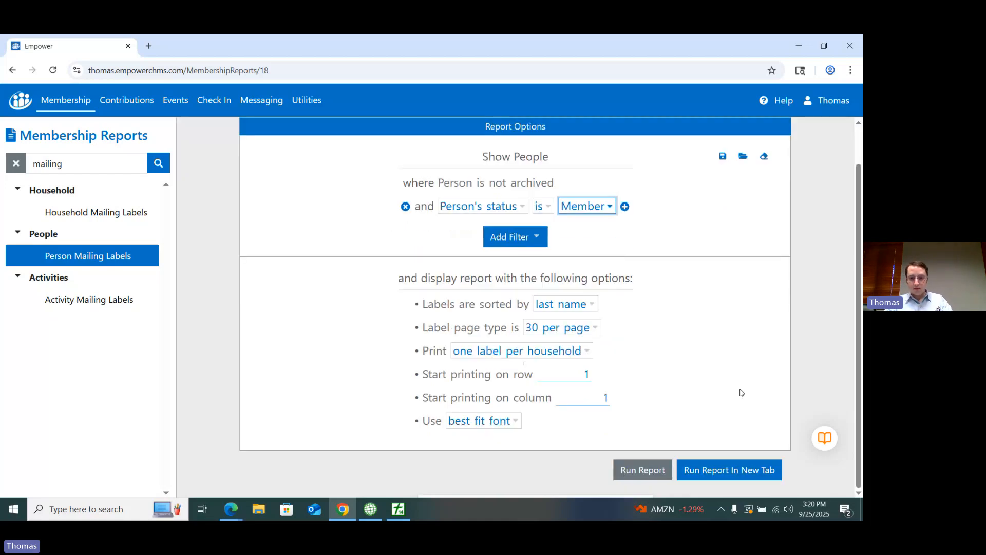
pyautogui.click(649, 474)
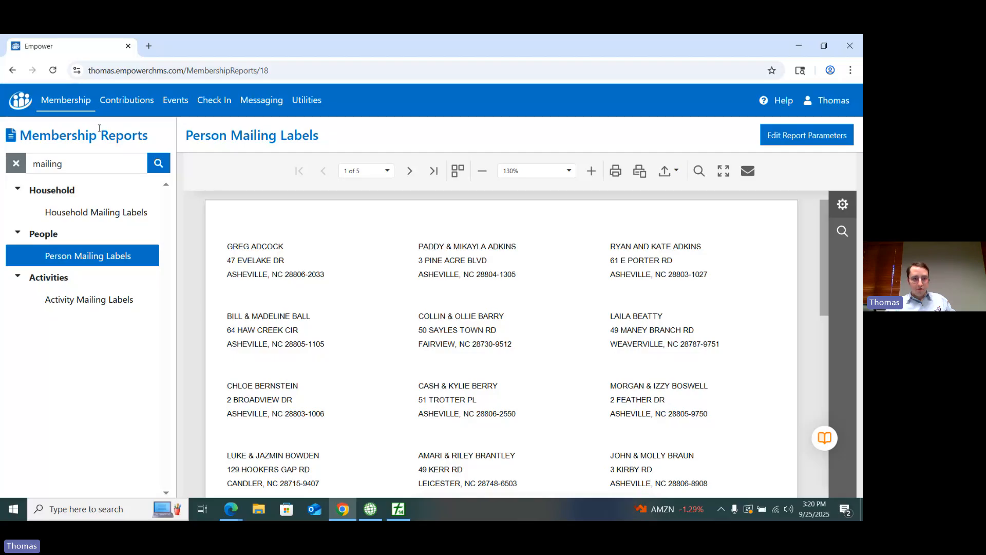
# Step: Open the People records and start a mass email
pyautogui.click(86, 109)
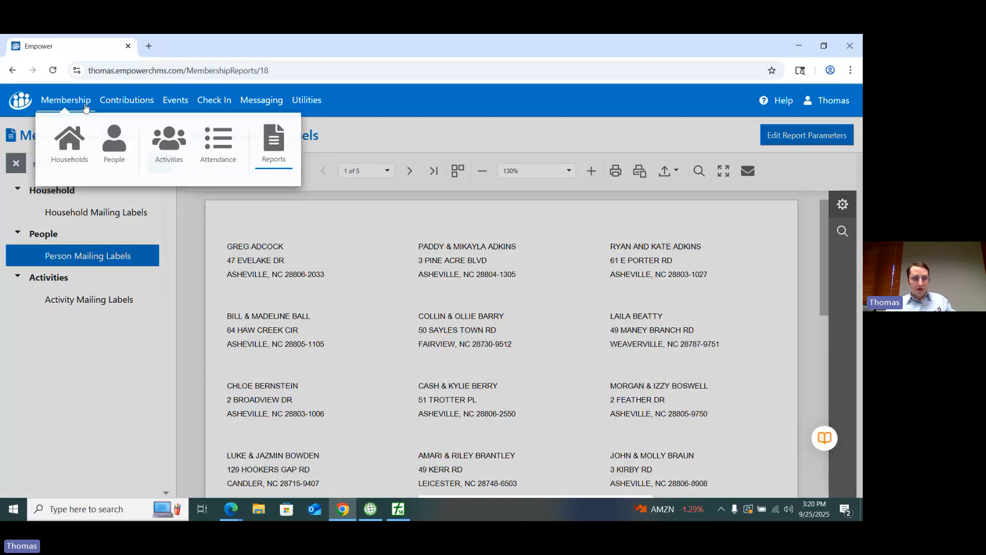
pyautogui.click(111, 147)
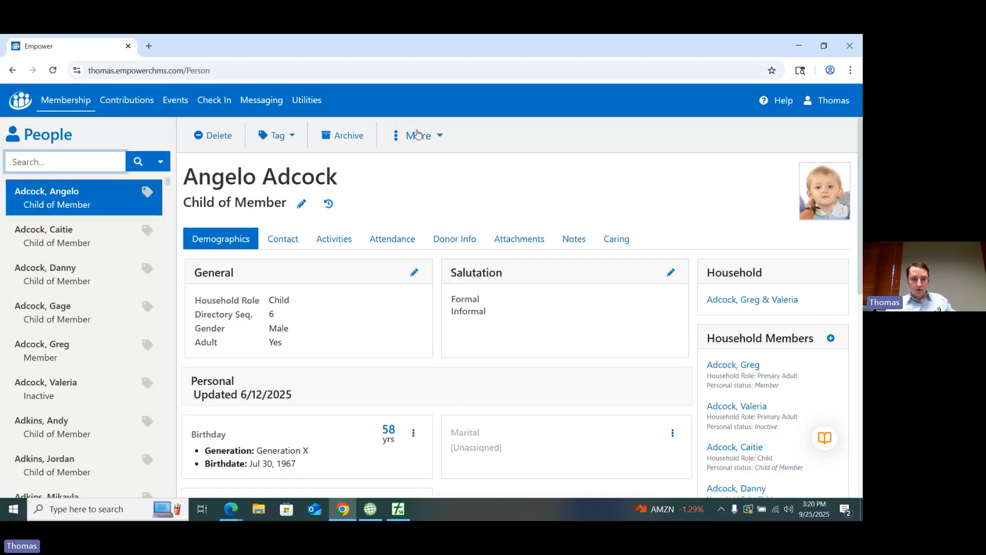
pyautogui.click(417, 136)
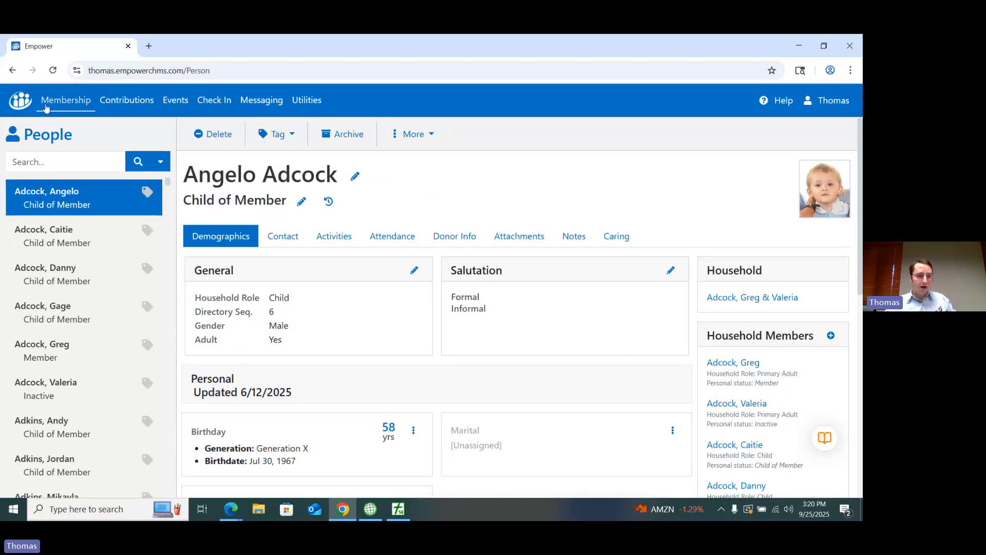
pyautogui.click(46, 106)
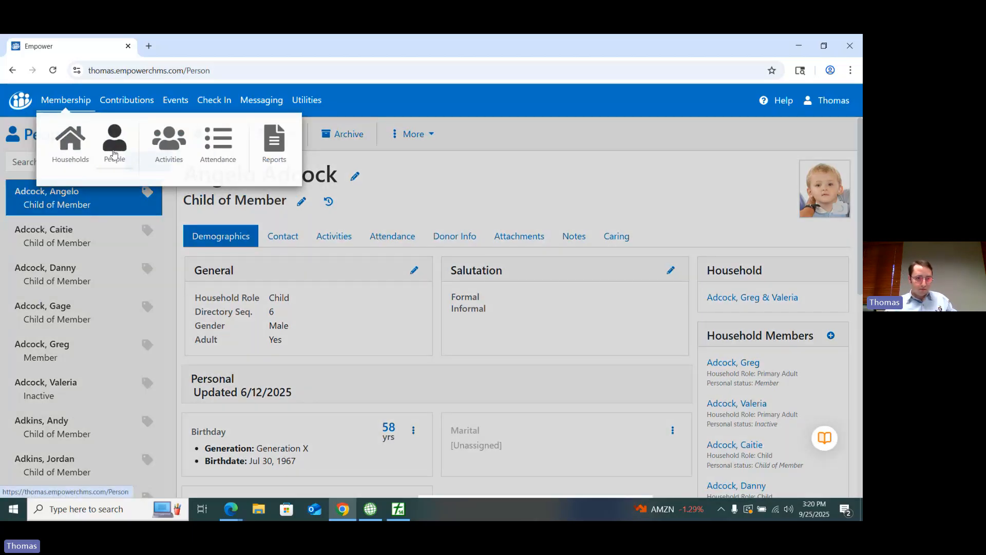
pyautogui.click(114, 154)
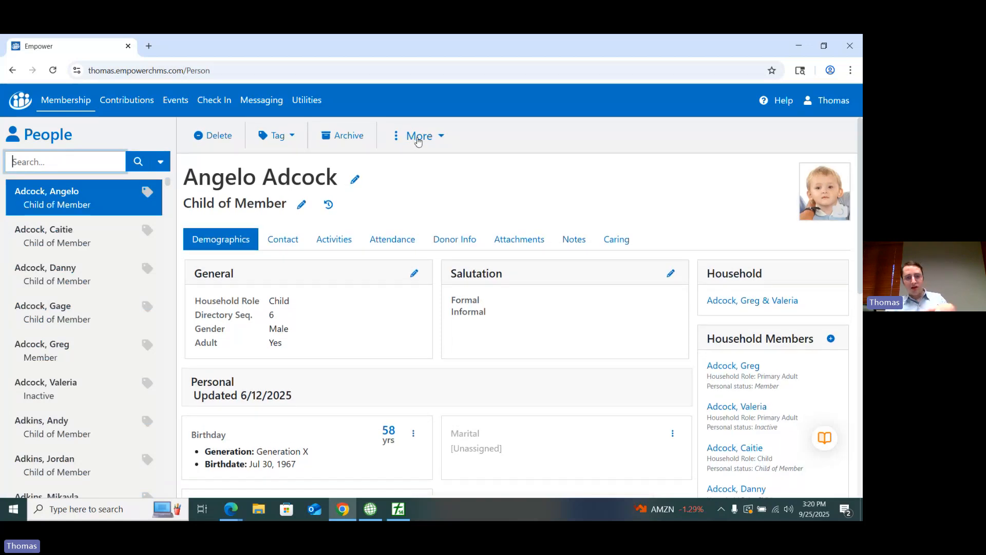
pyautogui.click(418, 139)
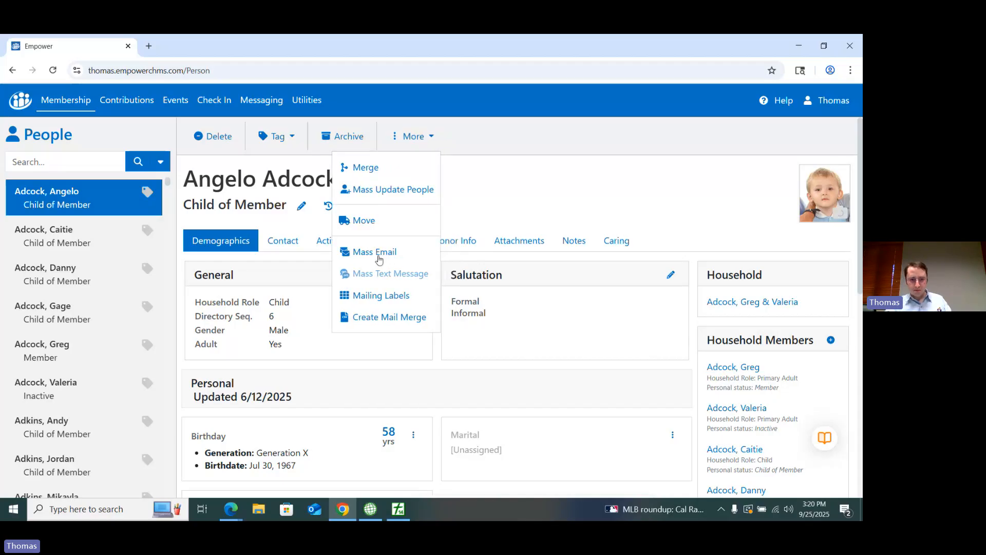
pyautogui.click(375, 252)
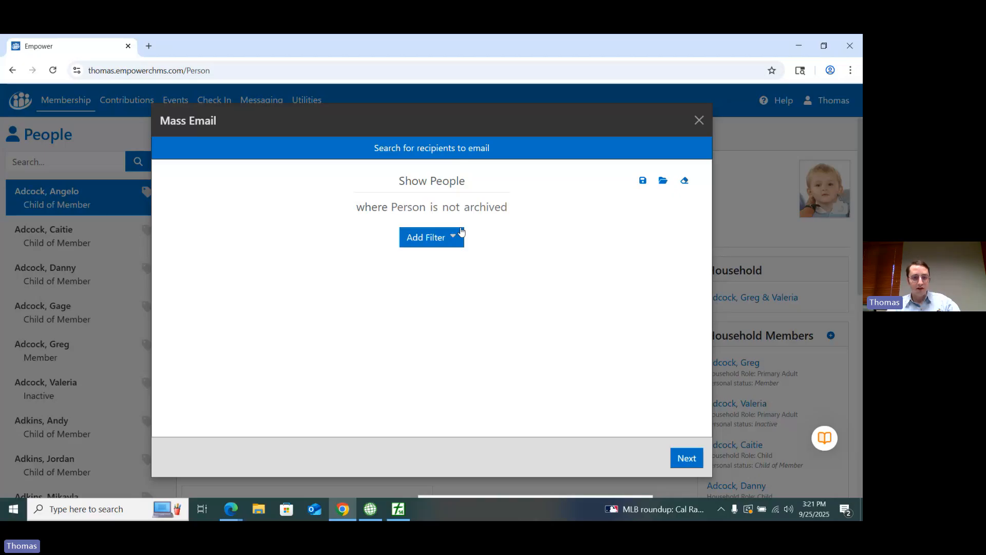
# Step: Add a filter to the mass email so that the person's status is Member
pyautogui.click(434, 237)
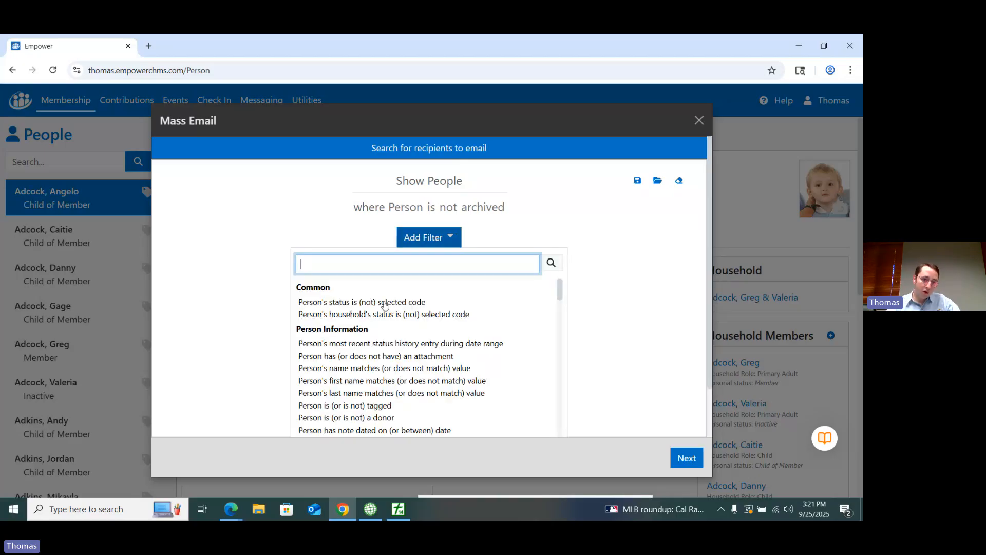
pyautogui.click(363, 304)
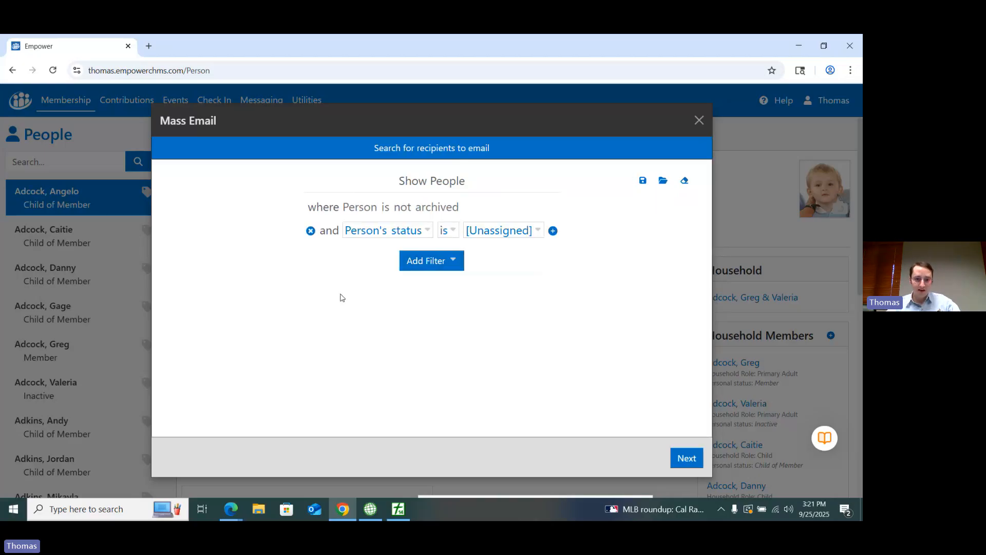
pyautogui.click(497, 231)
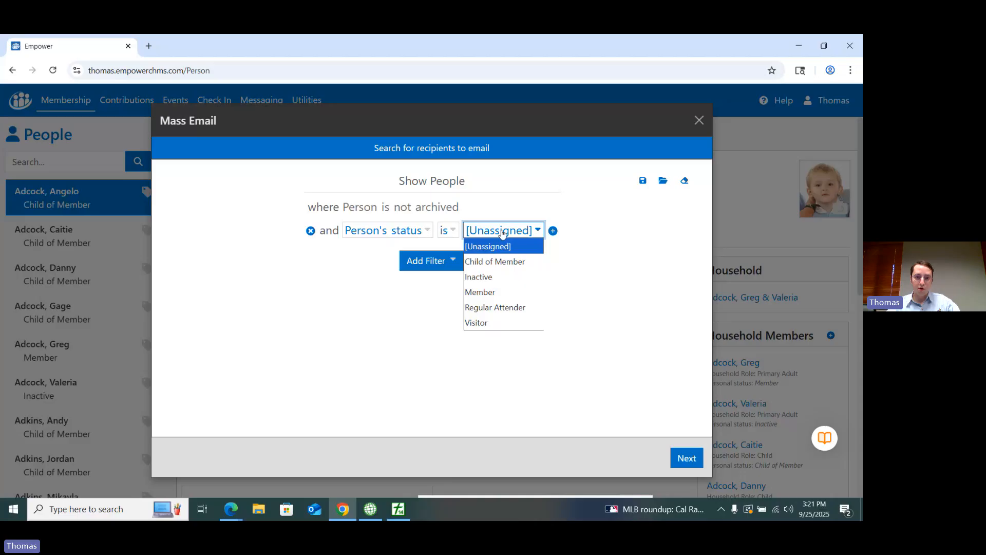
pyautogui.click(495, 290)
# Step: Advance the mass email through recipients and send time to the message composition page, and close it without sending
pyautogui.click(692, 465)
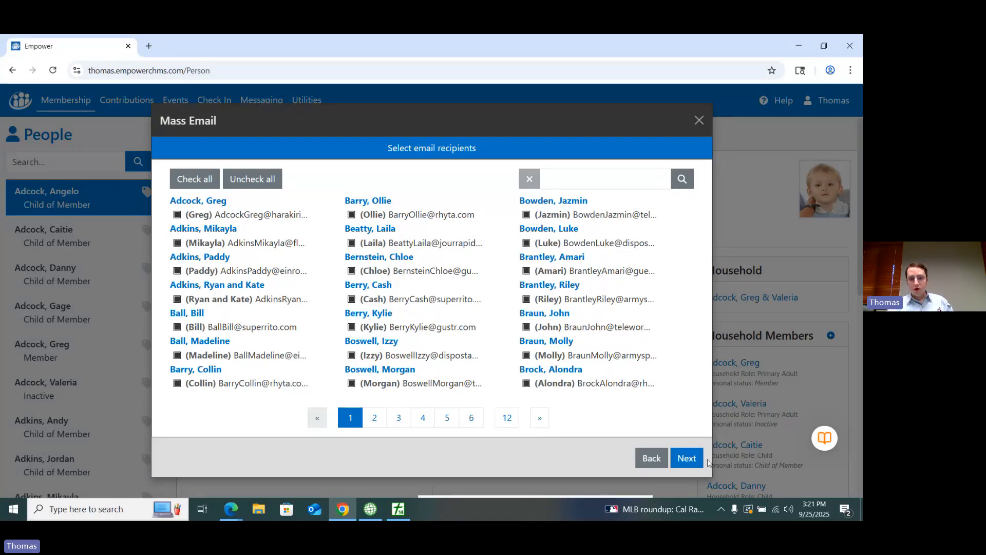
pyautogui.click(687, 457)
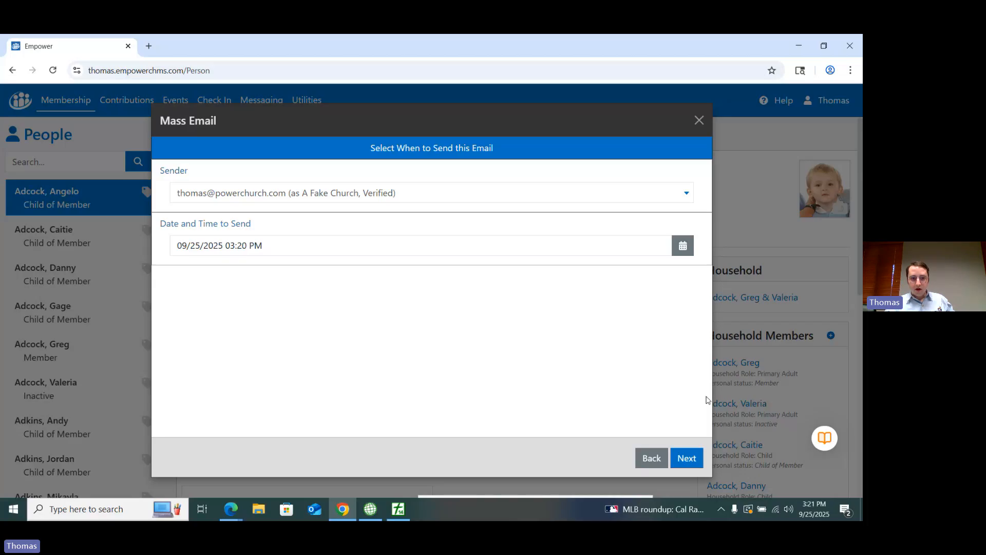
pyautogui.click(688, 457)
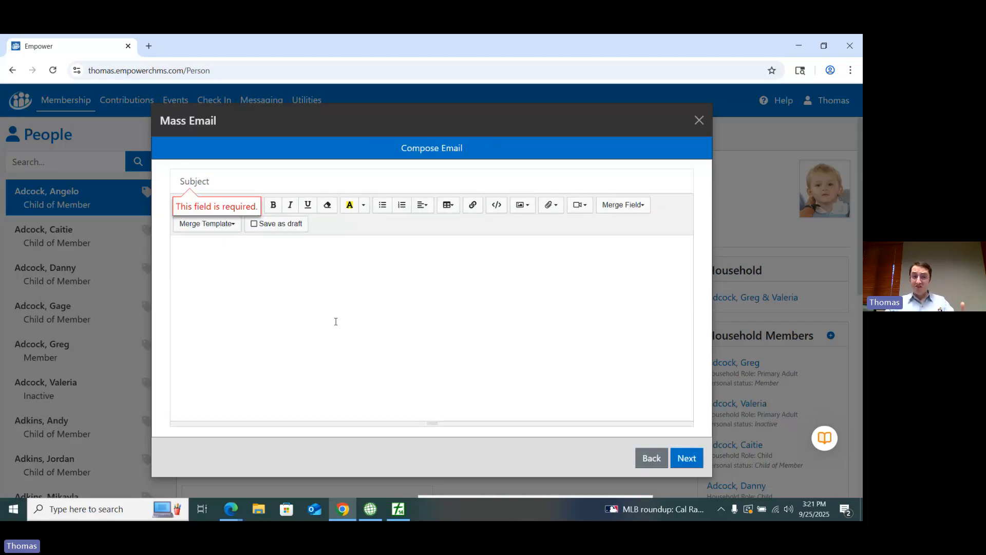
pyautogui.click(372, 298)
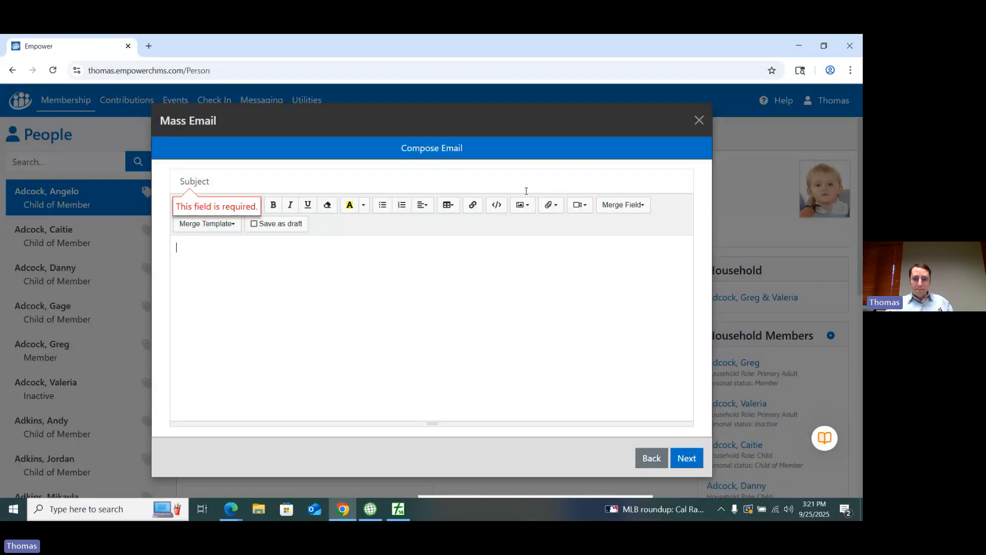
pyautogui.click(699, 121)
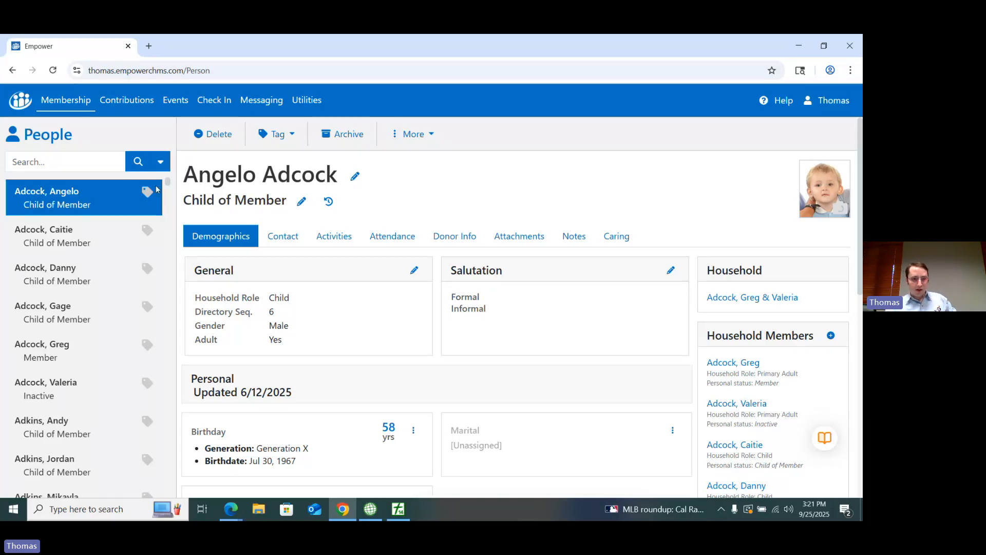
# Step: Open the selected person's personal status for editing and close it without making changes
pyautogui.doubleClick(261, 200)
pyautogui.click(298, 204)
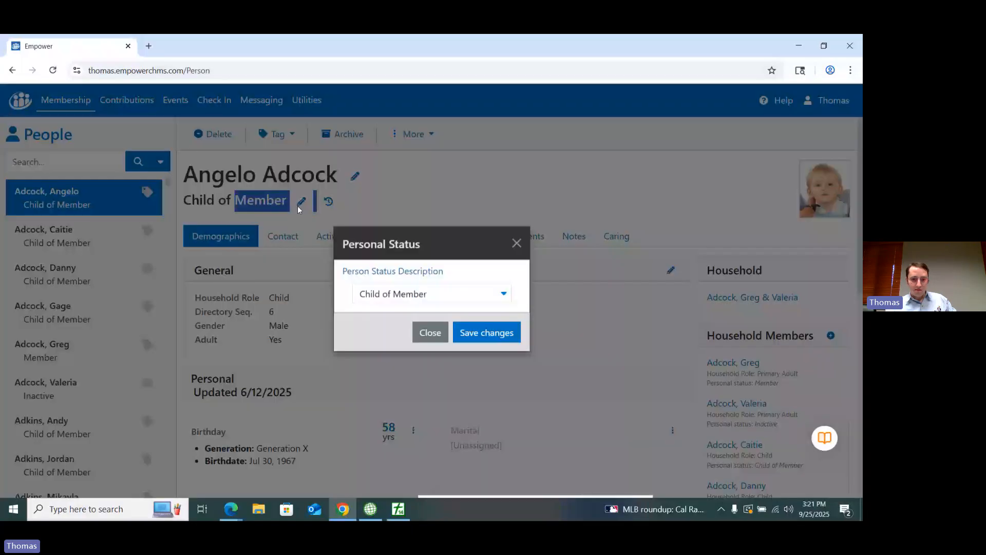
pyautogui.click(517, 245)
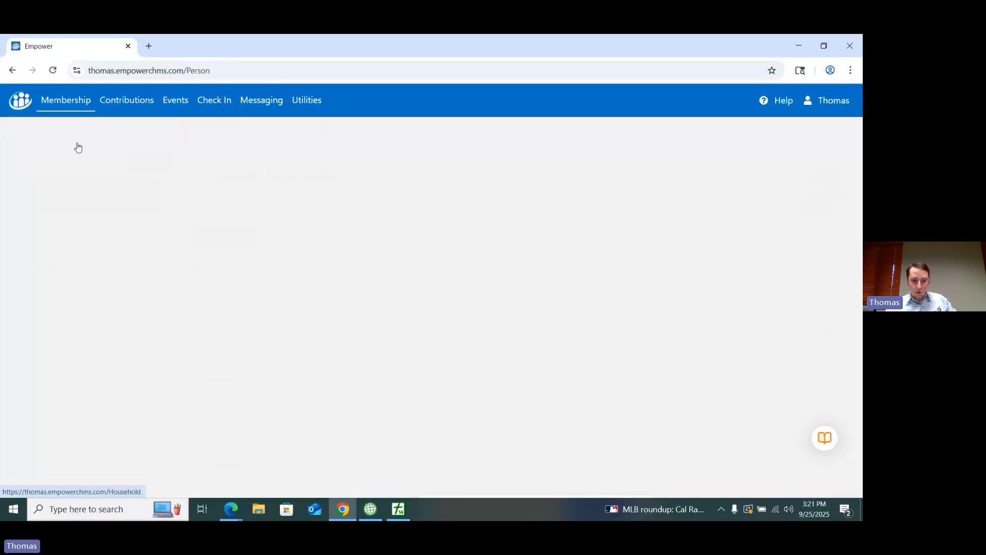
# Step: Open the first household's status settings, review the personal statuses of its members, and close them without changes
pyautogui.click(78, 148)
pyautogui.click(250, 200)
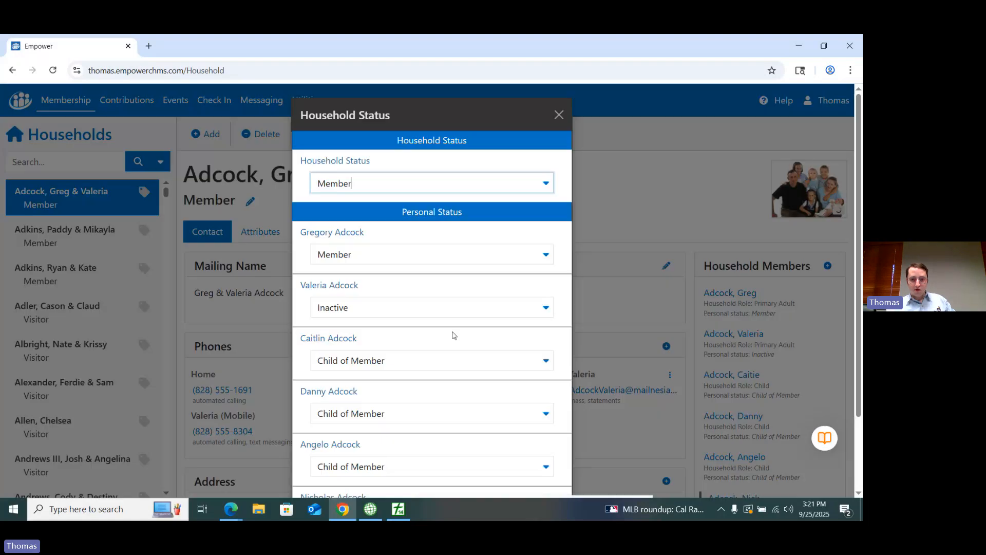
pyautogui.click(522, 314)
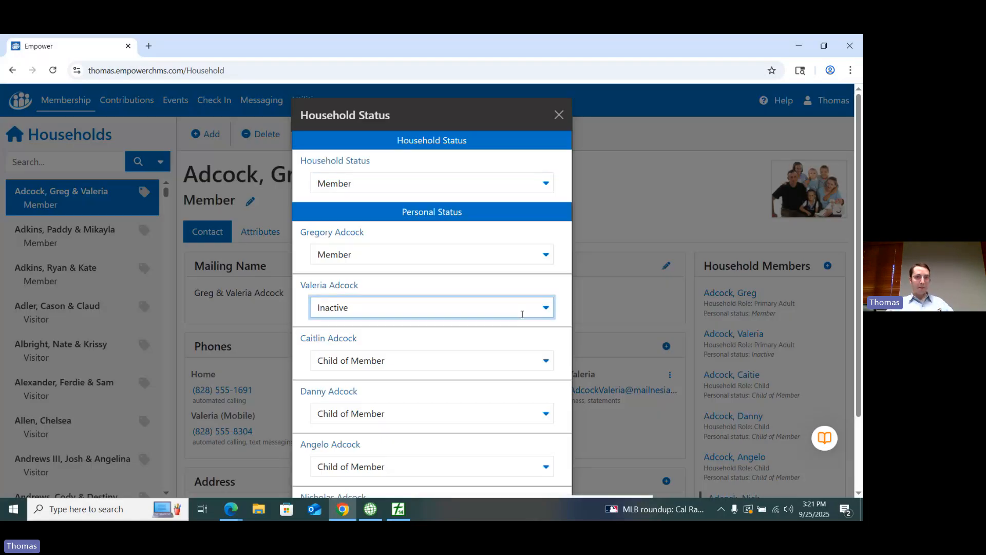
pyautogui.click(621, 236)
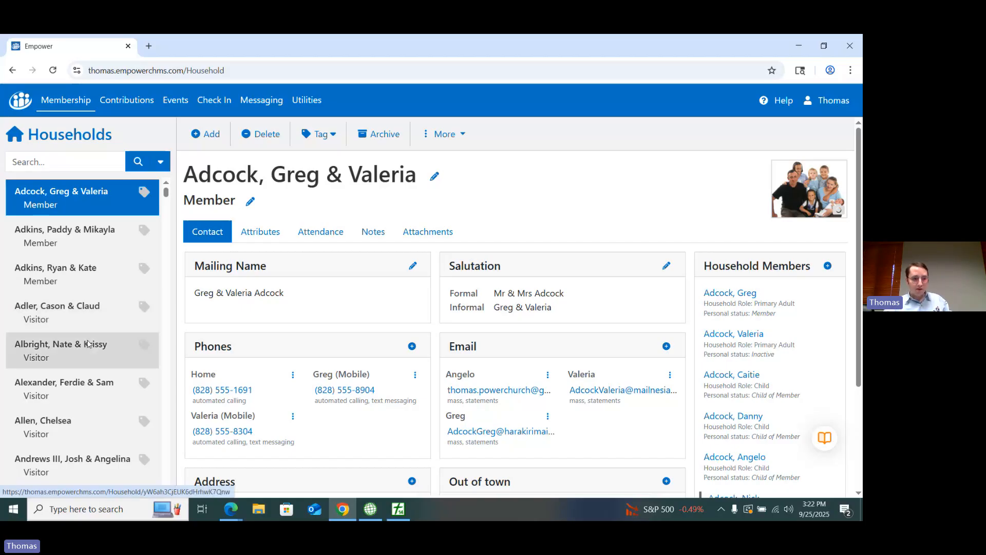
# Step: Find the Member household listed directly after the first Regular Attender household and open its record
pyautogui.scroll(-1, 92, 352)
pyautogui.scroll(1, 97, 361)
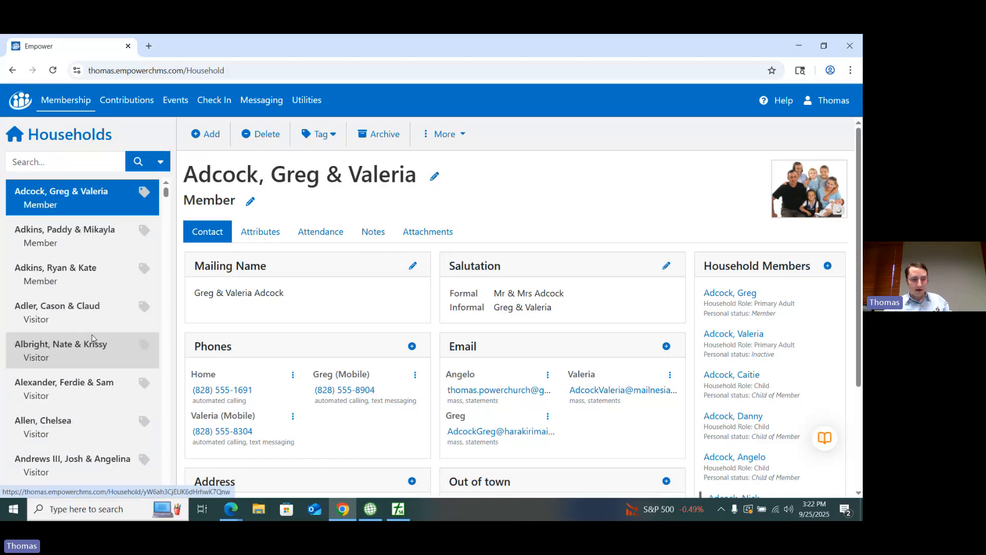
pyautogui.scroll(-6, 72, 320)
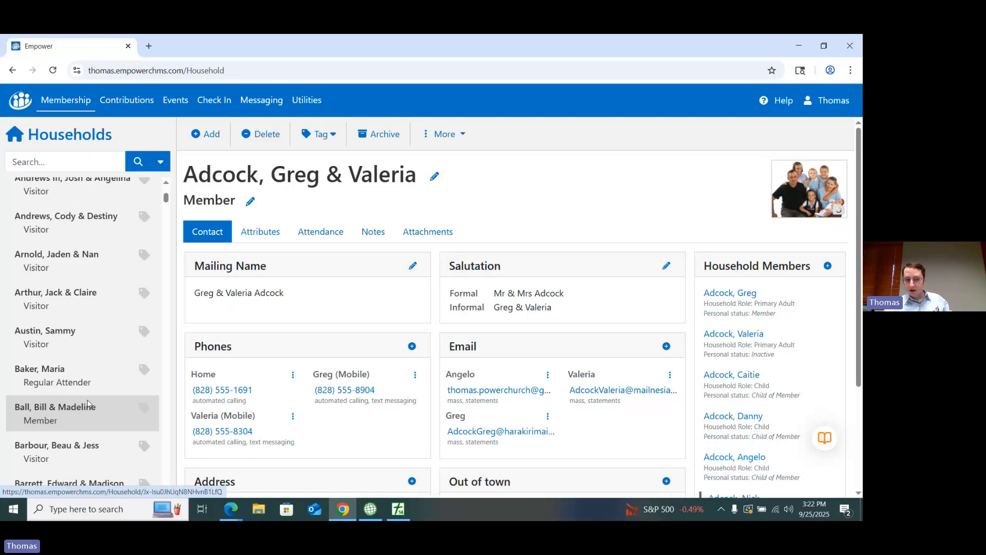
pyautogui.click(80, 383)
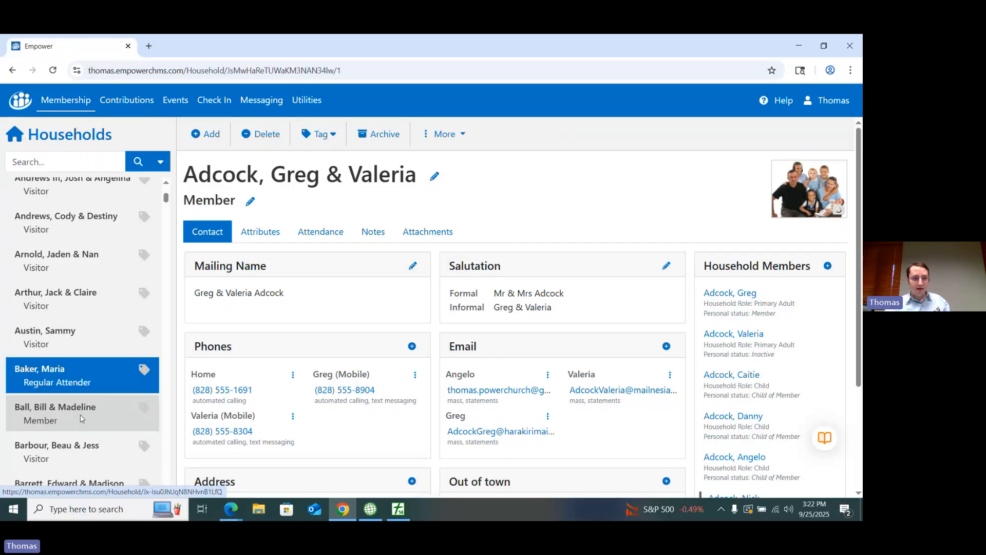
pyautogui.click(80, 419)
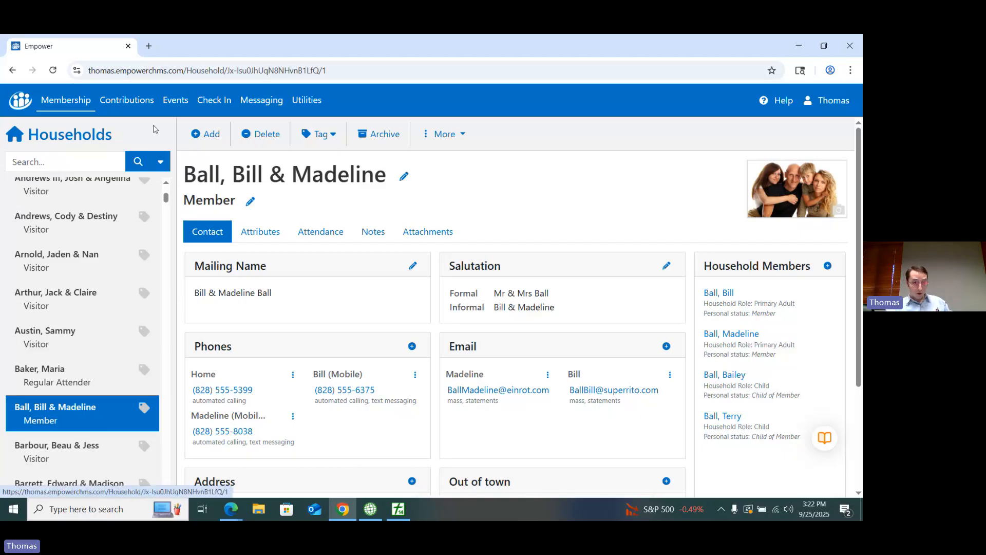
pyautogui.click(51, 102)
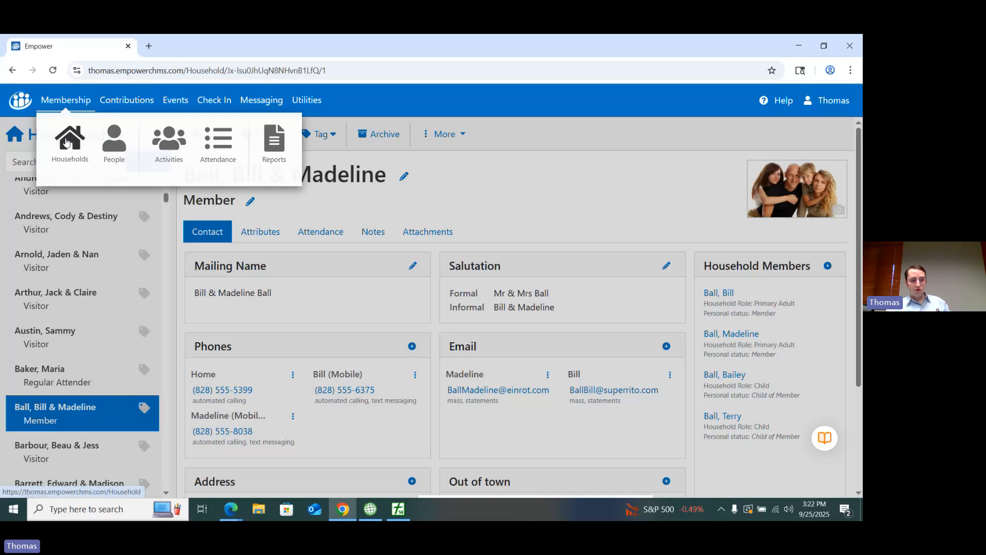
pyautogui.click(65, 142)
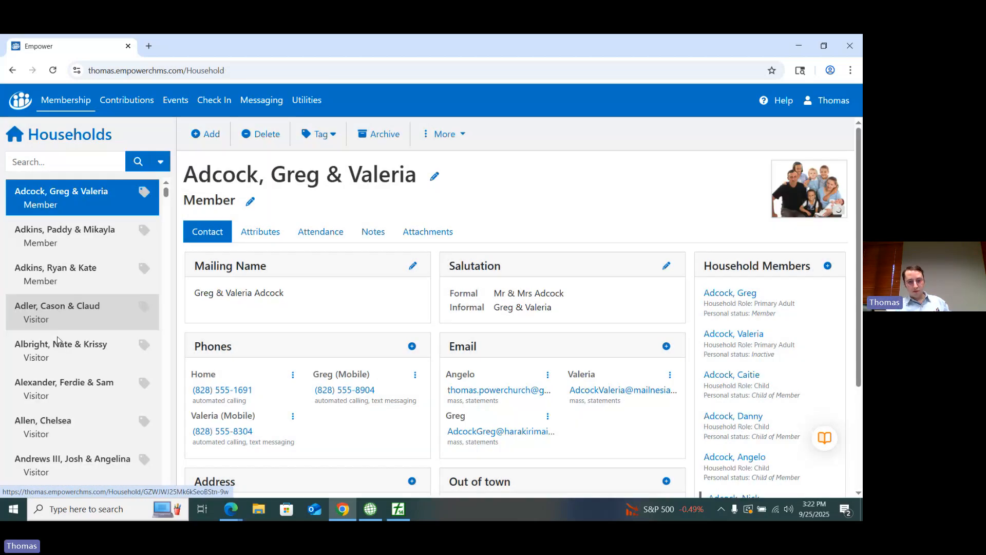
pyautogui.scroll(-5, 61, 349)
pyautogui.click(72, 370)
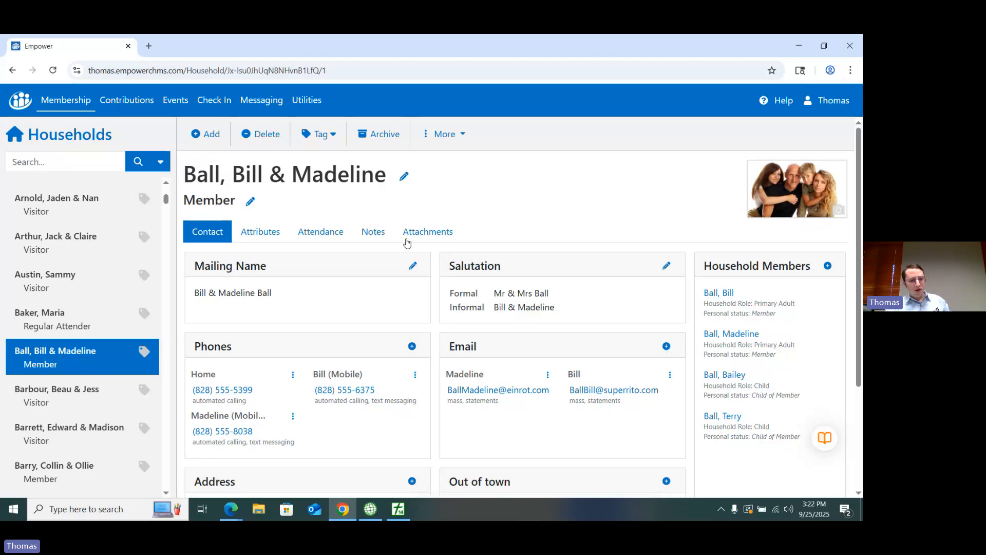
# Step: Set the first listed child's personal status to Member in the household status settings and save the changes
pyautogui.click(250, 203)
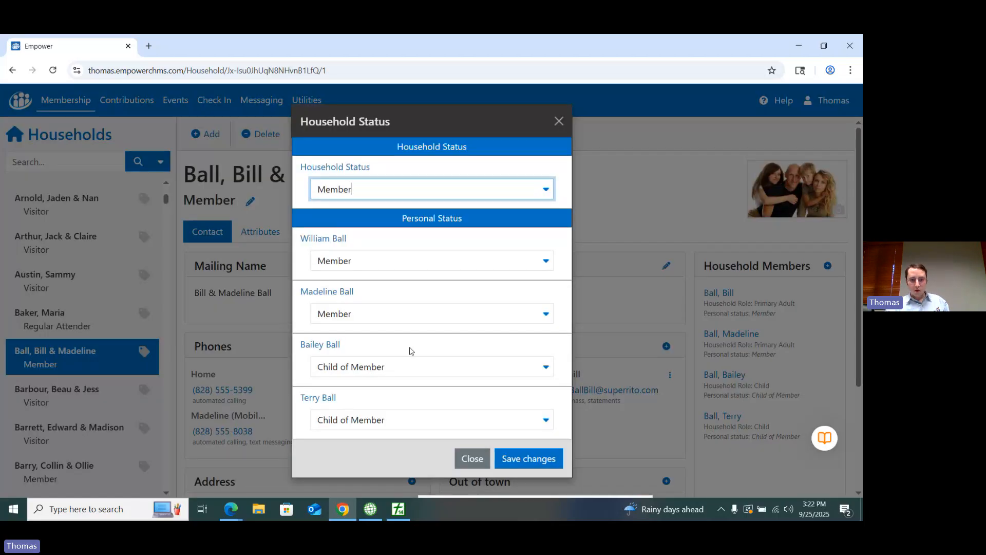
pyautogui.click(533, 369)
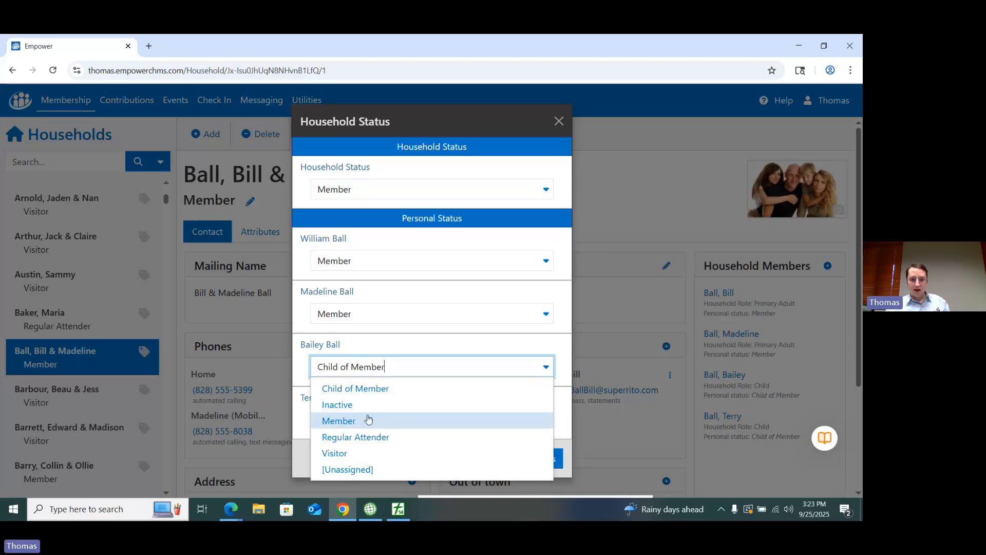
pyautogui.click(363, 422)
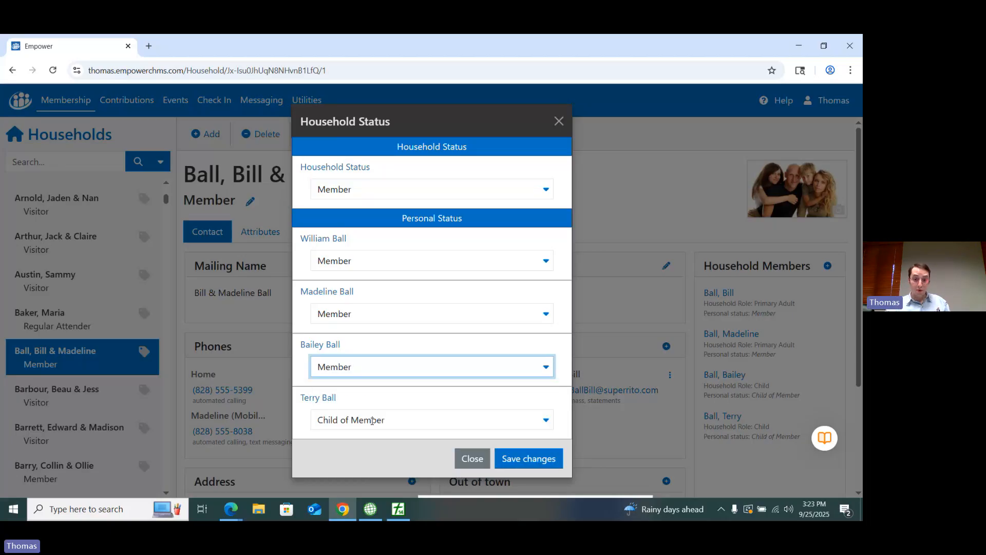
pyautogui.click(534, 470)
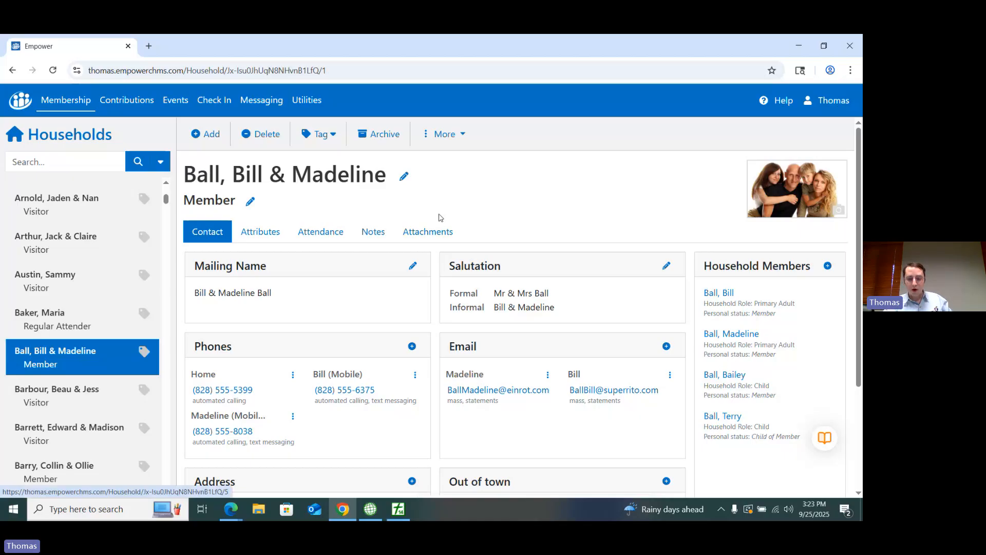
# Step: Reopen the household's status settings and review the personal status options for the first primary adult without choosing another one
pyautogui.click(251, 201)
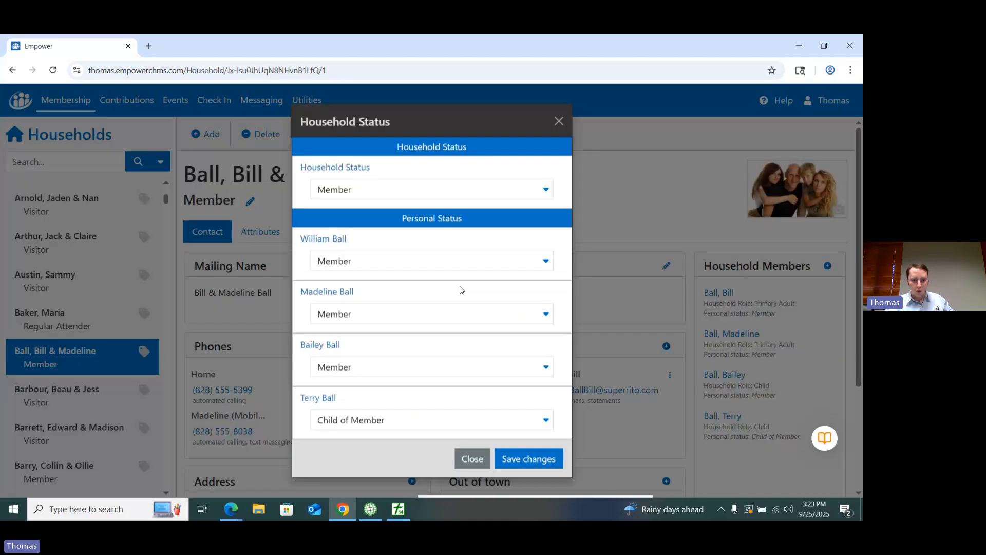
pyautogui.click(547, 263)
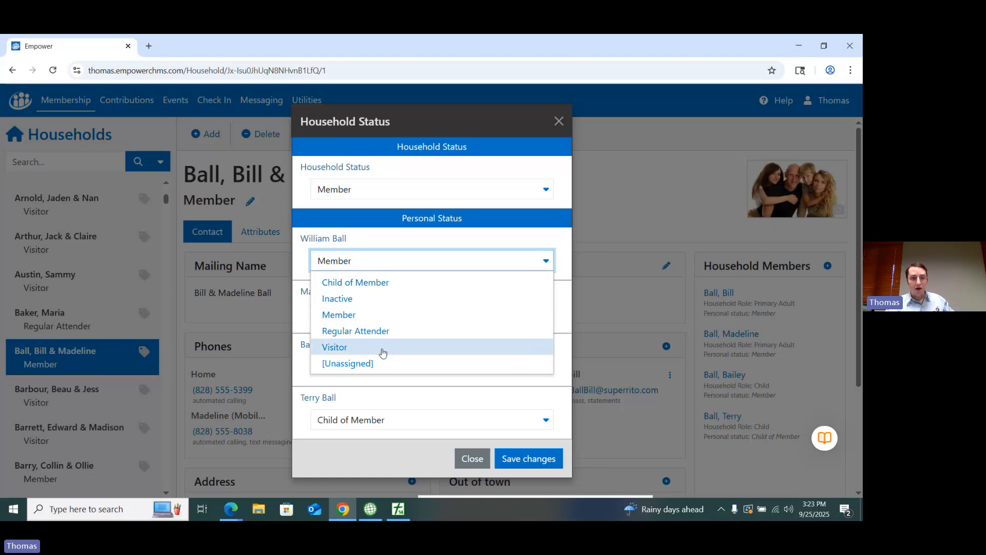
pyautogui.click(381, 242)
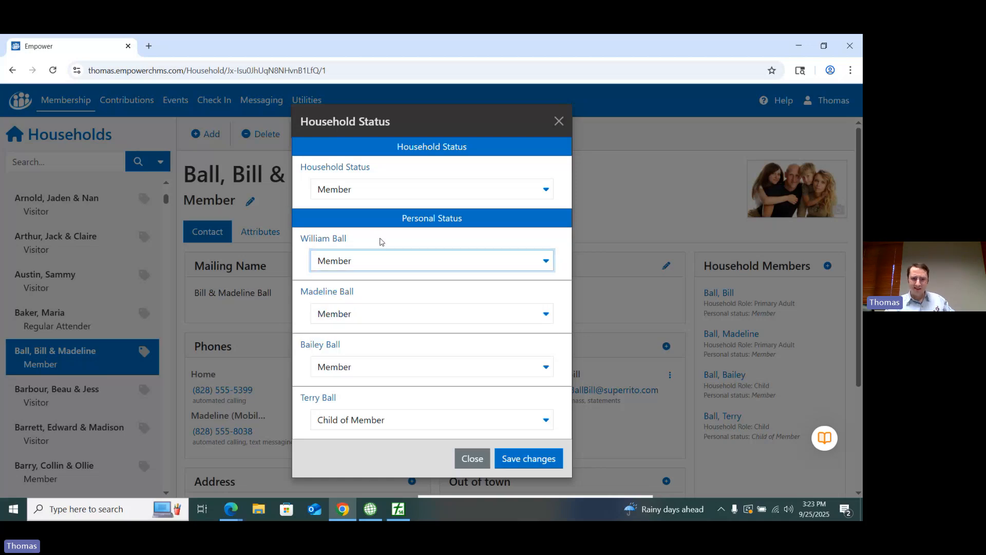
pyautogui.click(382, 241)
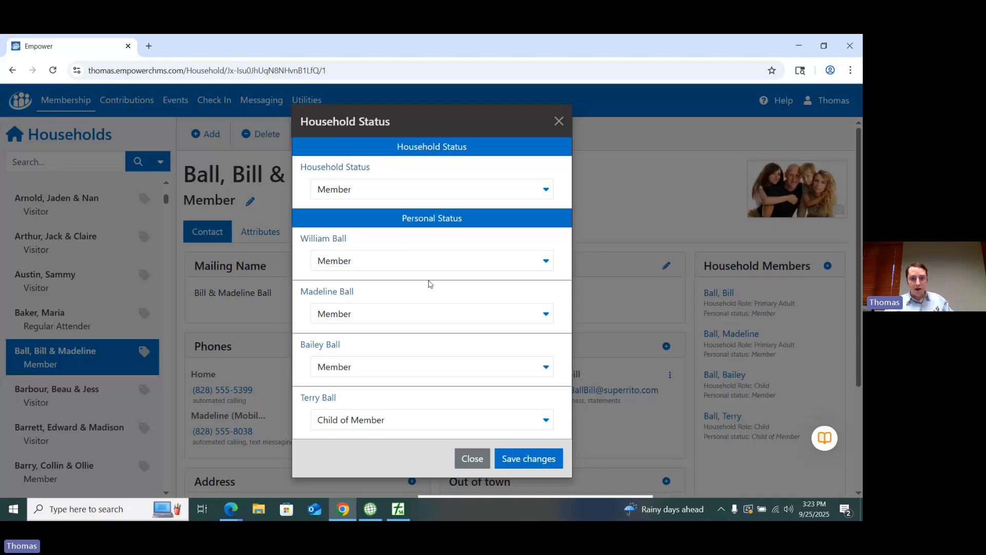
# Step: Close the household status settings and open the Household Statuses options followed by the Personal Statuses options
pyautogui.click(559, 124)
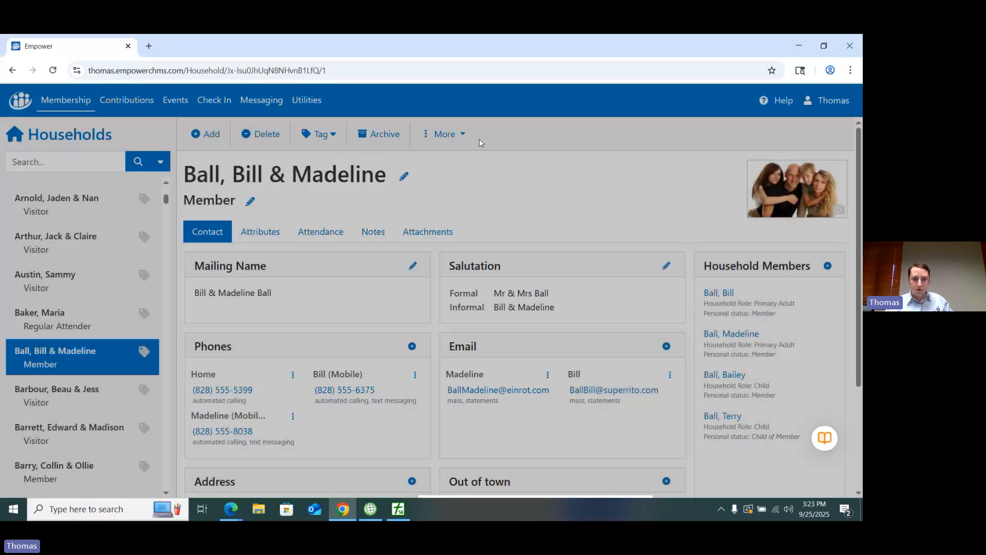
pyautogui.click(301, 100)
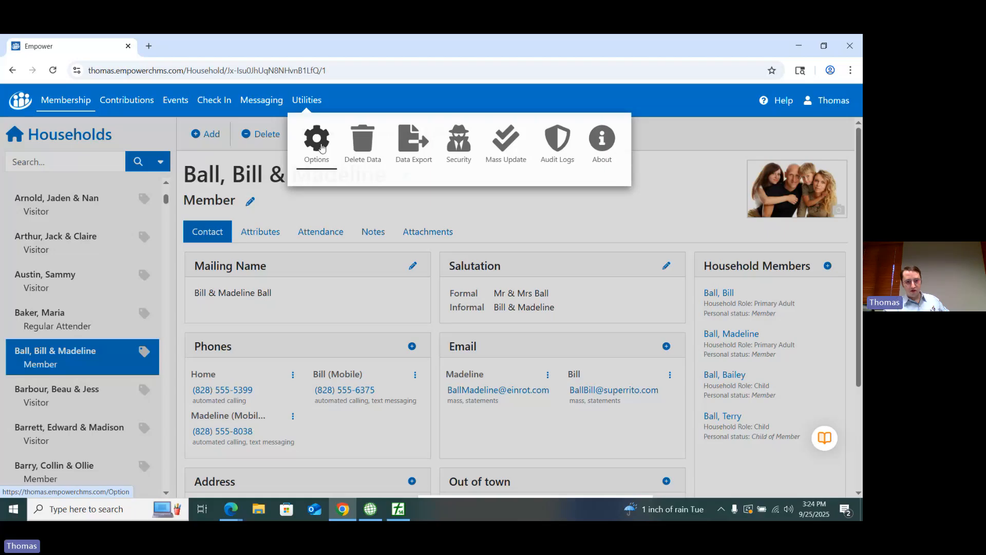
pyautogui.click(317, 138)
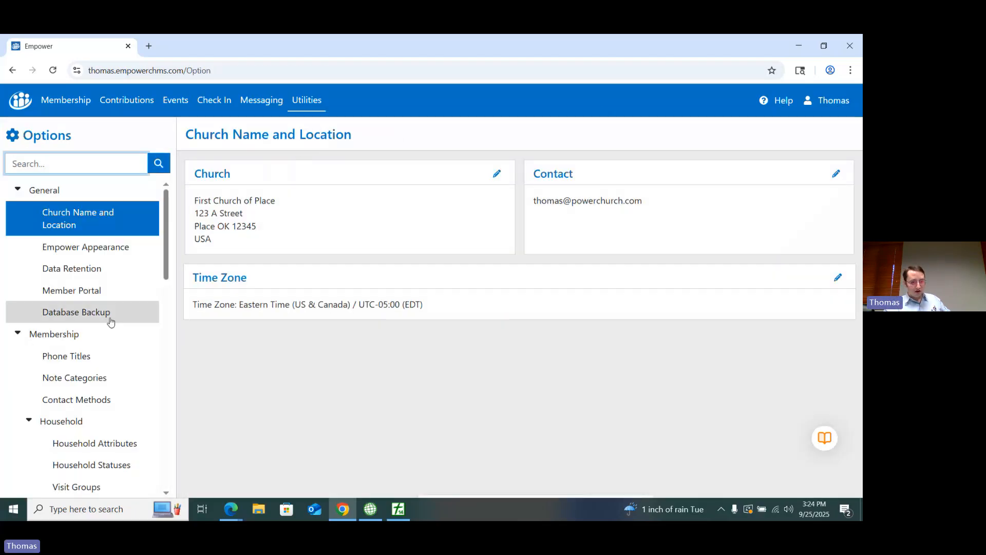
pyautogui.scroll(-1, 110, 323)
pyautogui.scroll(-1, 101, 330)
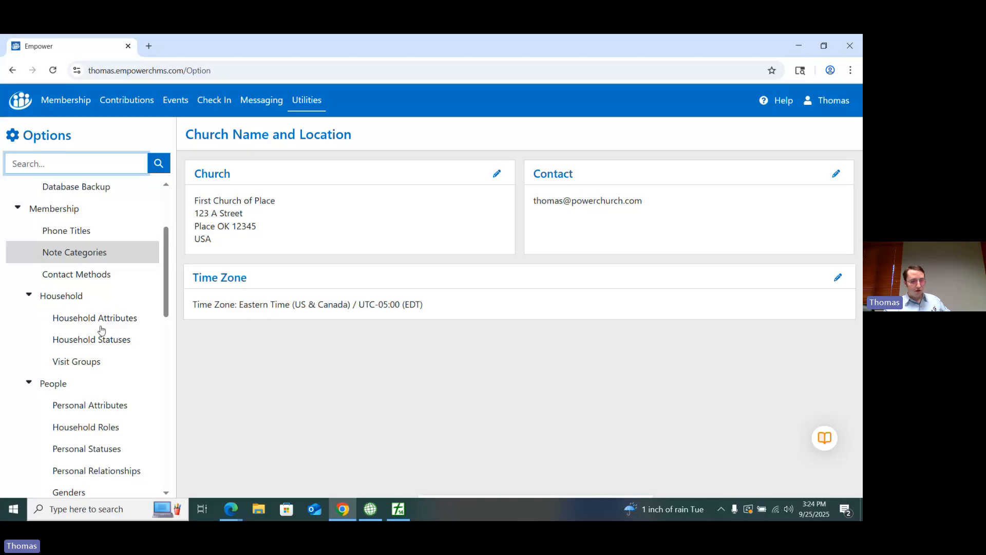
pyautogui.scroll(-1, 76, 300)
pyautogui.click(76, 300)
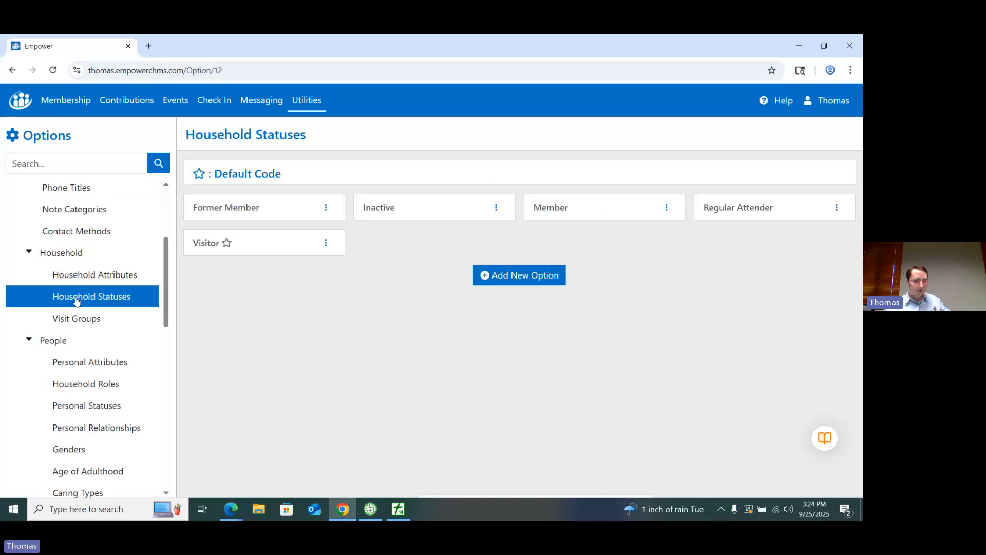
pyautogui.click(75, 410)
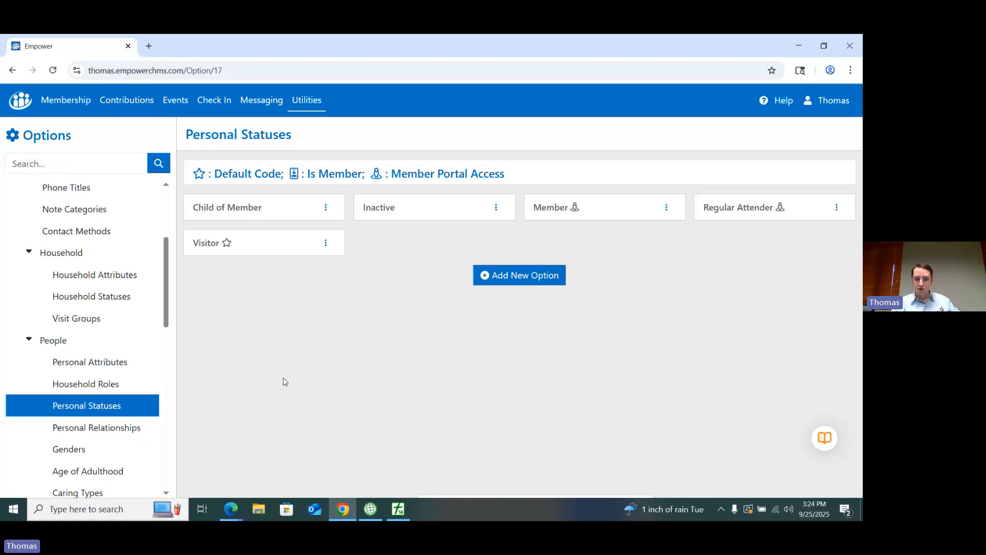
# Step: Add a new personal status code named Pastor and save it
pyautogui.click(506, 285)
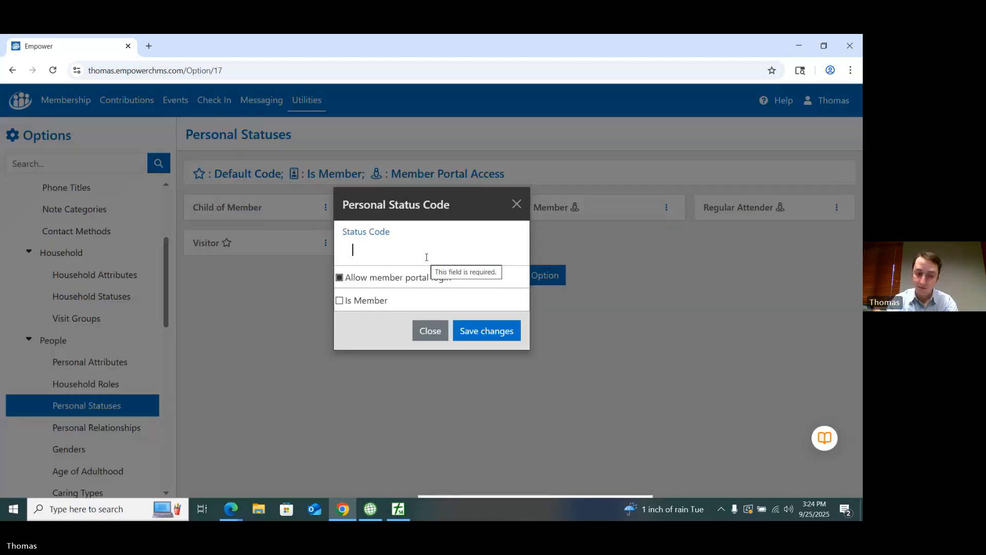
pyautogui.write('Ps')
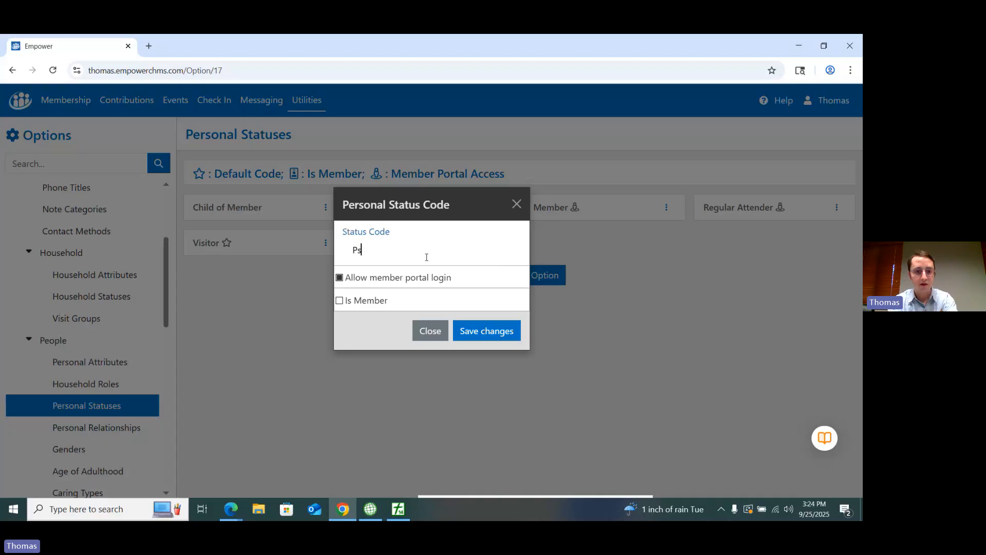
pyautogui.write('tor')
pyautogui.press('BackSpace')
pyautogui.press('BackSpace')
pyautogui.press('BackSpace')
pyautogui.write('as')
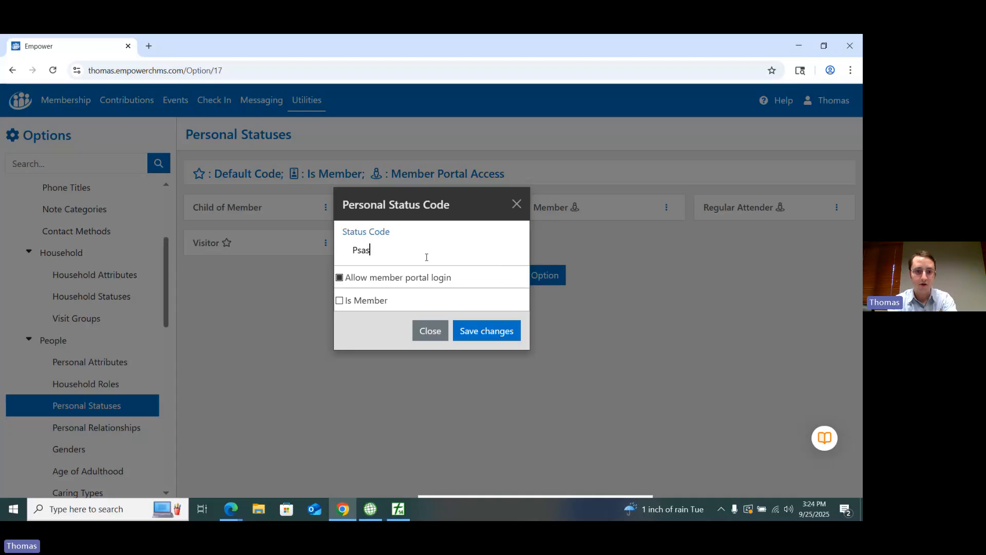
pyautogui.press('BackSpace')
pyautogui.press('BackSpace')
pyautogui.press('BackSpace')
pyautogui.write('astor')
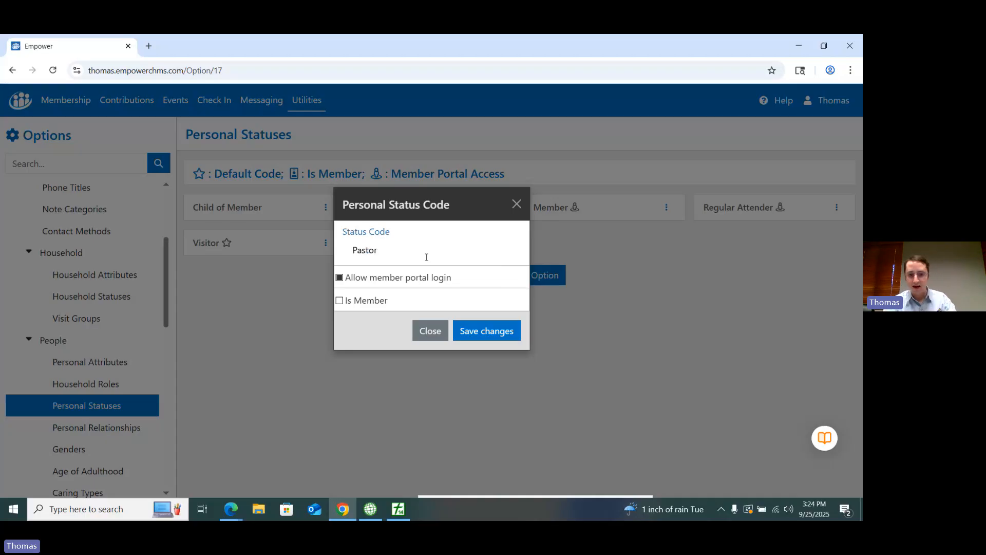
pyautogui.click(476, 343)
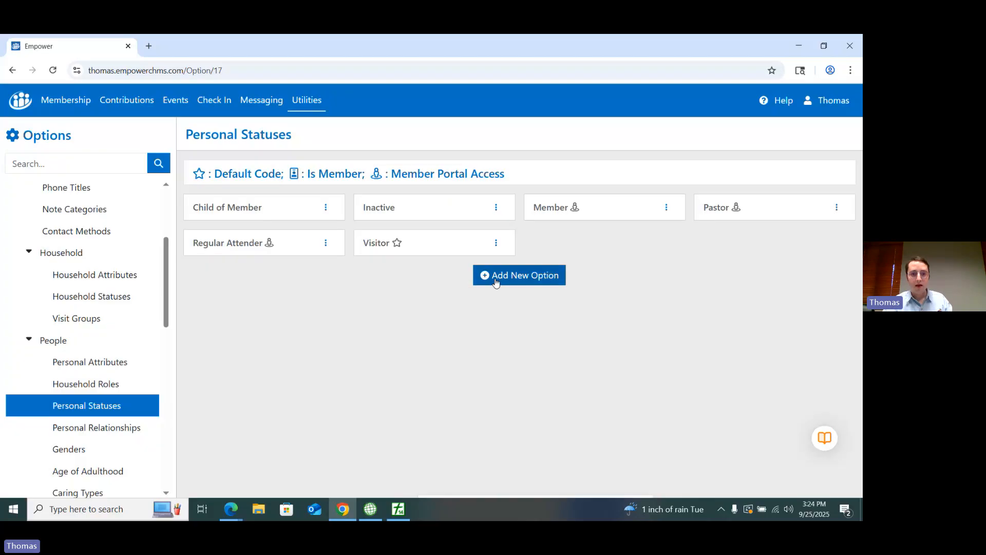
# Step: Add another personal status code named Deceased and save it
pyautogui.click(495, 283)
pyautogui.write('Deceased')
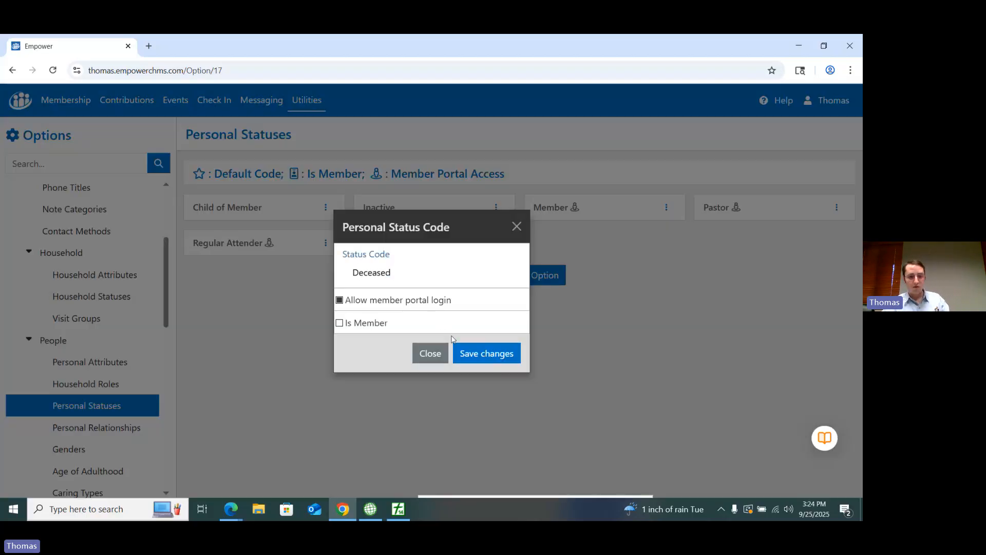
pyautogui.click(485, 355)
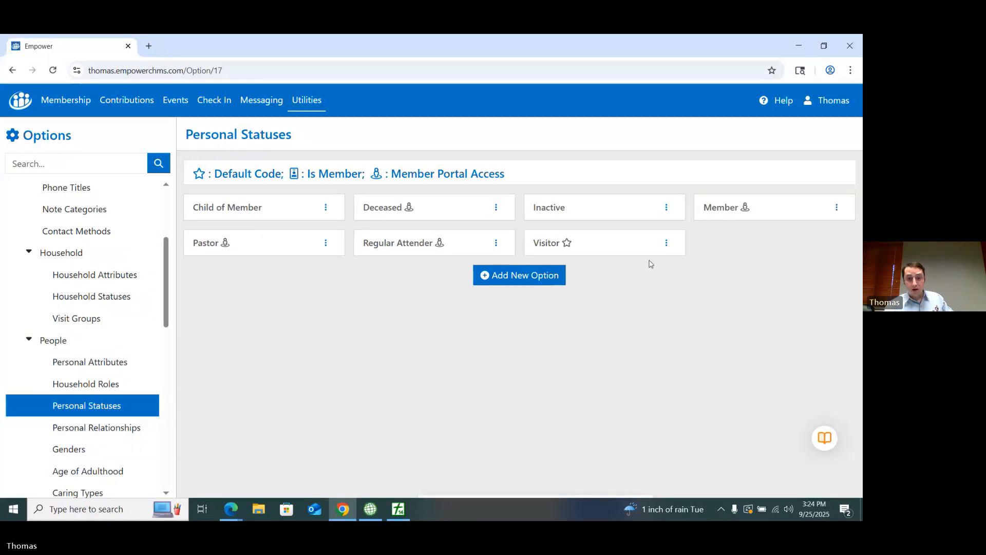
# Step: Open the Visitor status code for editing, review its portal login and membership settings, and close it without changes
pyautogui.click(666, 244)
pyautogui.click(637, 268)
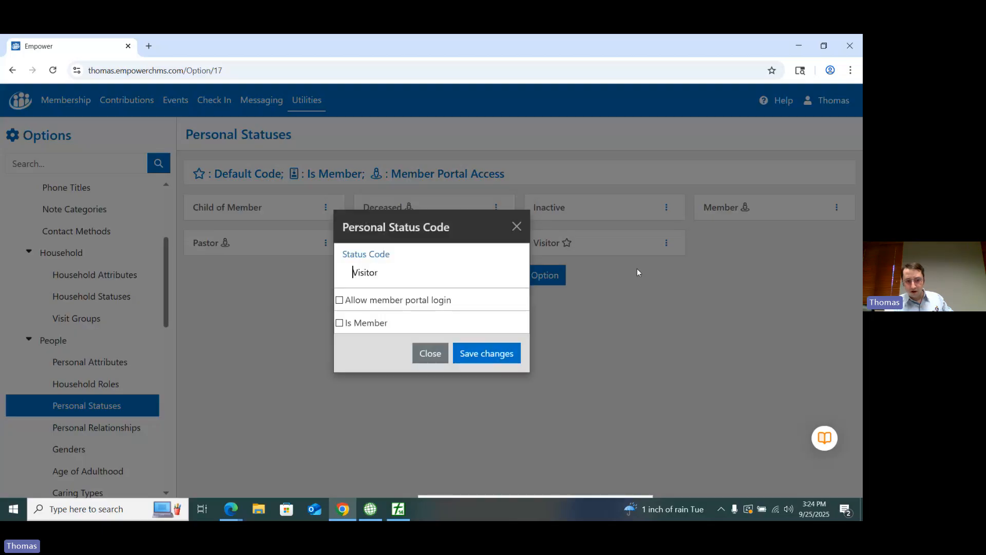
pyautogui.click(516, 226)
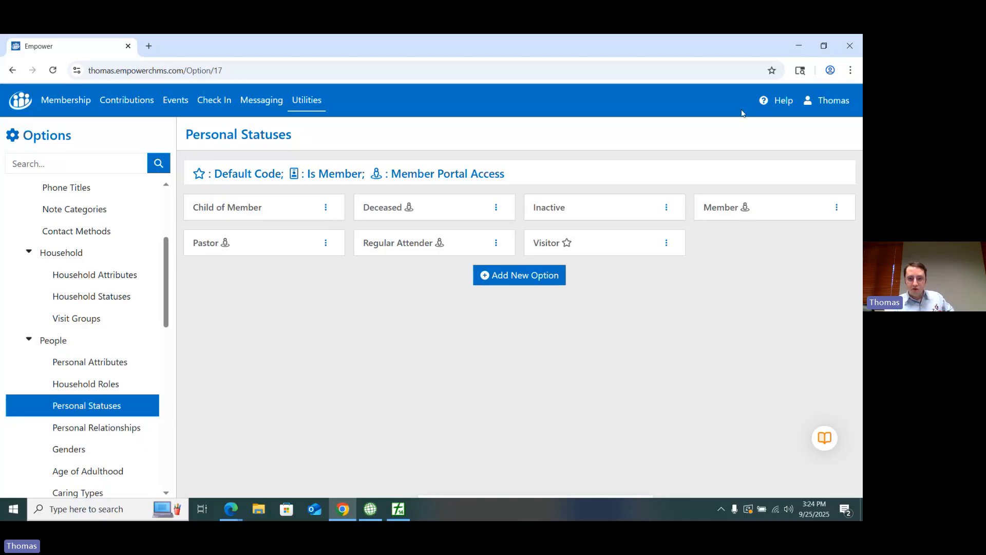
# Step: Switch to PowerChurch Plus and close the PowerChurch Today window and the Quick Tasks pane
pyautogui.click(801, 49)
pyautogui.click(680, 41)
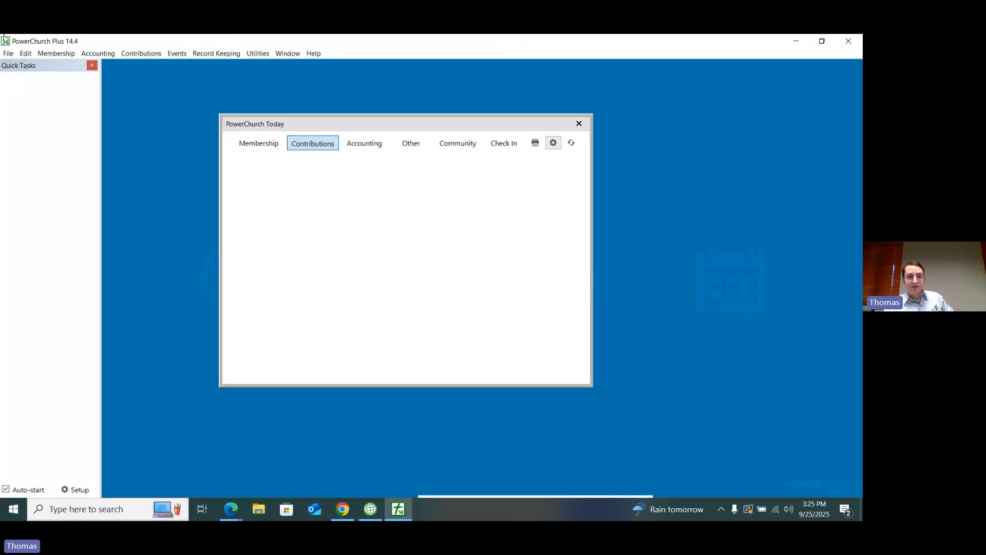
pyautogui.click(578, 124)
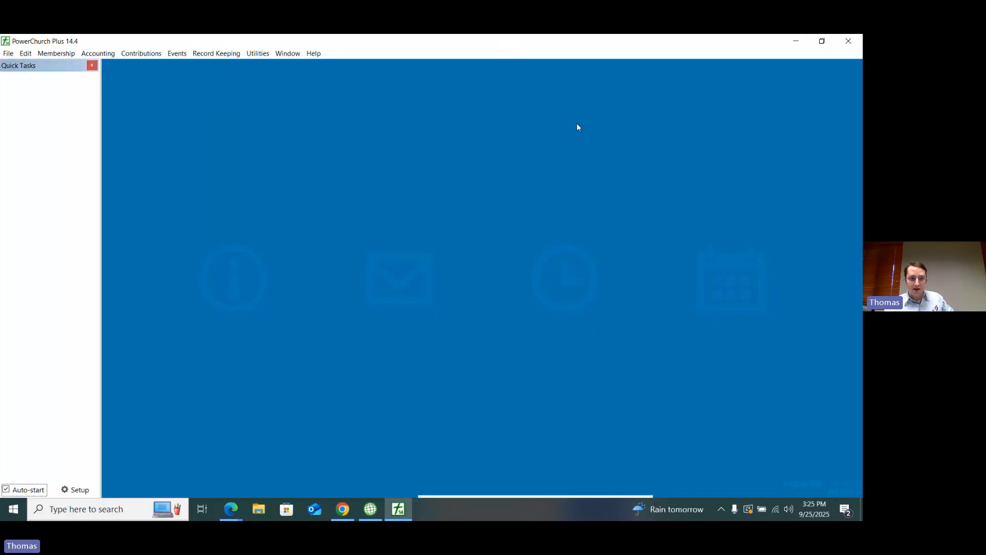
pyautogui.click(92, 65)
# Step: Open the custom codes for personal profiles and add a personal status named Pastor
pyautogui.click(56, 54)
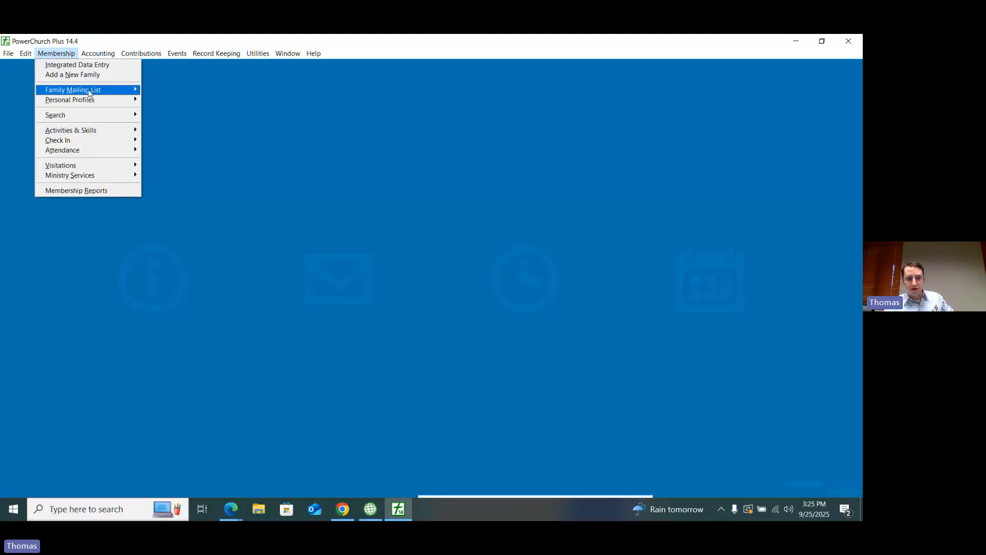
pyautogui.moveTo(90, 105)
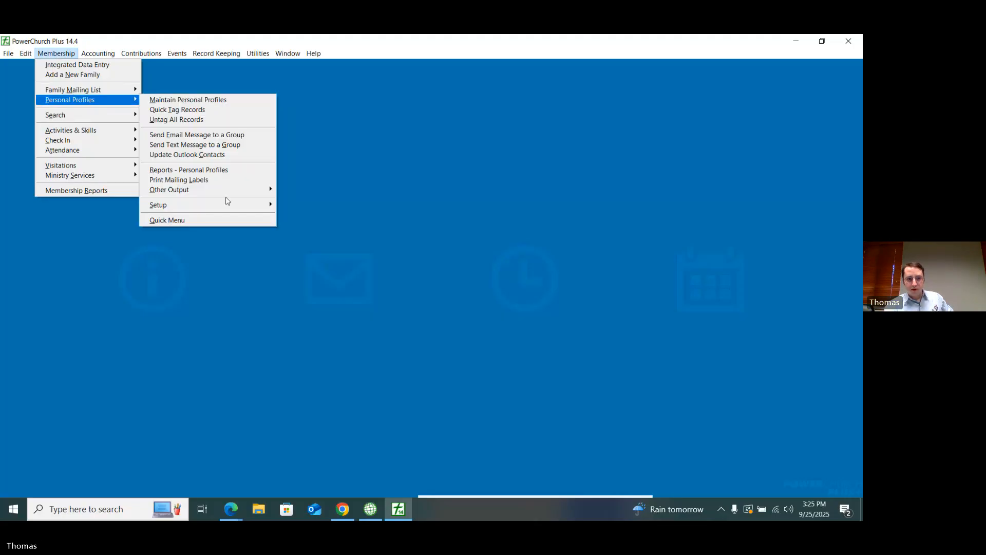
pyautogui.moveTo(237, 208)
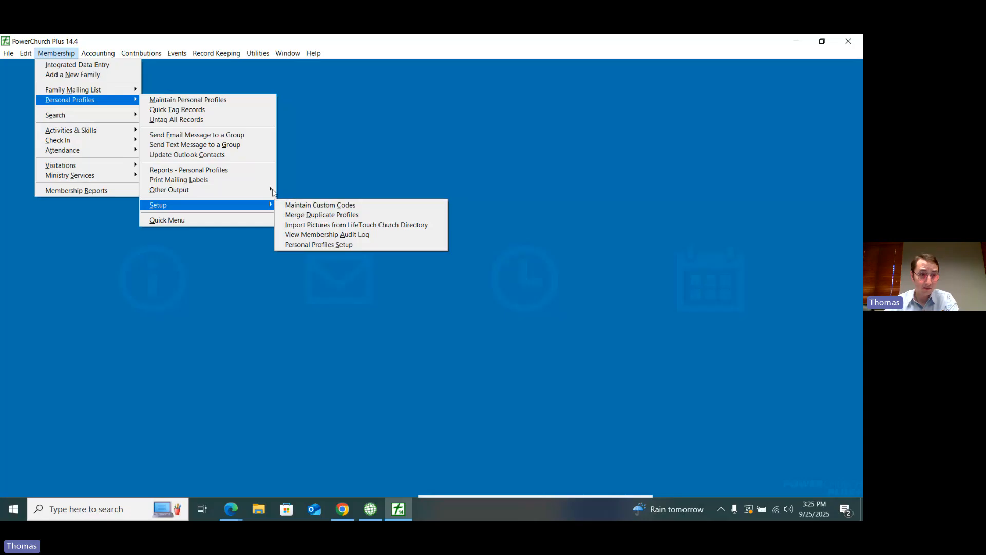
pyautogui.moveTo(130, 91)
pyautogui.moveTo(221, 176)
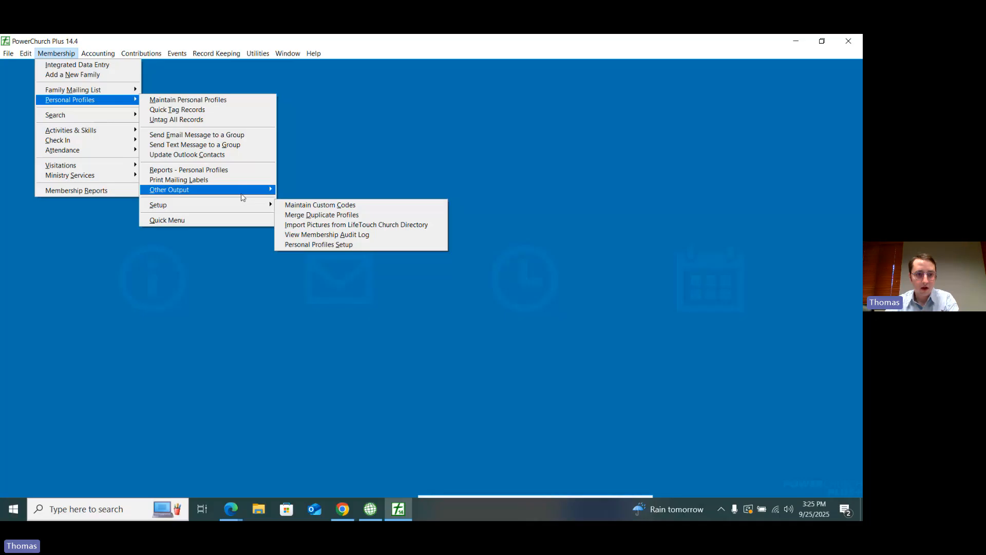
pyautogui.click(303, 204)
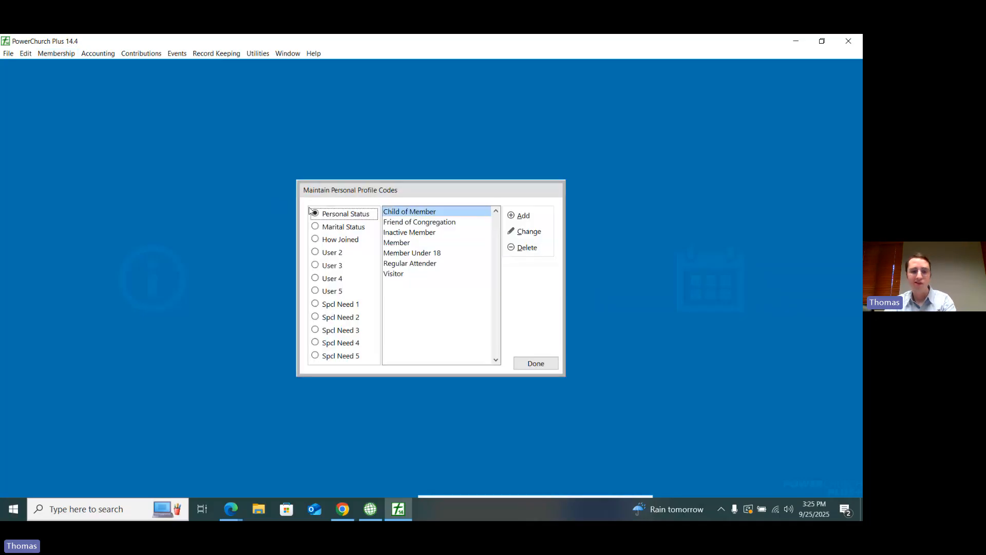
pyautogui.click(523, 216)
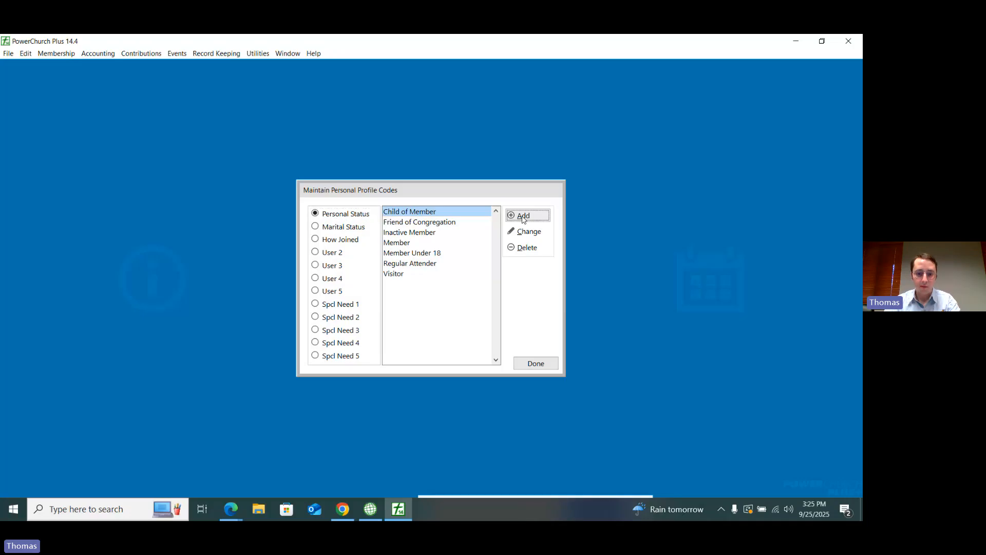
pyautogui.write('Pastor')
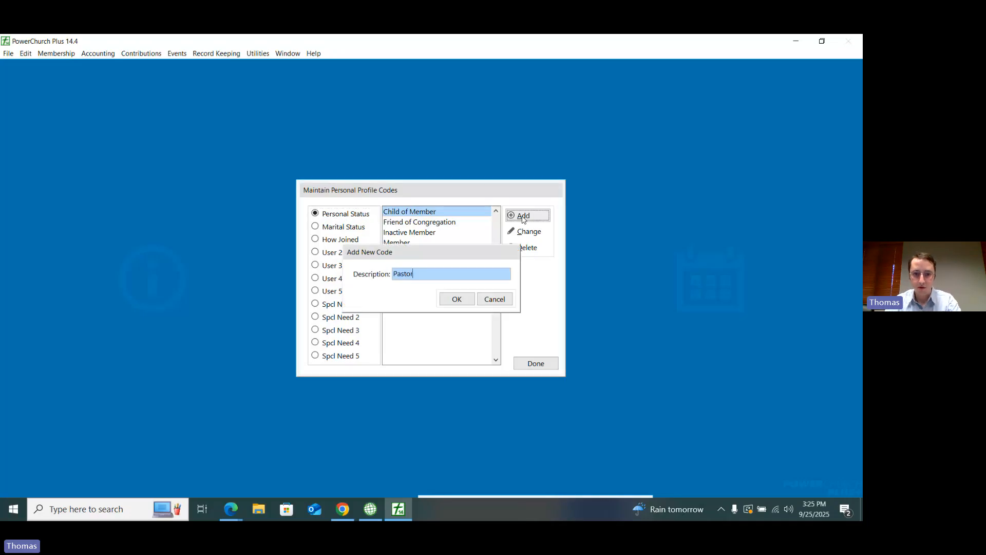
pyautogui.press('Return')
# Step: Add a personal status code named Deceased and close the personal profile codes
pyautogui.click(524, 221)
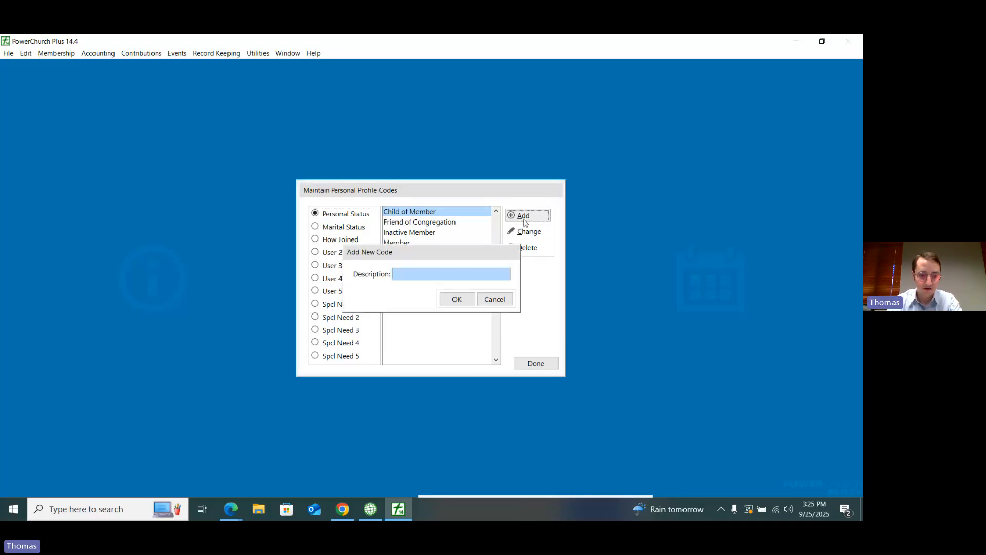
pyautogui.write('Deceasd')
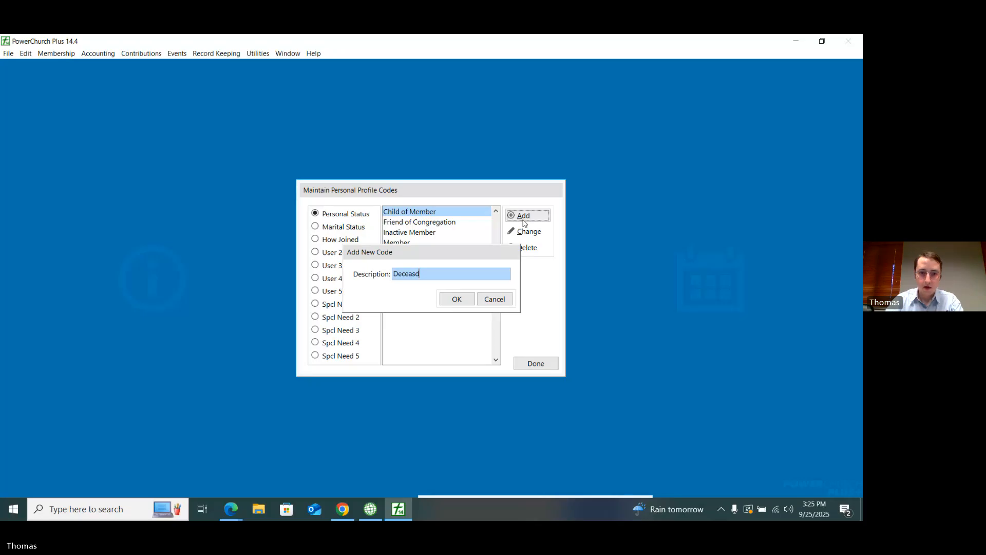
pyautogui.press('BackSpace')
pyautogui.write('ed')
pyautogui.press('Return')
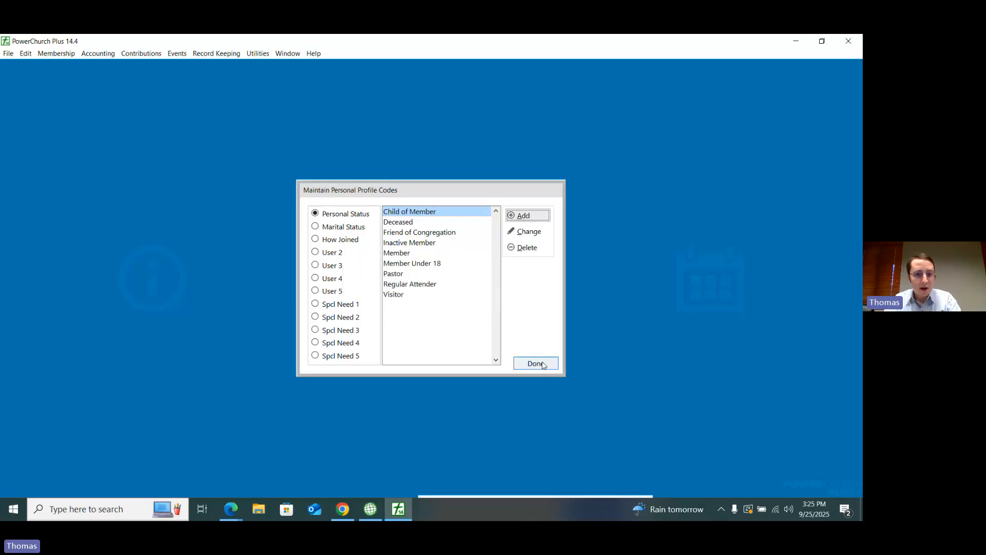
pyautogui.click(535, 364)
# Step: Open Integrated Data Entry and bring up the personal profile of the first household's first family member
pyautogui.click(55, 54)
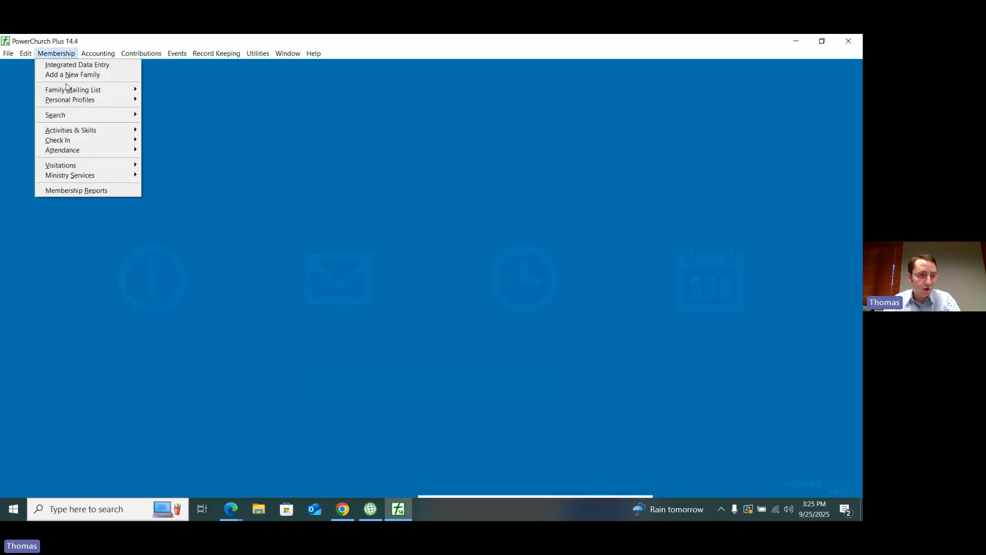
pyautogui.click(67, 64)
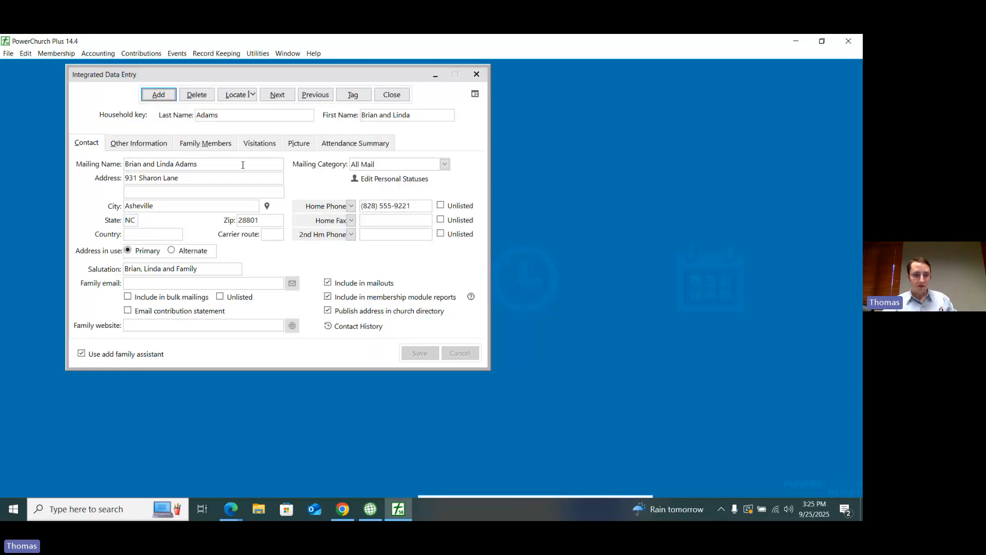
pyautogui.click(213, 147)
pyautogui.doubleClick(199, 177)
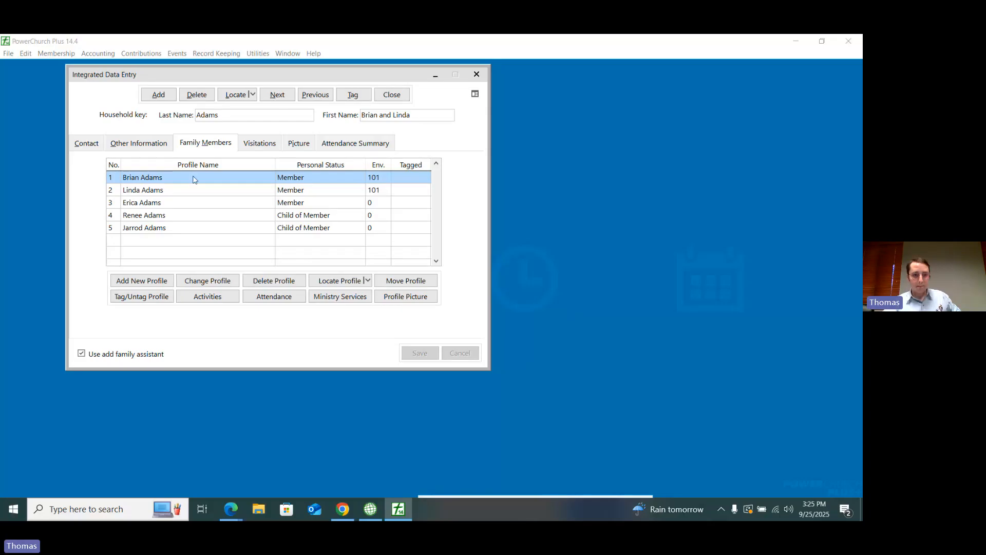
# Step: Set the personal status of the household's first family member to Pastor
pyautogui.click(334, 273)
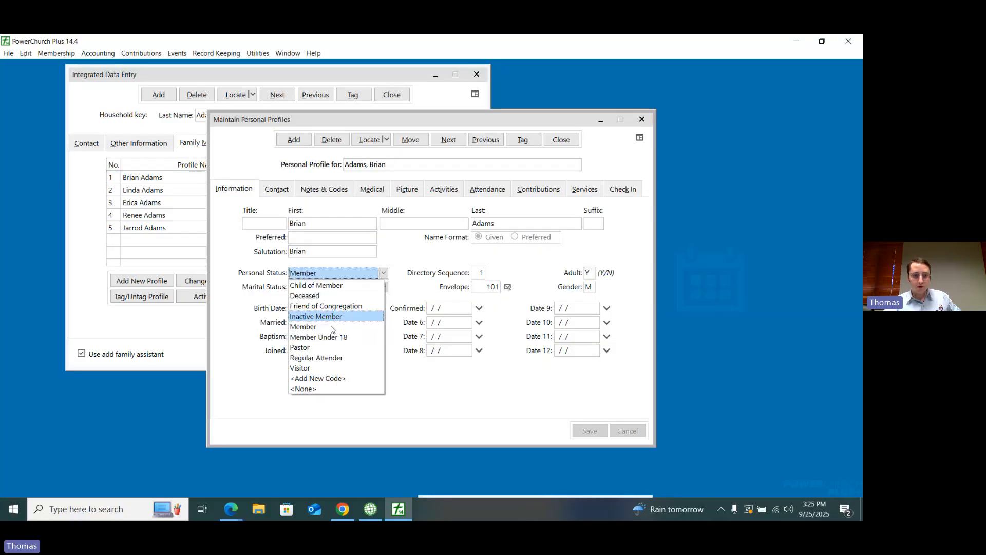
pyautogui.click(317, 349)
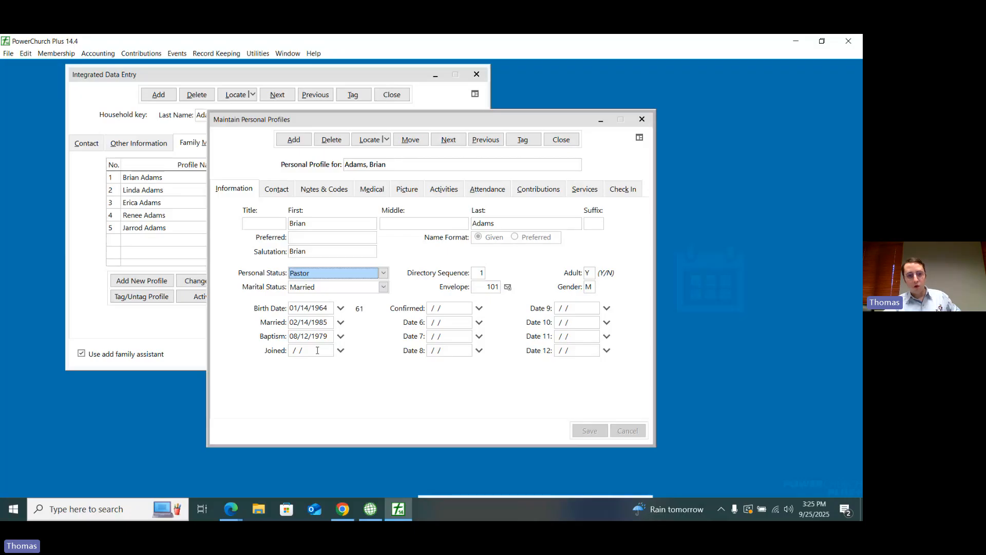
# Step: Try Inactive Member as the personal status in the open personal profile
pyautogui.click(360, 272)
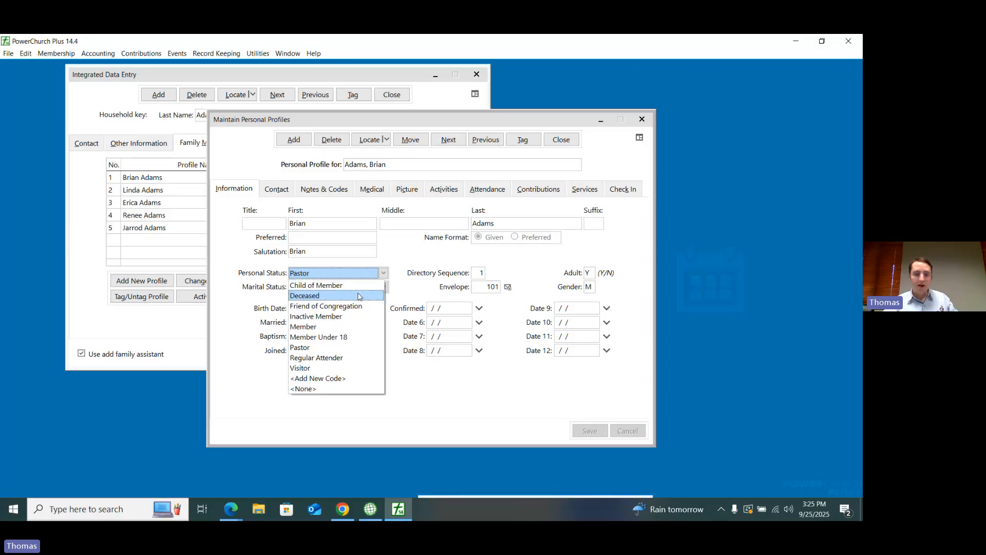
pyautogui.click(315, 316)
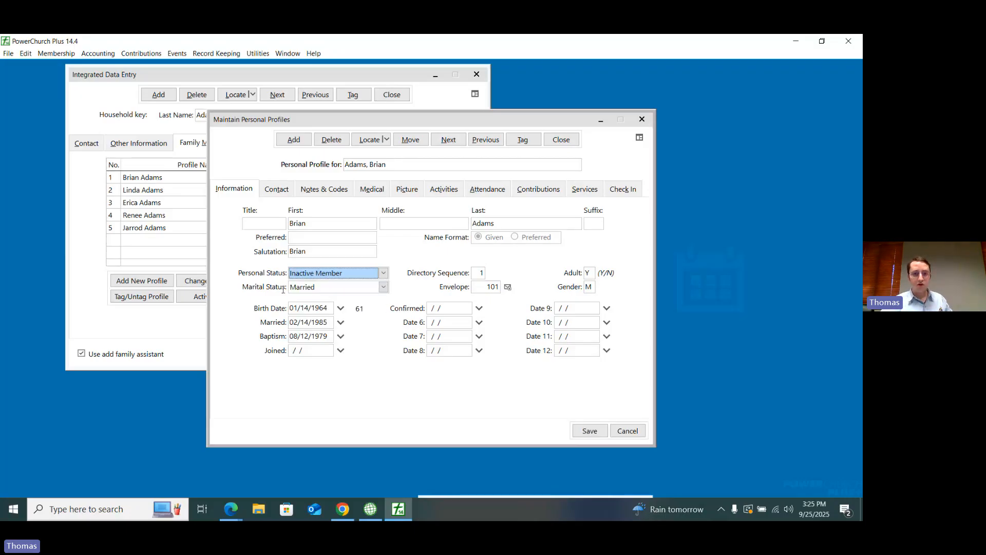
# Step: Close the personal profile without saving the pending status change and close Integrated Data Entry
pyautogui.click(563, 144)
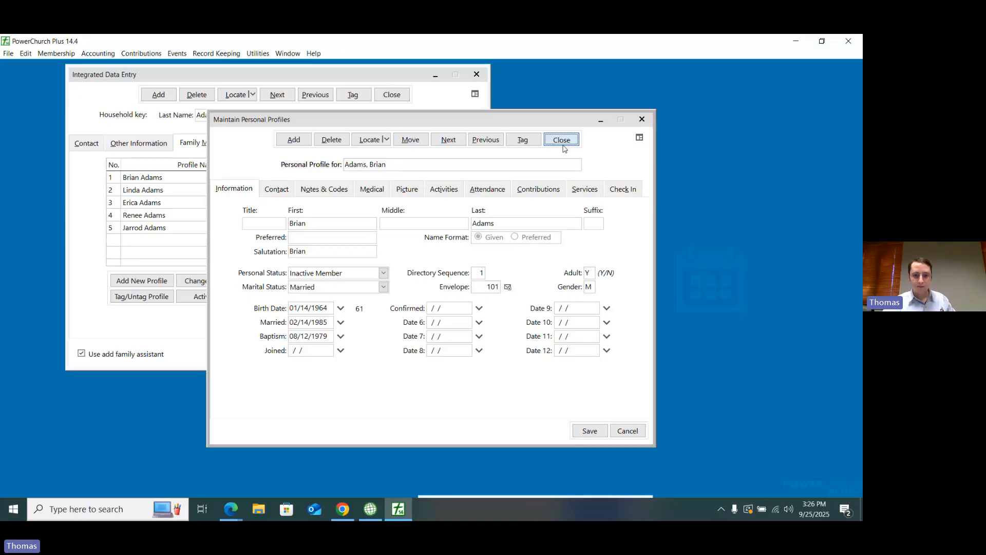
pyautogui.click(434, 307)
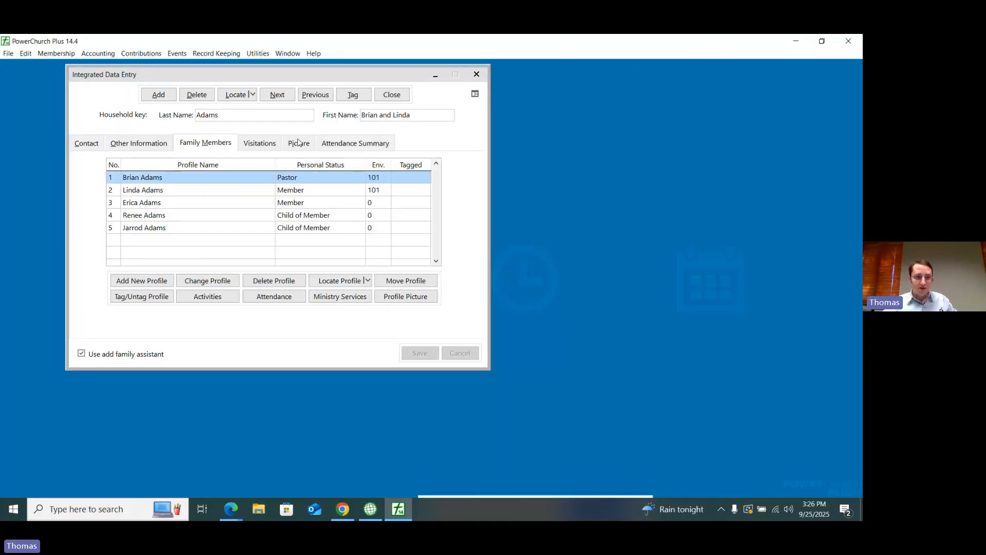
pyautogui.press('Escape')
# Step: Open the custom codes for personal profiles to view the list of personal statuses
pyautogui.click(57, 53)
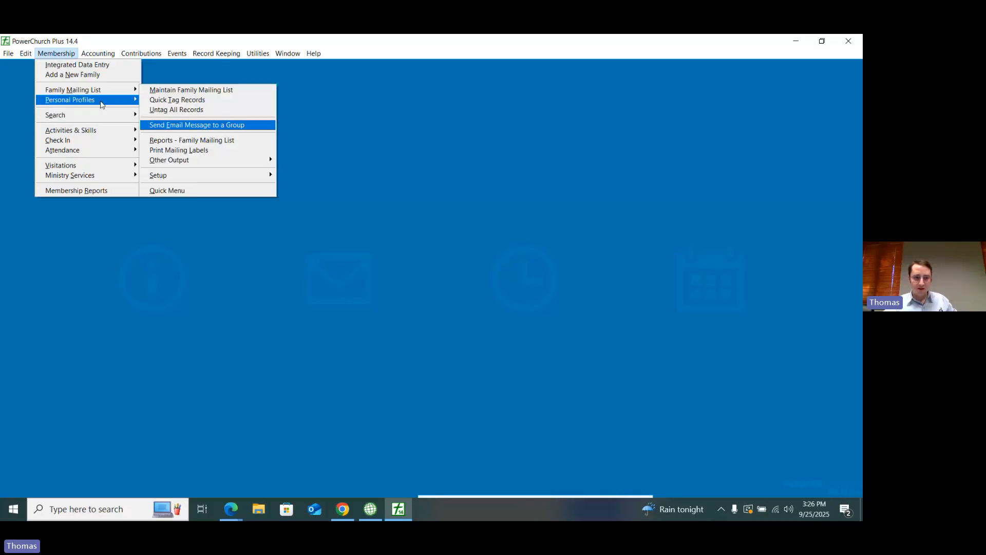
pyautogui.moveTo(100, 104)
pyautogui.moveTo(214, 206)
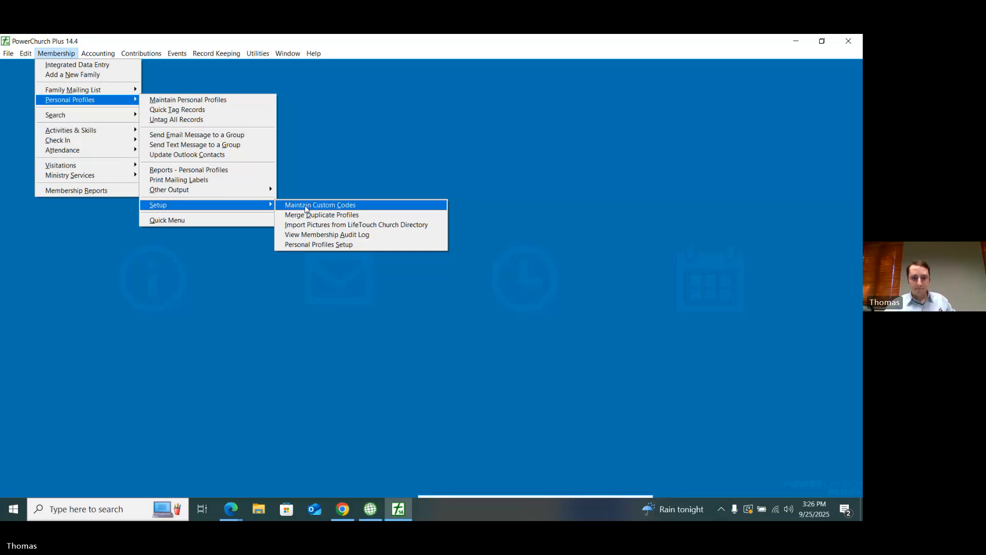
pyautogui.click(307, 206)
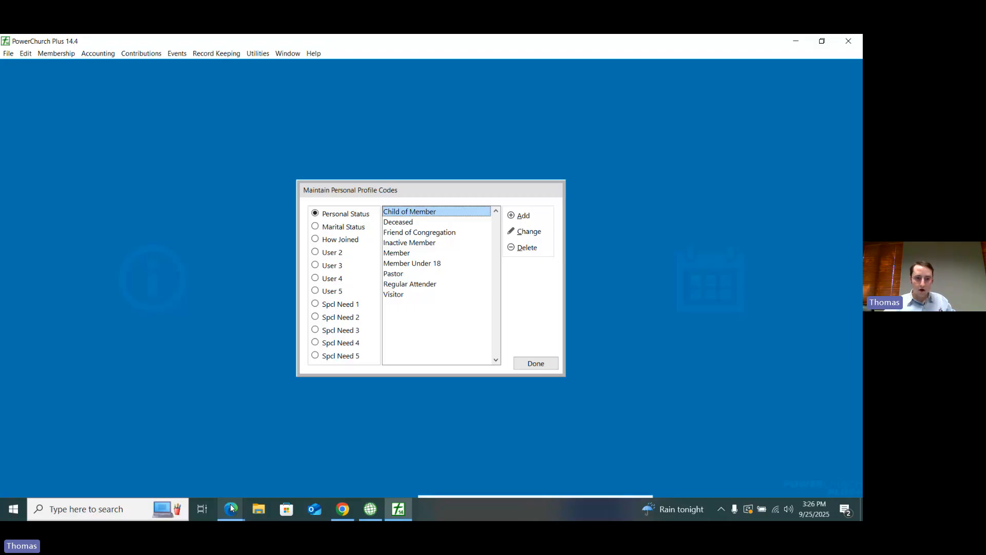
# Step: Switch to Empower and open the Personal Statuses page in the utility options
pyautogui.click(343, 508)
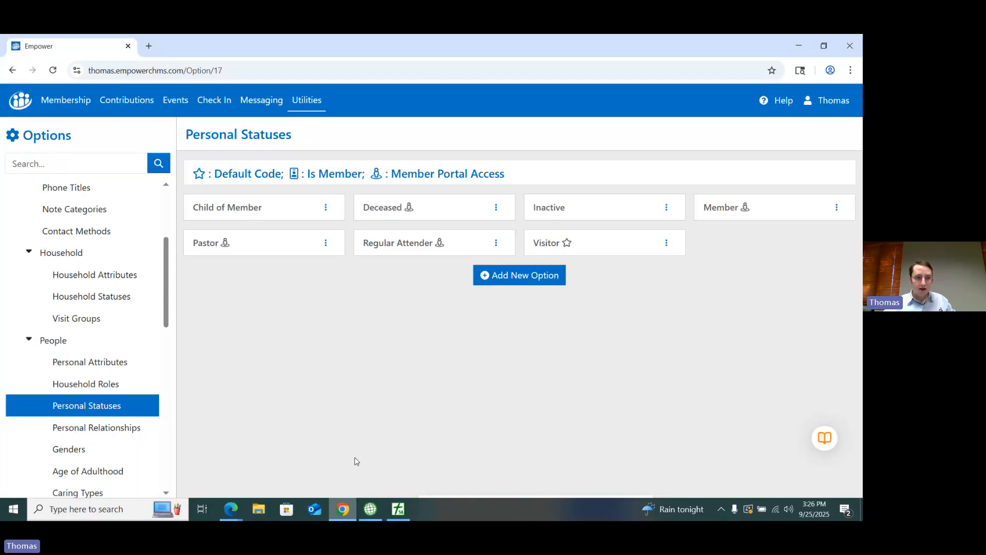
pyautogui.click(307, 102)
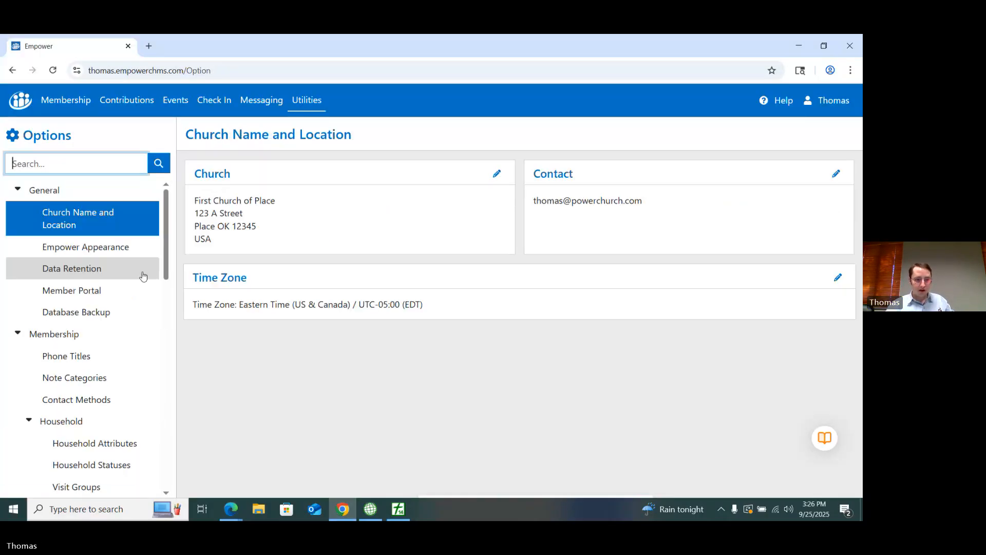
pyautogui.scroll(-4, 143, 276)
pyautogui.click(85, 351)
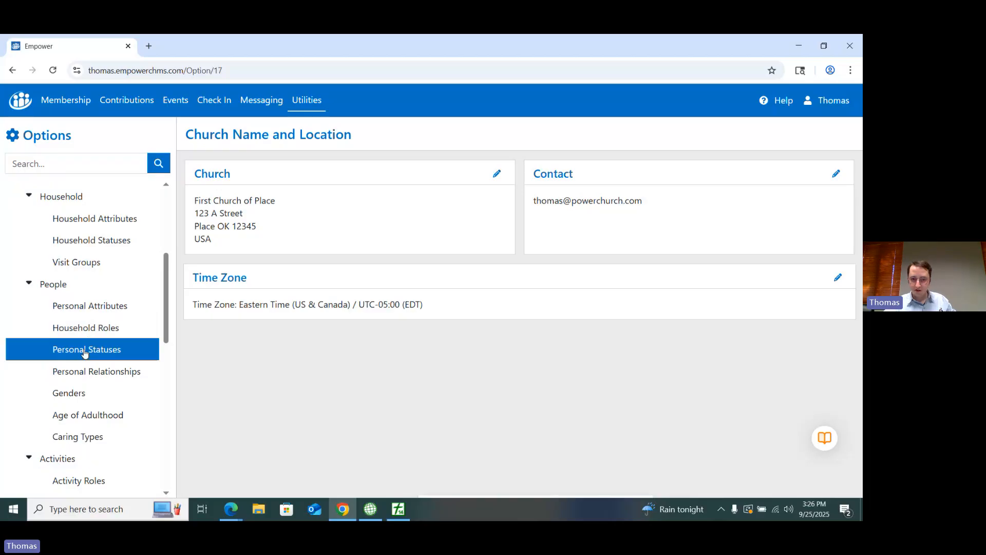
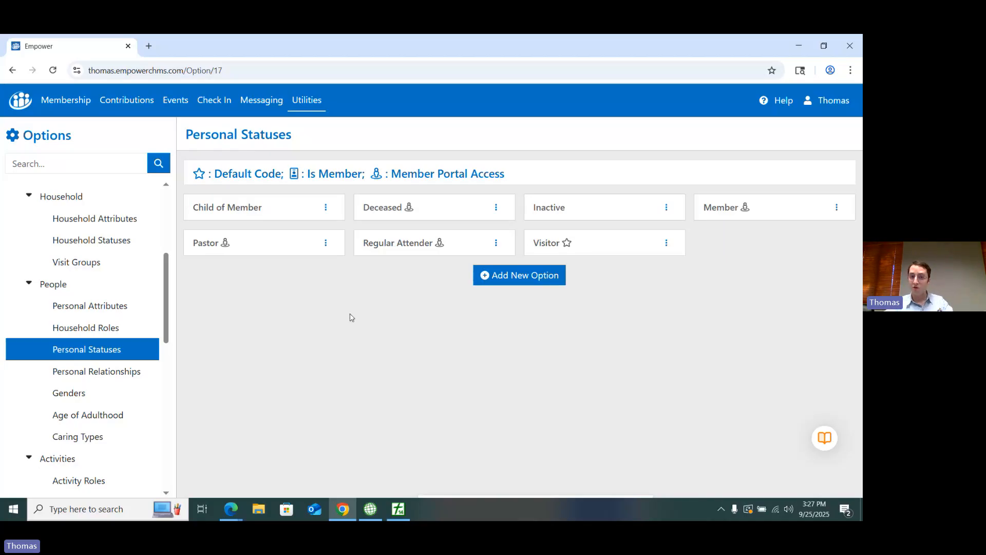
# Step: Switch to PowerChurch Plus and open the All Contribution Statements report at its recipient selection options, using the Daily Amounts format
pyautogui.click(398, 509)
pyautogui.click(535, 364)
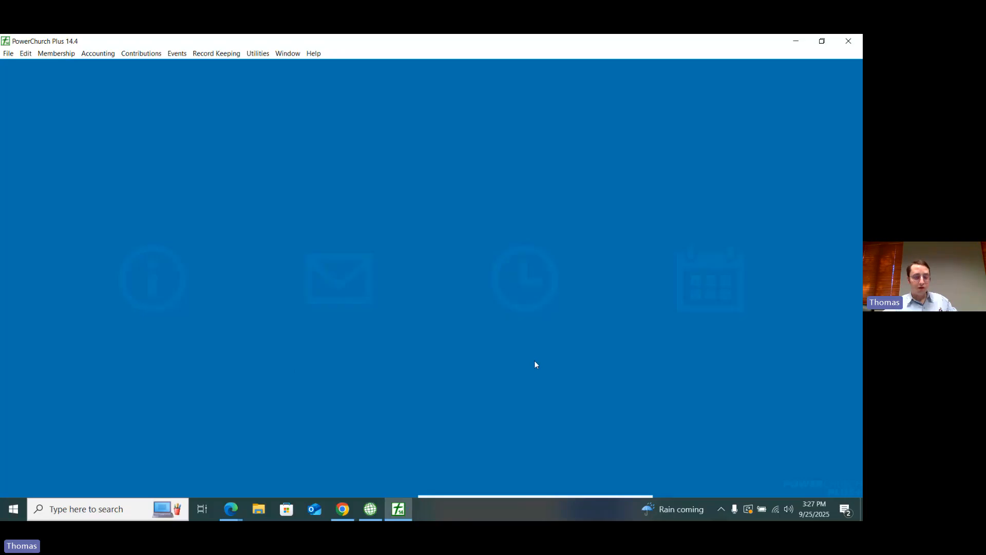
pyautogui.click(141, 53)
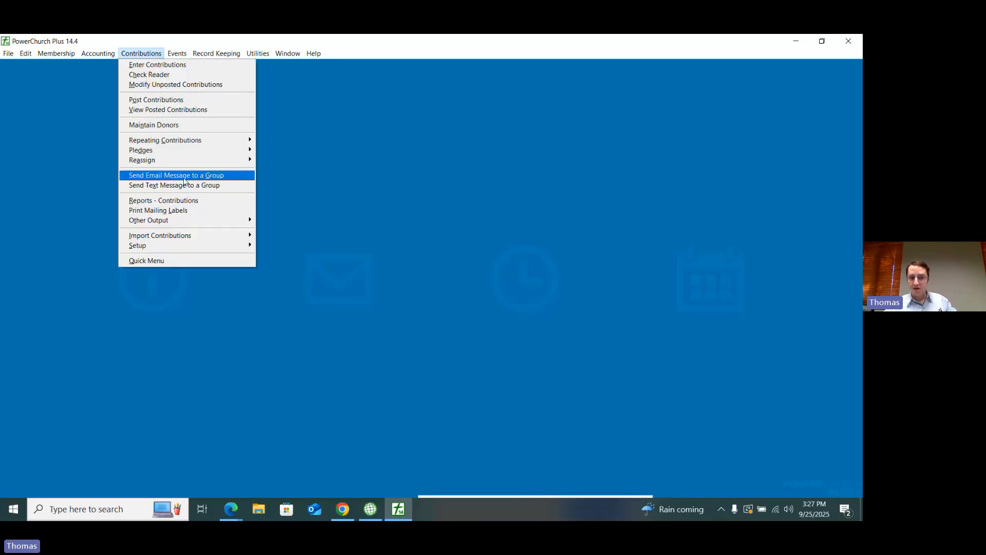
pyautogui.click(173, 201)
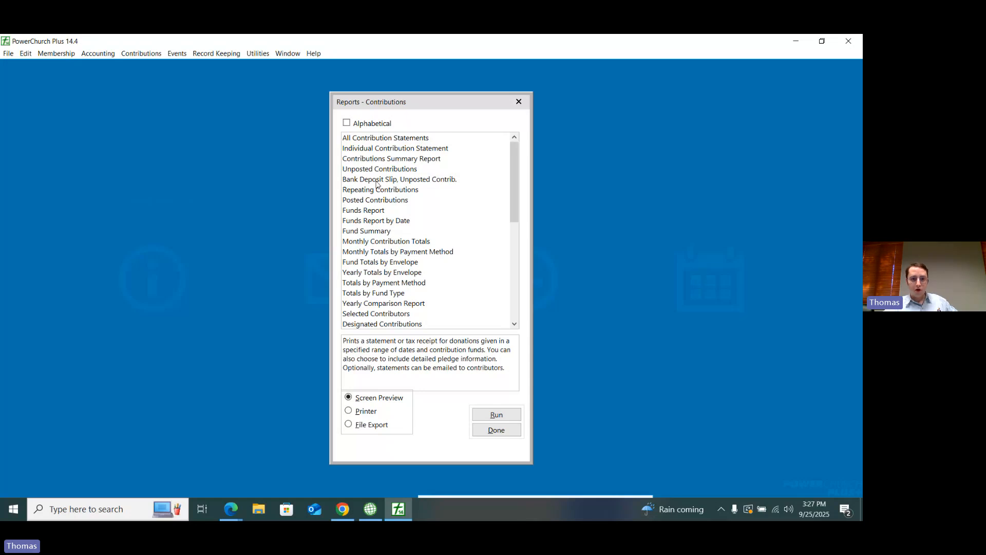
pyautogui.click(378, 139)
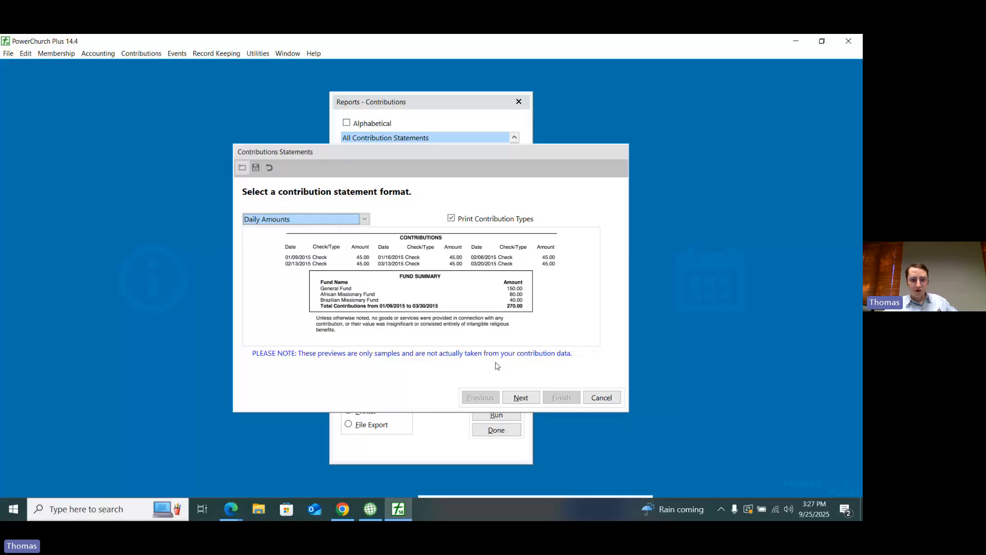
pyautogui.click(521, 397)
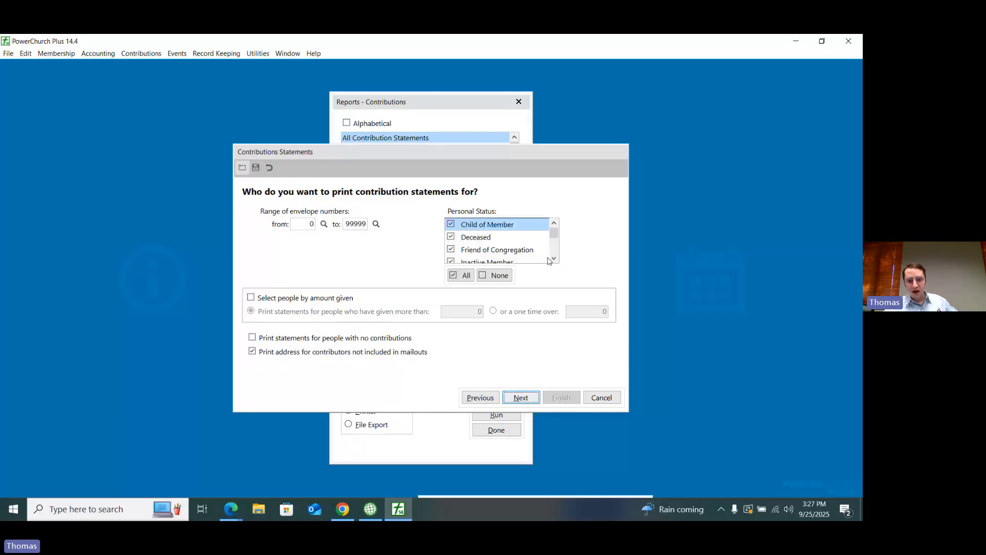
# Step: Try excluding the Visitor personal status from the contribution statements, and leave the statement setup without running it
pyautogui.scroll(-2, 524, 242)
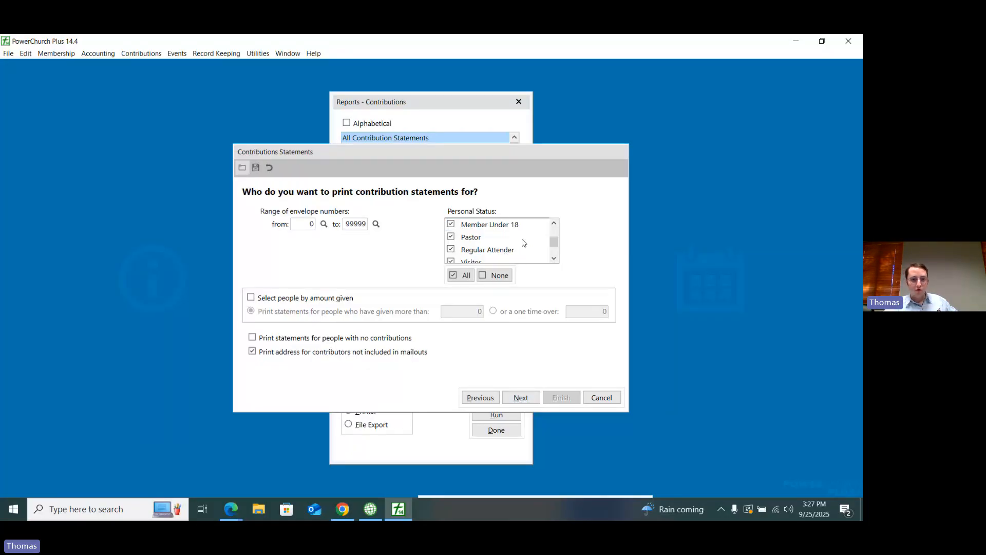
pyautogui.scroll(-1, 524, 243)
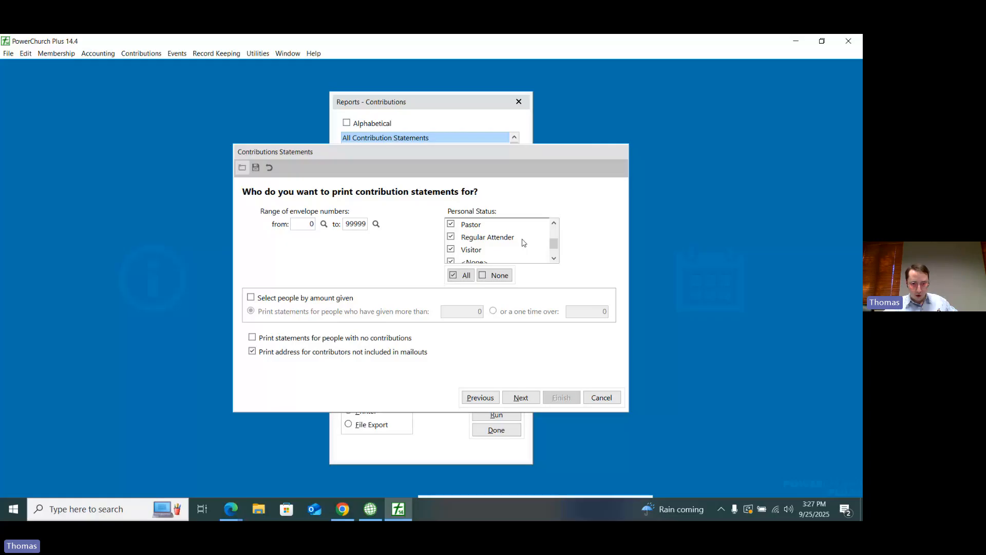
pyautogui.click(516, 252)
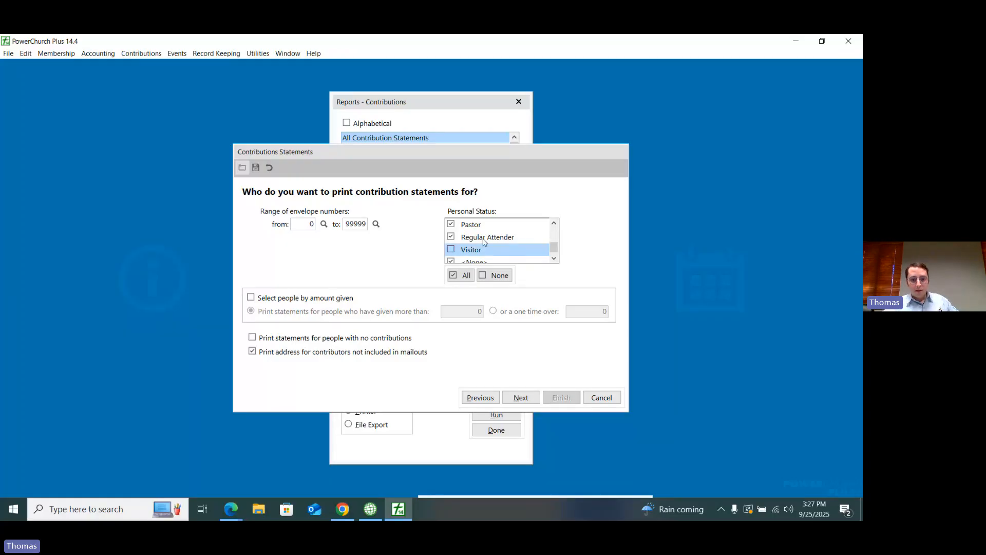
pyautogui.click(496, 398)
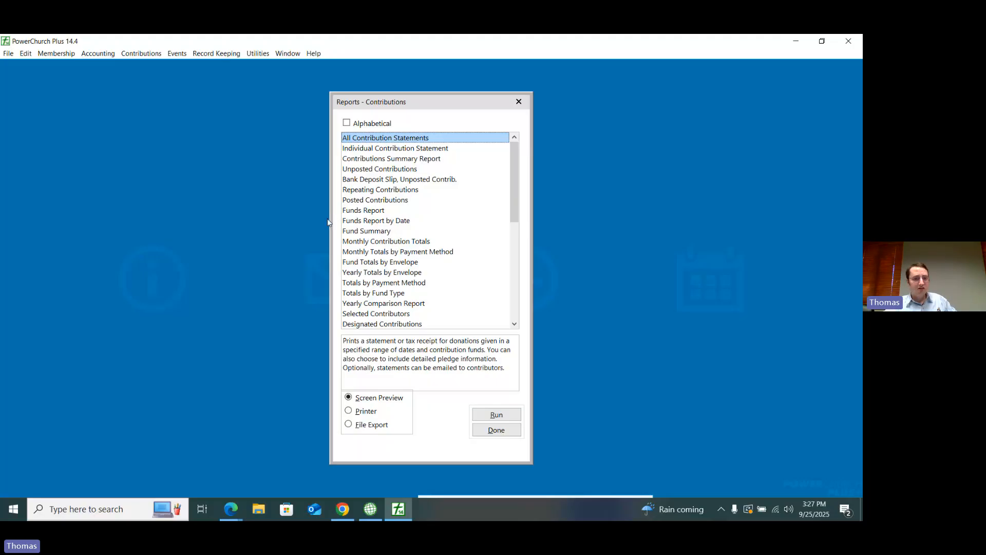
# Step: Run the year-to-date Selected Contributors report for the Visitor personal status only
pyautogui.click(374, 315)
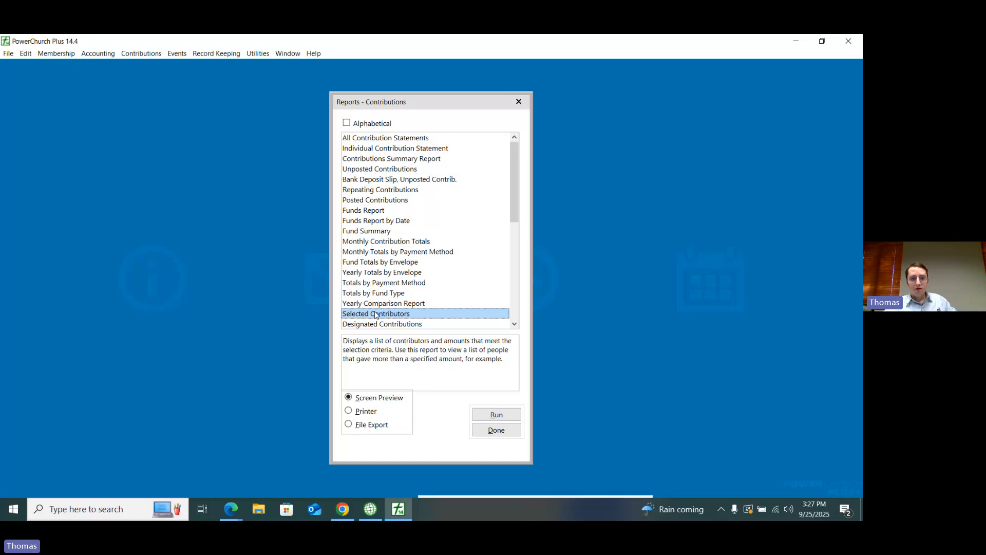
pyautogui.doubleClick(376, 315)
pyautogui.moveTo(413, 342); pyautogui.dragTo(419, 357)
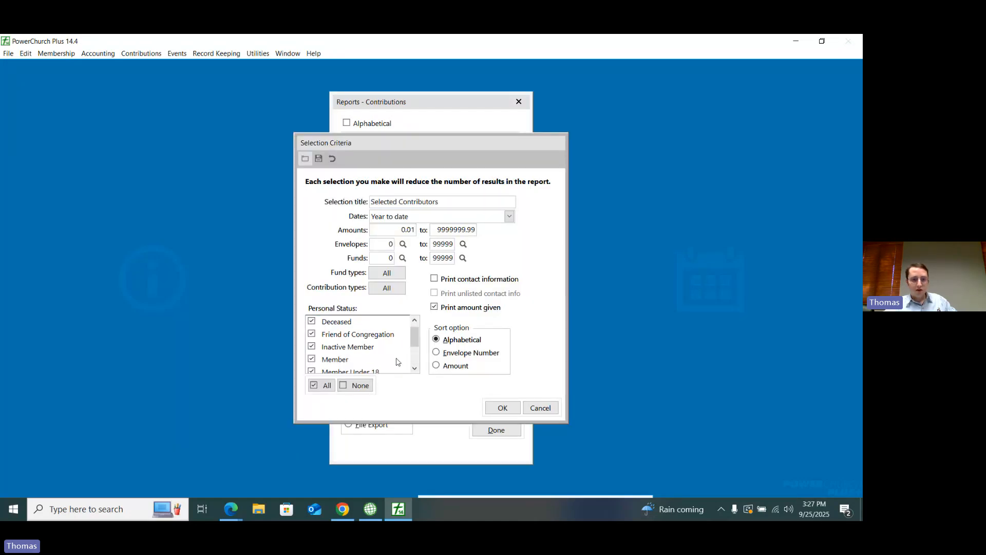
pyautogui.scroll(-1, 396, 361)
pyautogui.click(355, 385)
pyautogui.click(313, 372)
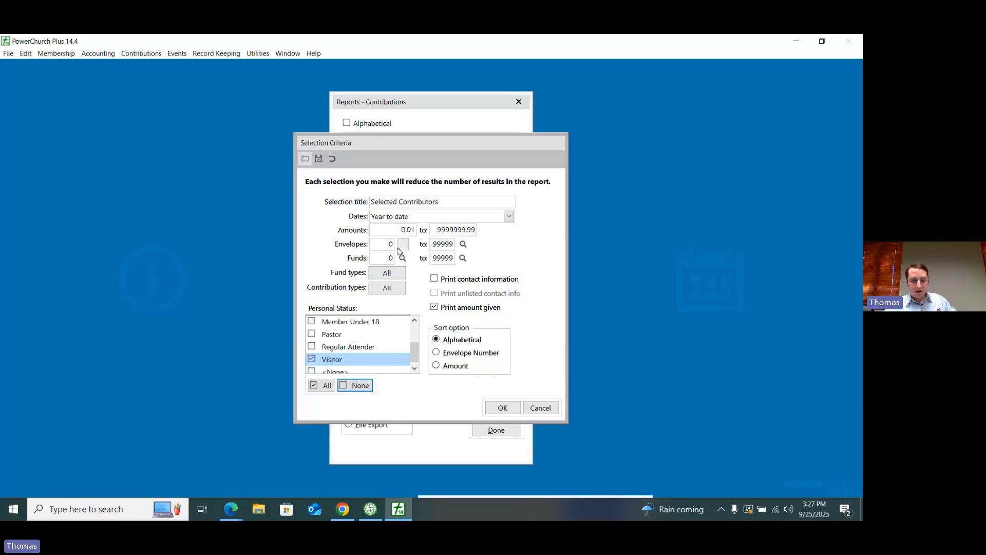
pyautogui.click(502, 408)
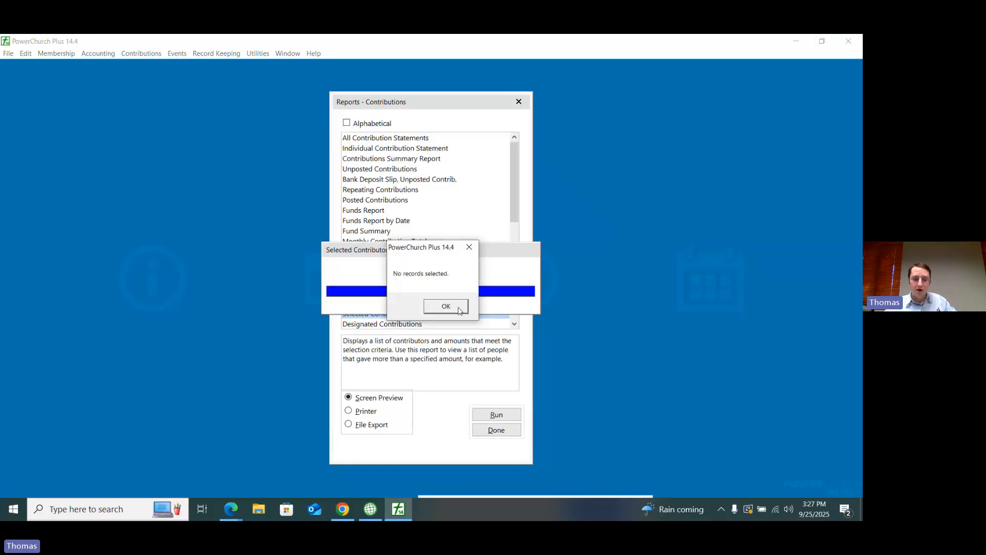
pyautogui.click(459, 311)
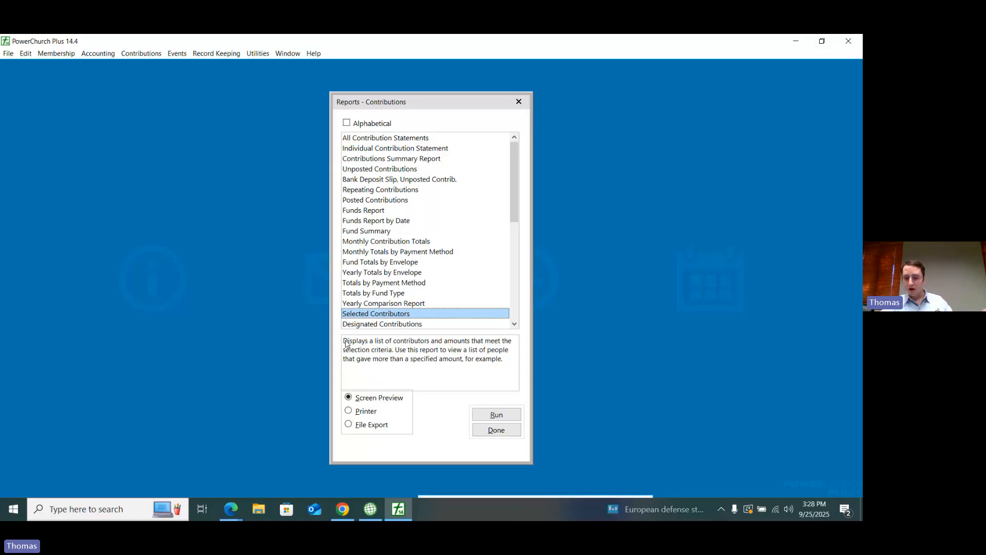
# Step: Switch to Empower and start a contribution statement batch described as "test statements", continuing to its donor filter options
pyautogui.click(343, 510)
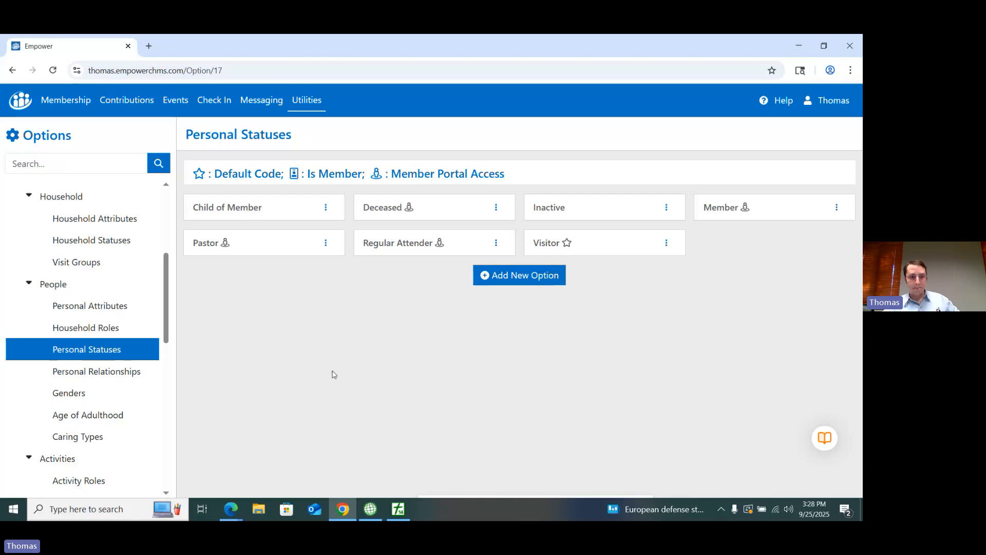
pyautogui.click(119, 102)
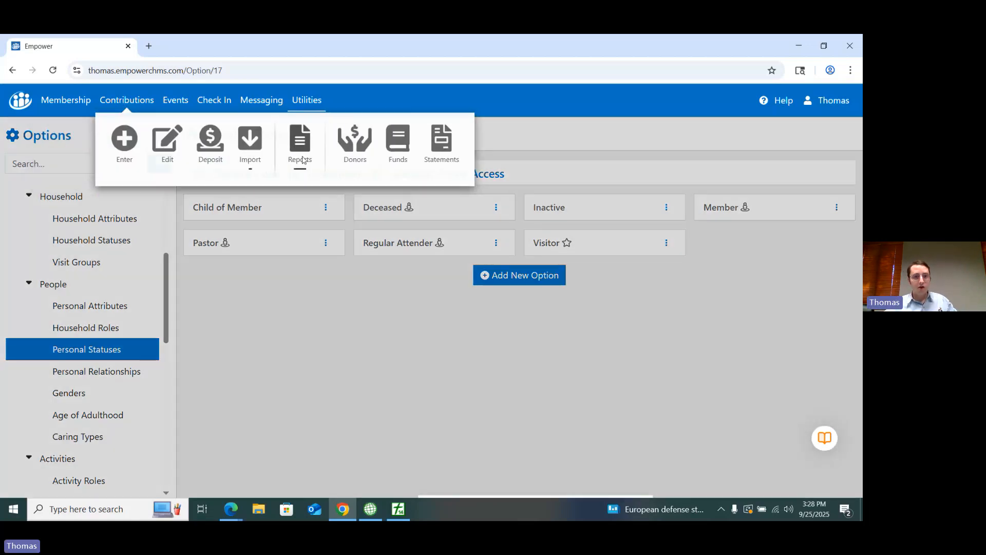
pyautogui.click(440, 148)
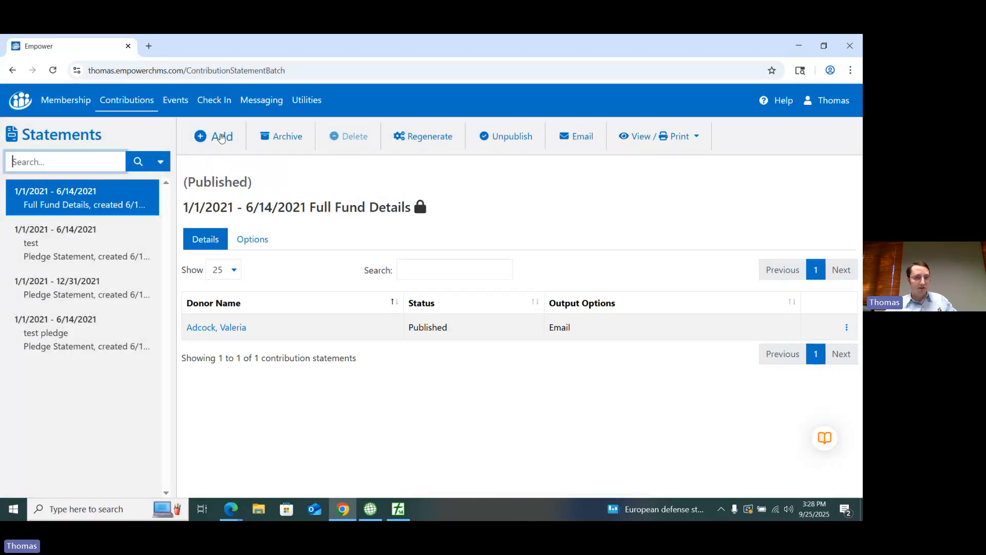
pyautogui.click(221, 136)
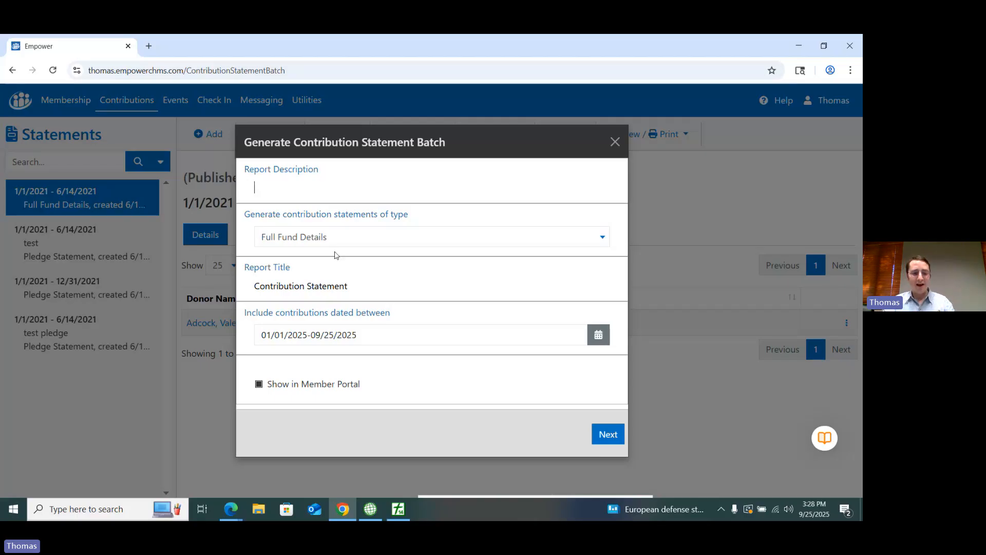
pyautogui.write('test state')
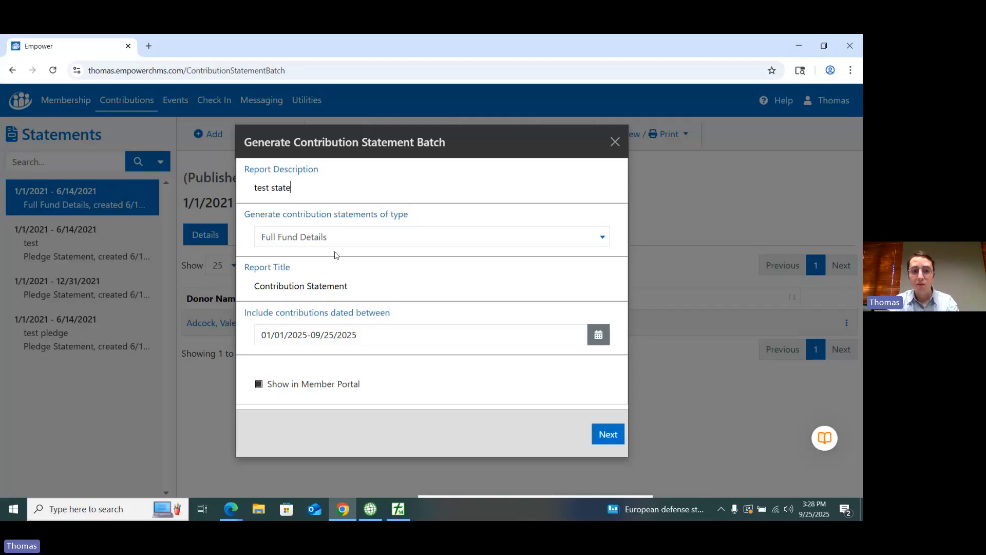
pyautogui.write('ments')
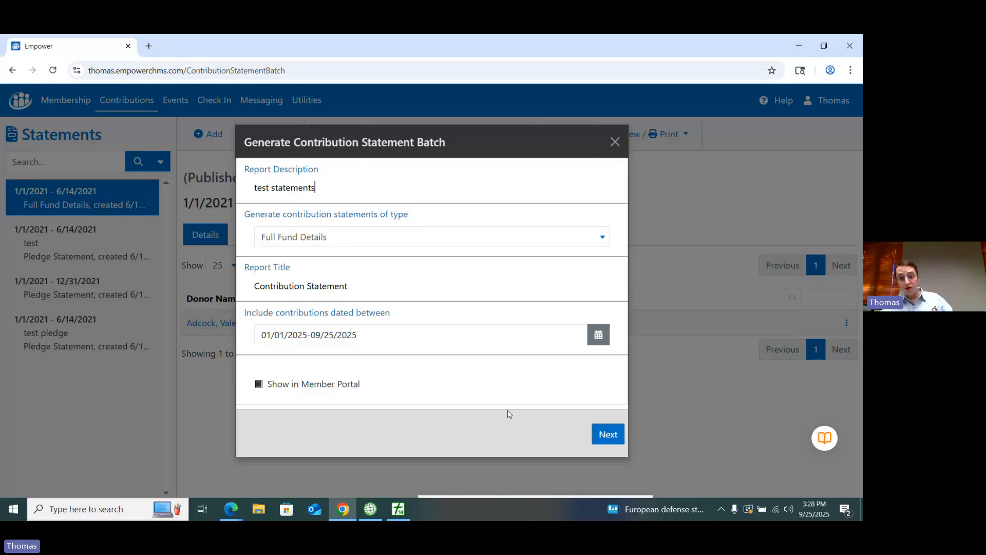
pyautogui.click(606, 436)
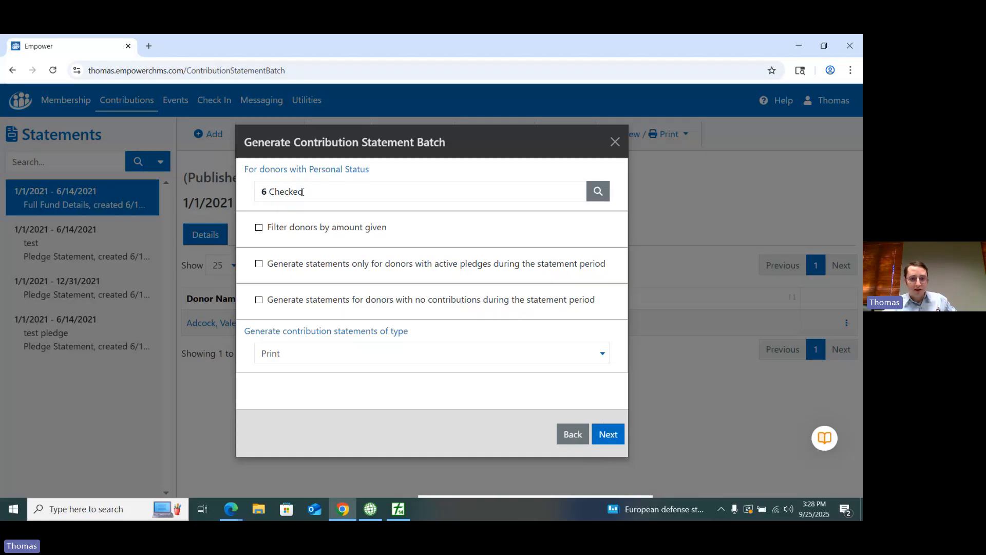
# Step: Limit the statement batch to donors with the Member personal status, excluding all other statuses and unassigned donors
pyautogui.click(596, 194)
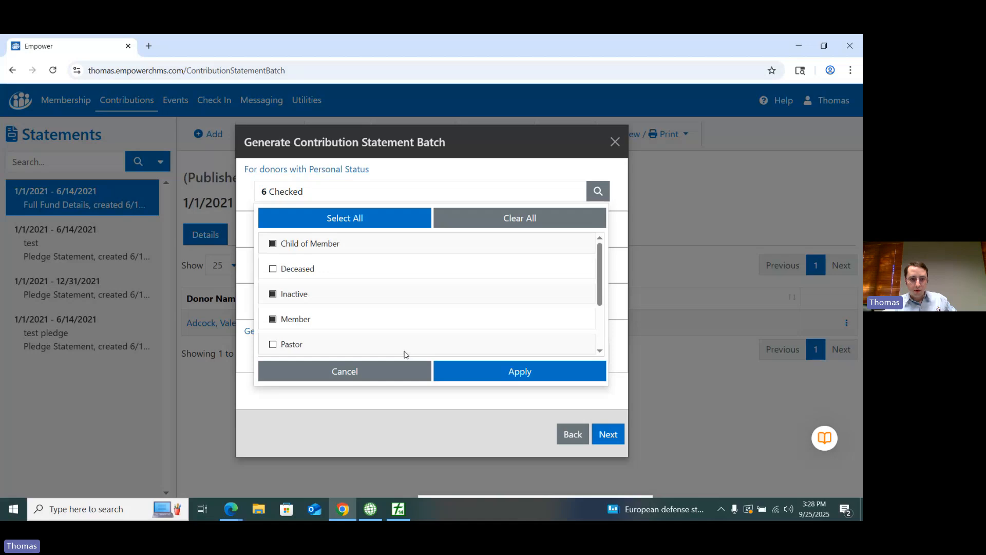
pyautogui.click(467, 370)
pyautogui.click(494, 192)
pyautogui.click(273, 294)
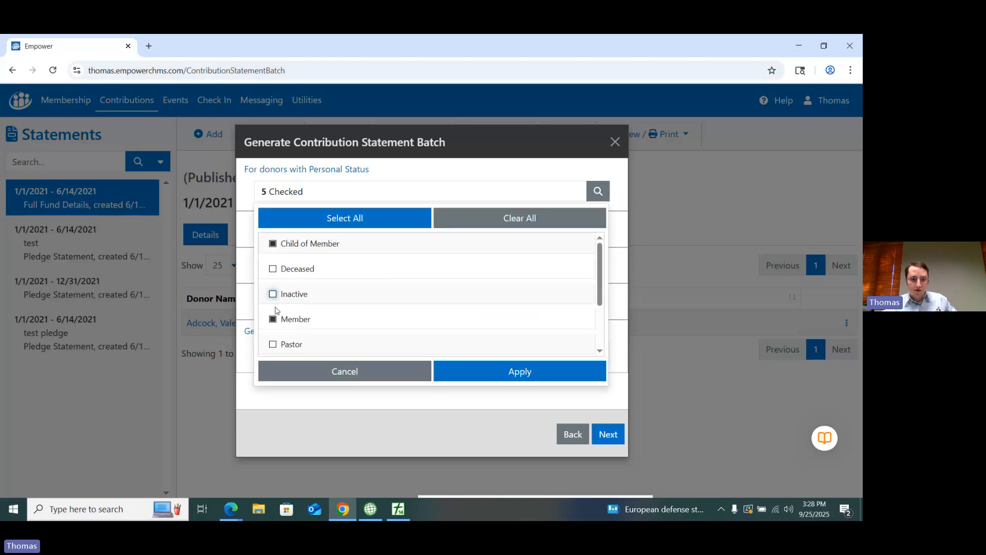
pyautogui.click(273, 243)
pyautogui.scroll(-2, 334, 296)
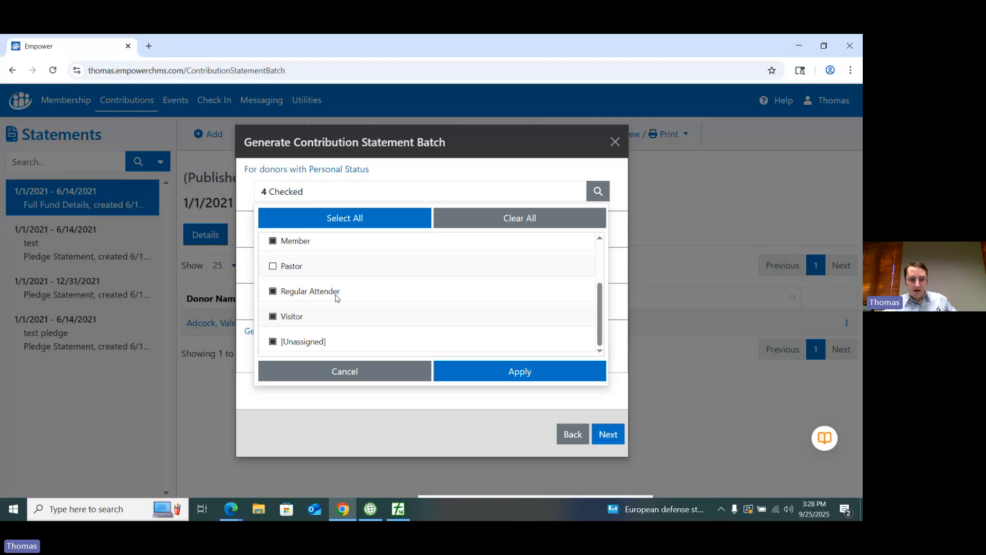
pyautogui.click(273, 290)
pyautogui.click(273, 315)
pyautogui.click(273, 340)
pyautogui.click(488, 377)
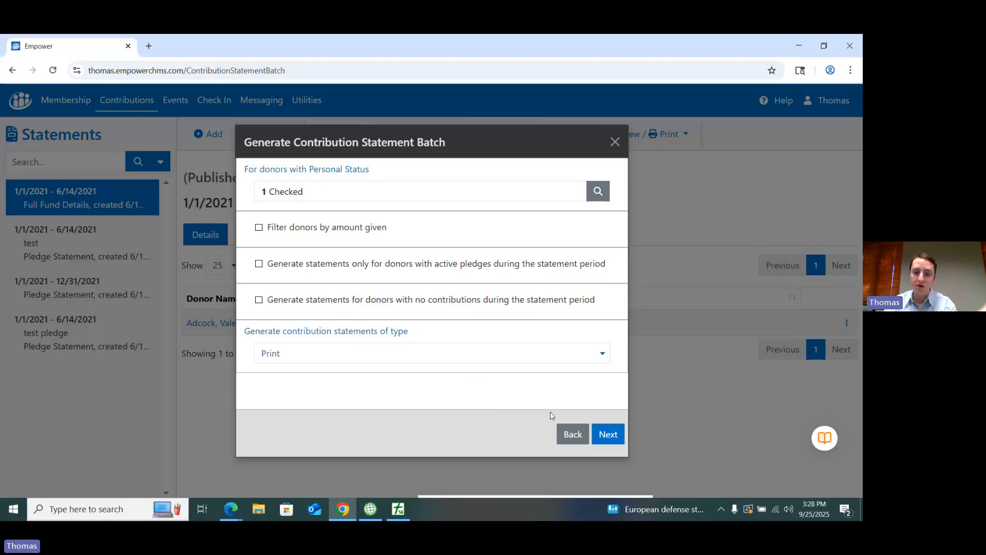
# Step: Discard the contribution statement batch without generating it and return to the Empower dashboard
pyautogui.click(571, 434)
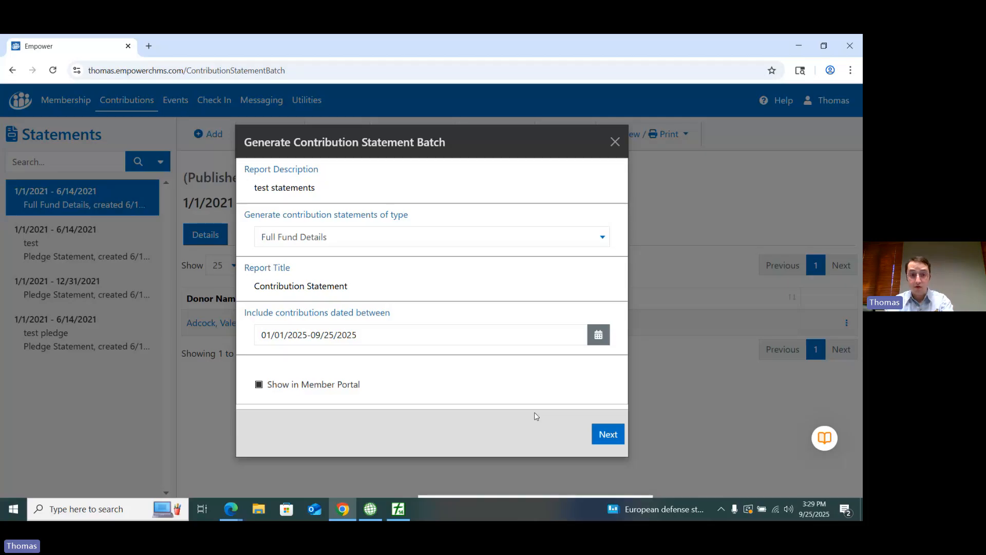
pyautogui.click(614, 143)
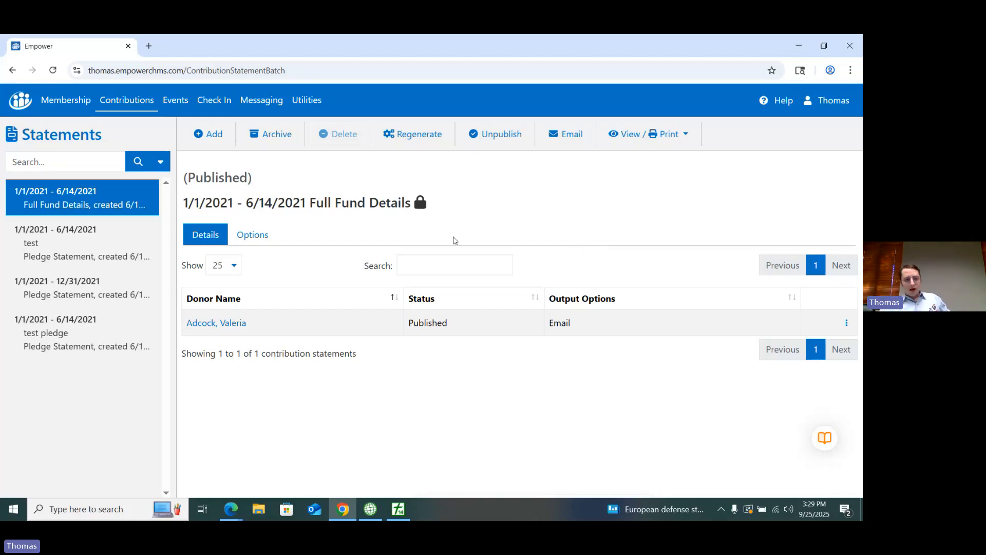
pyautogui.click(62, 105)
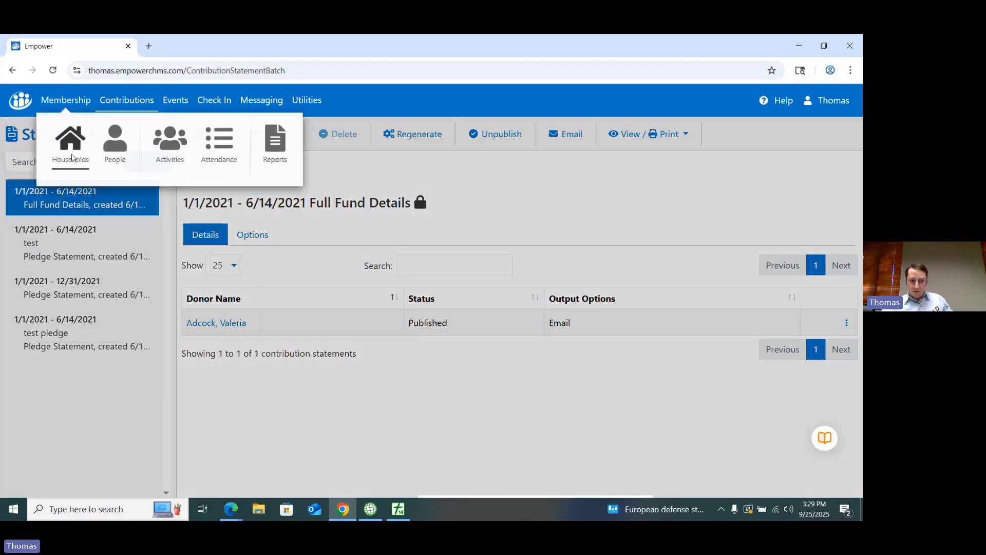
pyautogui.click(24, 101)
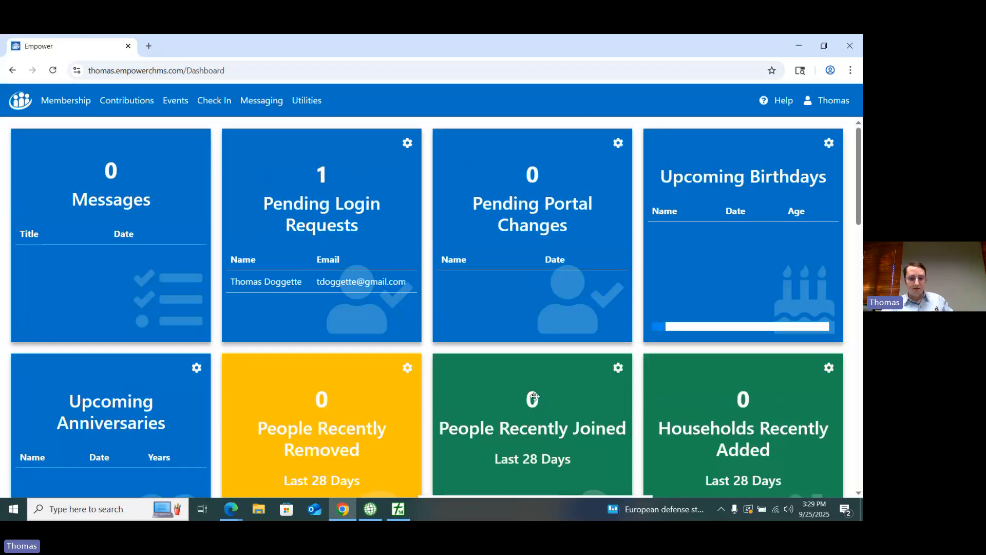
# Step: Switch to PowerChurch Plus and check the personal status of the third listed household's family member, then close Integrated Data Entry
pyautogui.click(414, 512)
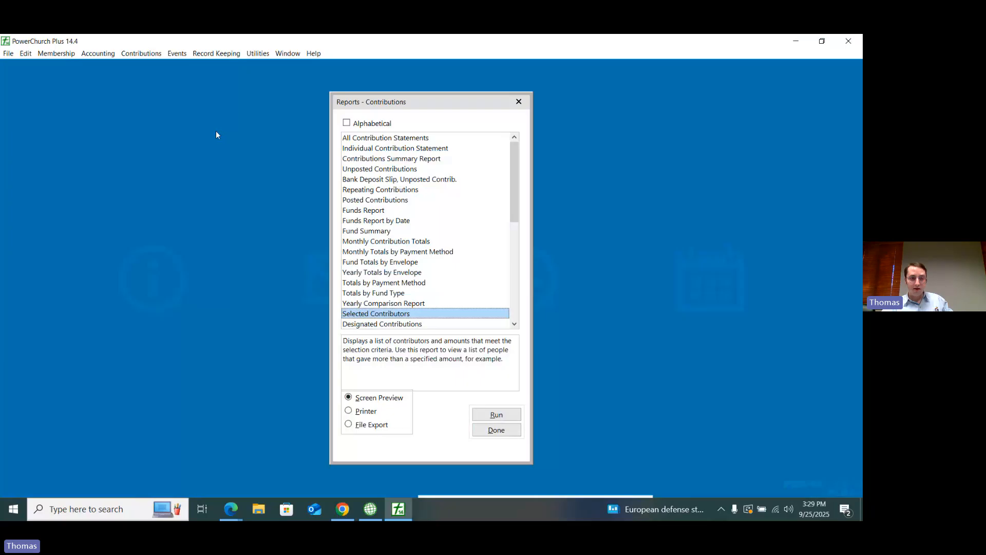
pyautogui.click(56, 54)
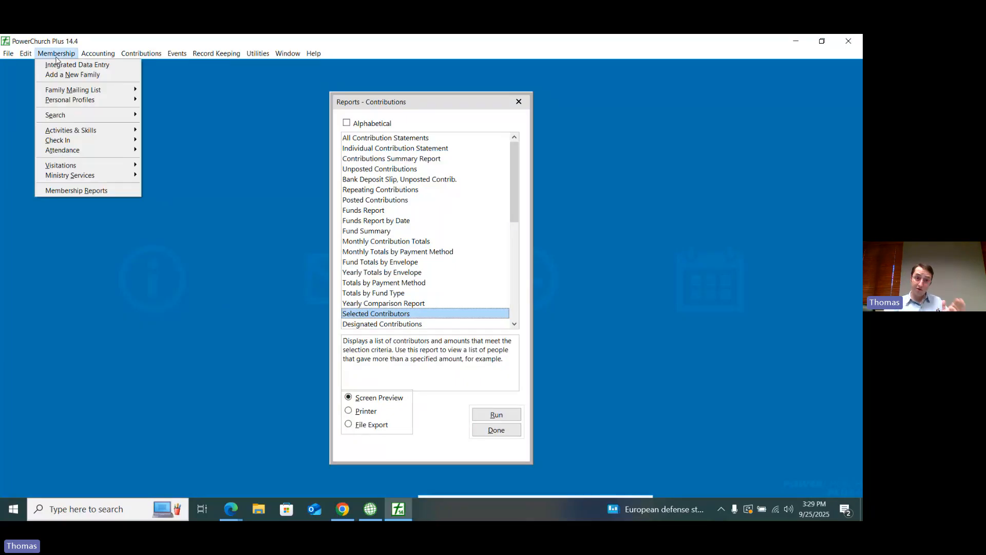
pyautogui.click(82, 67)
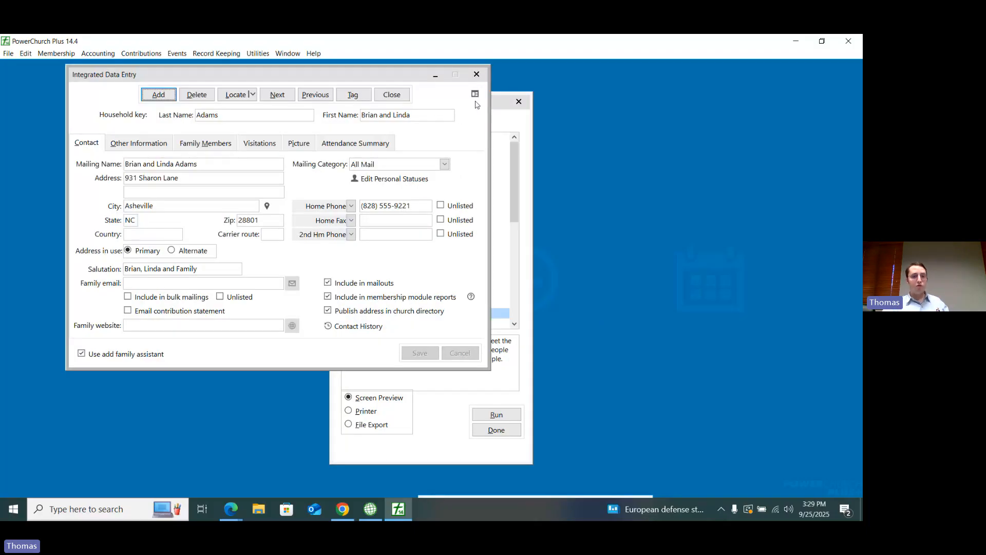
pyautogui.click(474, 94)
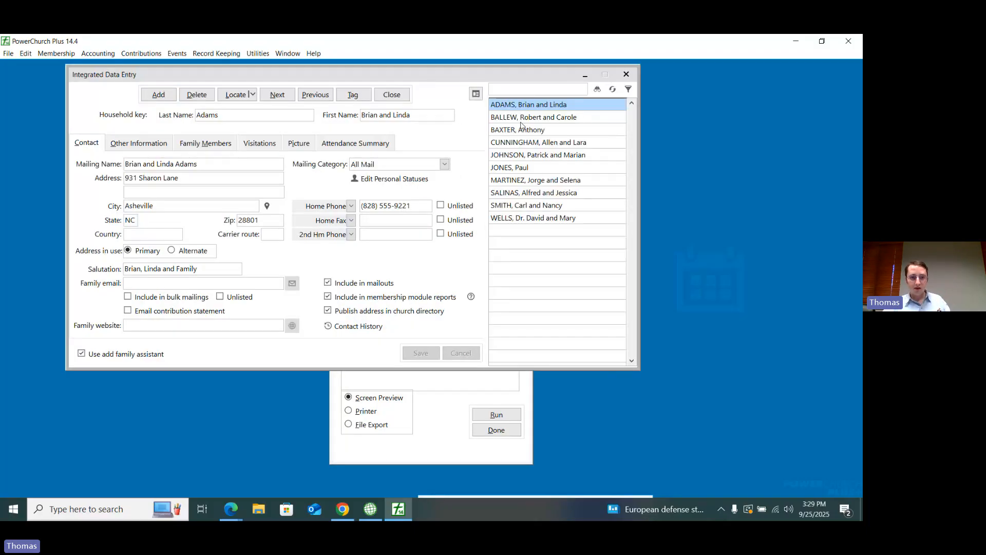
pyautogui.click(524, 129)
pyautogui.click(207, 145)
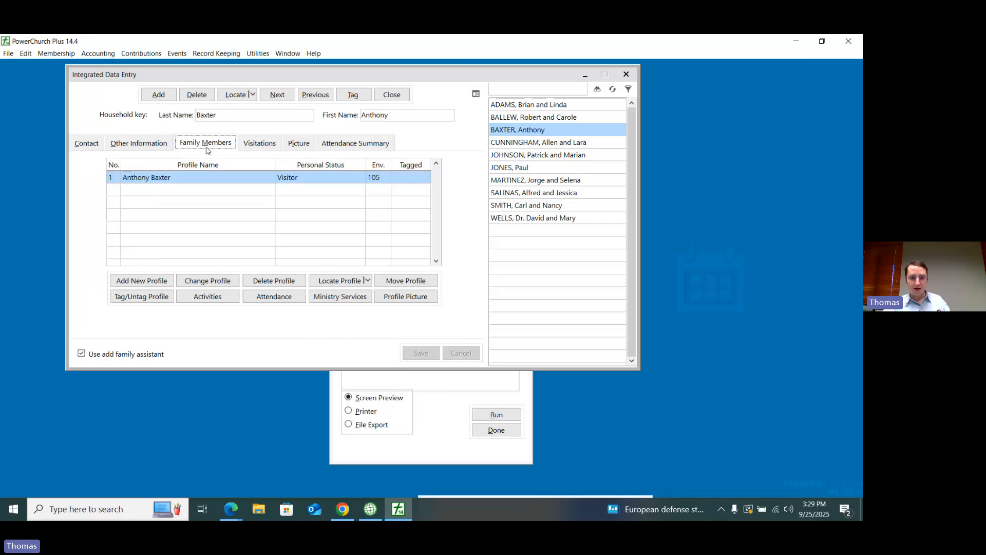
pyautogui.click(393, 97)
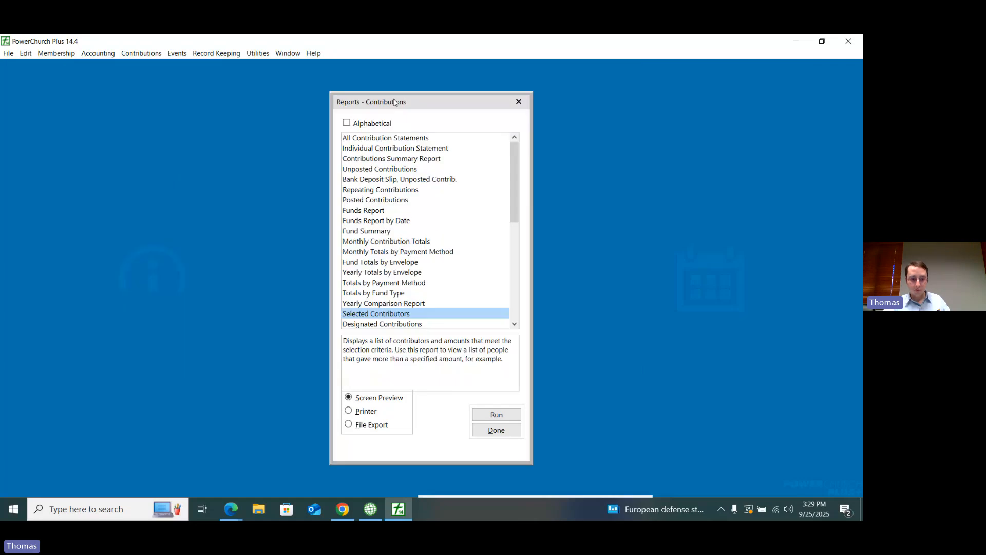
# Step: Minimize the PowerChurch Plus and Empower windows to show the desktop
pyautogui.click(402, 517)
pyautogui.click(800, 46)
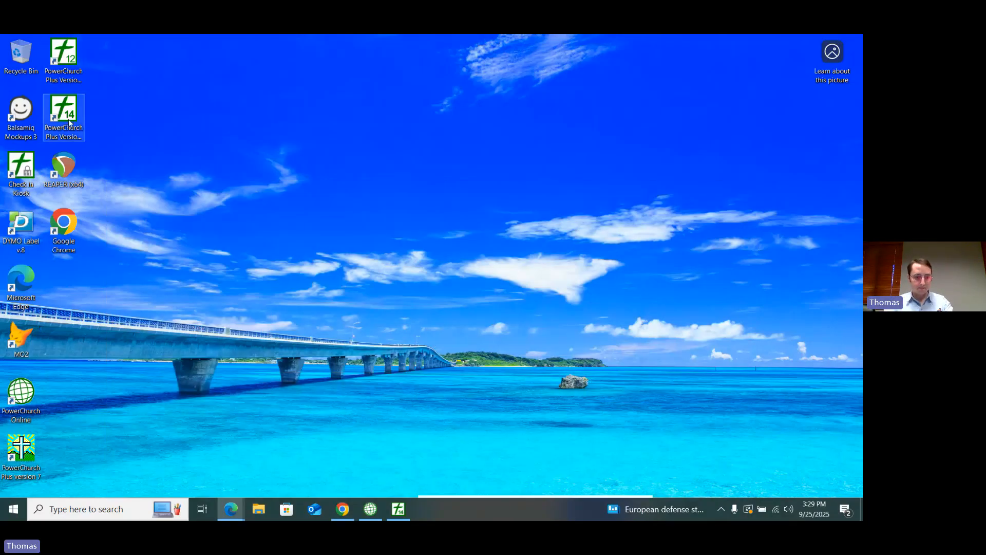
pyautogui.press('super')
pyautogui.write('de')
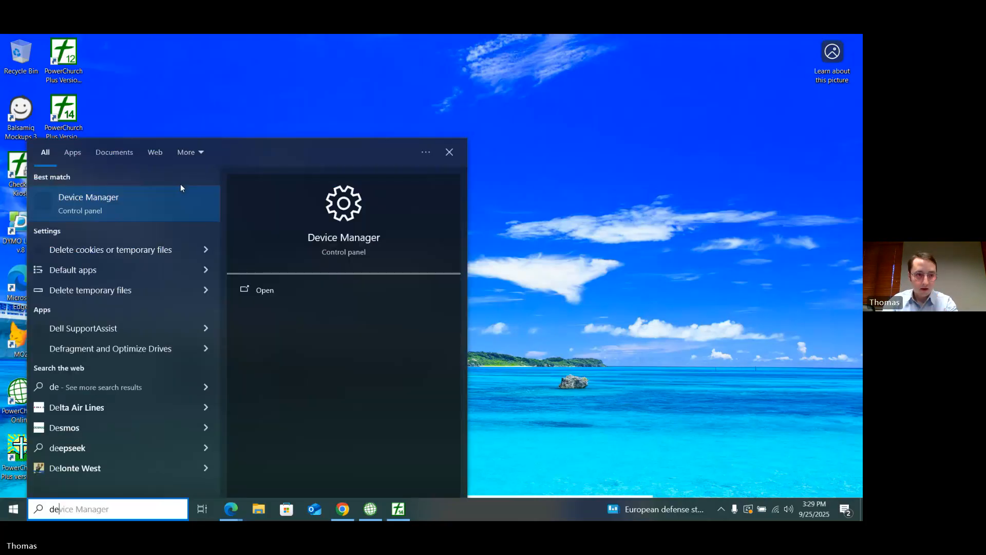
pyautogui.write('m')
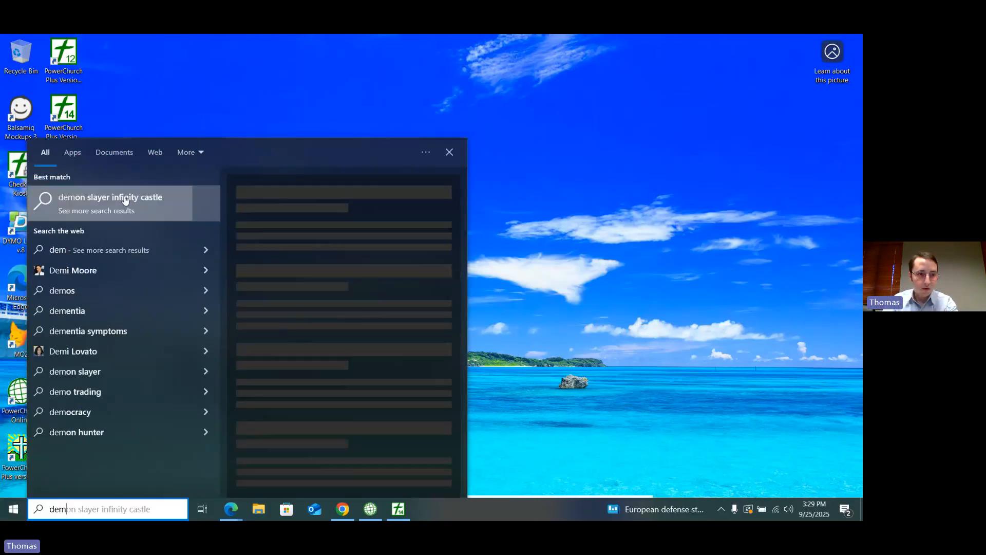
pyautogui.click(171, 133)
pyautogui.click(71, 128)
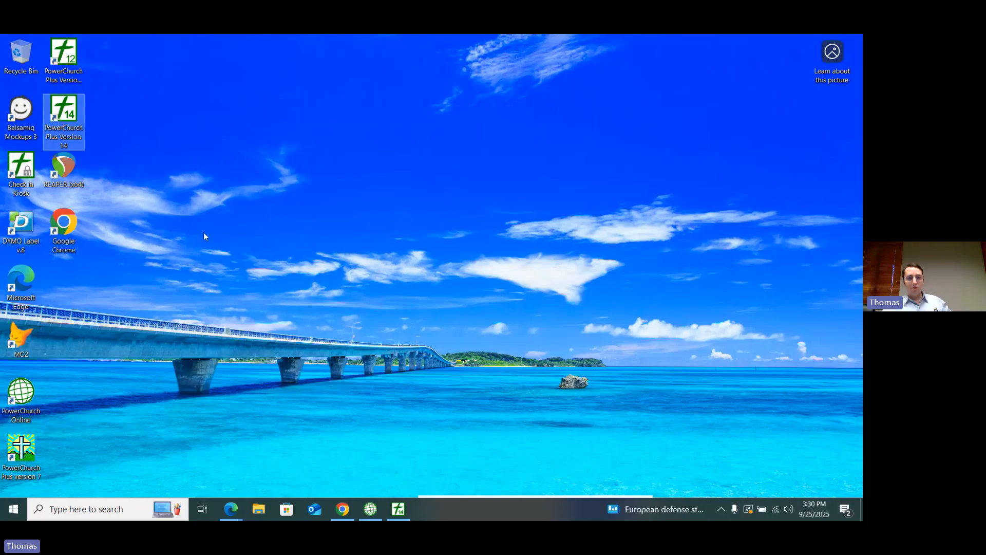
# Step: Switch to PowerChurch Plus and open the family member's personal profile from the third listed household in Integrated Data Entry
pyautogui.click(398, 508)
pyautogui.click(56, 53)
pyautogui.click(54, 65)
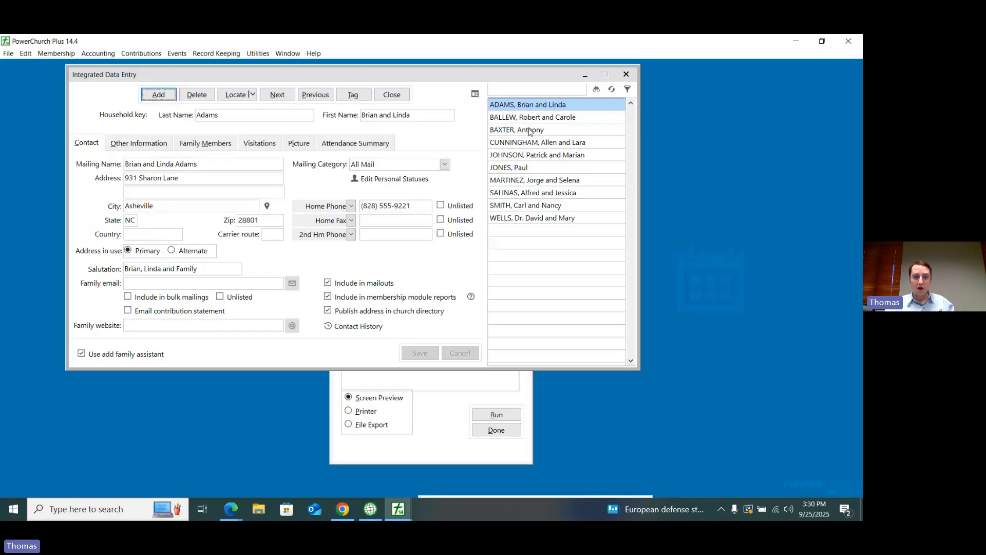
pyautogui.click(530, 132)
pyautogui.click(205, 143)
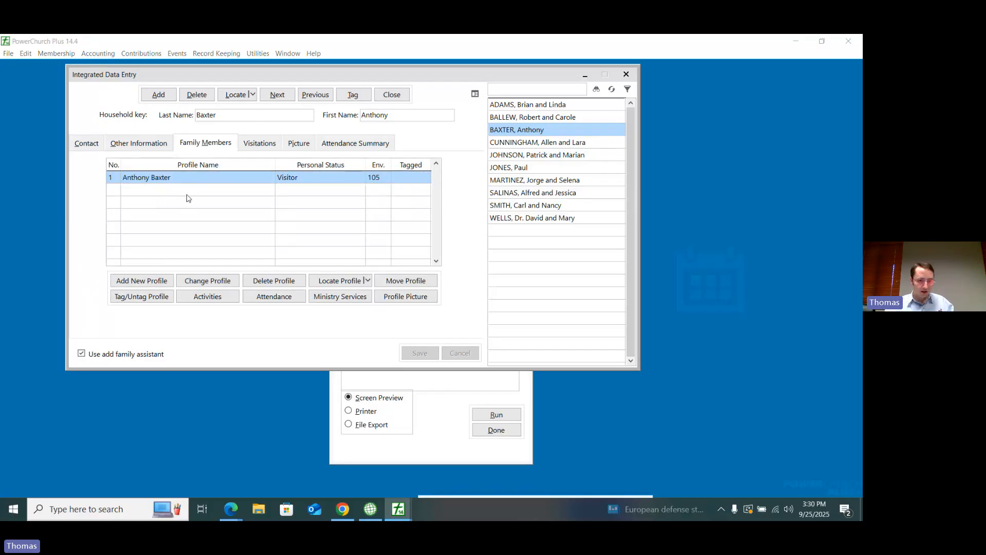
pyautogui.doubleClick(168, 178)
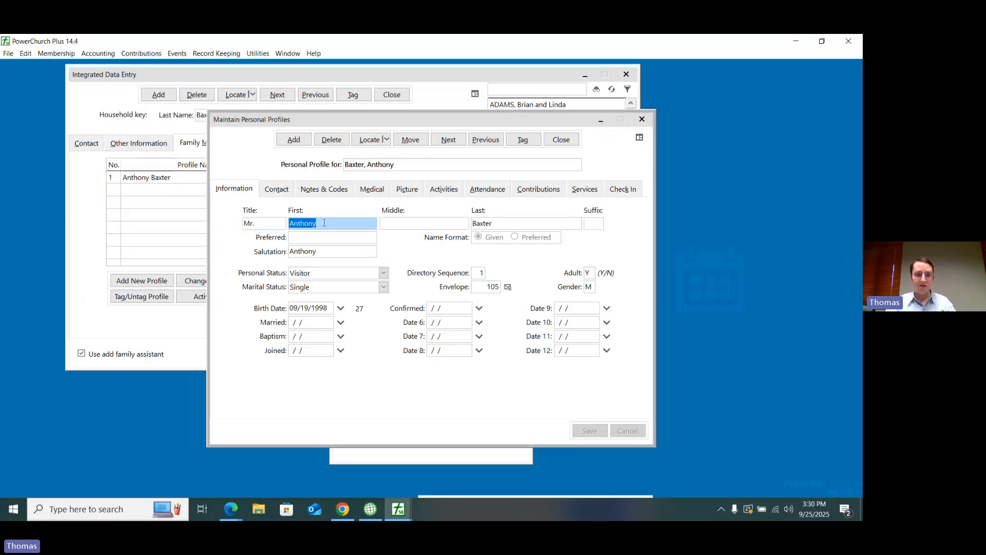
# Step: Append an ampersand and a second person's name to the profile's first name, save it, and close the profile
pyautogui.doubleClick(324, 223)
pyautogui.click(324, 223)
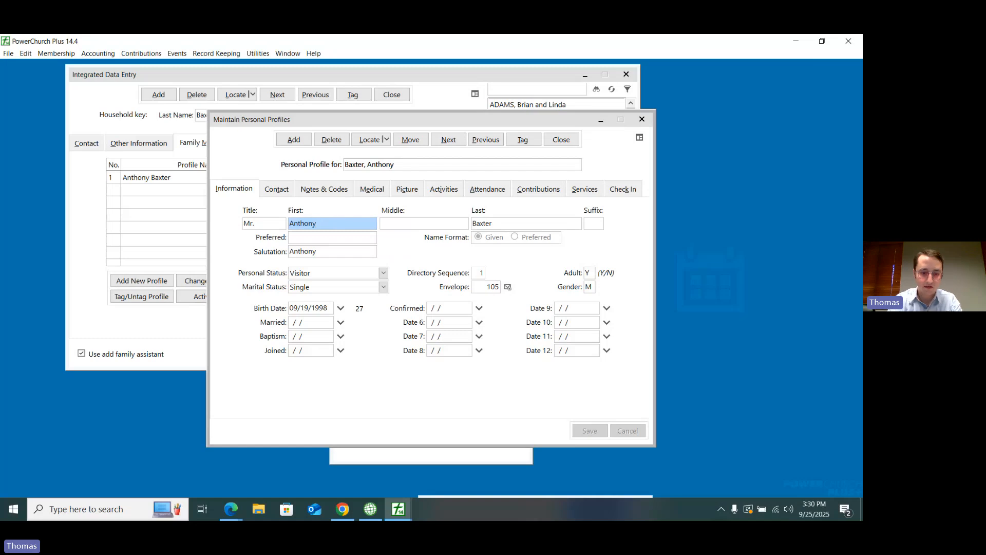
pyautogui.write('& T')
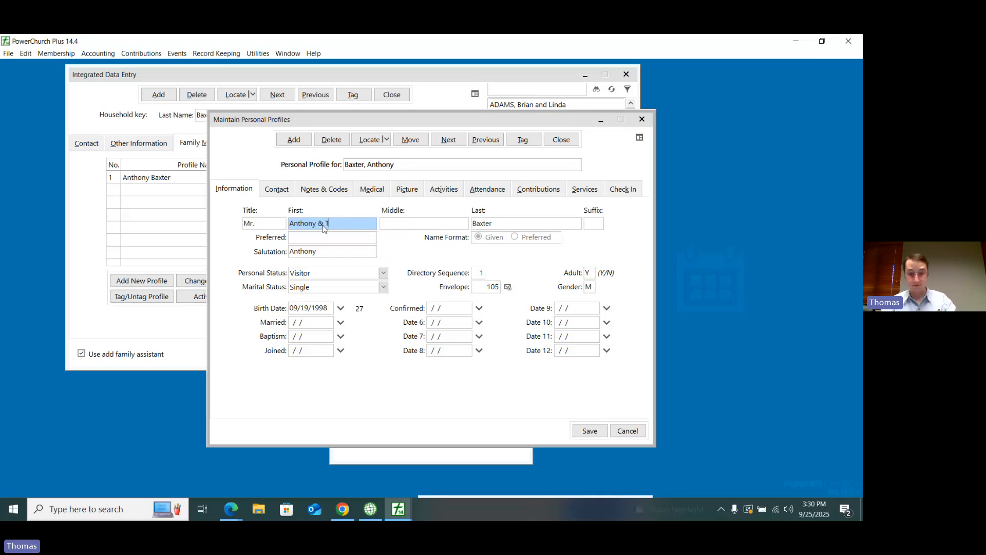
pyautogui.write('ara')
pyautogui.press('Return')
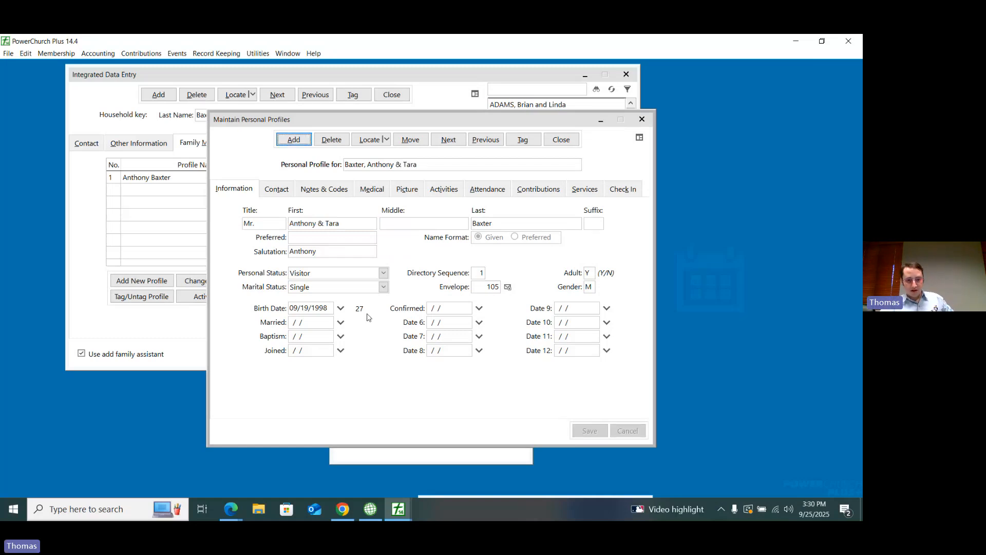
pyautogui.click(562, 140)
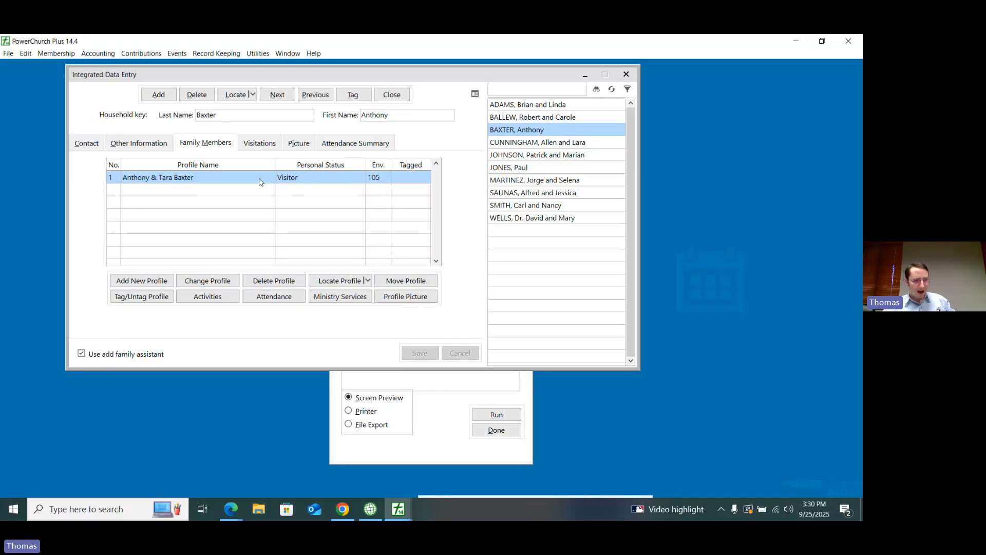
# Step: Reopen the combined profile, remove the second person from its first name, then save and close it
pyautogui.doubleClick(168, 177)
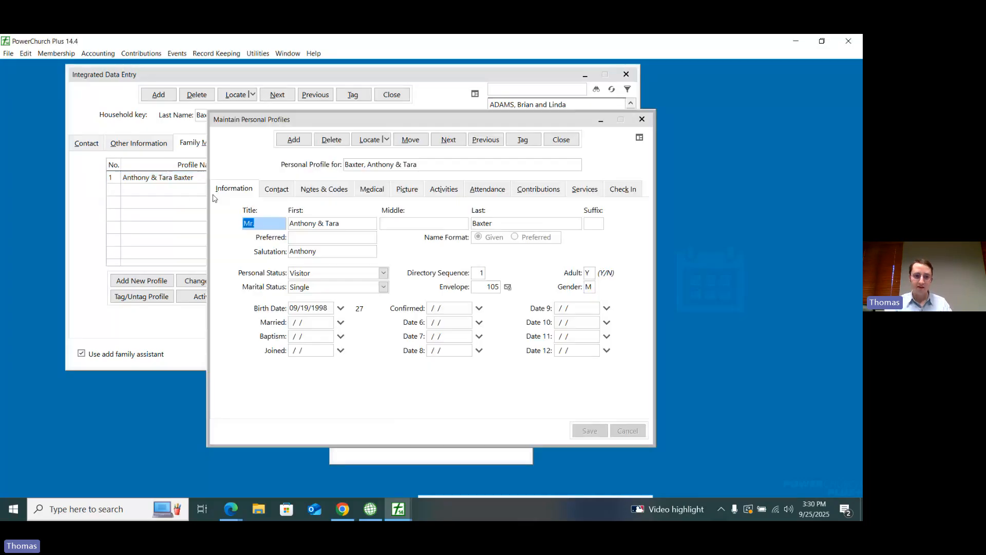
pyautogui.click(317, 221)
pyautogui.moveTo(317, 221); pyautogui.dragTo(359, 231)
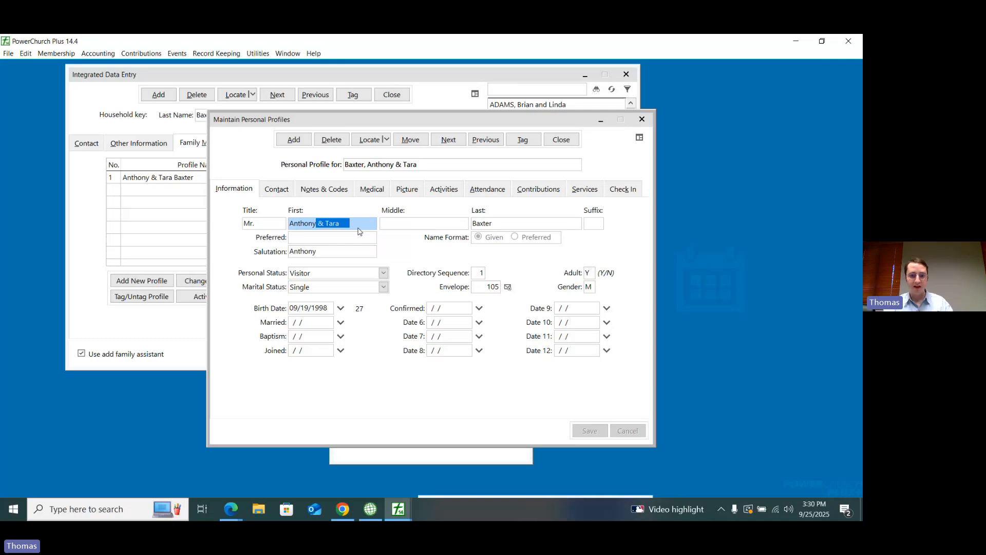
pyautogui.press('BackSpace')
pyautogui.click(589, 431)
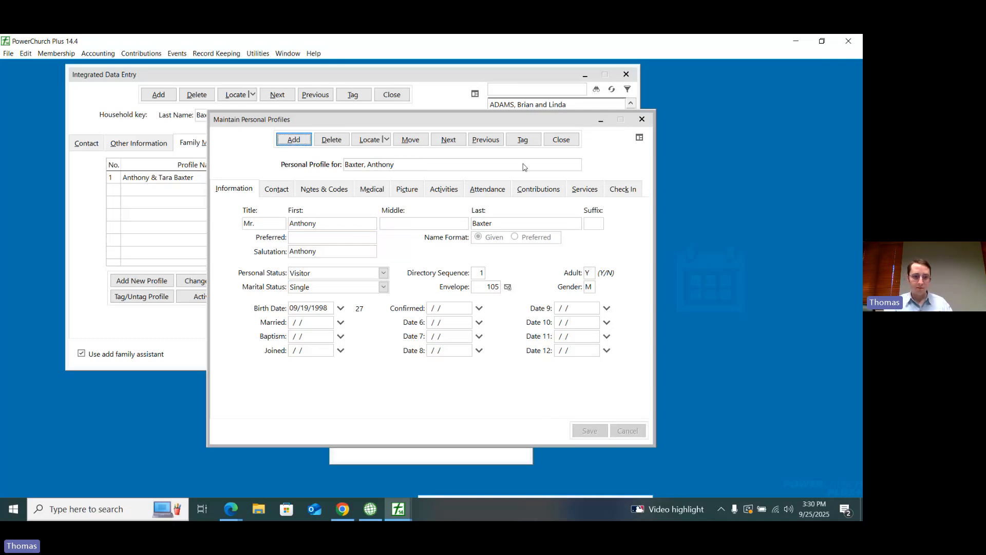
pyautogui.click(561, 140)
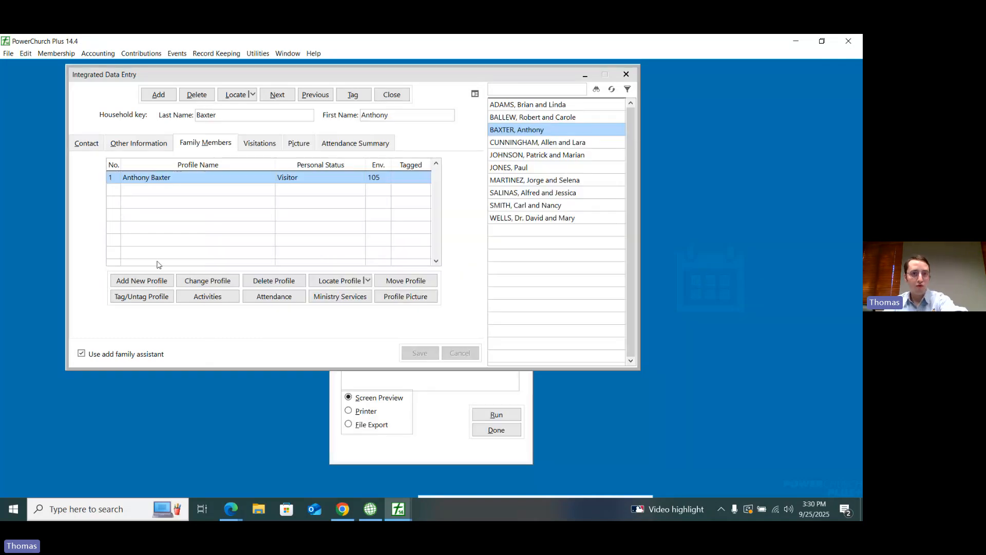
# Step: Add a separate personal profile for the second person in the household, entering their first name, and save it
pyautogui.click(148, 280)
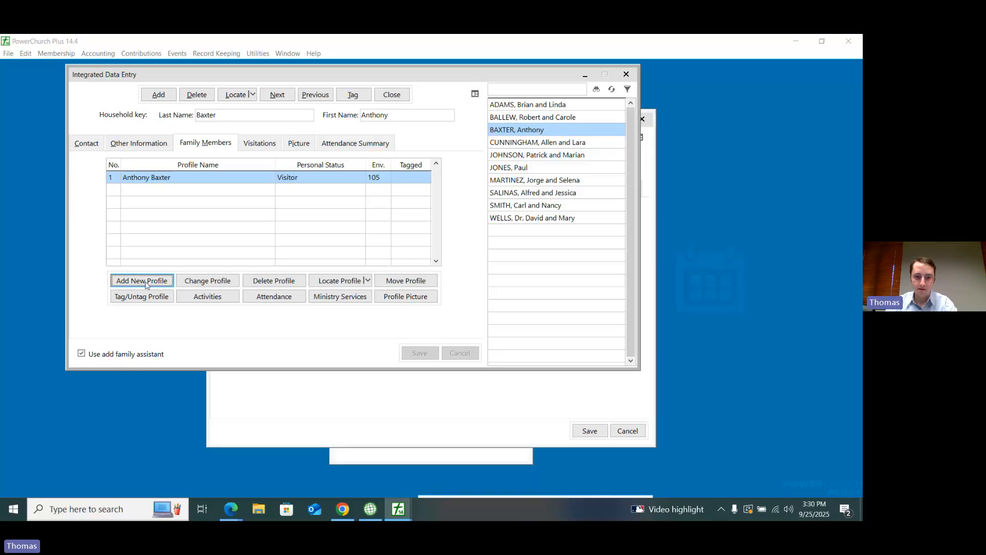
pyautogui.click(426, 397)
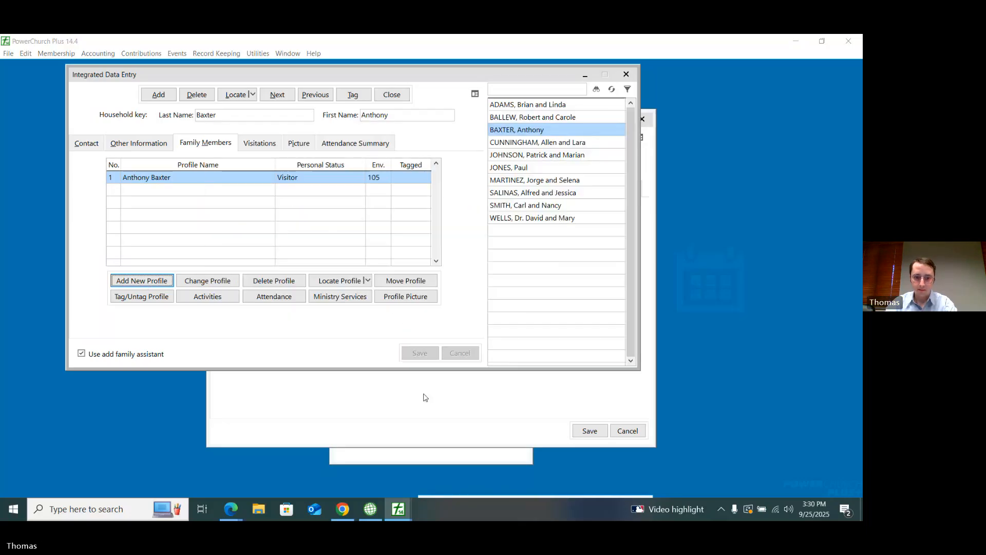
pyautogui.click(426, 397)
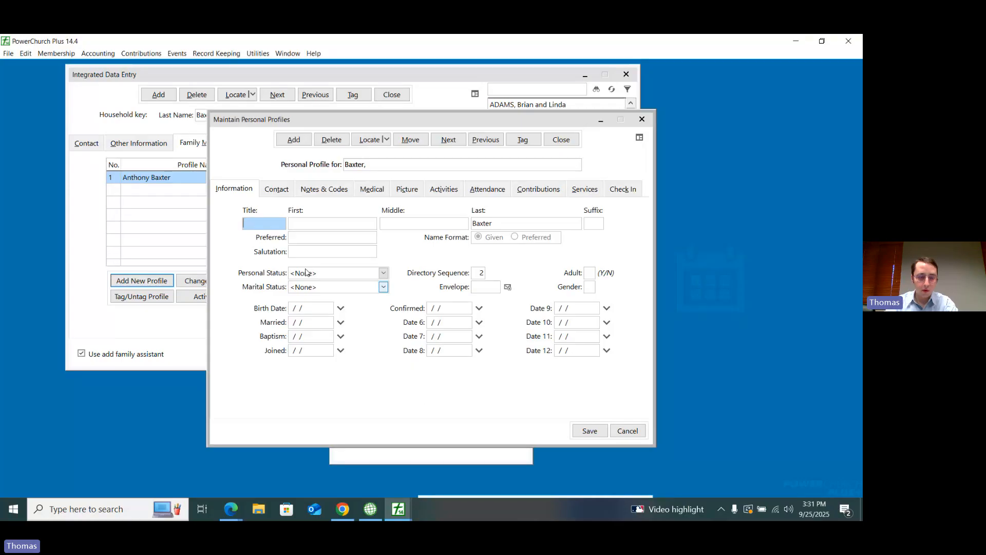
pyautogui.press('Tab')
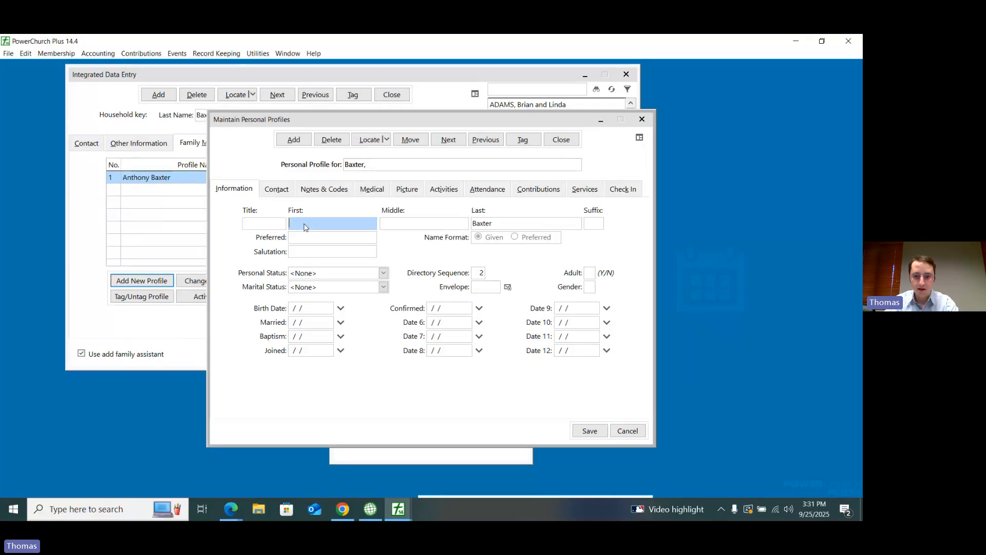
pyautogui.write('Tara')
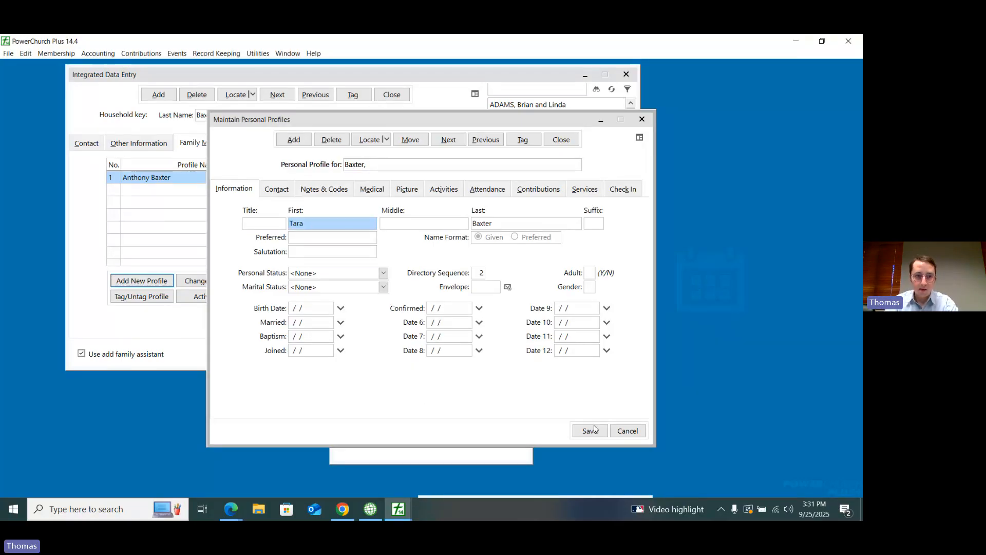
pyautogui.click(593, 429)
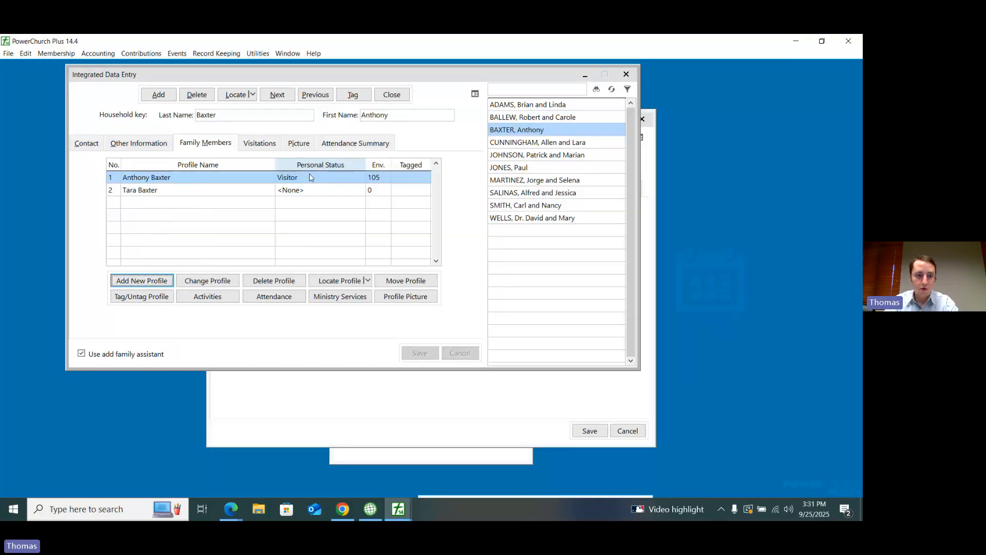
# Step: Set the second family member's personal status to Member, save it, and return to the household's family member list
pyautogui.click(212, 190)
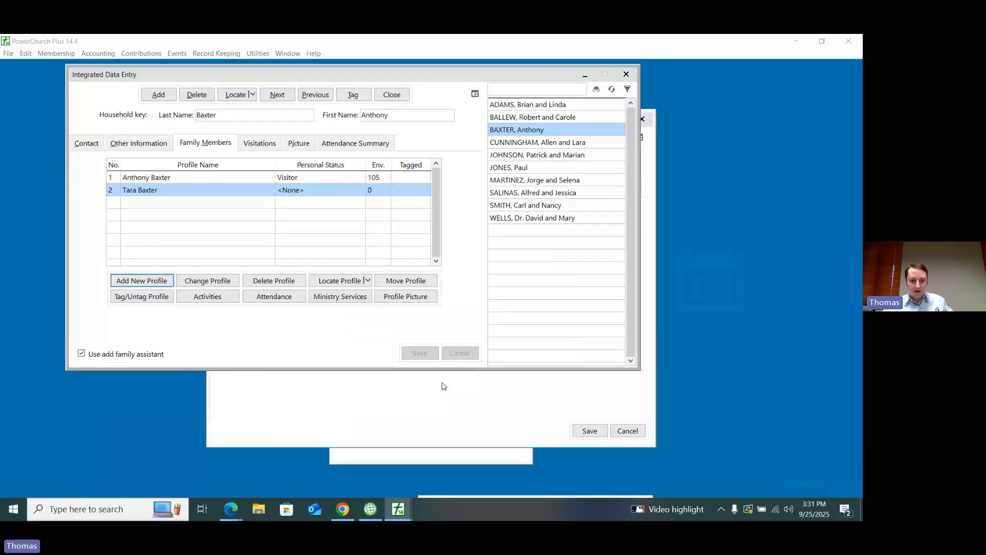
pyautogui.click(344, 277)
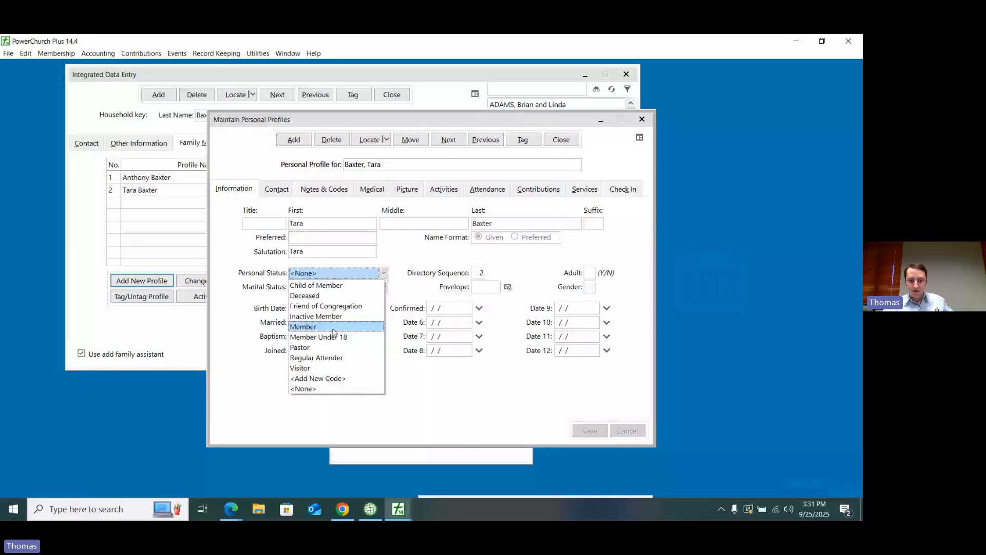
pyautogui.click(329, 282)
pyautogui.click(594, 432)
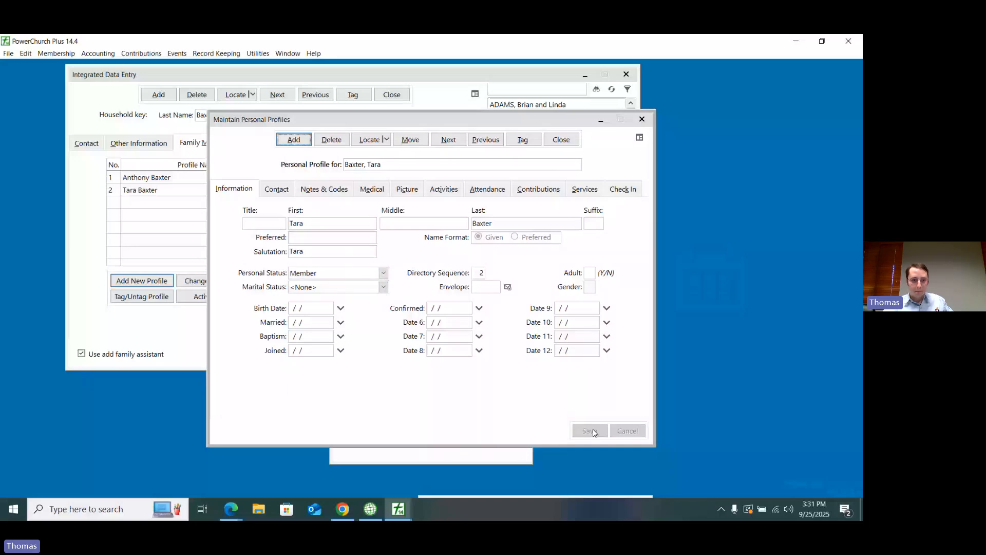
pyautogui.click(252, 76)
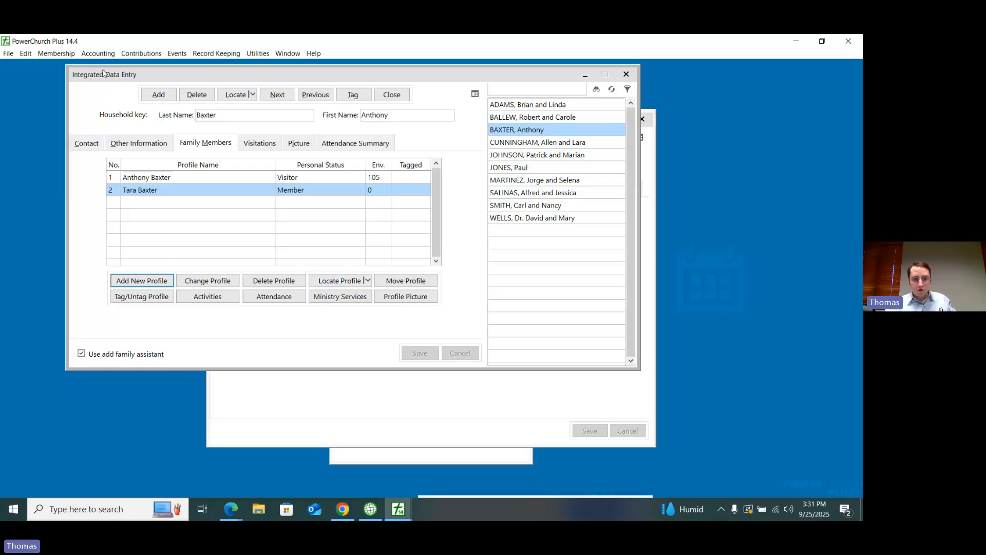
# Step: Close Integrated Data Entry and the personal profiles window, discarding the unsaved blank profile
pyautogui.click(383, 99)
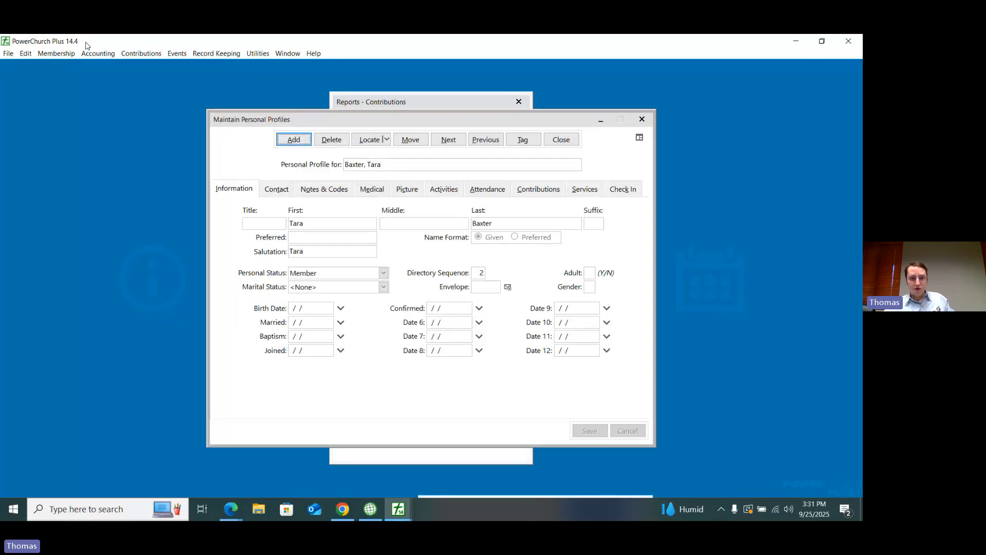
pyautogui.click(568, 142)
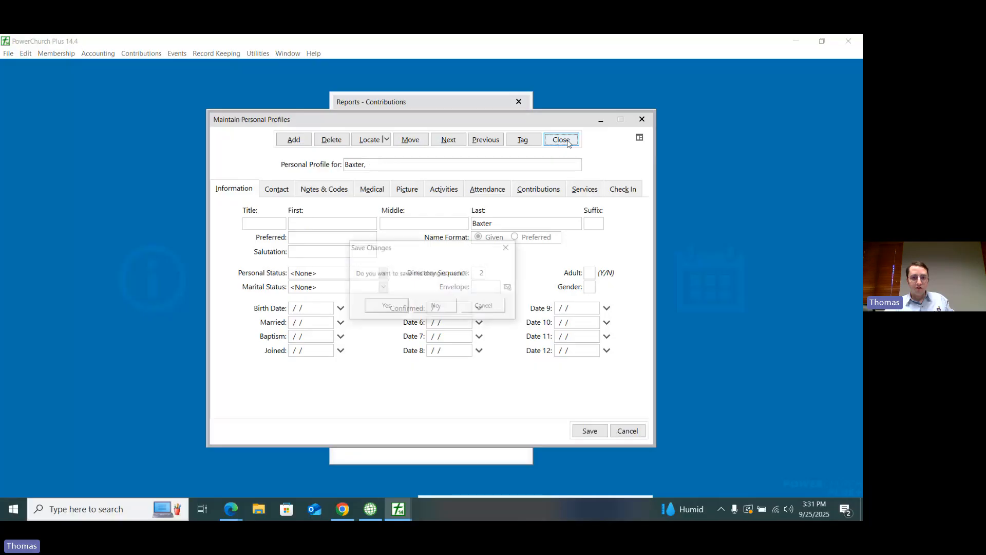
pyautogui.click(508, 248)
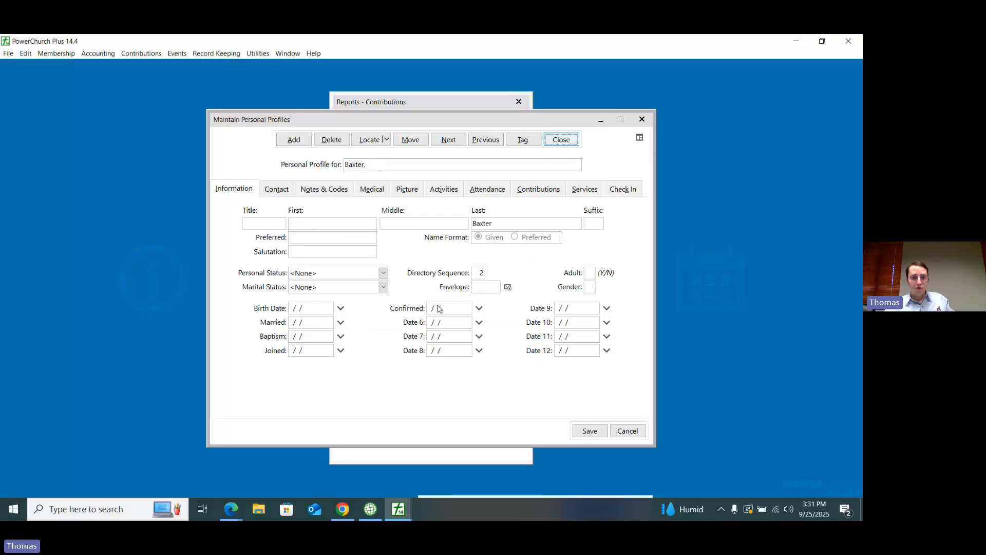
pyautogui.click(561, 140)
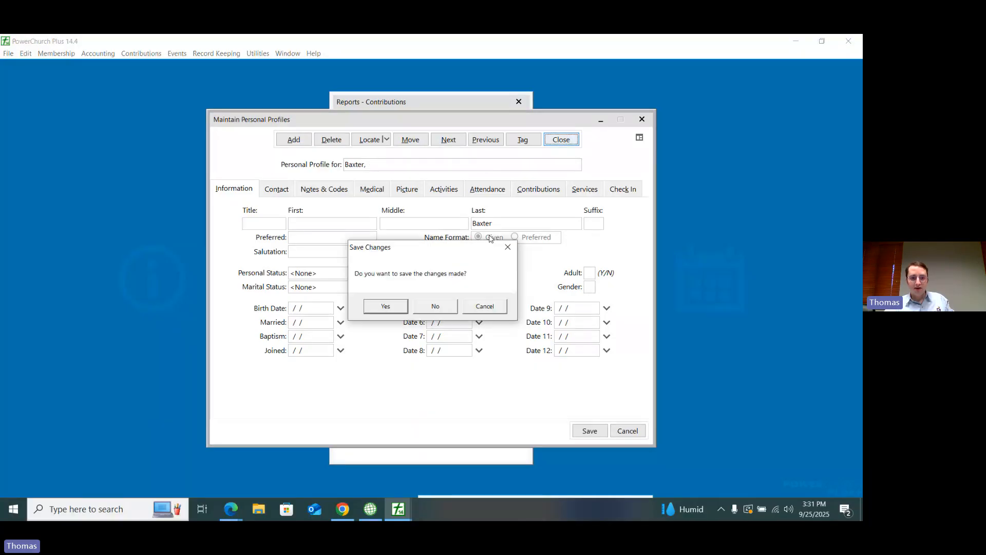
pyautogui.click(436, 306)
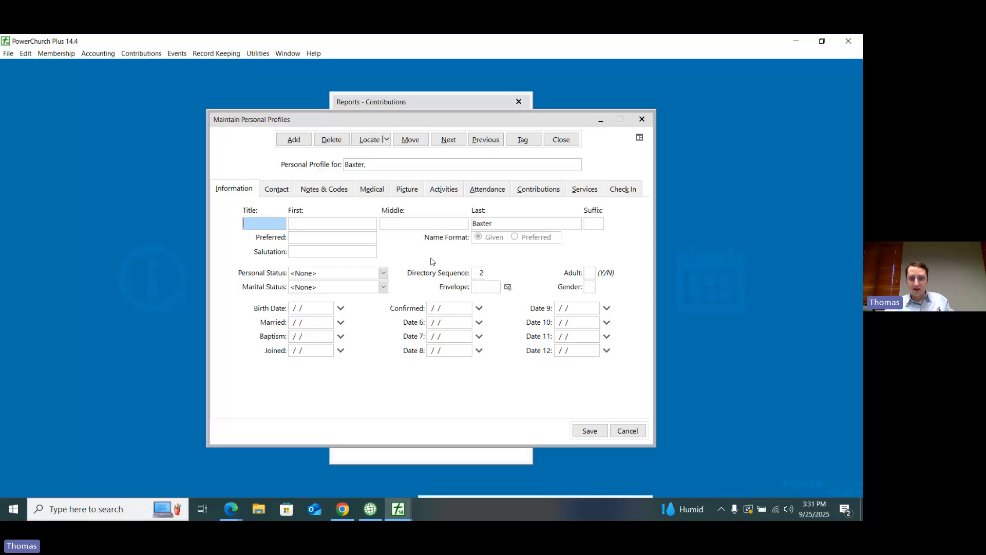
pyautogui.click(562, 139)
pyautogui.click(437, 306)
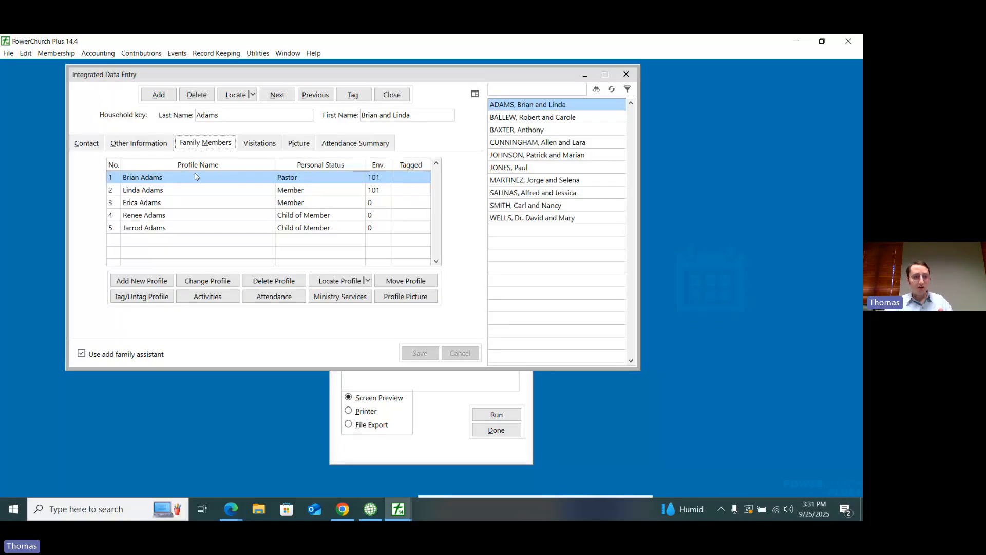
# Step: Check the personal statuses of the individual family members in the first listed household
pyautogui.click(154, 190)
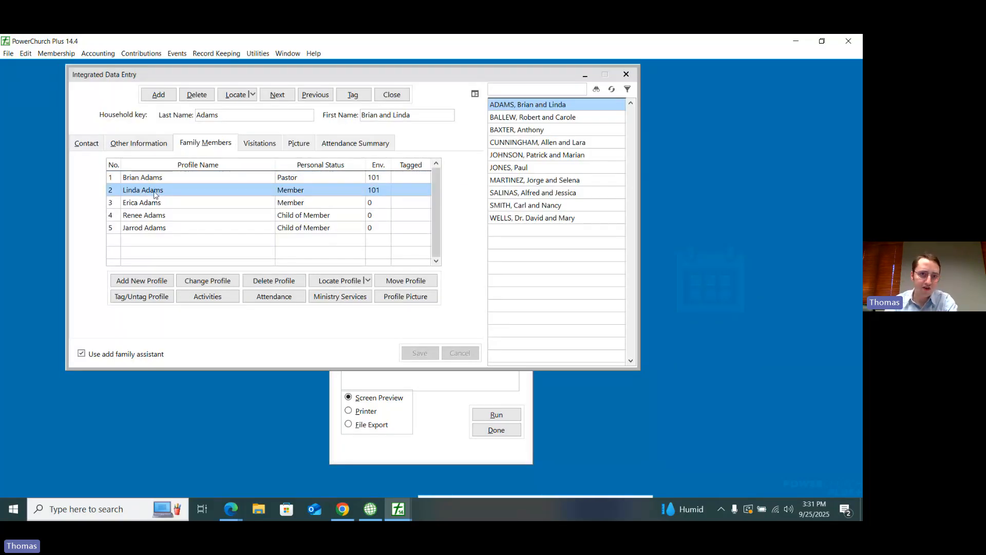
pyautogui.doubleClick(152, 215)
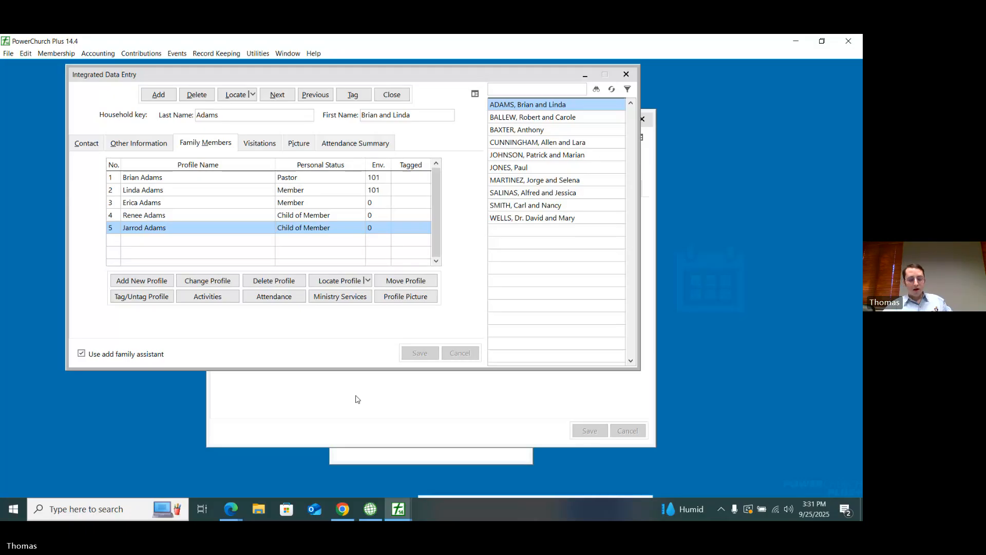
# Step: Switch to Empower, open the third household in the household list, and check its household name without changing it
pyautogui.click(232, 510)
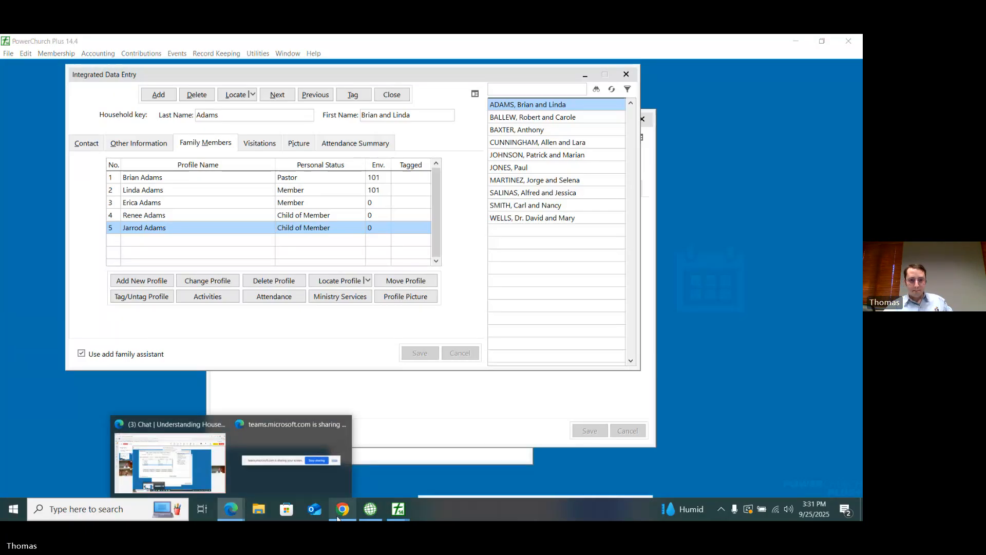
pyautogui.click(342, 509)
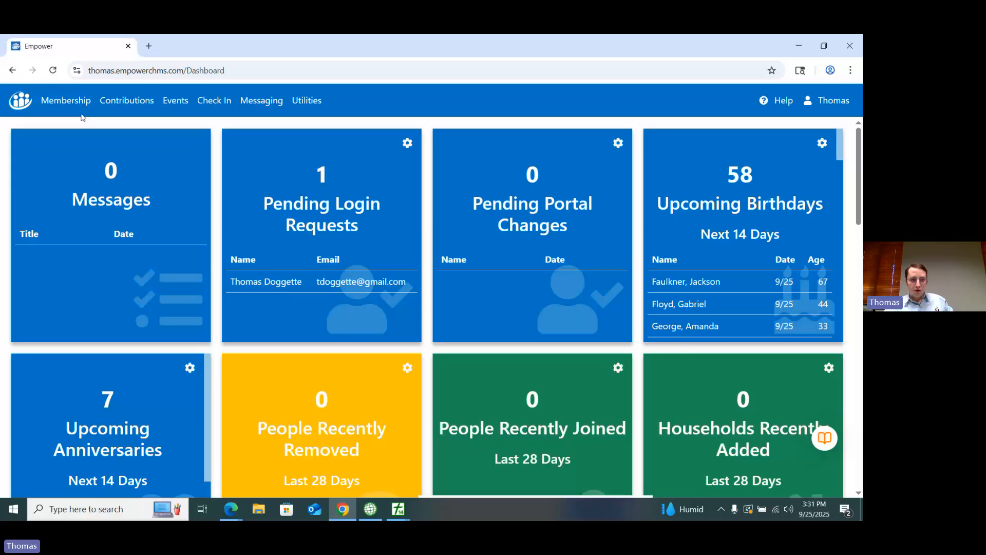
pyautogui.click(81, 116)
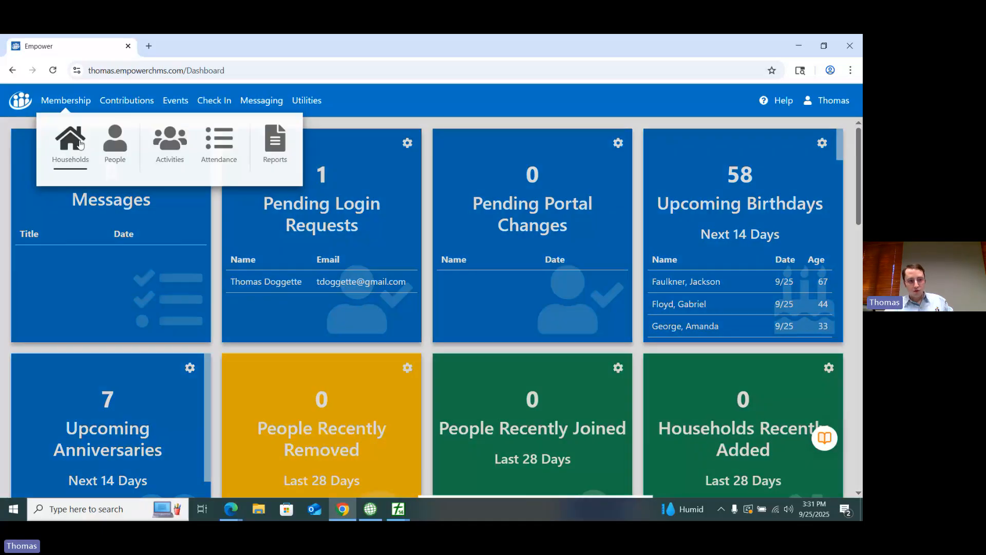
pyautogui.click(80, 145)
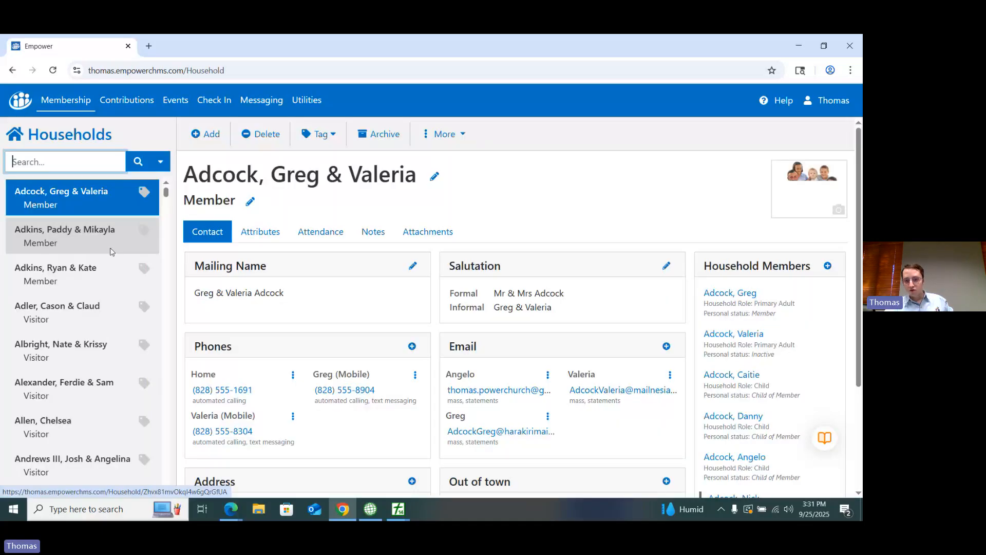
pyautogui.click(103, 274)
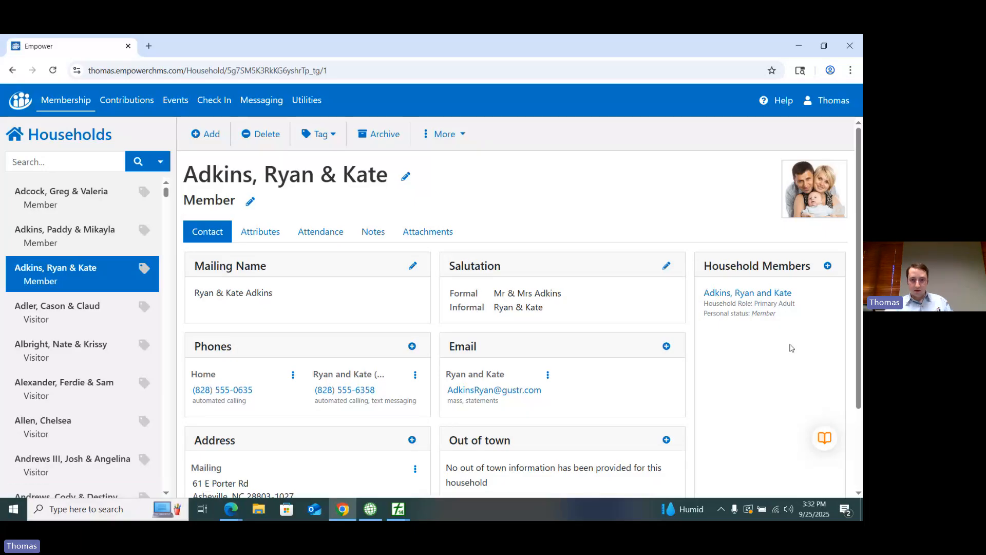
pyautogui.click(405, 177)
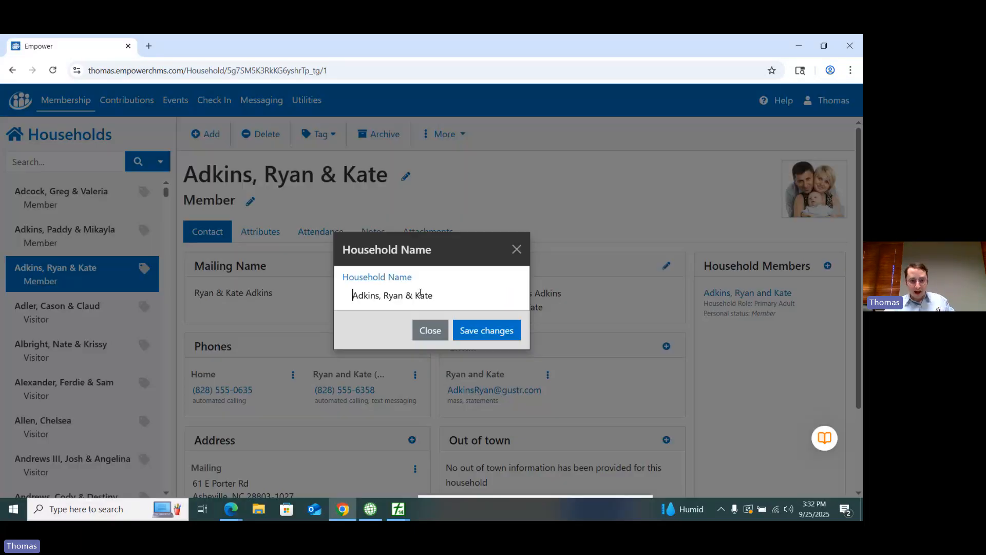
pyautogui.click(516, 250)
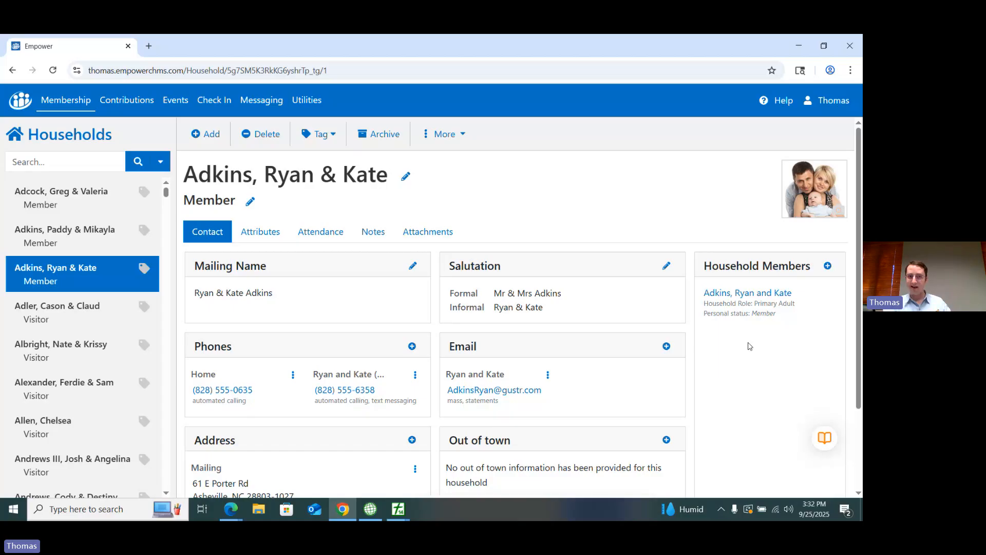
# Step: Open the household's combined personal profile and view its personal status setting without changing it
pyautogui.click(736, 299)
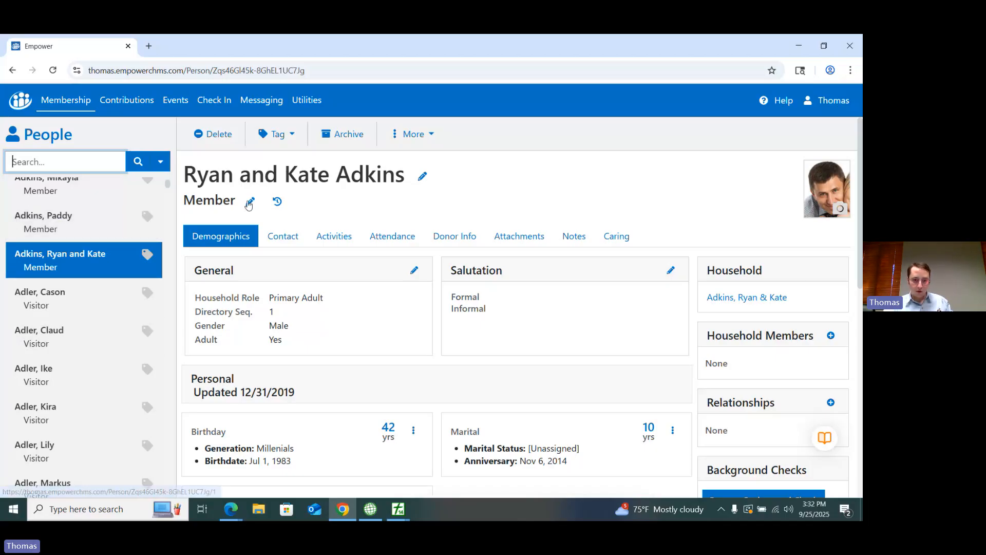
pyautogui.click(250, 202)
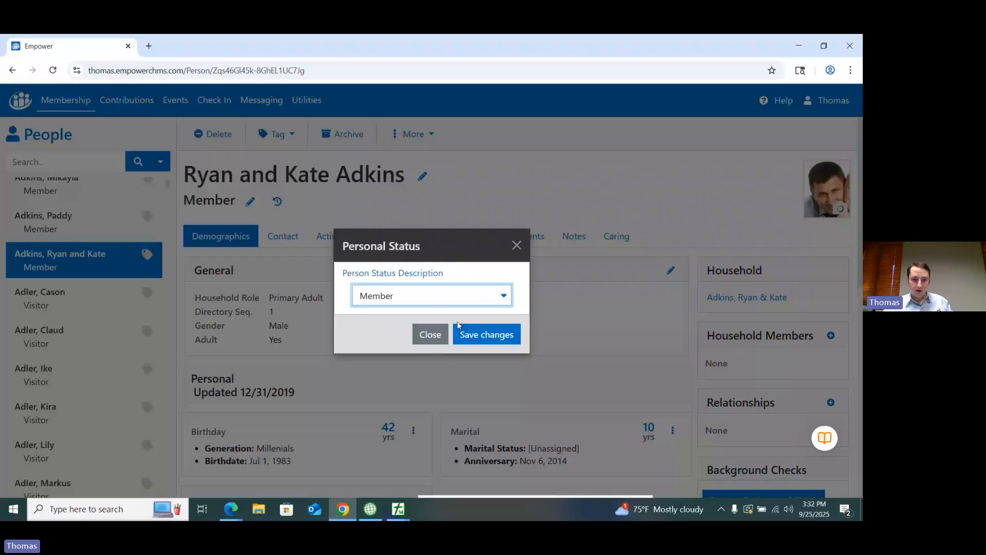
pyautogui.click(457, 322)
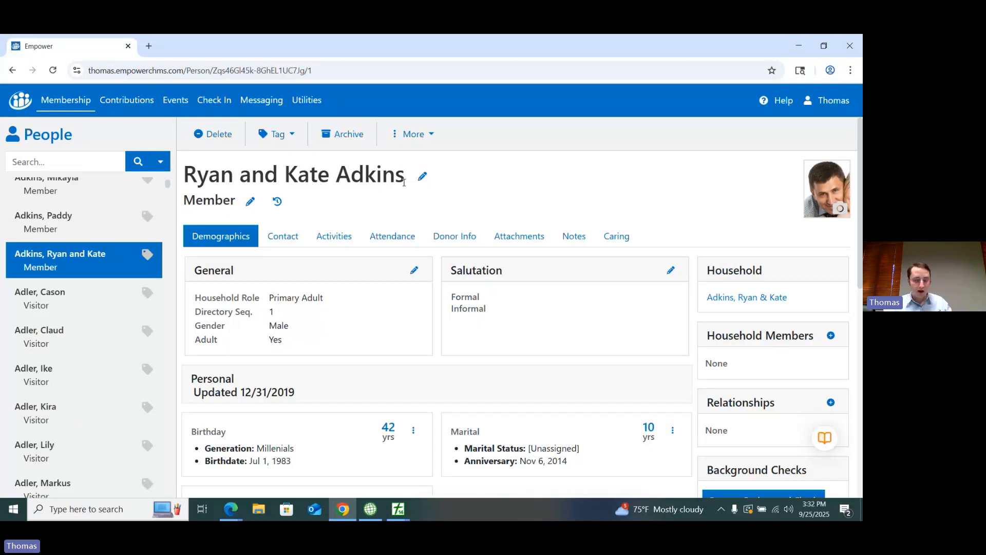
# Step: Remove the second person's name from the combined profile's first name and save the change
pyautogui.click(421, 178)
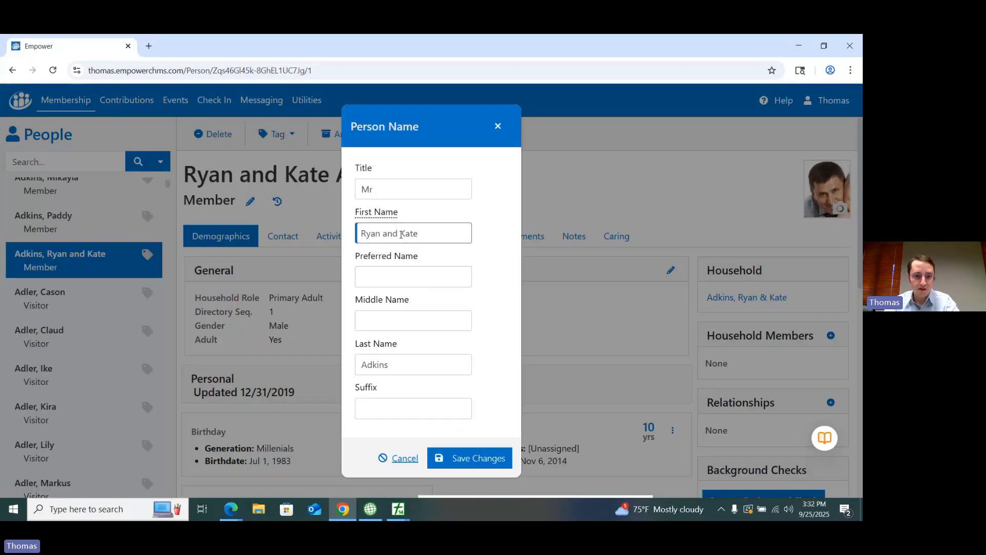
pyautogui.moveTo(385, 234); pyautogui.dragTo(462, 255)
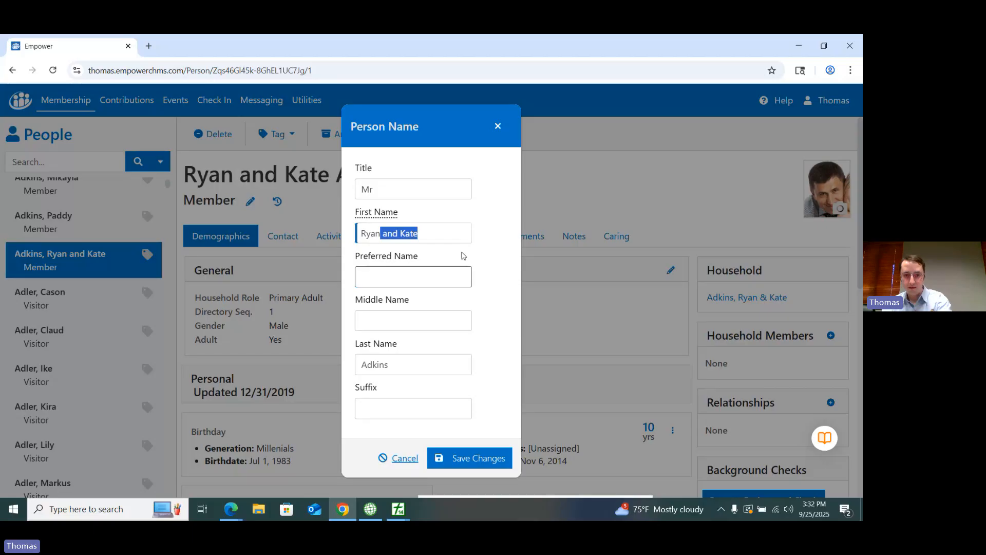
pyautogui.press('BackSpace')
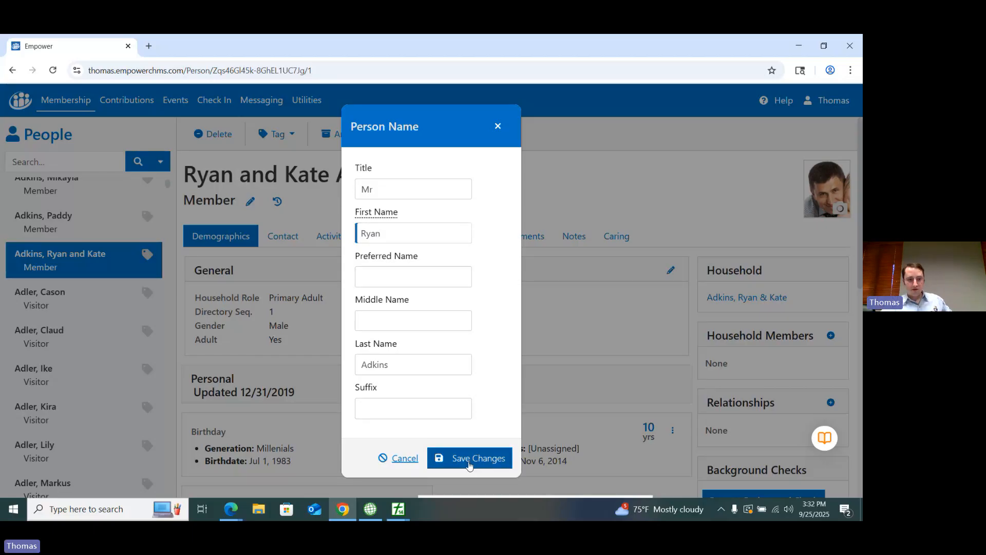
pyautogui.click(469, 462)
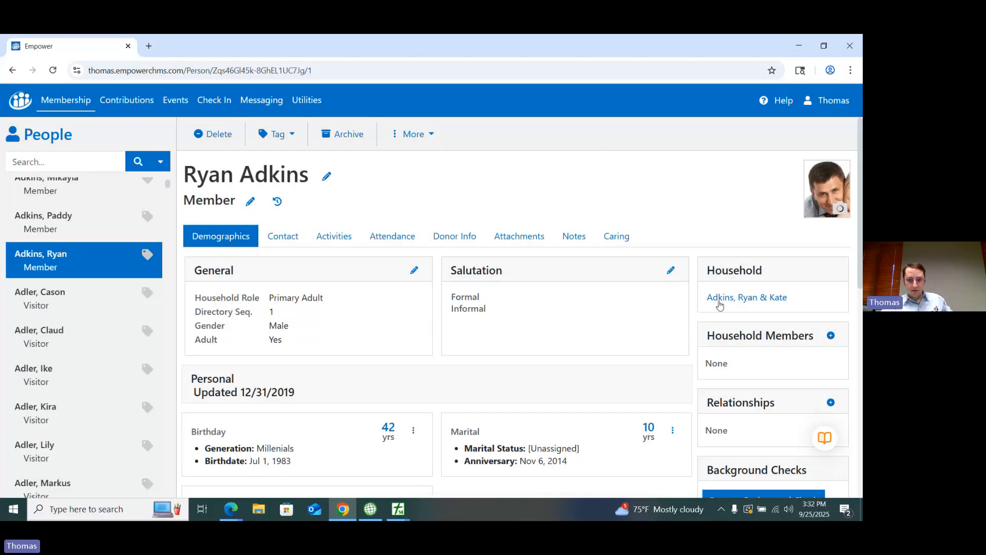
# Step: Add the second person to the household as a female Primary Adult with status Member, entering their first name, and save
pyautogui.click(719, 302)
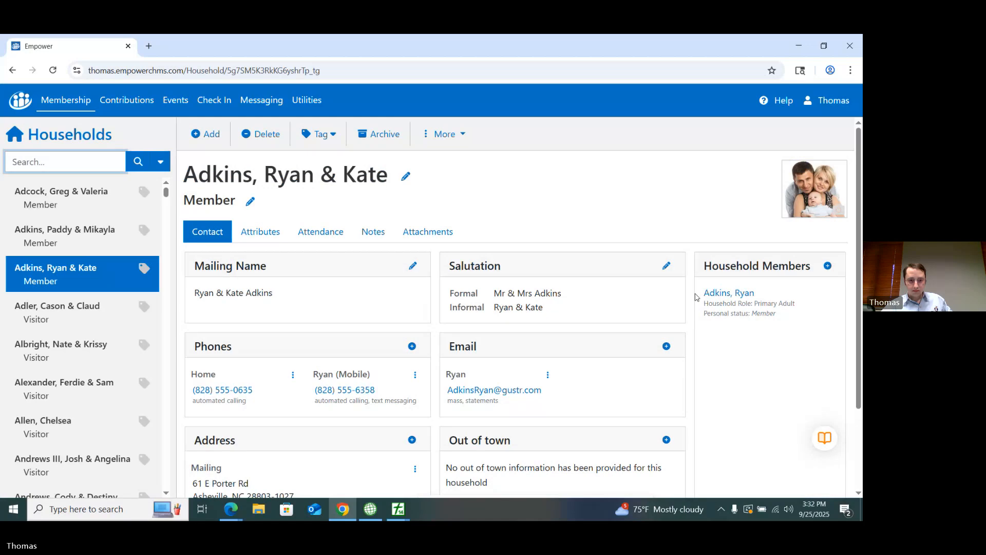
pyautogui.scroll(-1, 697, 297)
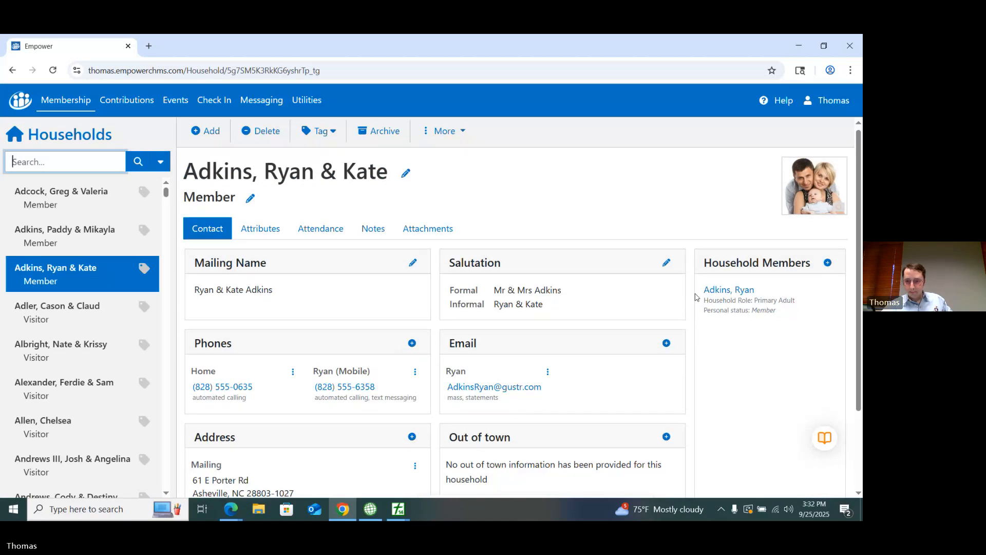
pyautogui.scroll(1, 697, 297)
pyautogui.scroll(1, 697, 297)
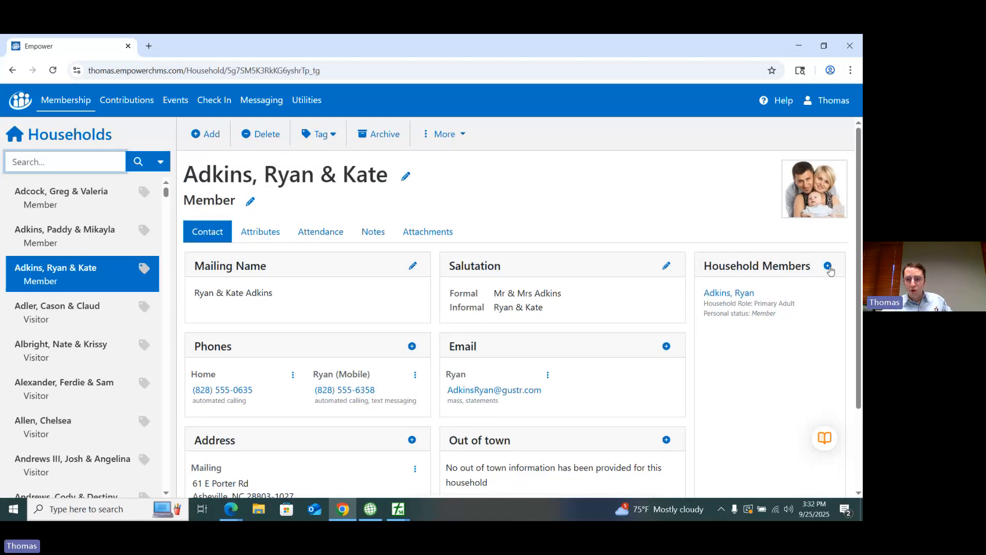
pyautogui.click(828, 267)
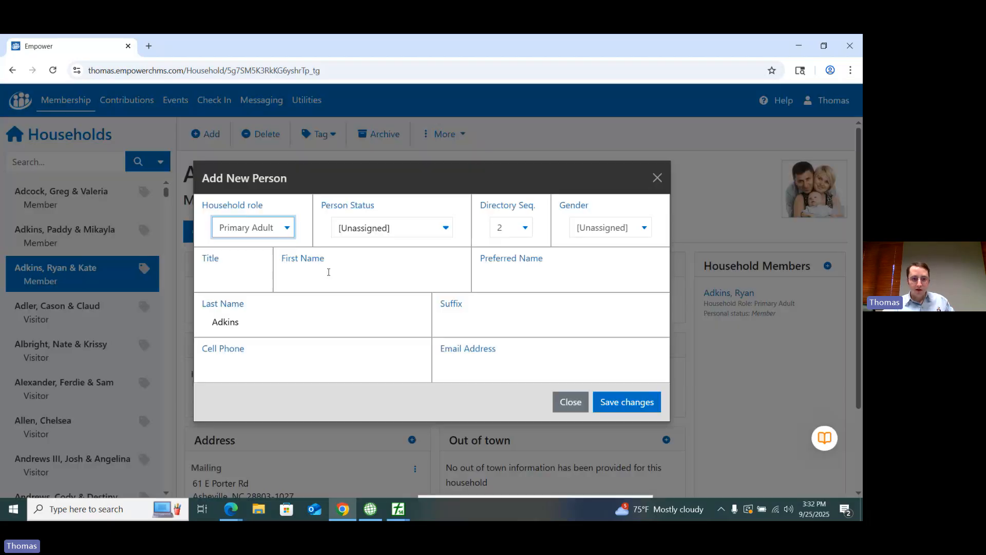
pyautogui.click(324, 274)
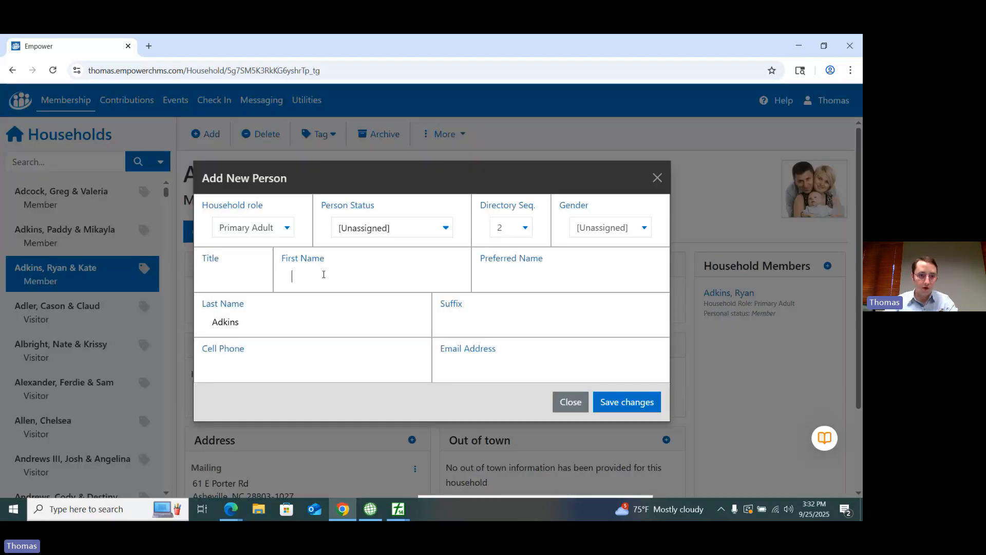
pyautogui.write('Kate')
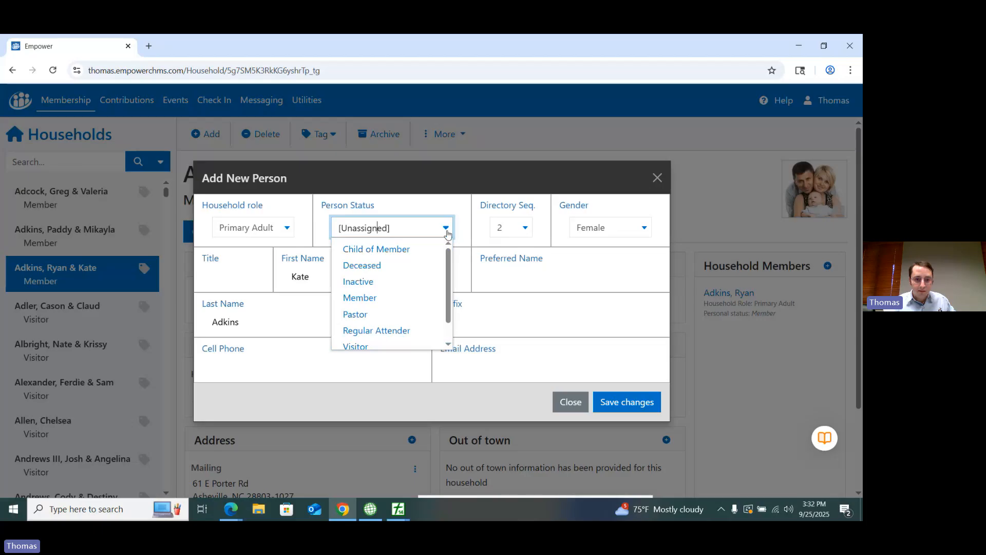
pyautogui.click(362, 298)
pyautogui.click(621, 406)
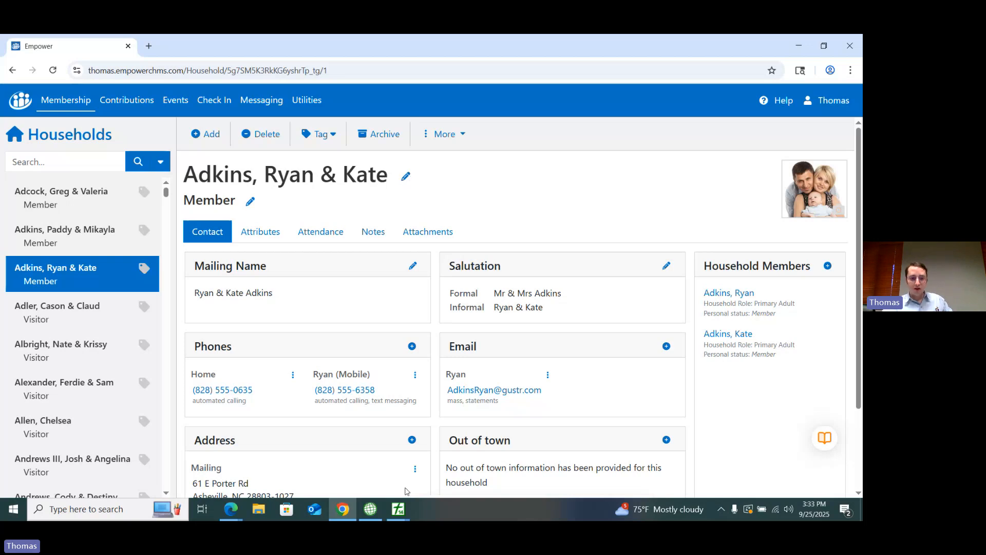
# Step: Switch to PowerChurch Plus and review the separate adult profiles in the second listed household
pyautogui.click(405, 505)
pyautogui.click(359, 472)
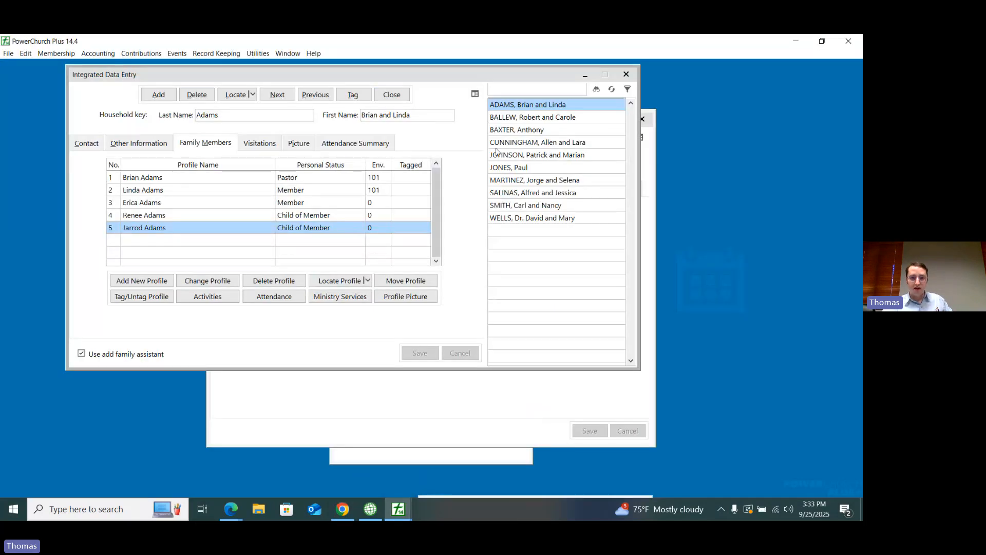
pyautogui.click(515, 118)
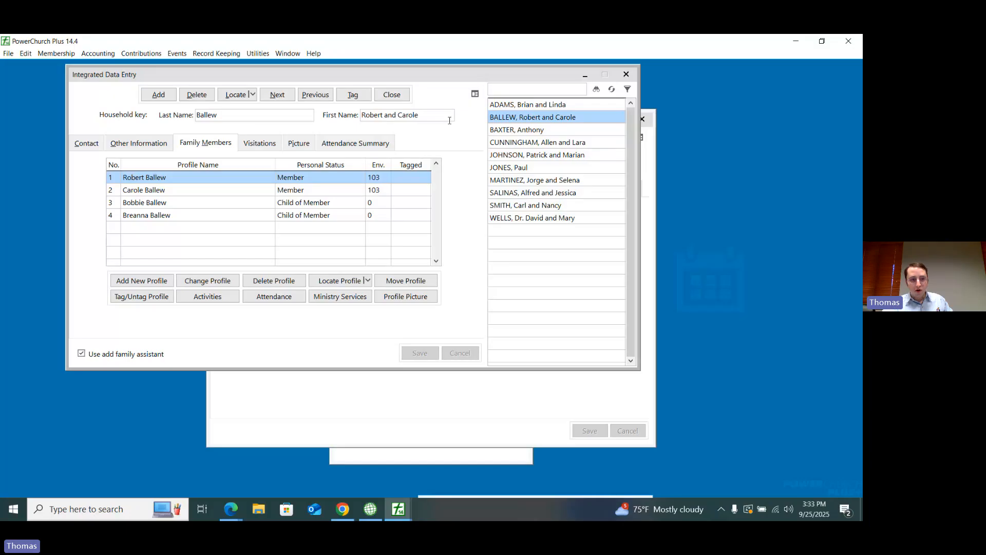
pyautogui.click(132, 192)
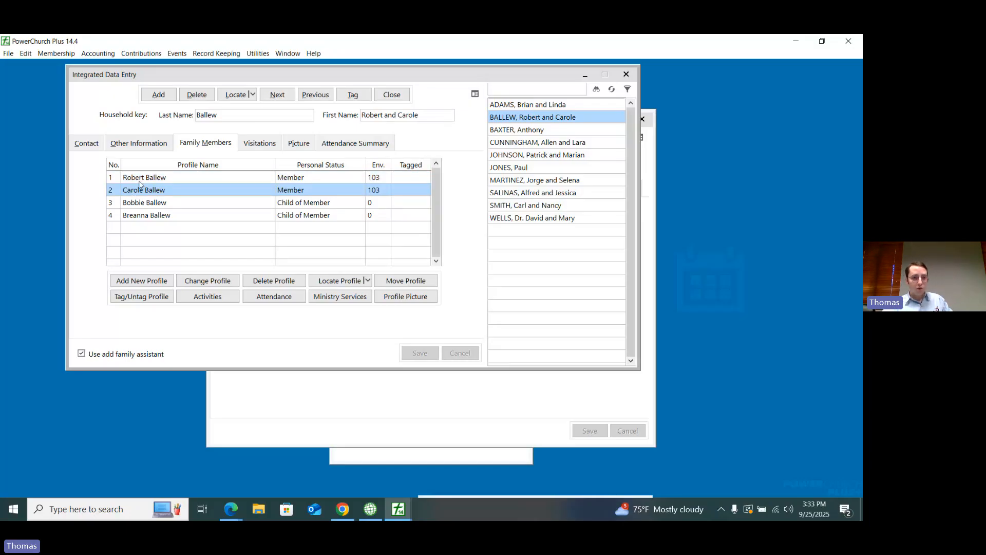
pyautogui.click(139, 180)
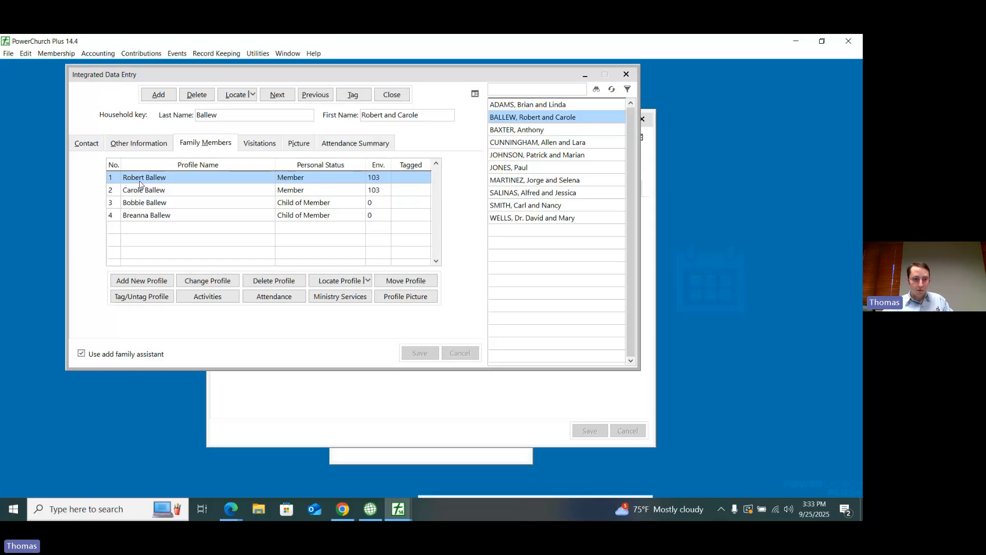
pyautogui.click(137, 191)
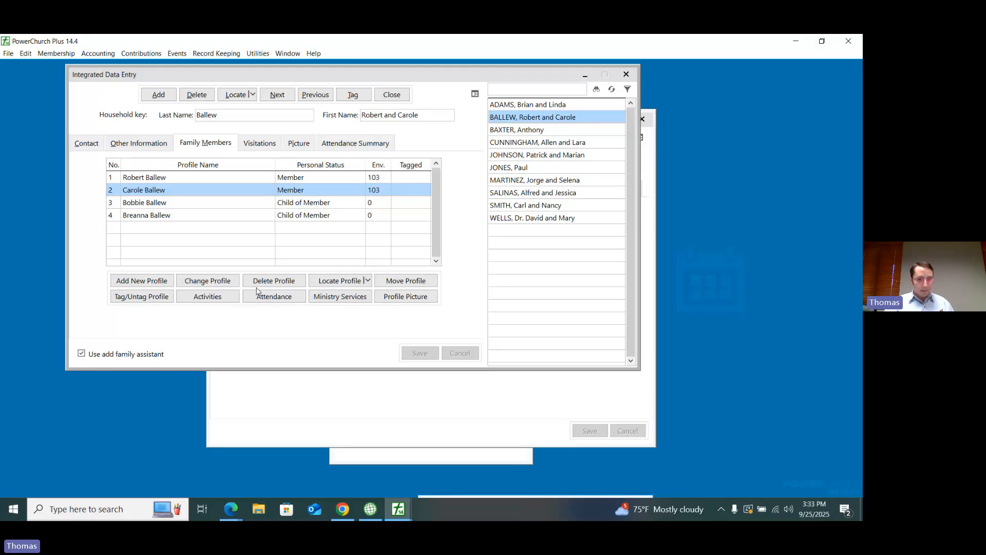
# Step: Close Integrated Data Entry, Maintain Personal Profiles and the contribution reports window
pyautogui.click(392, 98)
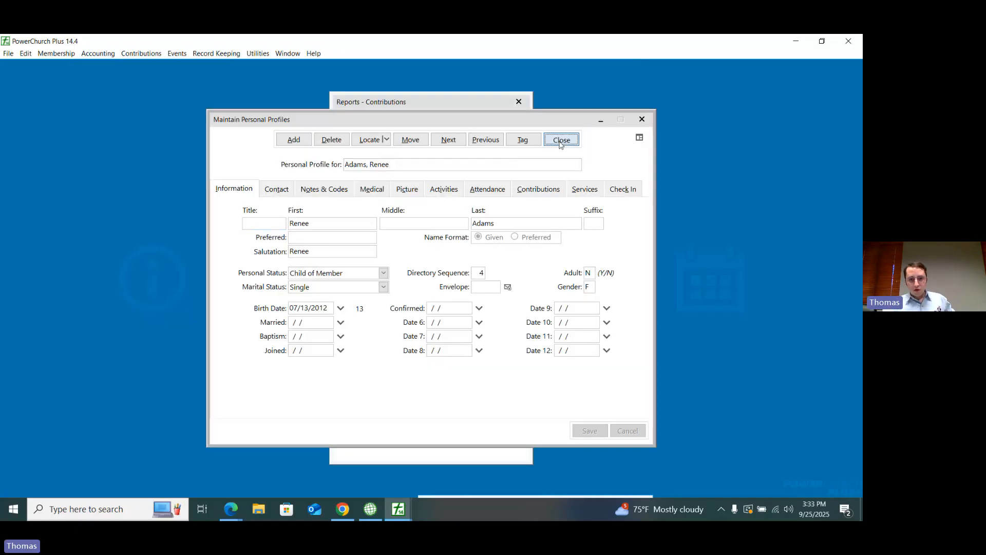
pyautogui.click(561, 139)
pyautogui.click(518, 101)
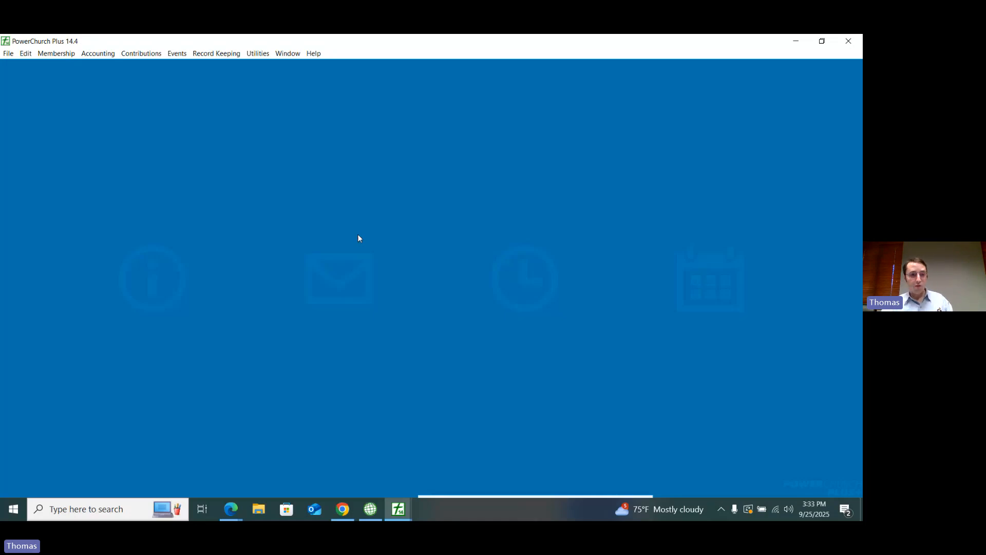
# Step: Open the custom codes for personal profiles and select the Member Under 18 personal status
pyautogui.click(67, 57)
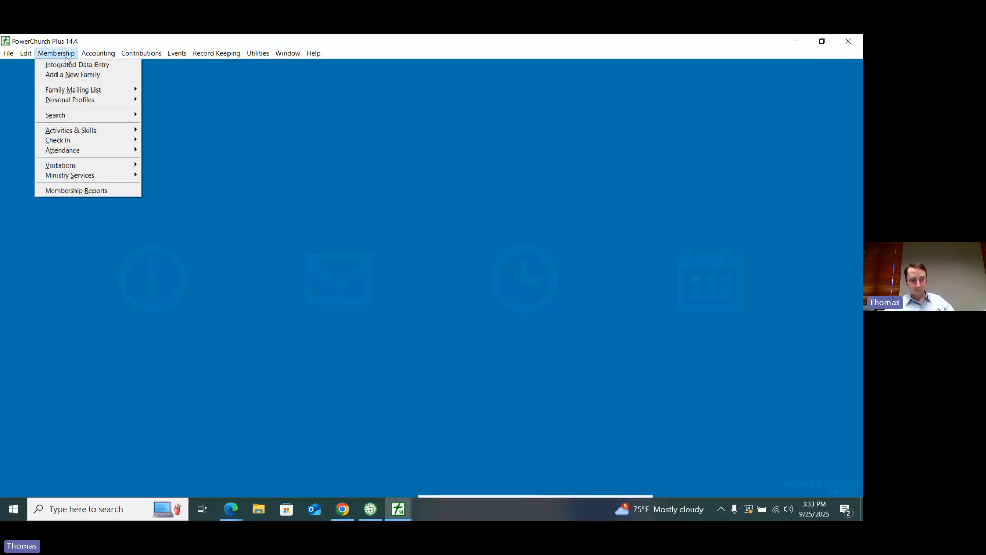
pyautogui.moveTo(90, 101)
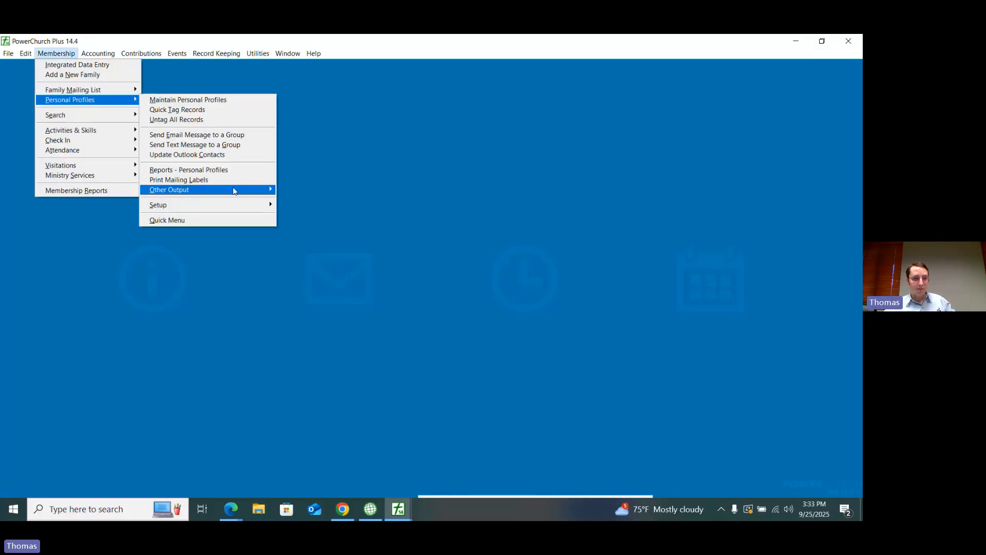
pyautogui.moveTo(236, 193)
pyautogui.moveTo(263, 203)
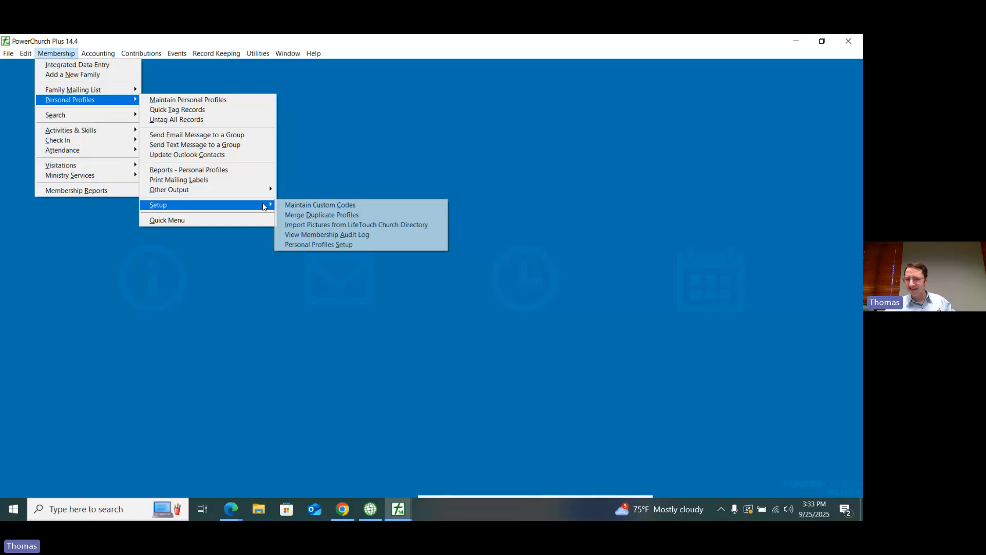
pyautogui.click(319, 205)
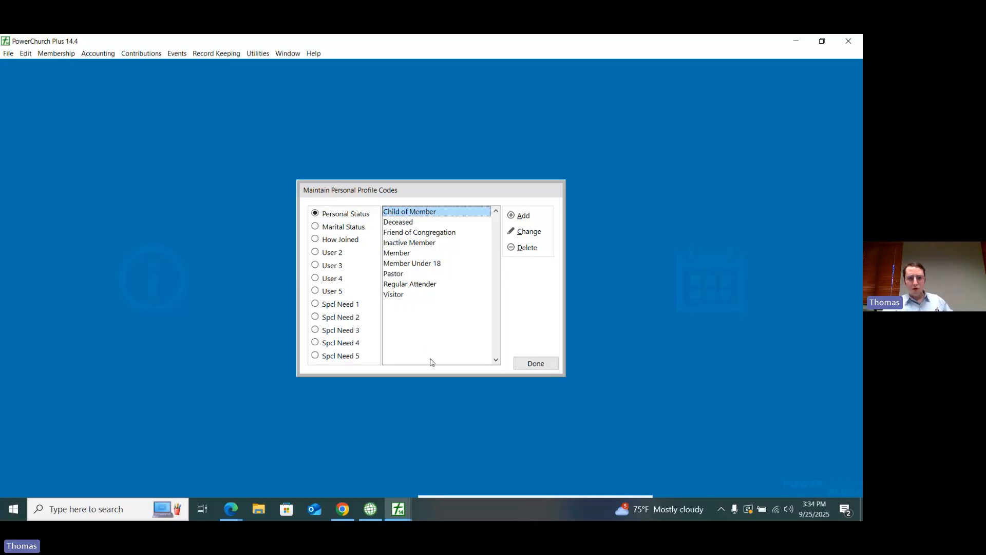
pyautogui.click(423, 265)
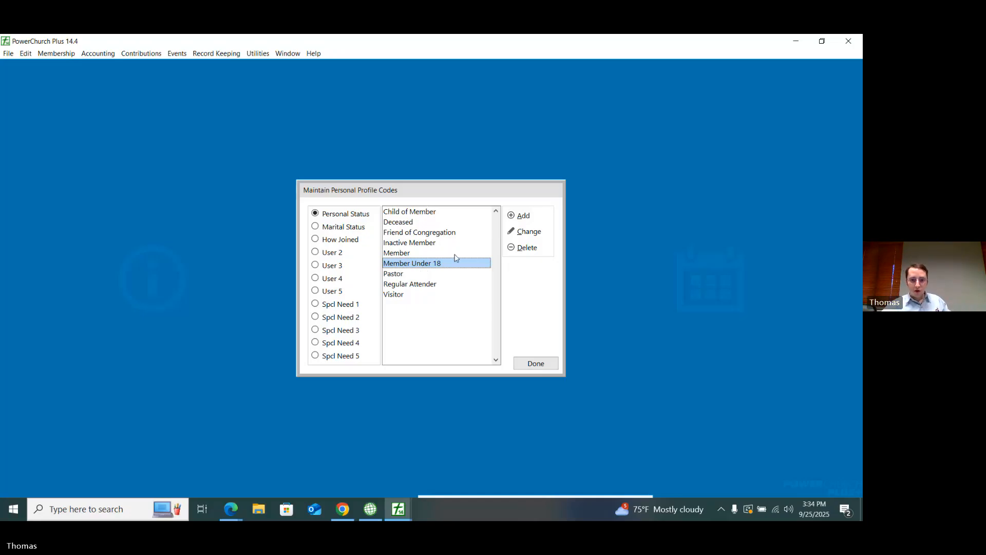
pyautogui.click(56, 53)
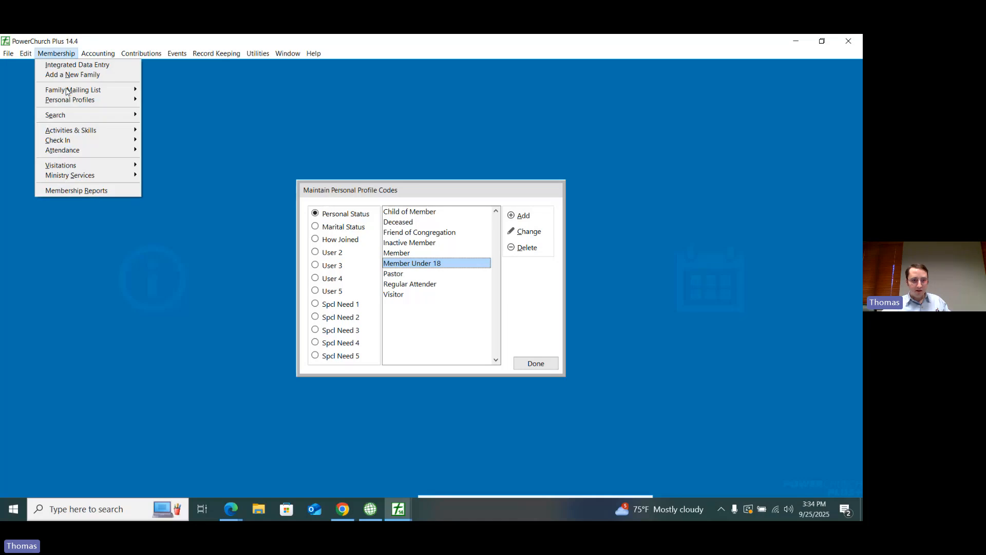
pyautogui.moveTo(207, 195)
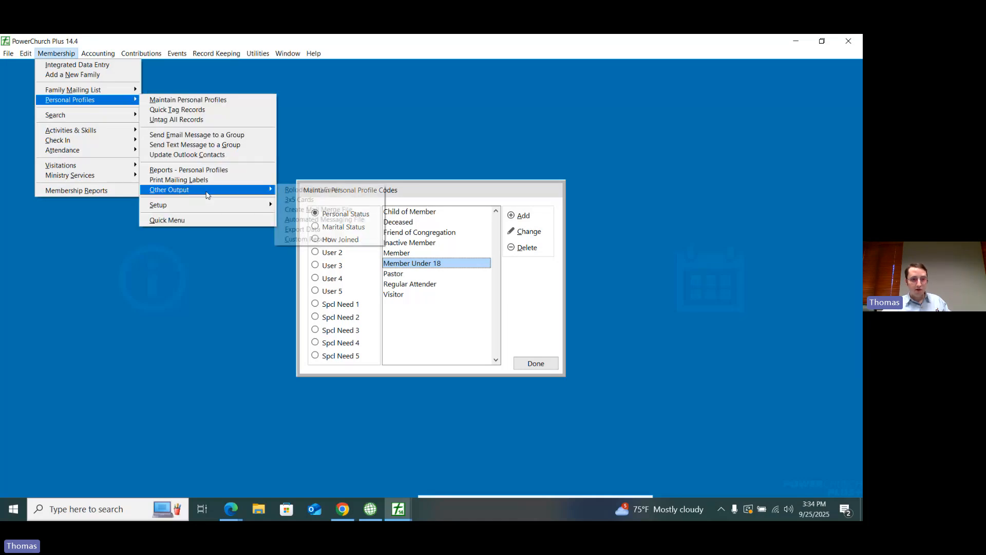
pyautogui.moveTo(247, 205)
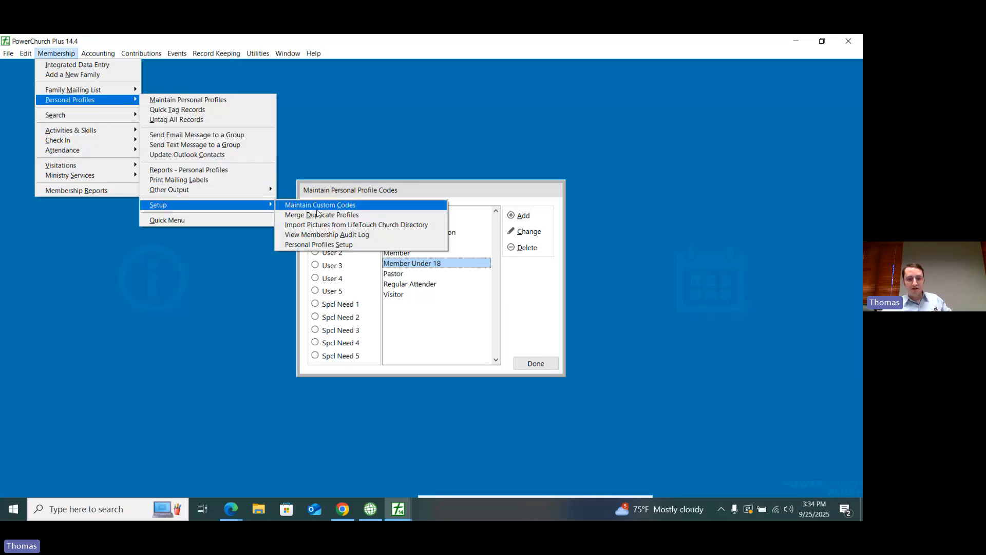
pyautogui.click(526, 306)
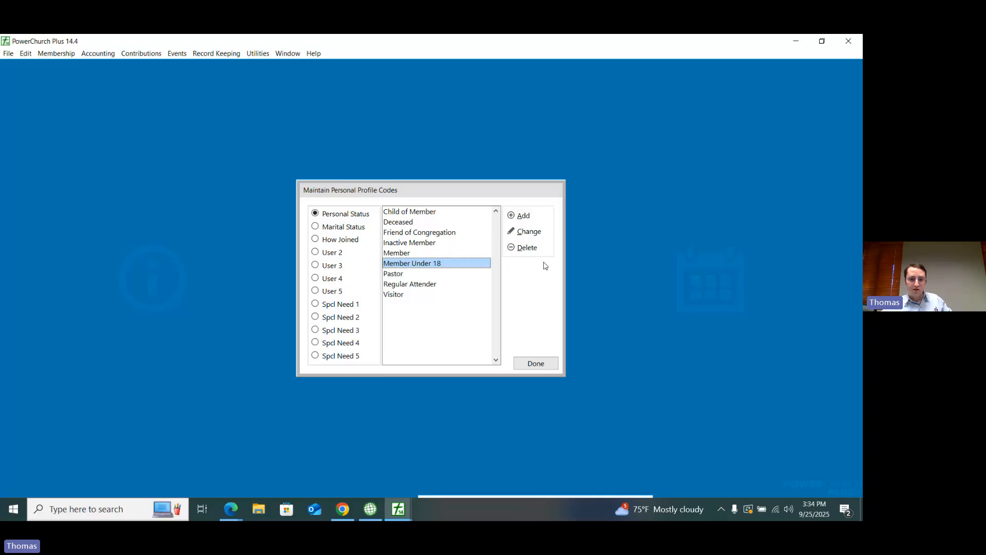
# Step: Delete the Member Under 18 and Inactive Member personal status codes
pyautogui.click(527, 248)
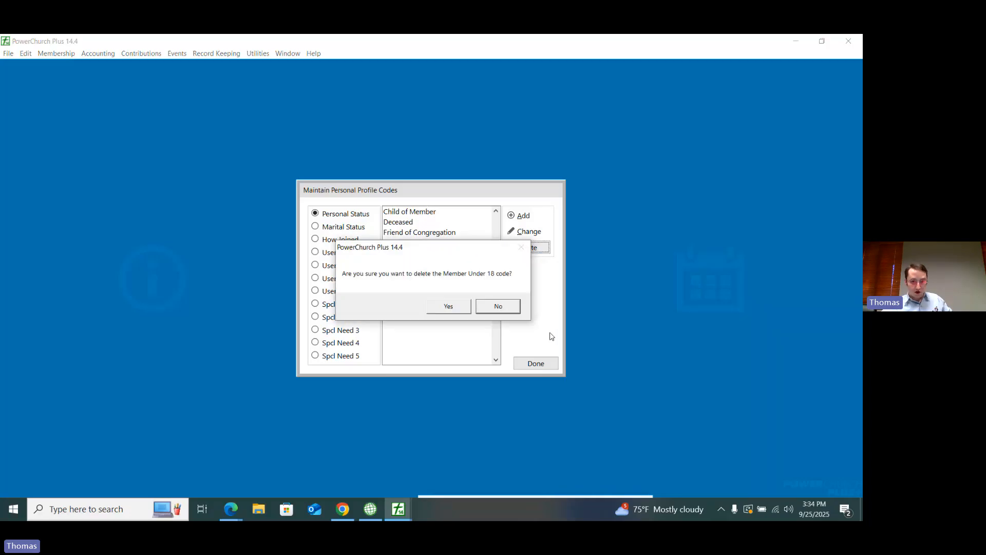
pyautogui.click(453, 307)
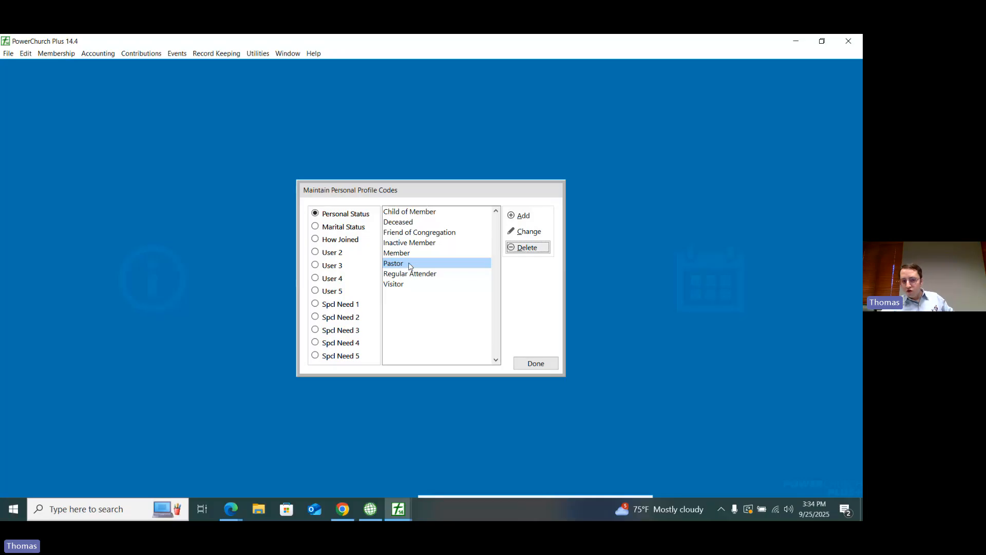
pyautogui.click(420, 244)
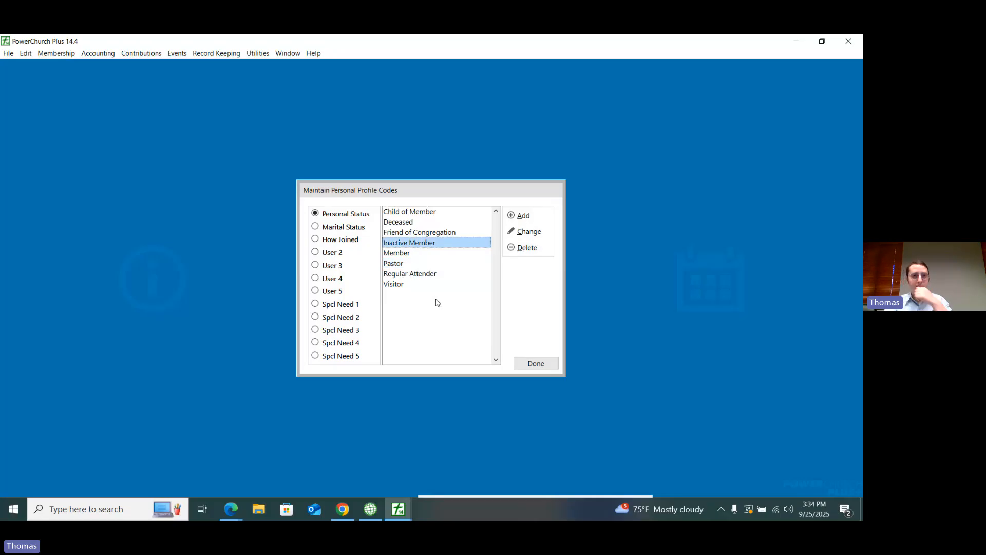
pyautogui.click(536, 252)
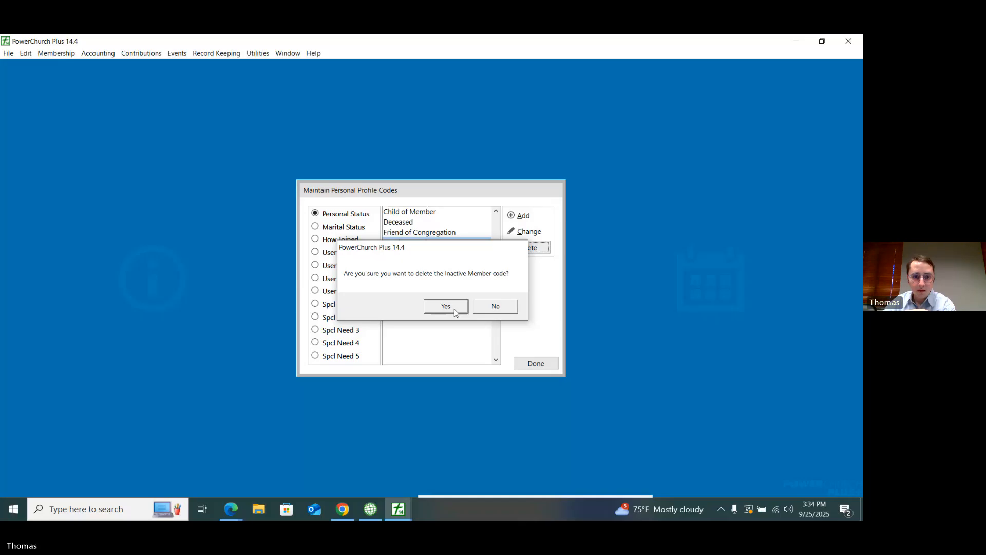
pyautogui.click(450, 306)
# Step: Delete the Pastor personal status code, replacing it with Member in existing records
pyautogui.click(395, 253)
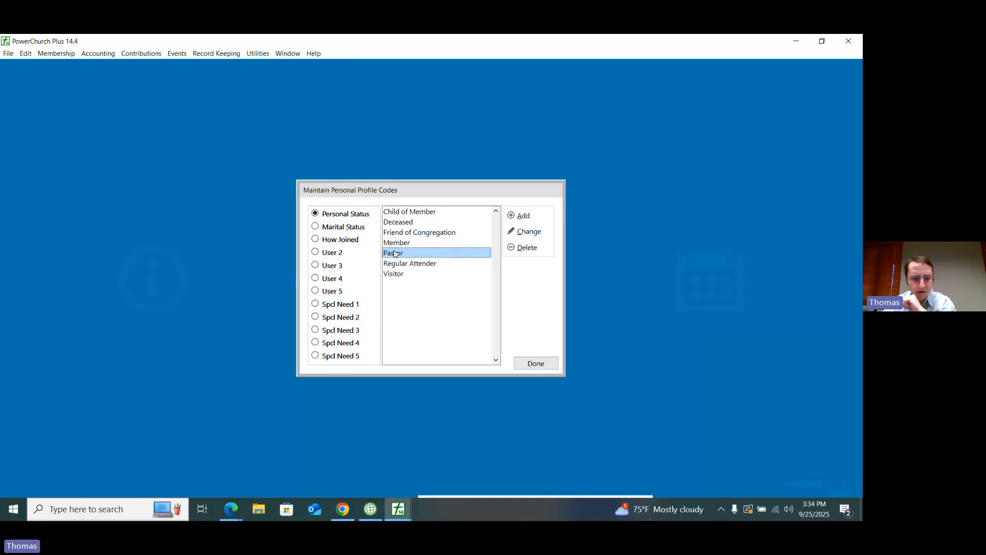
pyautogui.click(526, 247)
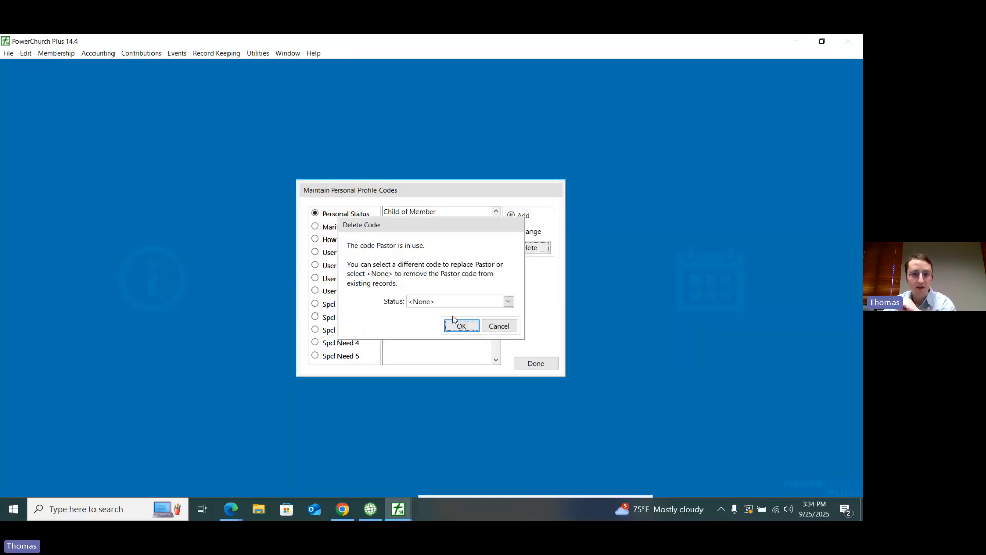
pyautogui.moveTo(428, 224); pyautogui.dragTo(633, 245)
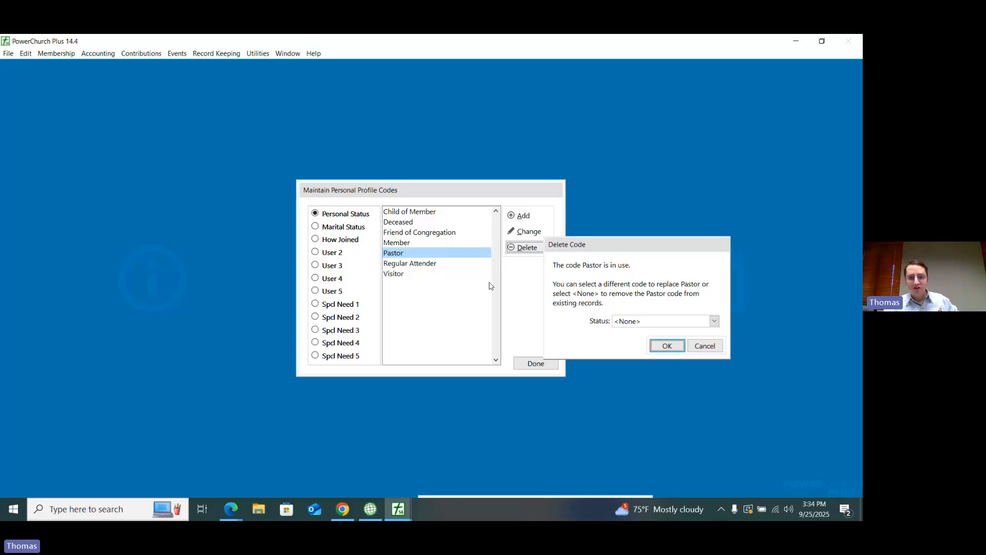
pyautogui.moveTo(574, 252); pyautogui.dragTo(522, 230)
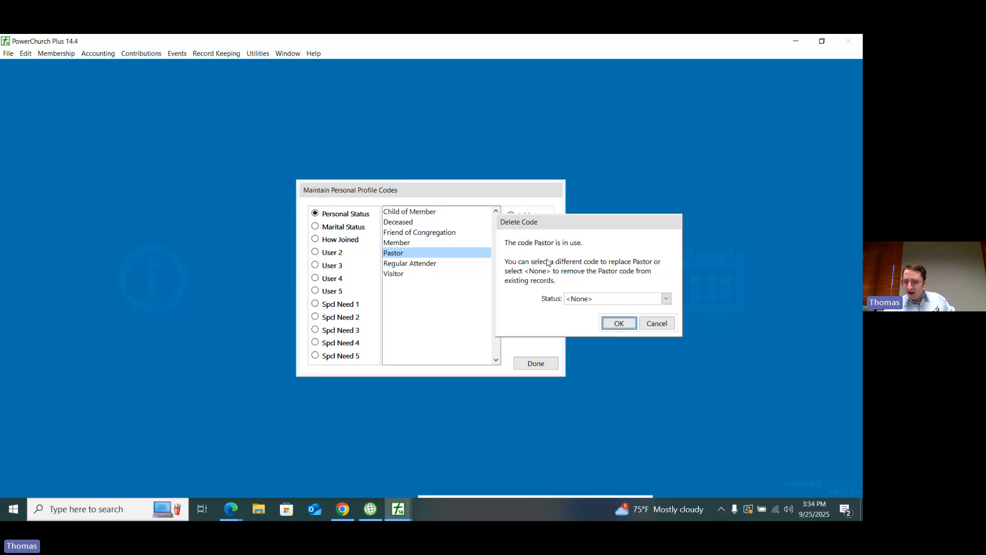
pyautogui.click(587, 301)
pyautogui.click(582, 341)
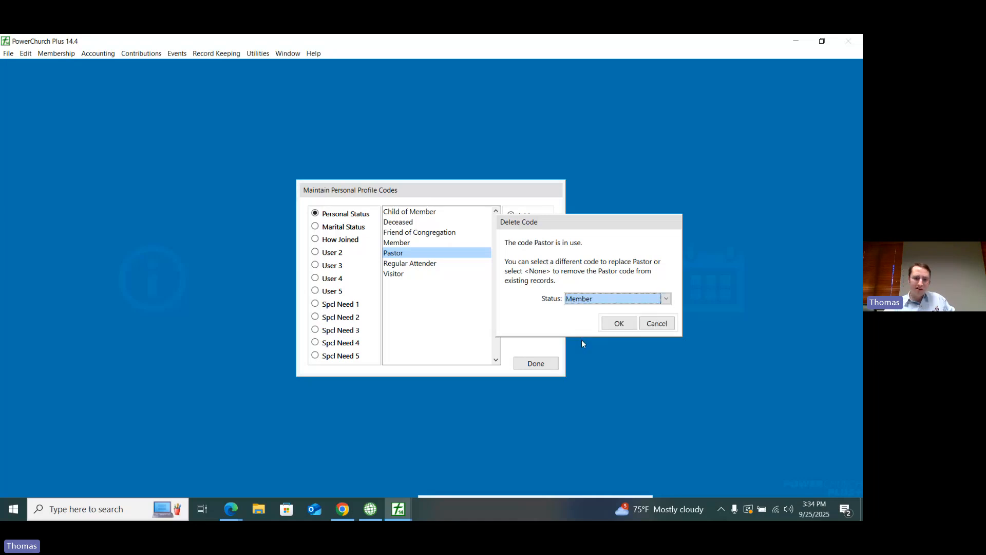
pyautogui.click(585, 303)
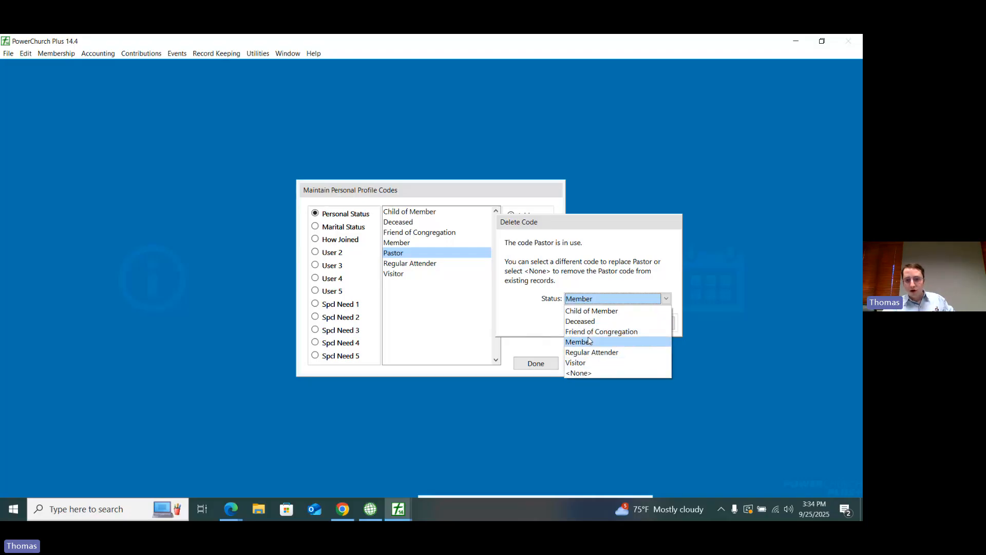
pyautogui.click(588, 341)
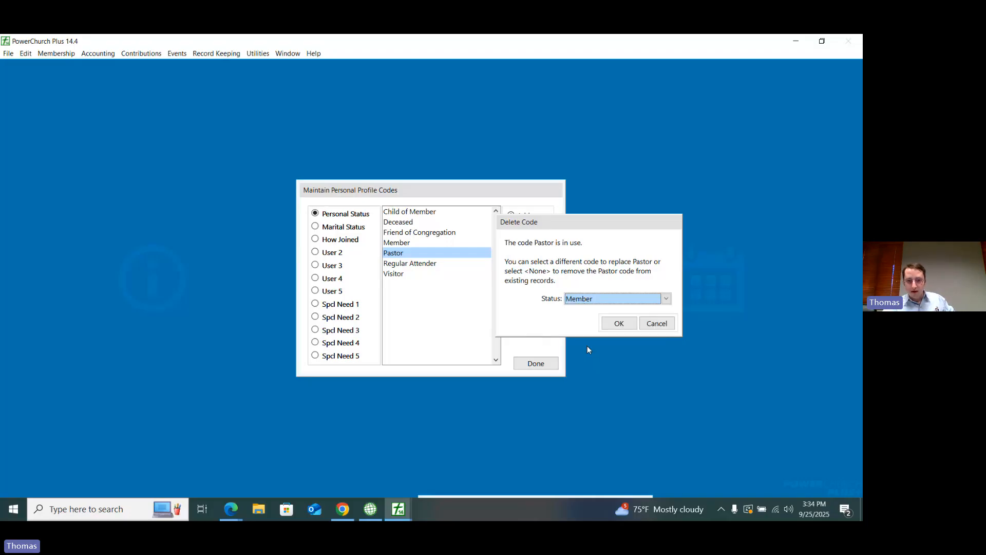
pyautogui.click(620, 325)
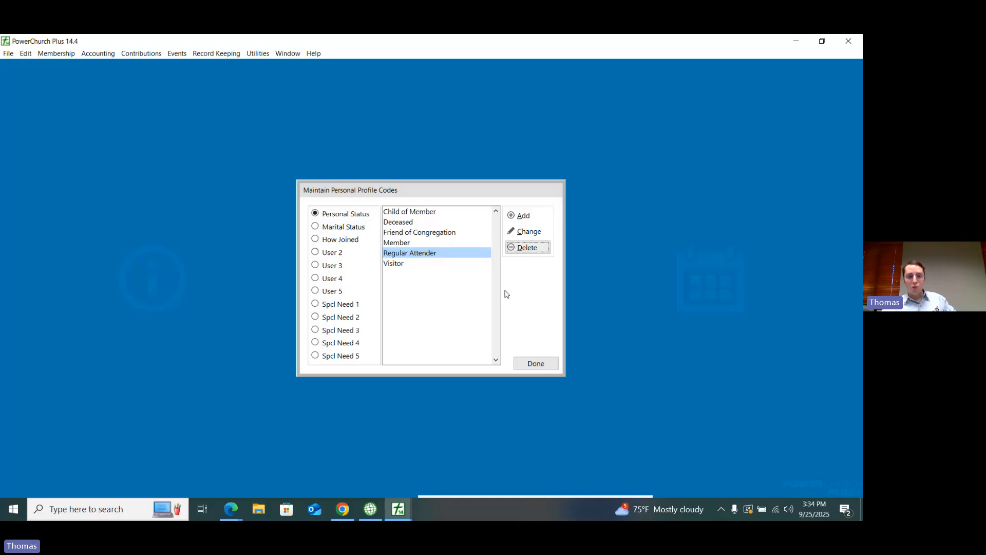
# Step: Rename the Friend of Congregation personal status to Friend of Church and finish maintaining the codes
pyautogui.click(413, 216)
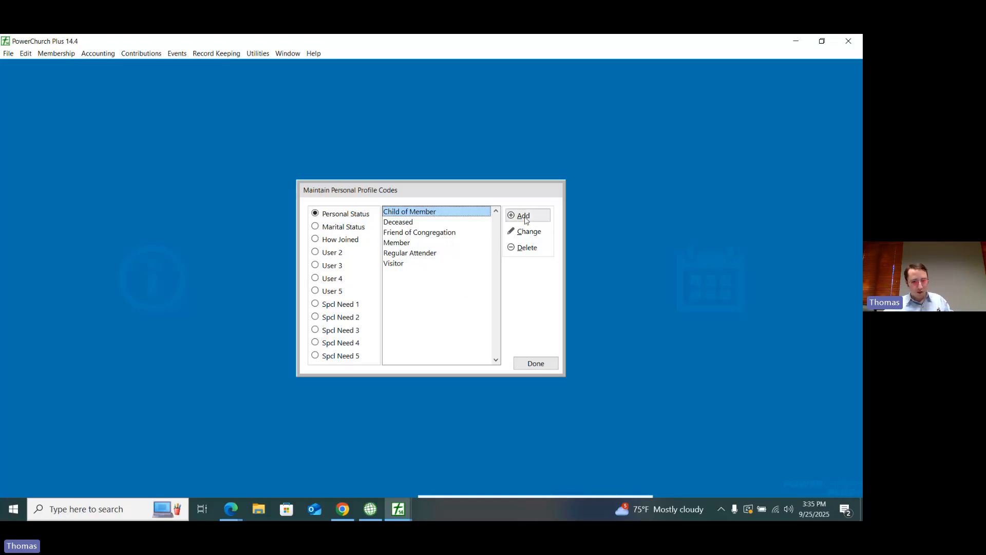
pyautogui.click(426, 234)
pyautogui.click(527, 232)
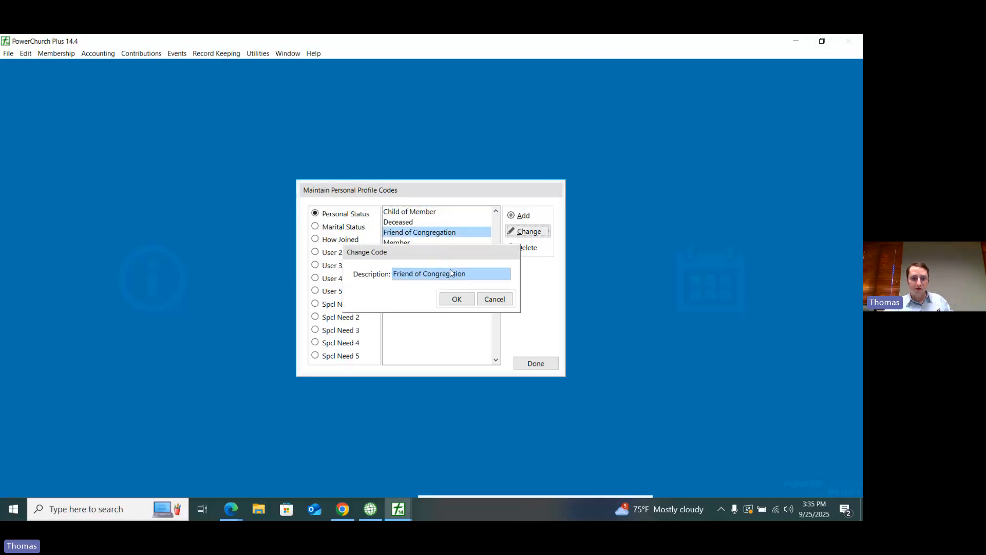
pyautogui.doubleClick(429, 274)
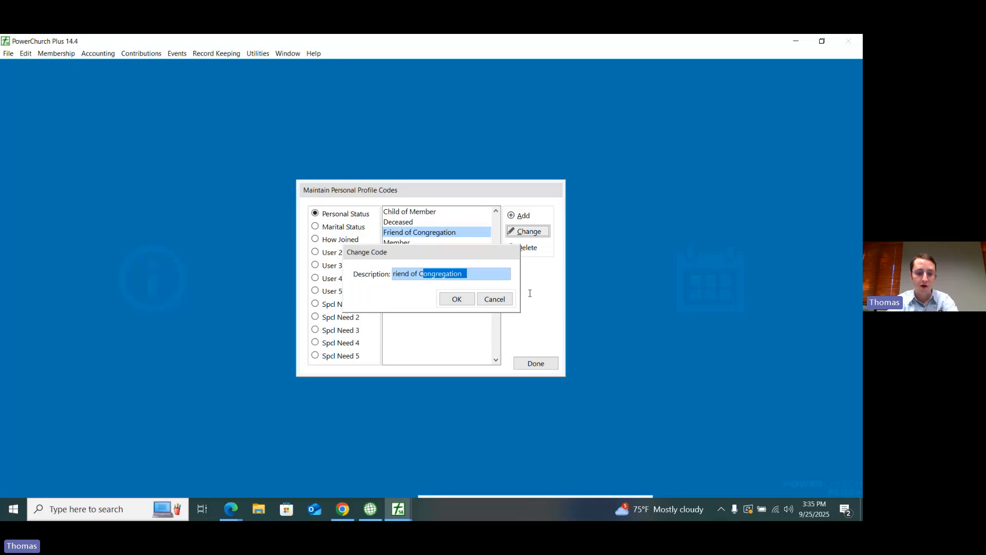
pyautogui.write('Church')
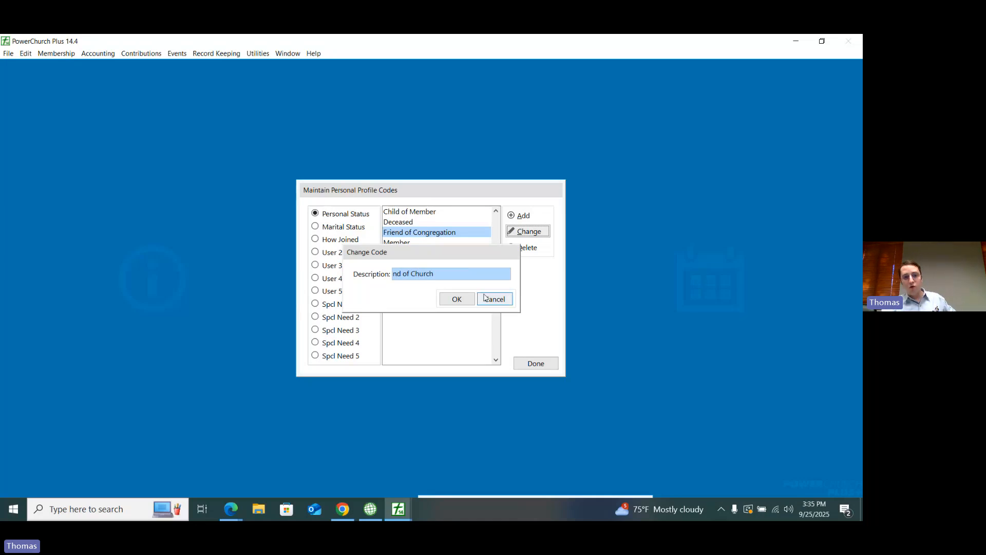
pyautogui.click(457, 297)
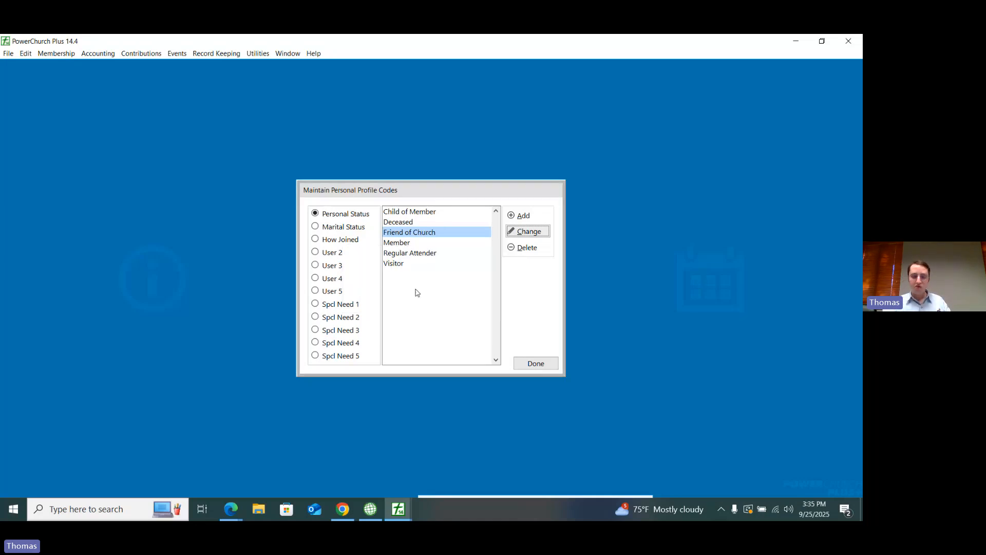
pyautogui.click(536, 364)
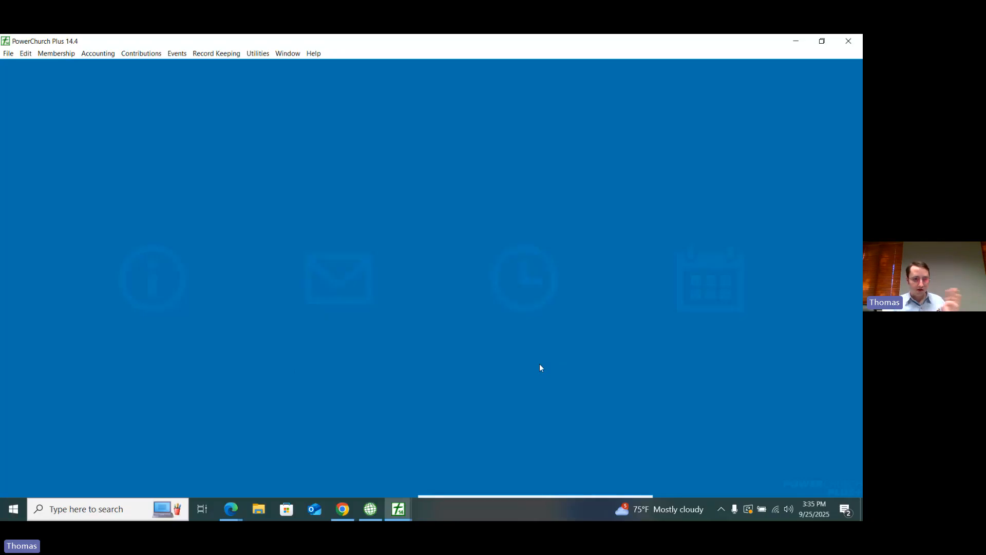
pyautogui.click(59, 54)
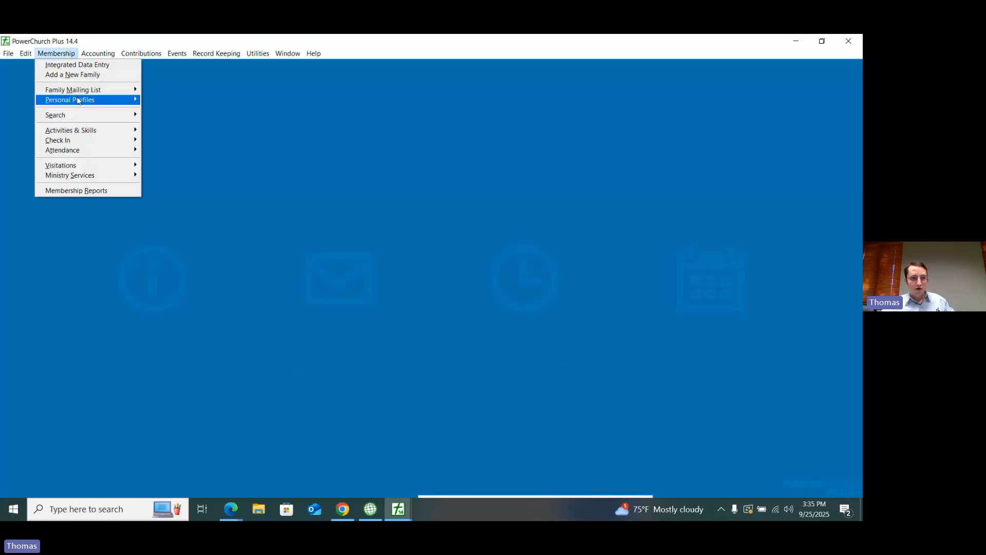
pyautogui.moveTo(77, 99)
pyautogui.moveTo(197, 207)
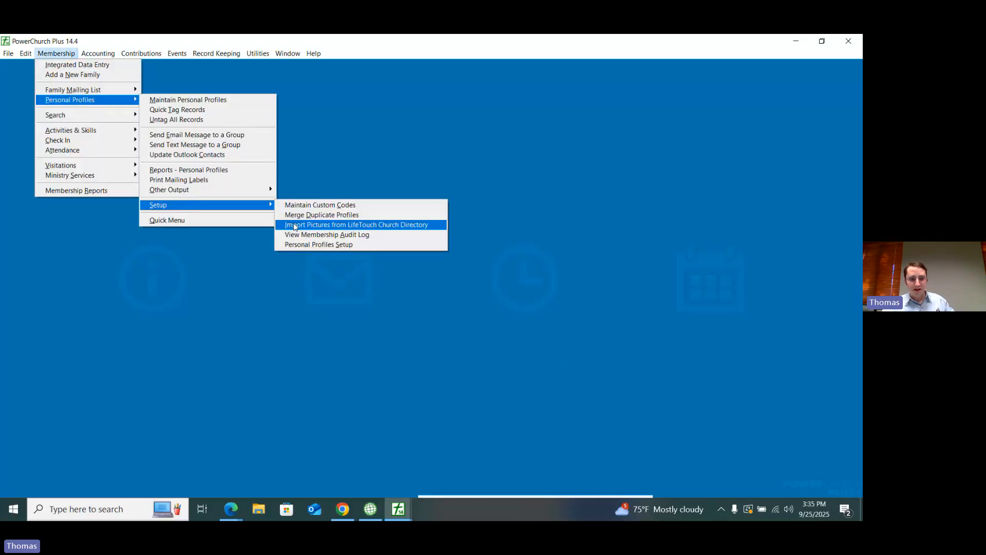
pyautogui.click(395, 378)
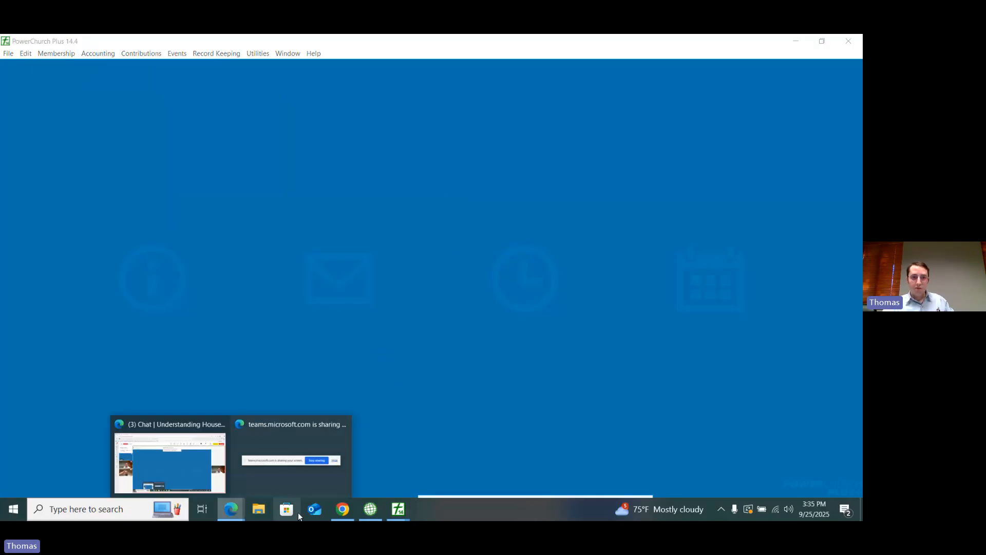
# Step: Switch to Empower and open the Personal Statuses options under People
pyautogui.click(342, 509)
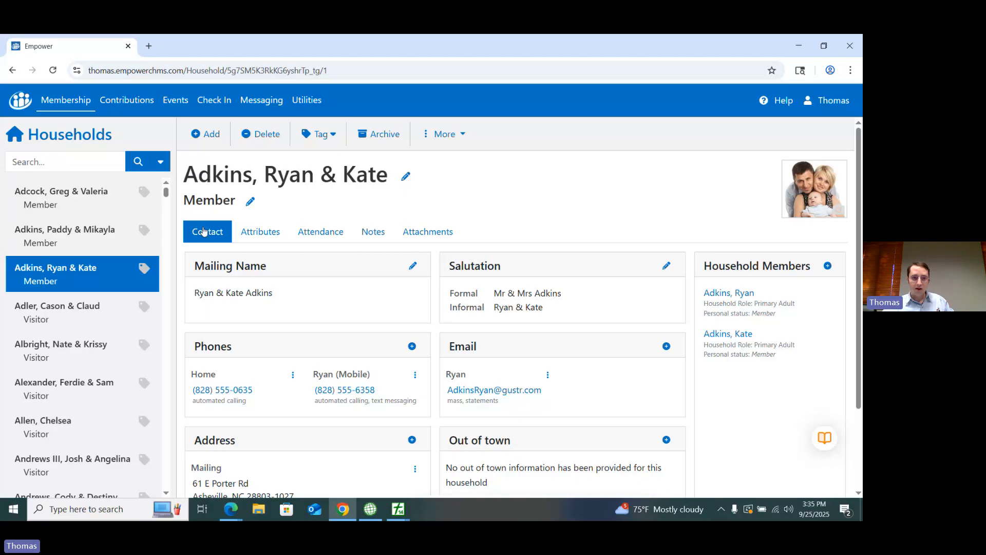
pyautogui.click(307, 100)
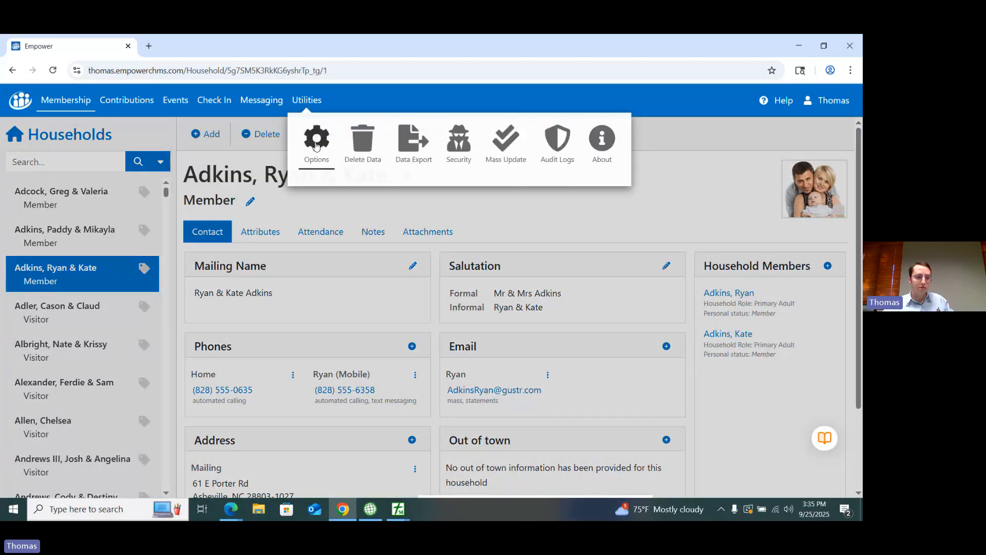
pyautogui.click(316, 146)
pyautogui.scroll(-3, 98, 351)
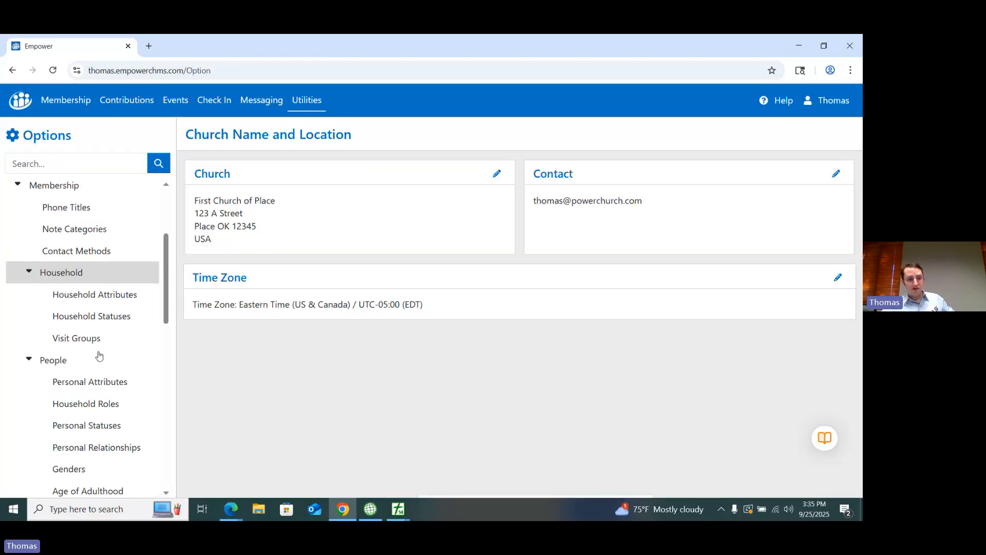
pyautogui.scroll(-3, 98, 352)
pyautogui.click(94, 344)
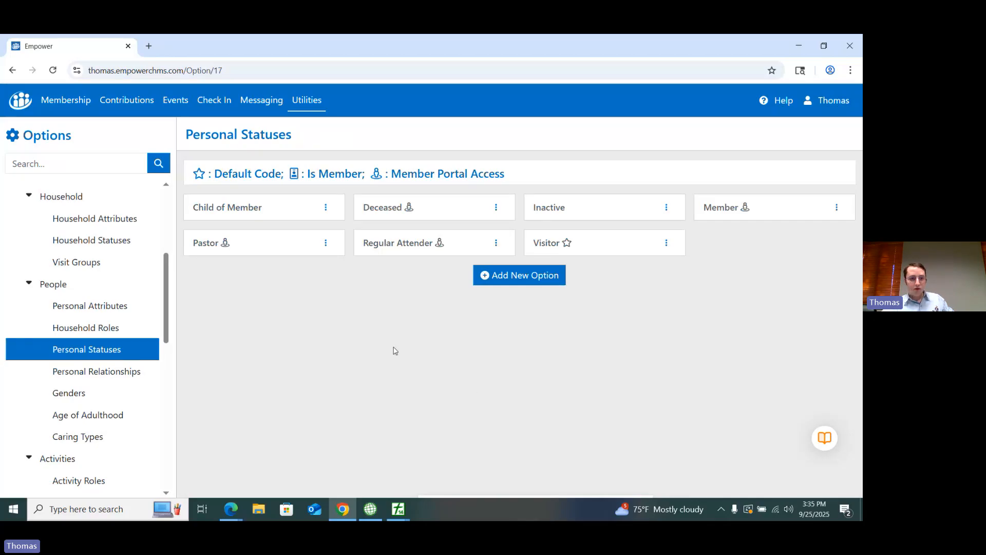
# Step: Delete the Pastor personal status code in Empower
pyautogui.click(323, 245)
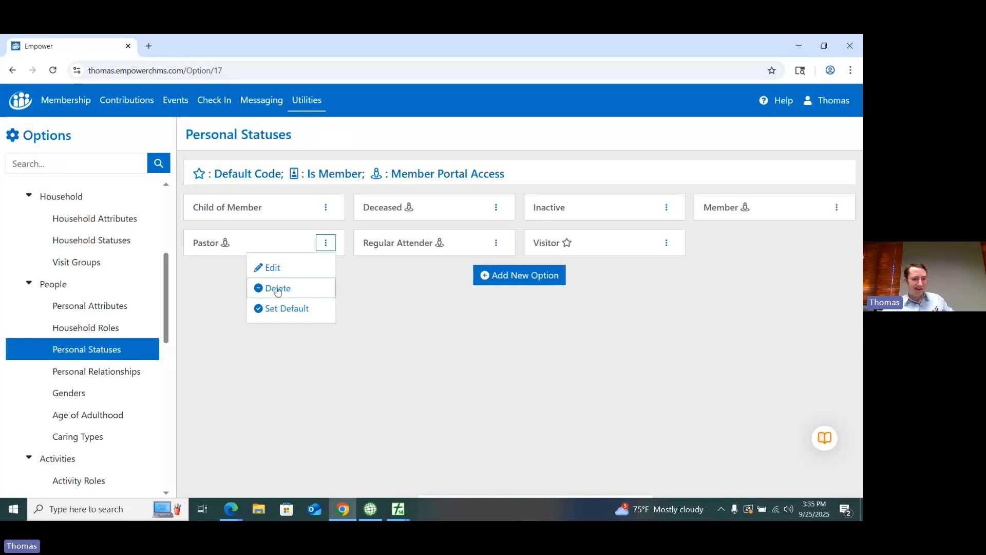
pyautogui.click(278, 289)
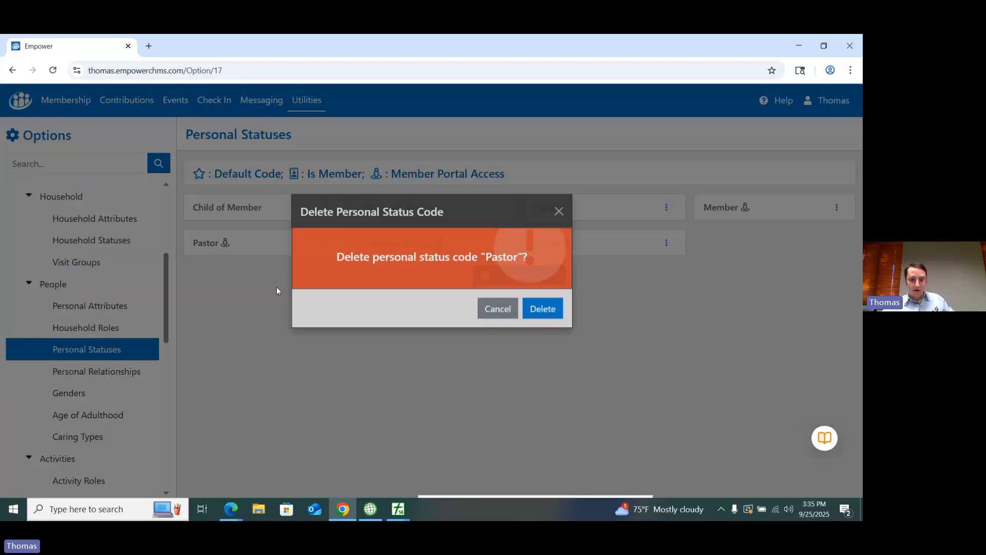
pyautogui.click(528, 320)
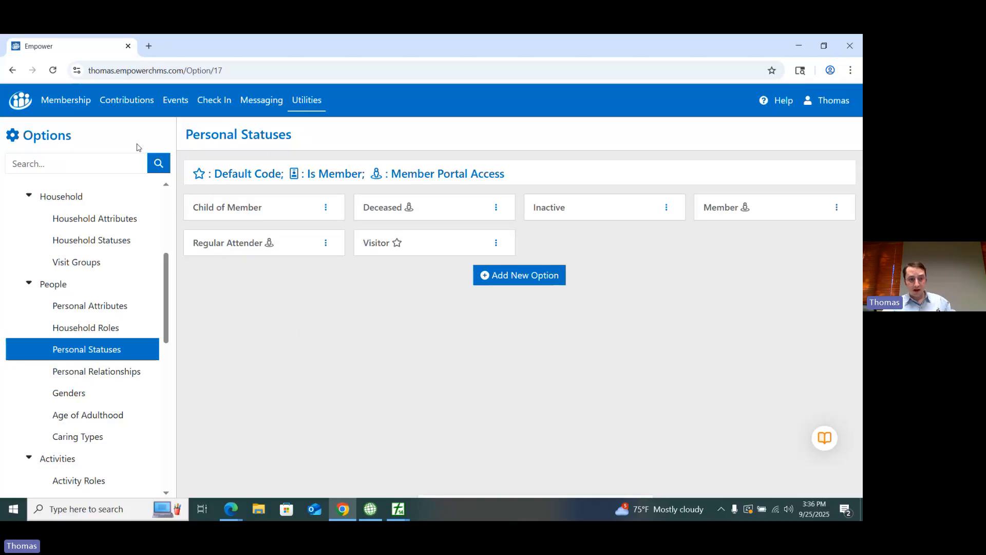
# Step: Open the Households list and select the first listed household
pyautogui.click(65, 100)
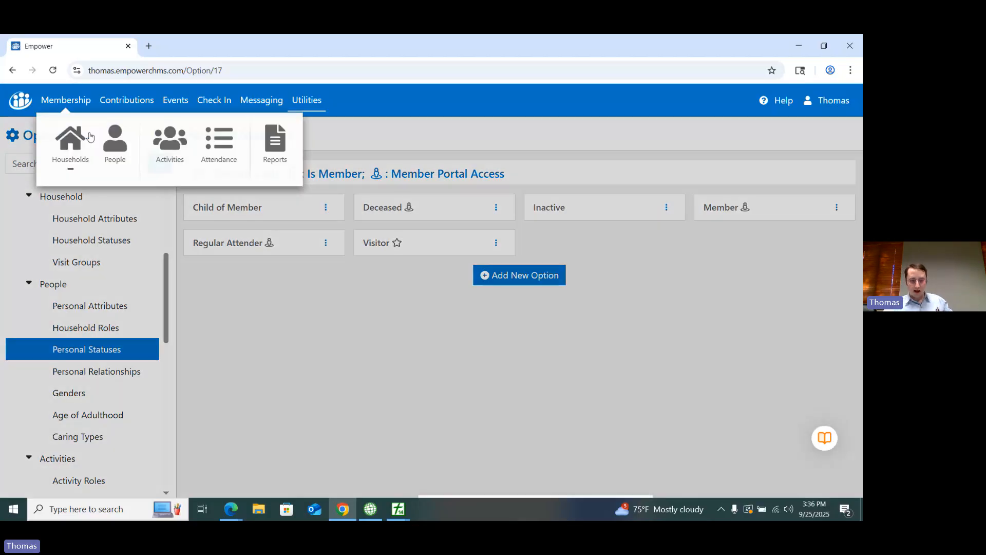
pyautogui.click(81, 151)
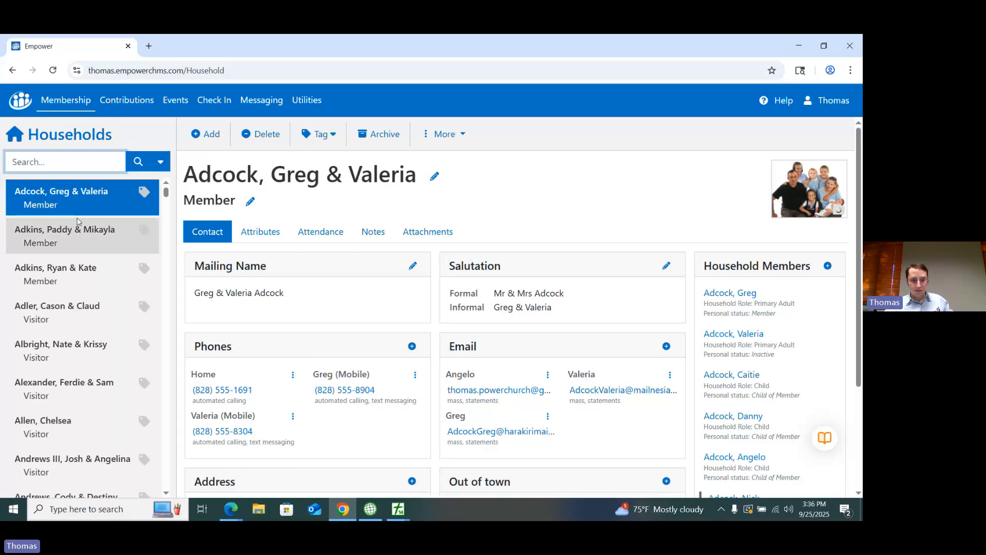
pyautogui.click(83, 199)
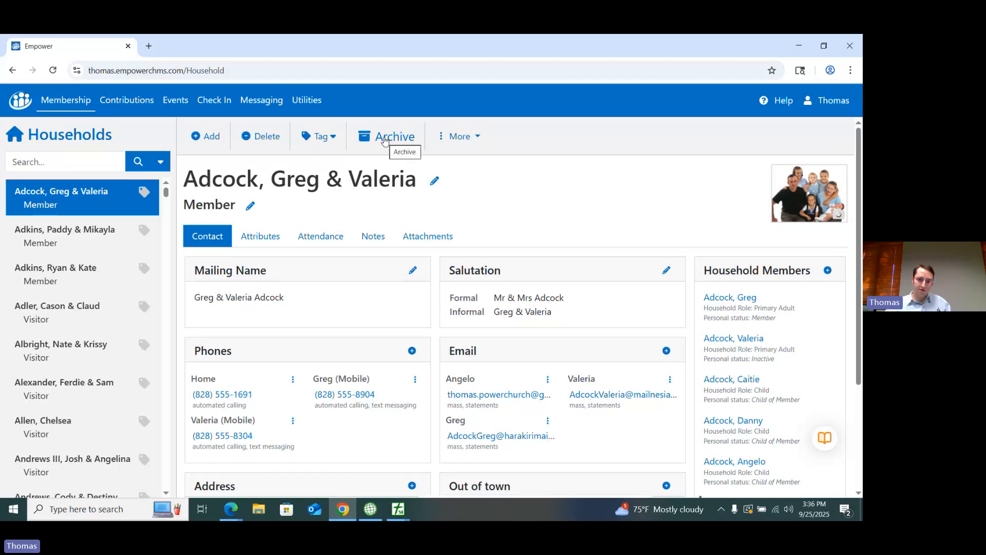
# Step: Archive the selected household in Empower with effective date 09/25/2025, an unassigned archive reason and the existing household and personal statuses
pyautogui.click(384, 137)
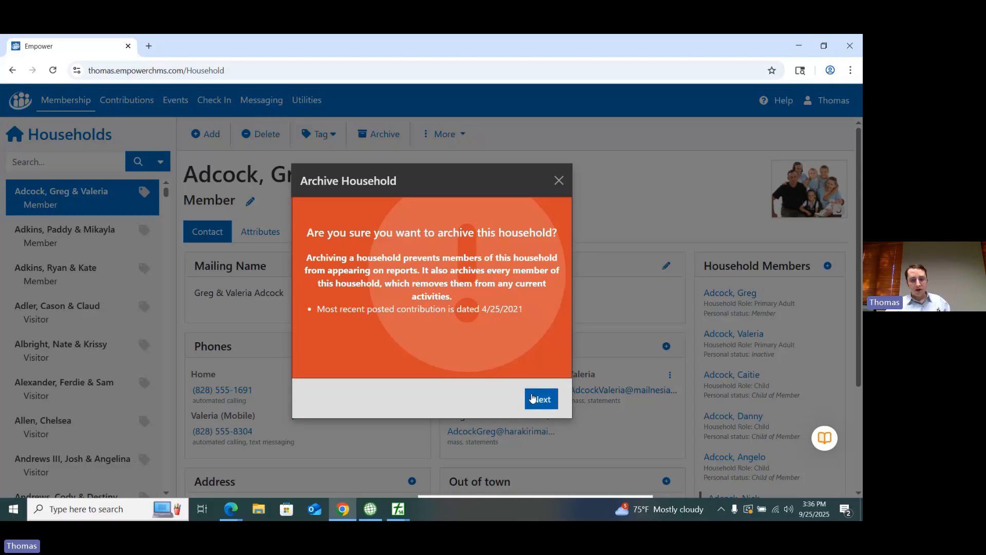
pyautogui.click(537, 400)
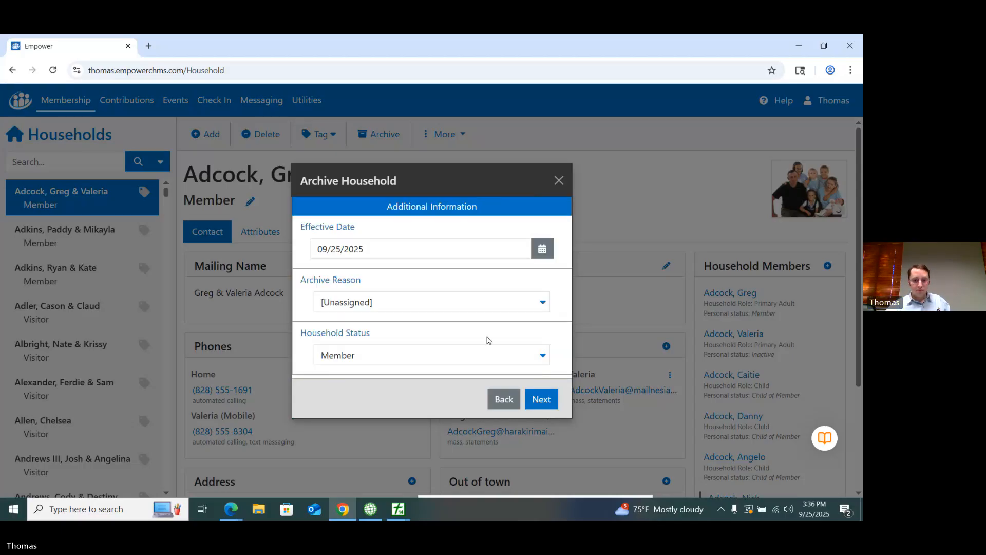
pyautogui.click(543, 408)
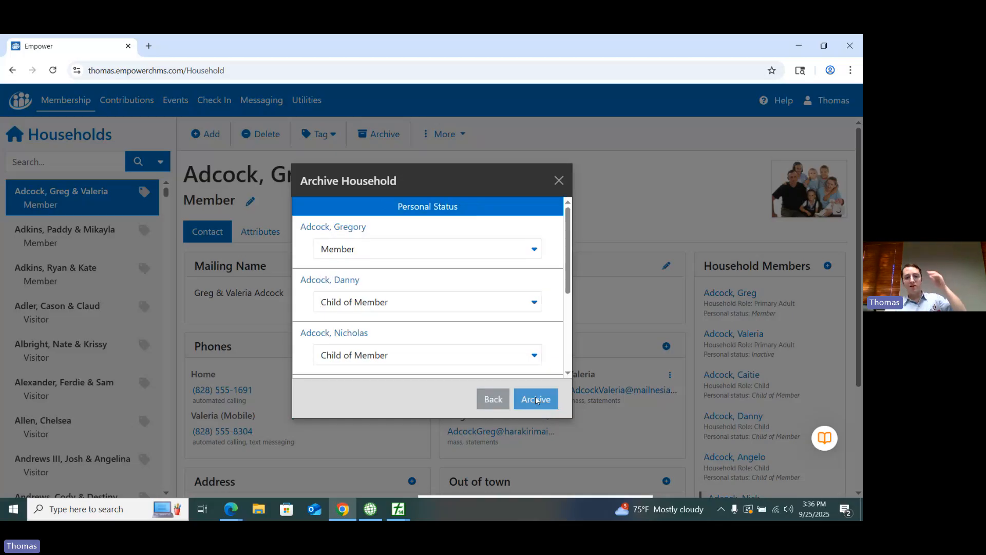
pyautogui.click(536, 400)
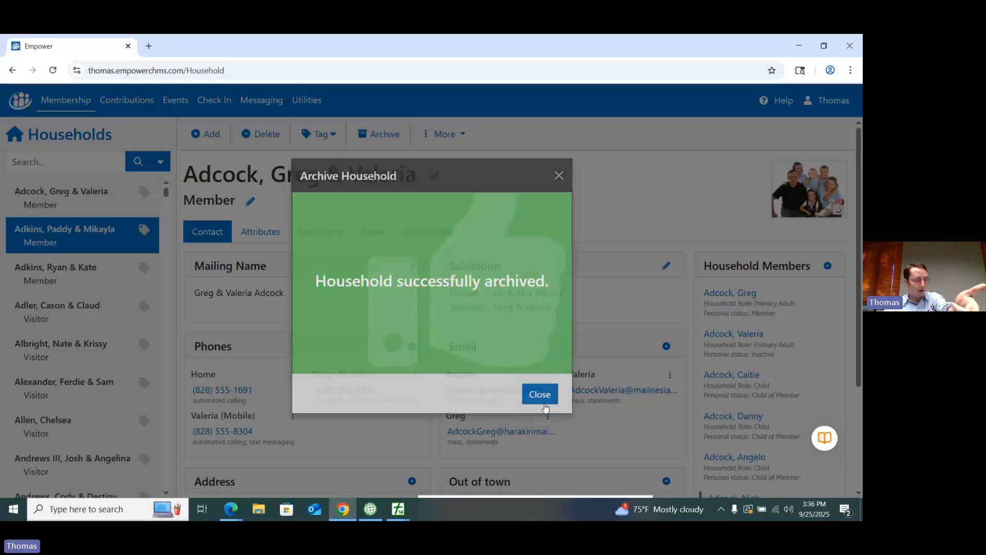
pyautogui.click(539, 395)
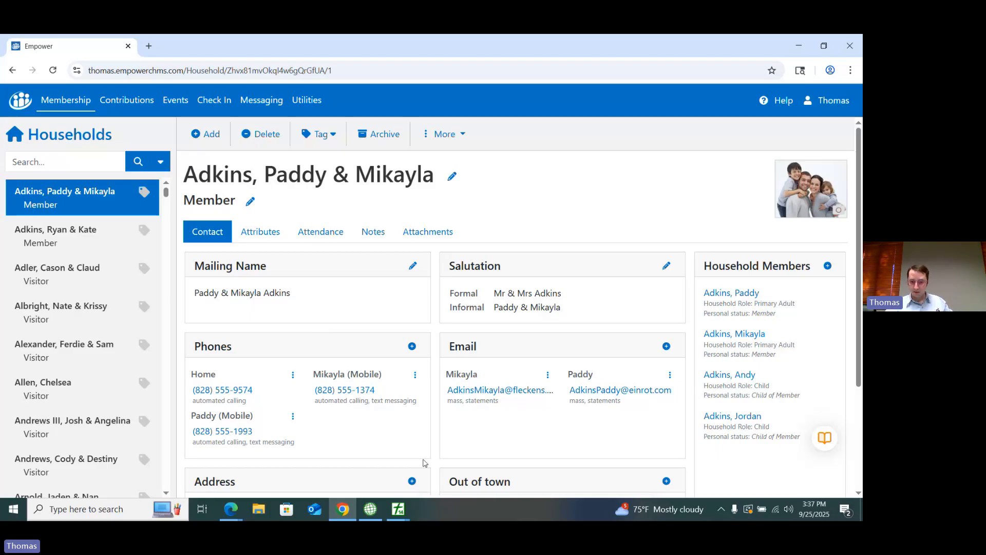
# Step: Switch to PowerChurch Plus and open Integrated Data Entry for the membership records
pyautogui.moveTo(398, 509)
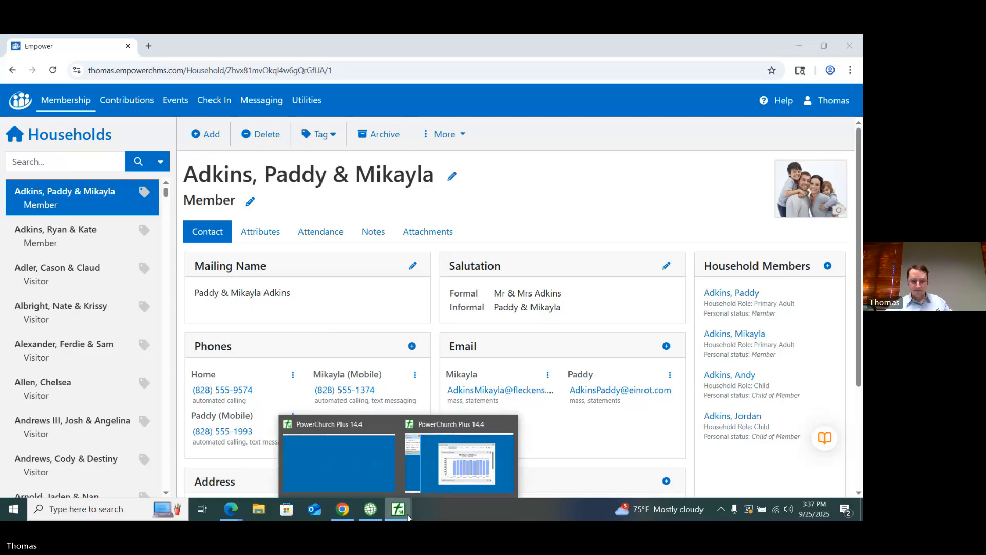
pyautogui.click(469, 470)
pyautogui.click(75, 57)
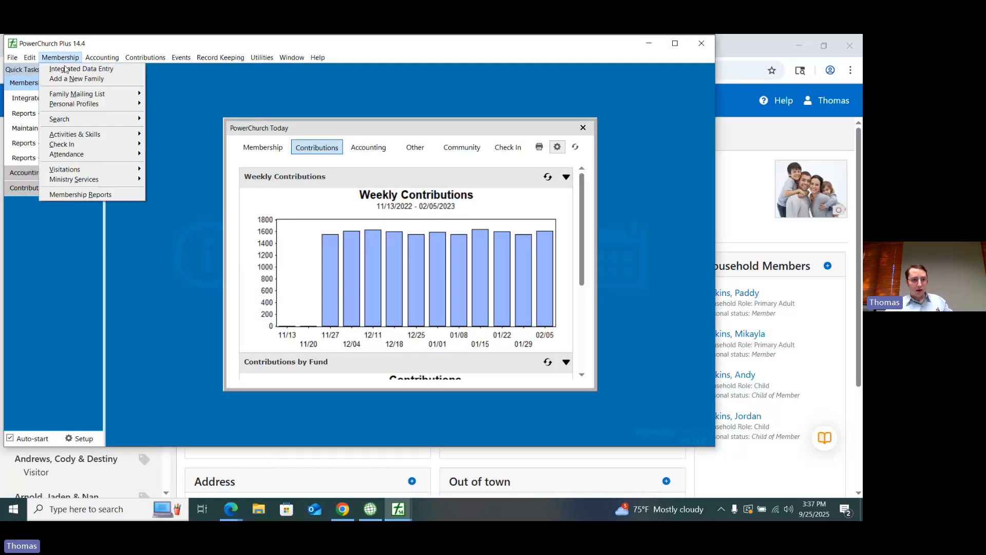
pyautogui.click(65, 69)
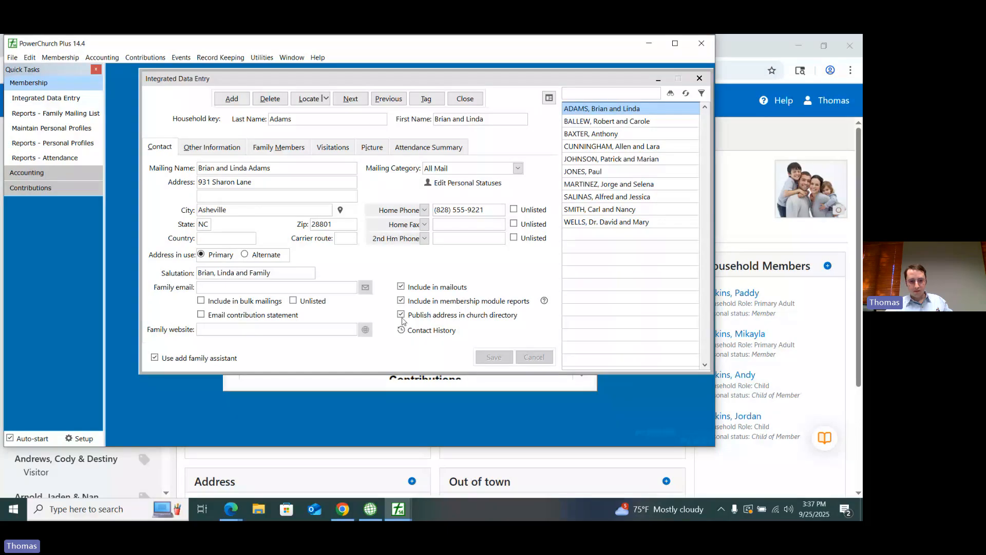
# Step: Exclude the first listed family from membership module reports and save the family record
pyautogui.click(401, 313)
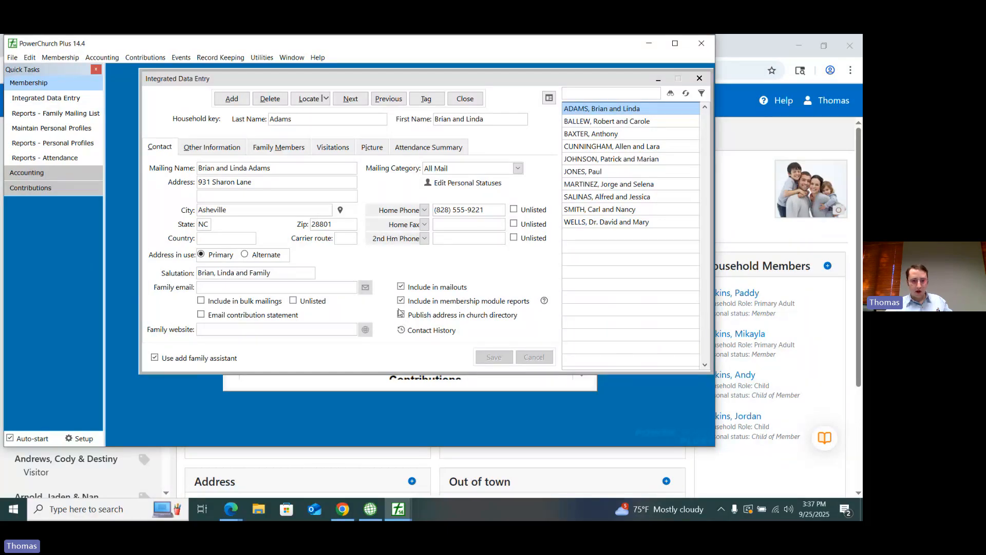
pyautogui.click(400, 313)
pyautogui.click(401, 301)
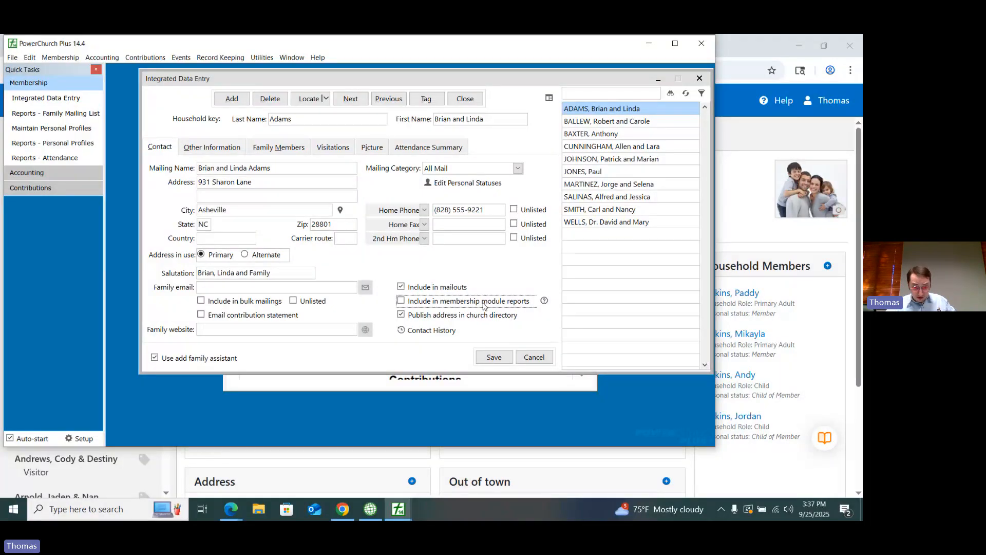
pyautogui.click(493, 357)
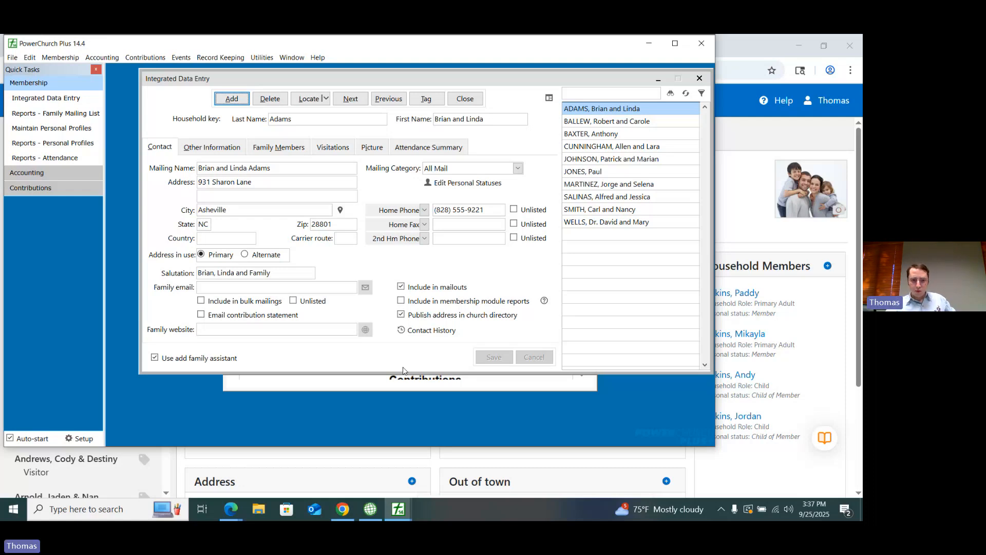
# Step: Set the third family member's personal status to Regular Attender, then close the profile and Integrated Data Entry
pyautogui.click(290, 147)
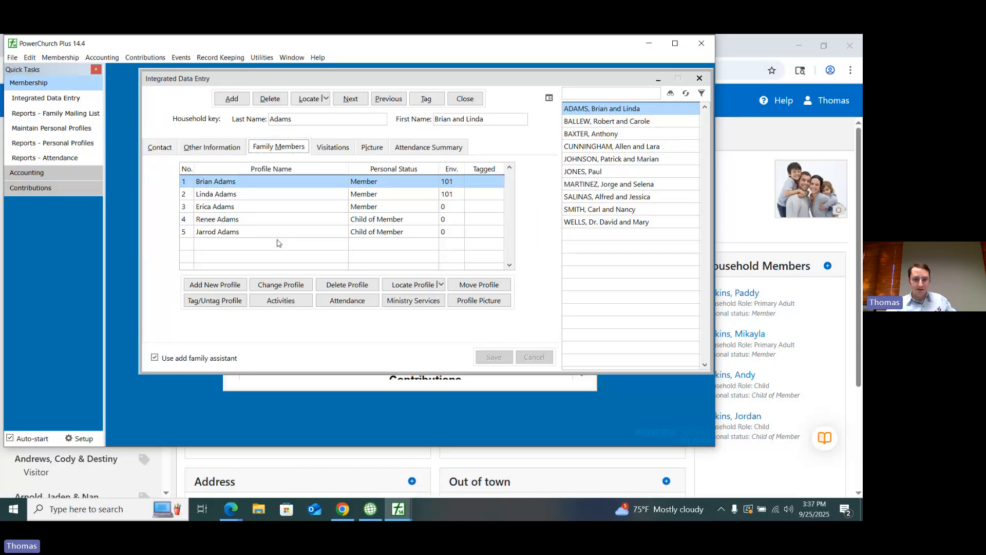
pyautogui.doubleClick(337, 209)
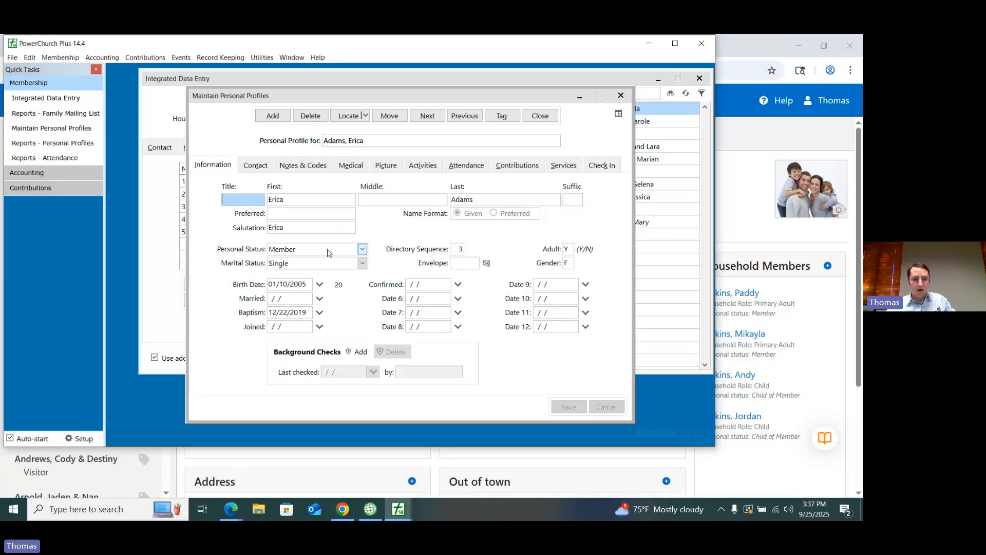
pyautogui.click(329, 250)
pyautogui.click(296, 302)
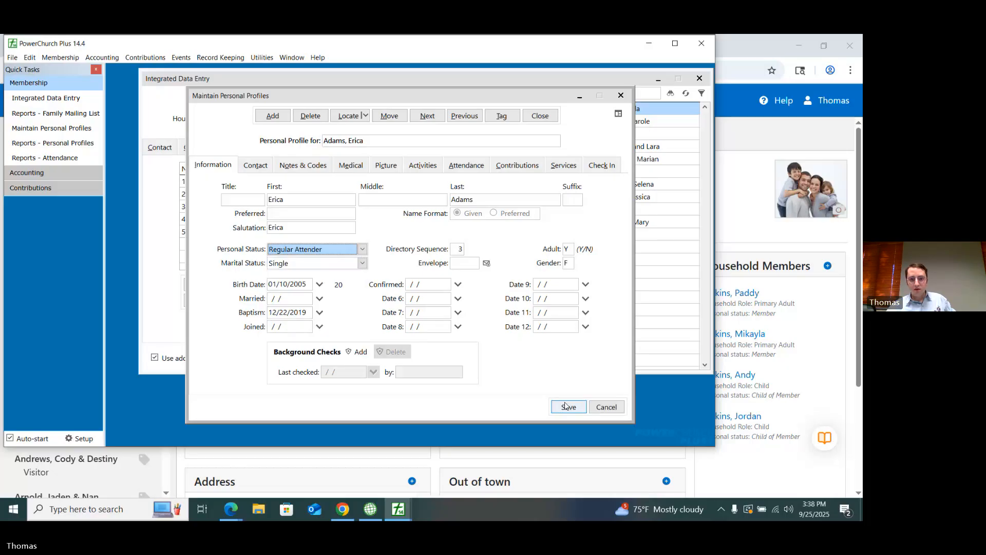
pyautogui.click(540, 115)
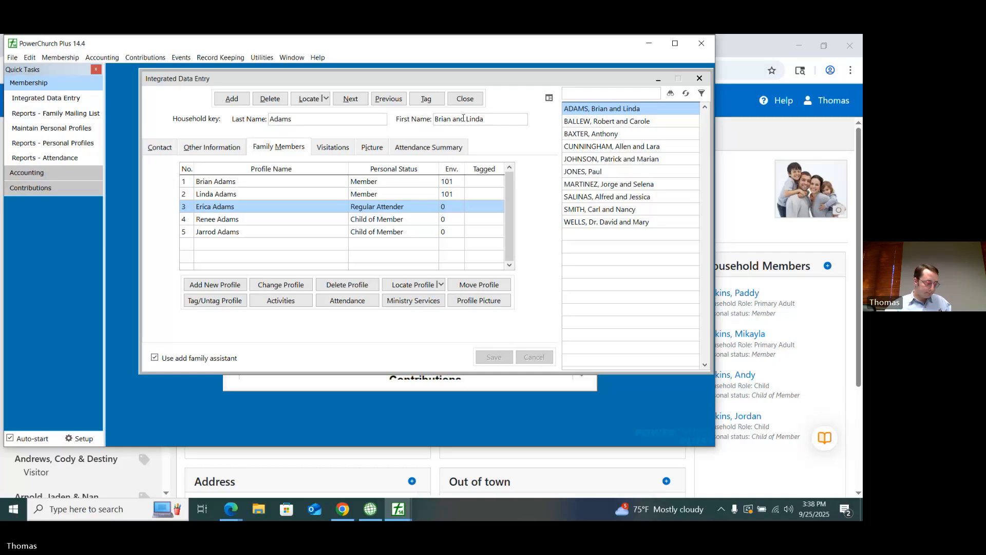
pyautogui.click(468, 97)
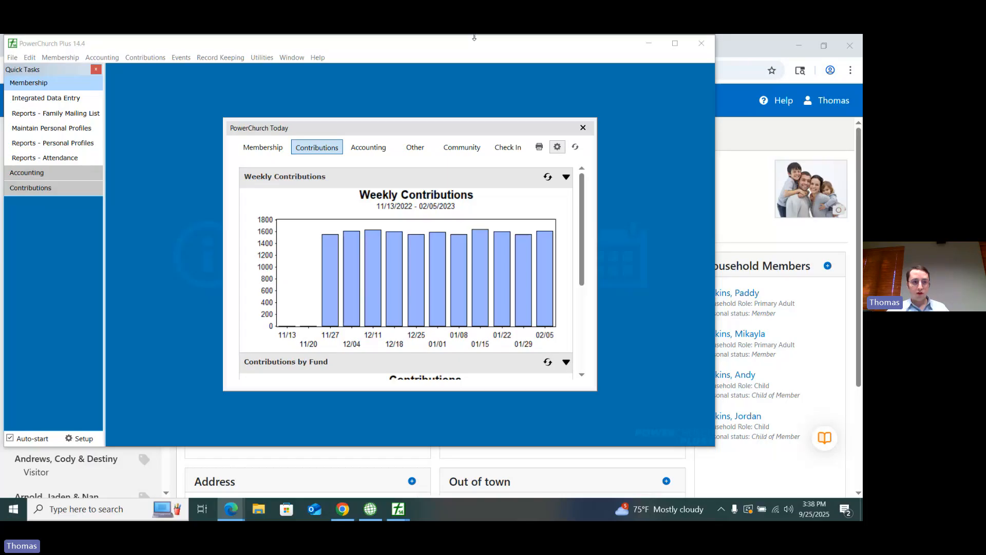
# Step: Reopen the first family's member list and save the next available envelope number on the second family member's profile
pyautogui.click(60, 58)
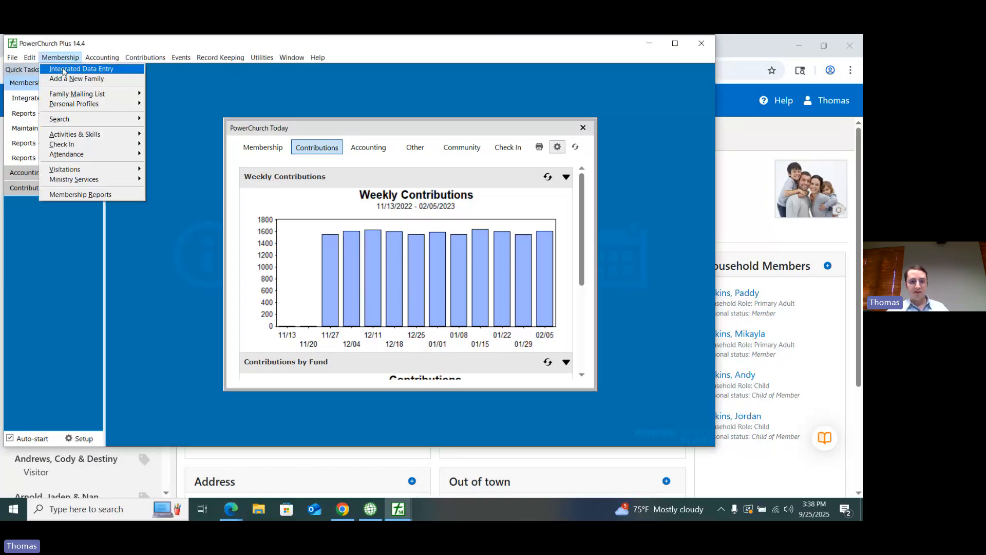
pyautogui.click(63, 70)
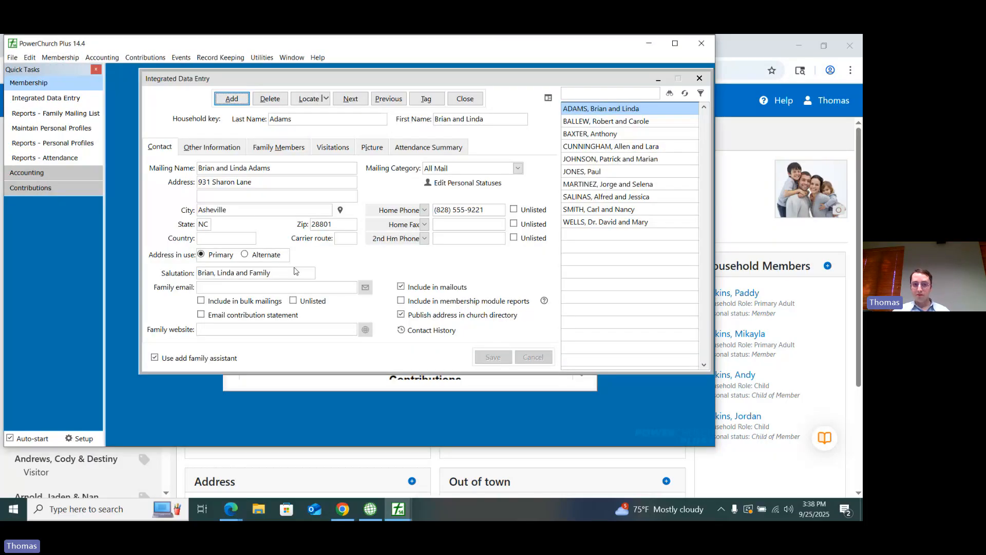
pyautogui.hotkey('alt', 'm')
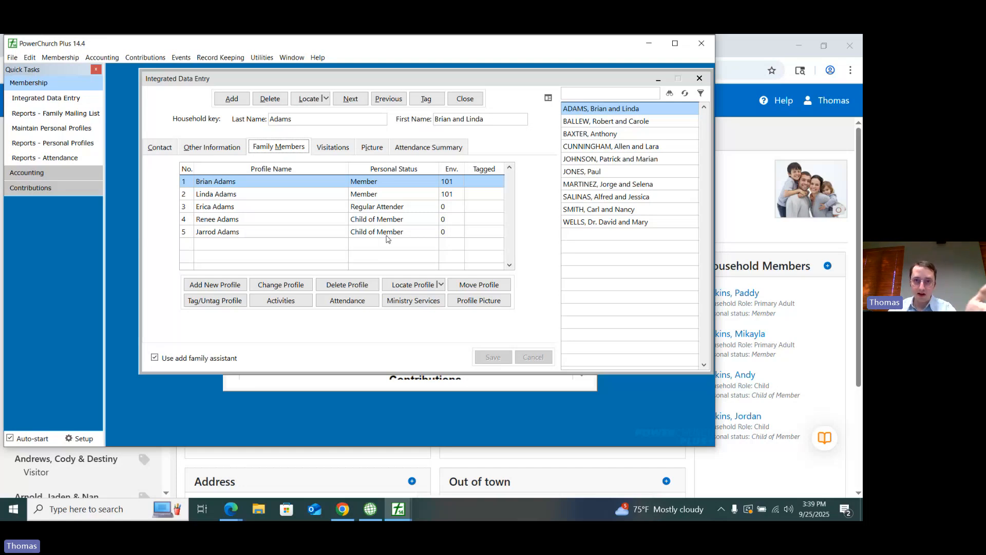
pyautogui.click(358, 199)
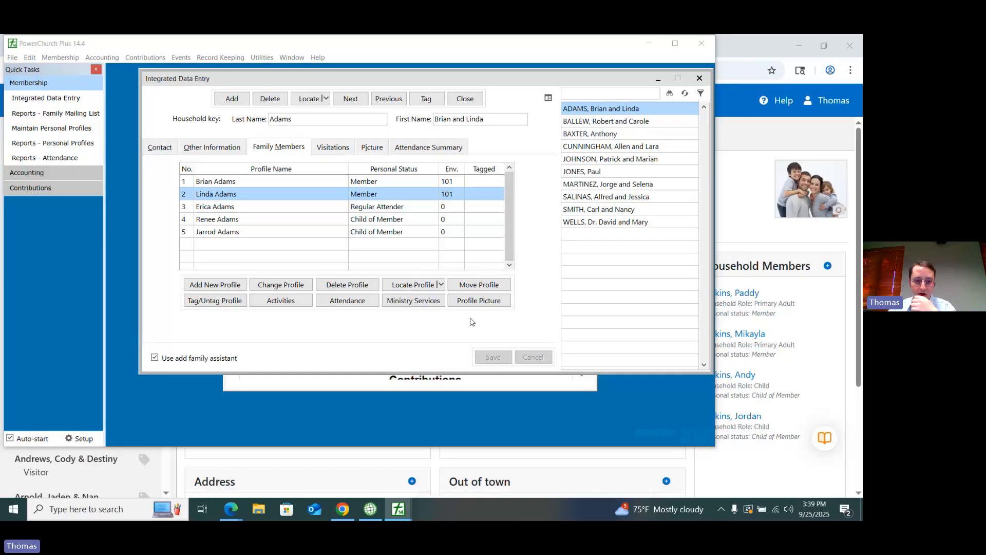
pyautogui.doubleClick(358, 199)
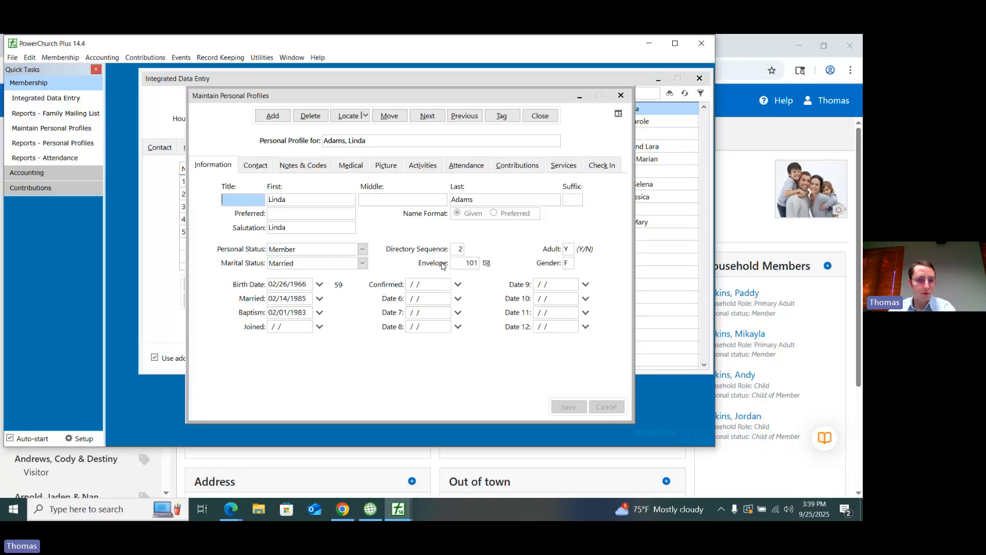
pyautogui.click(486, 264)
pyautogui.press('Return')
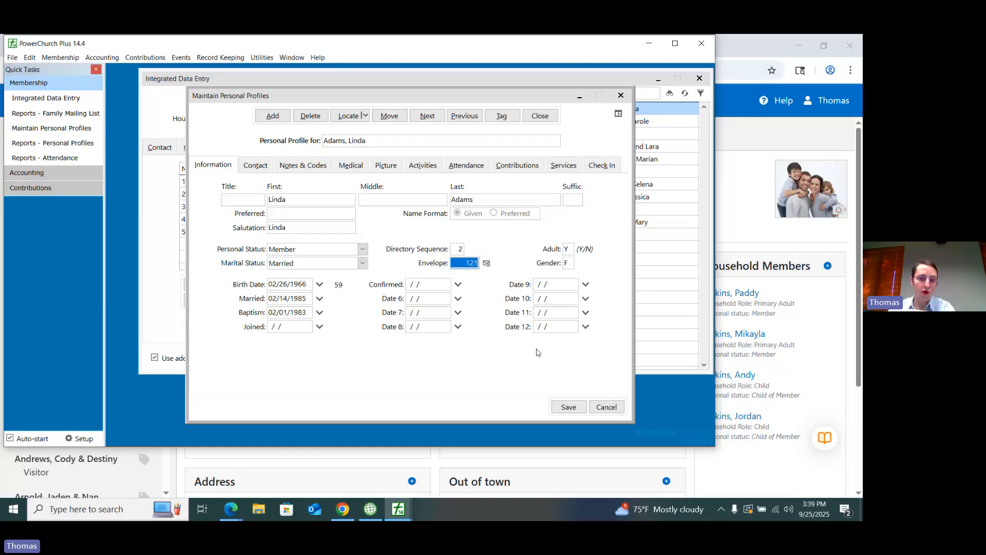
pyautogui.click(568, 407)
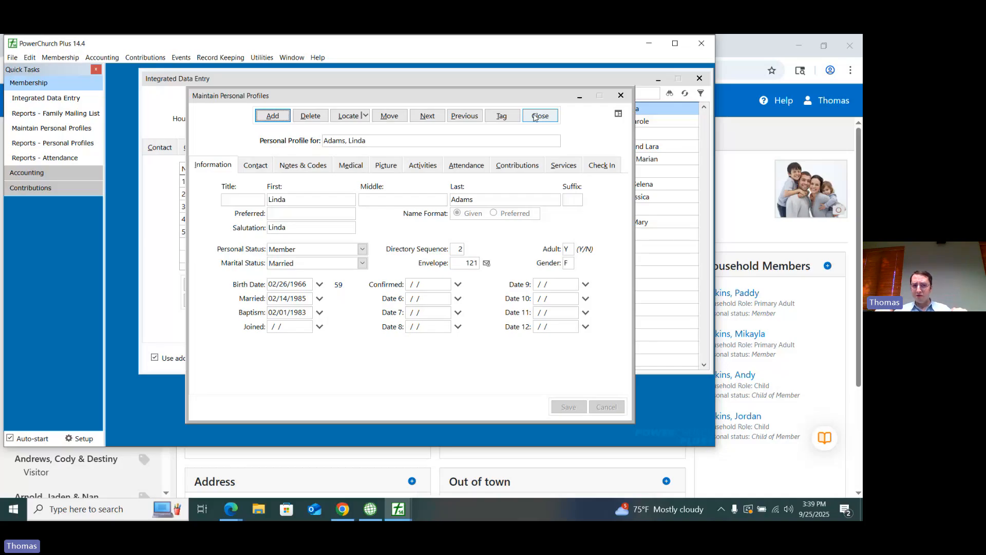
pyautogui.click(534, 116)
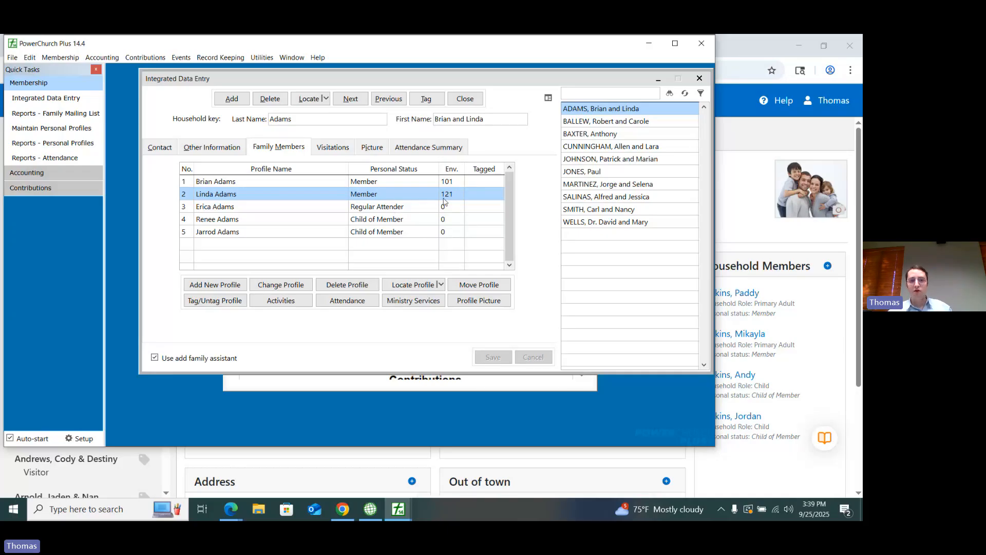
# Step: Assign the next available envelope number to the third family member and close the profile
pyautogui.click(365, 208)
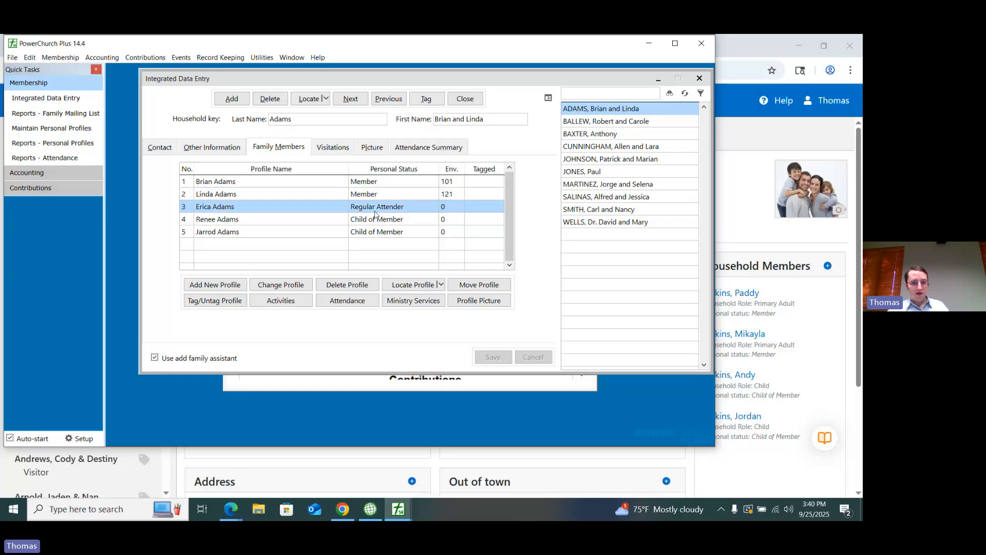
pyautogui.doubleClick(374, 211)
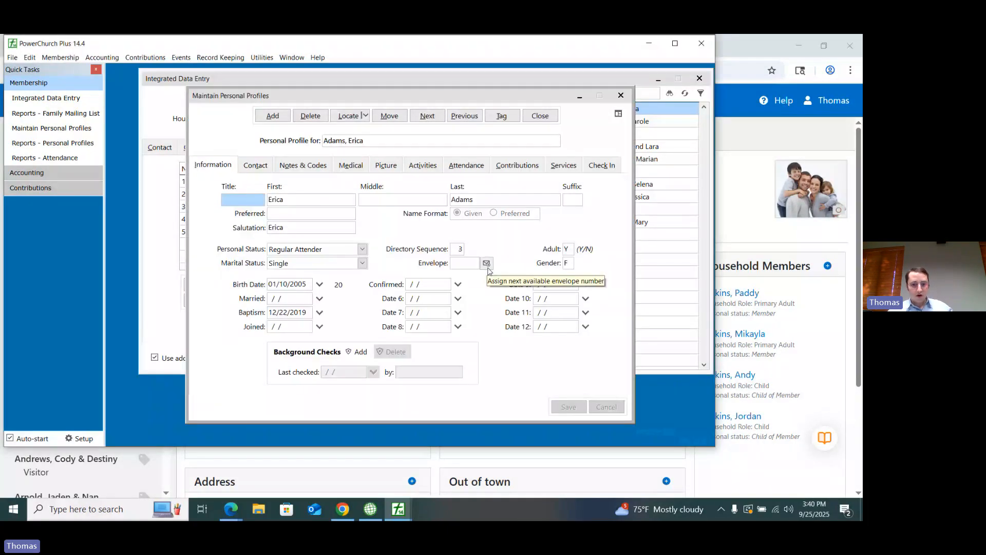
pyautogui.click(487, 265)
pyautogui.click(540, 116)
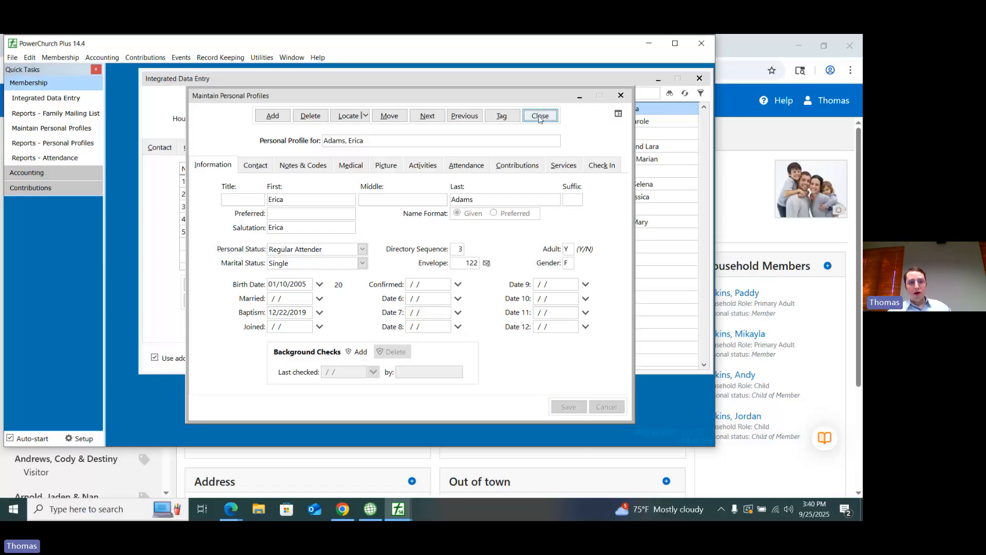
pyautogui.click(540, 116)
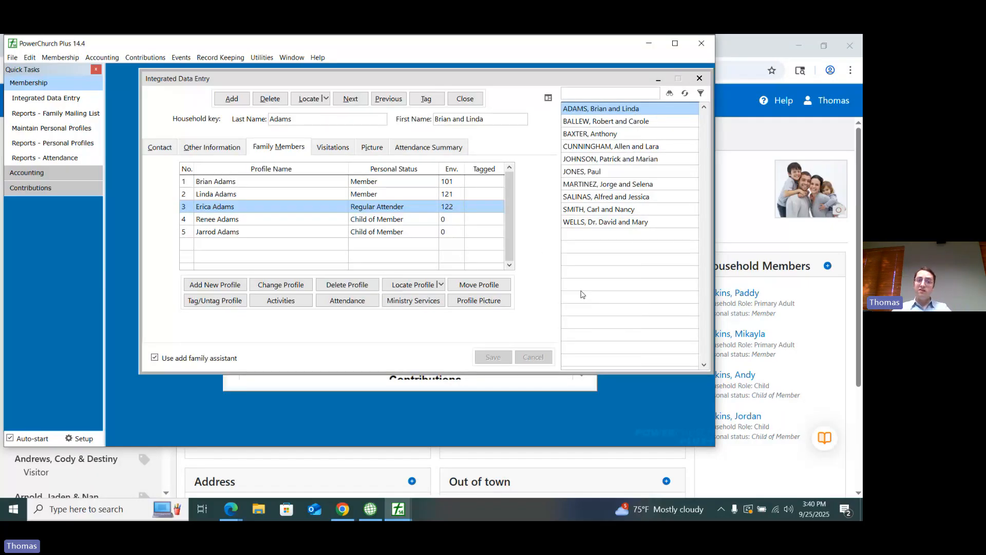
pyautogui.press('Up')
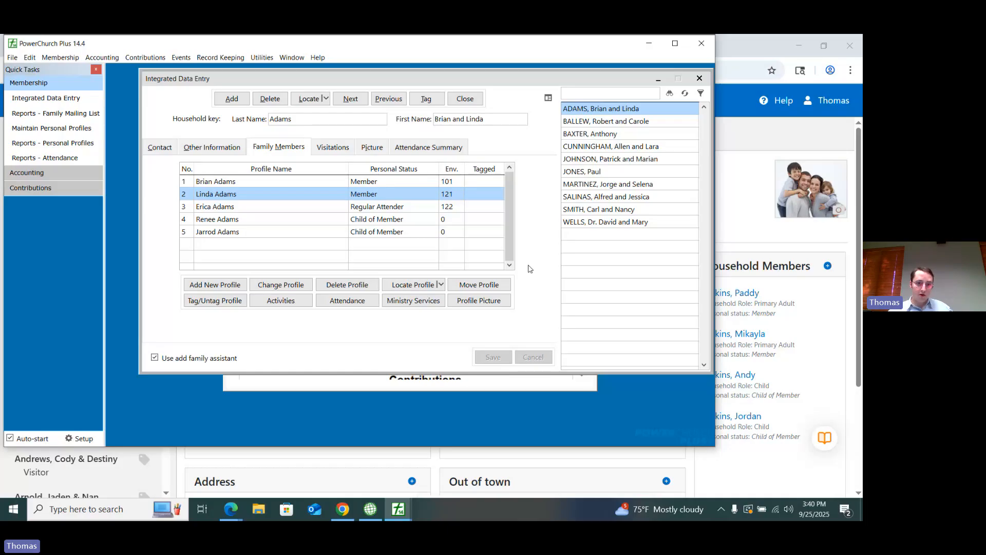
pyautogui.click(273, 183)
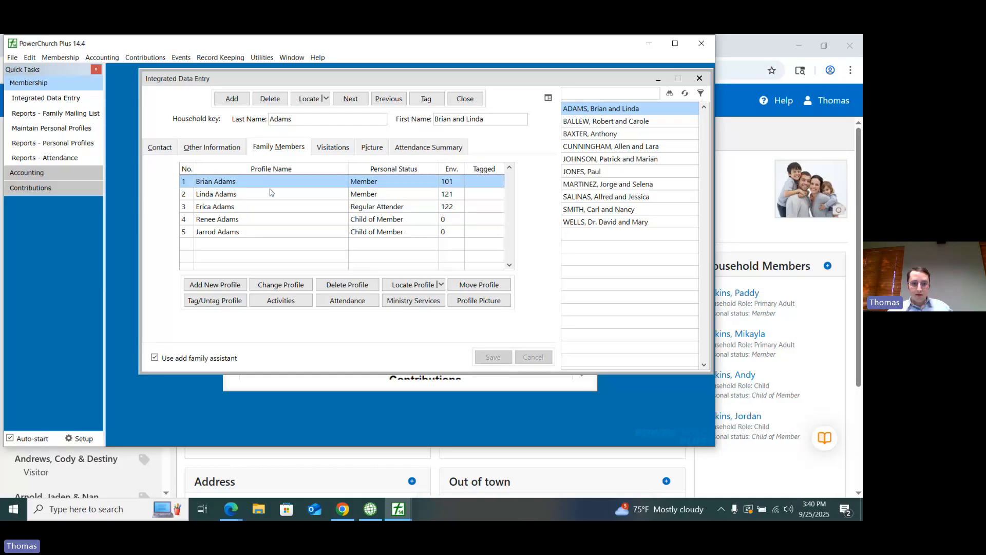
pyautogui.click(271, 193)
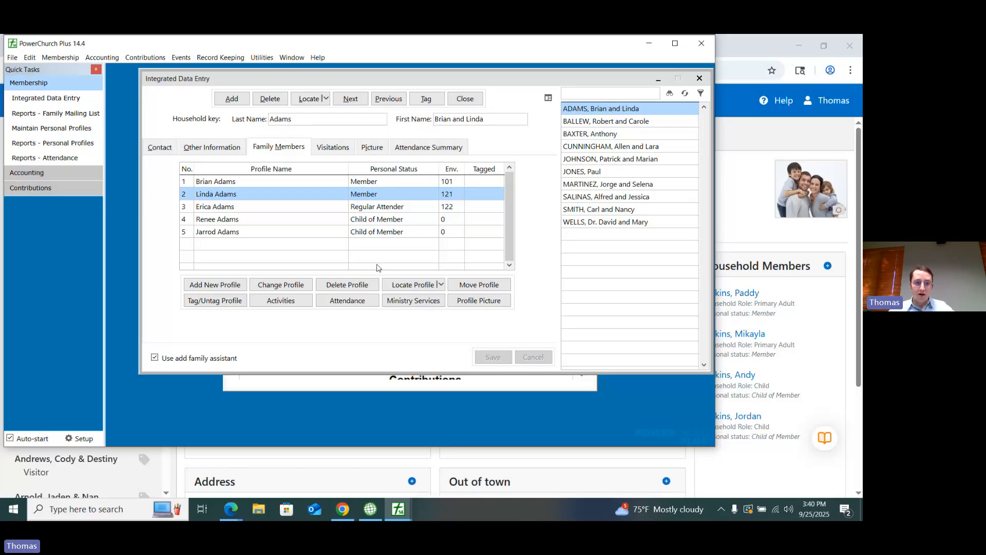
# Step: Move the third family member's profile to a newly created family with a street address, and check that family's contact details and members
pyautogui.click(289, 208)
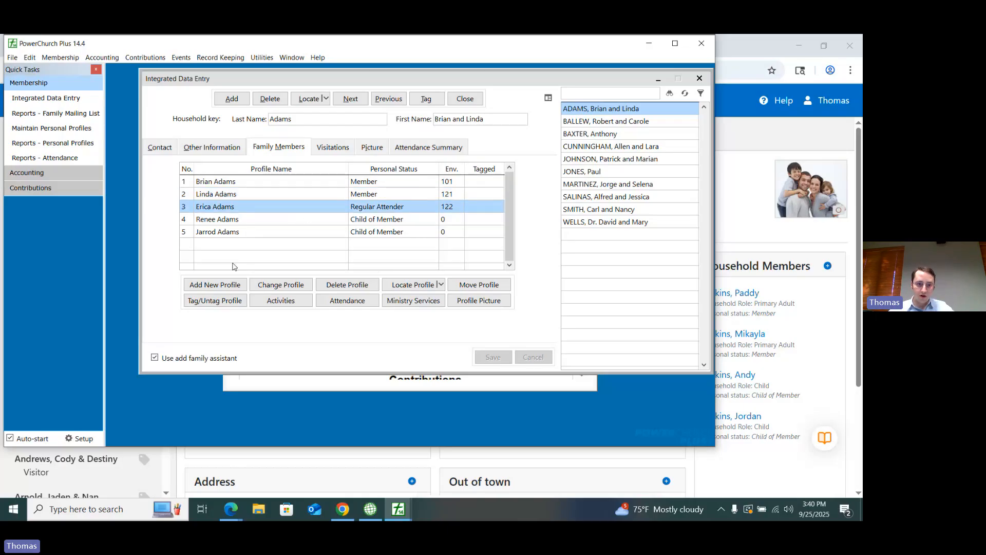
pyautogui.click(60, 58)
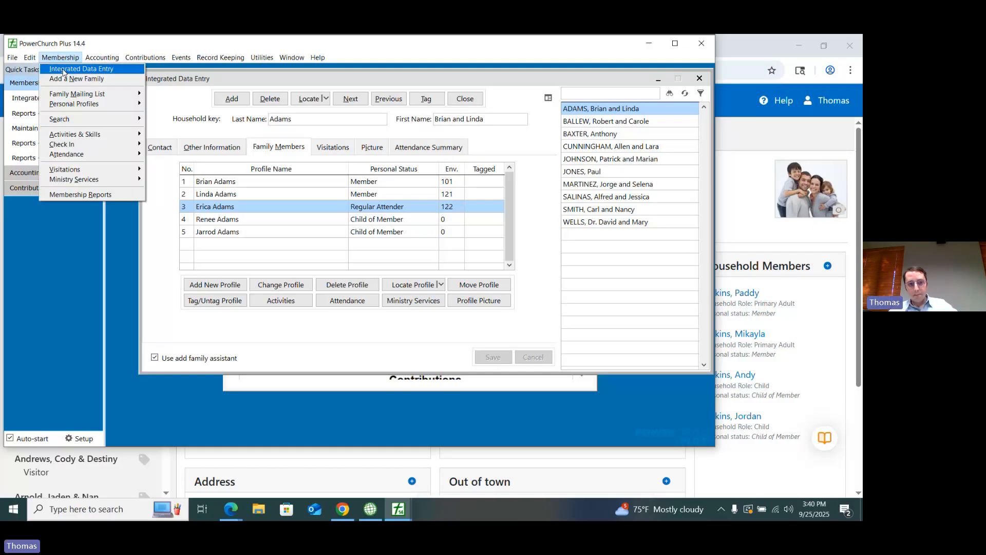
pyautogui.click(63, 72)
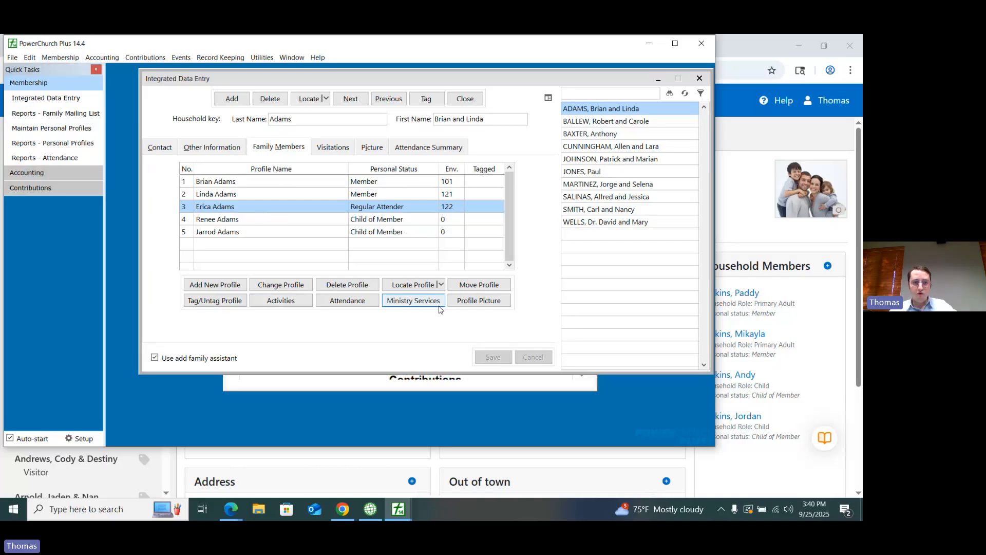
pyautogui.click(479, 285)
pyautogui.click(336, 295)
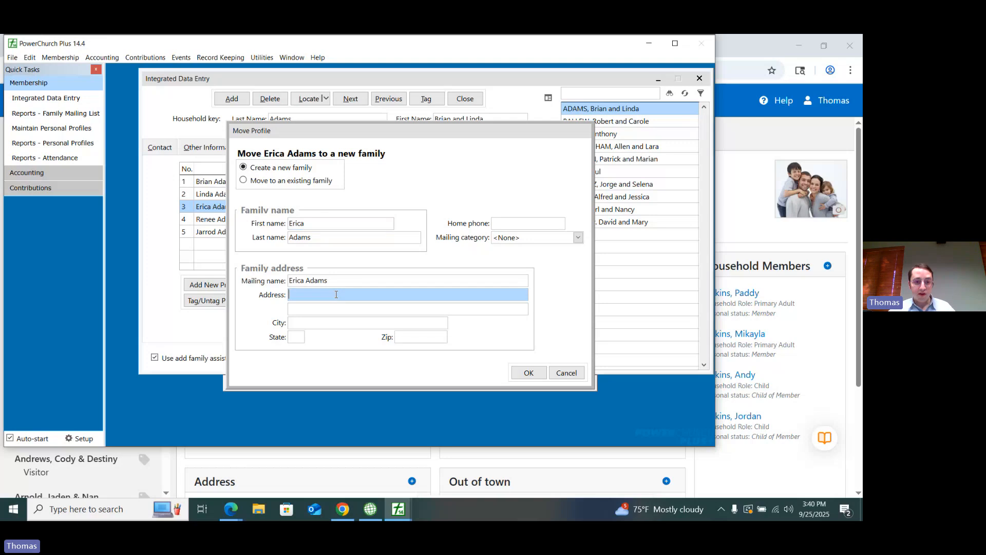
pyautogui.write('123 c')
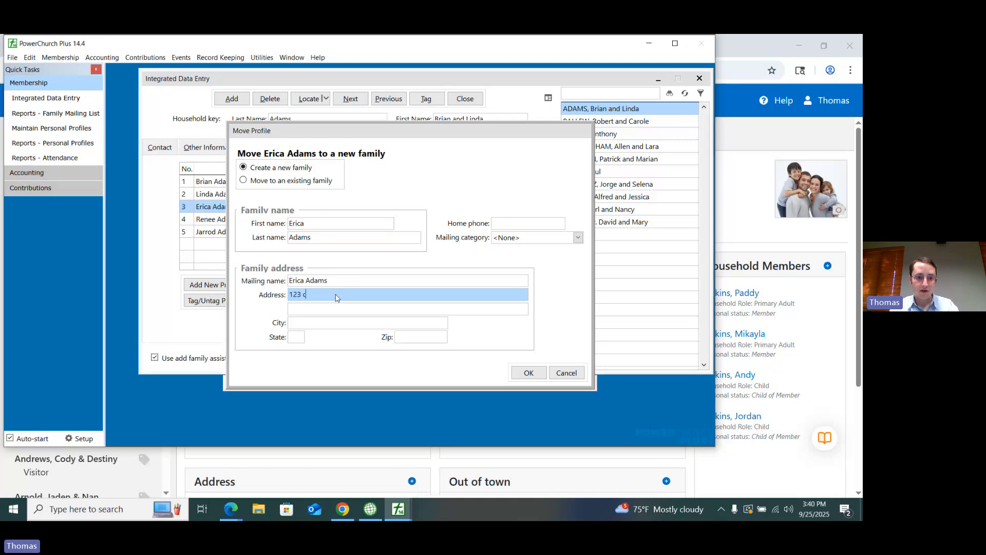
pyautogui.write('ollege')
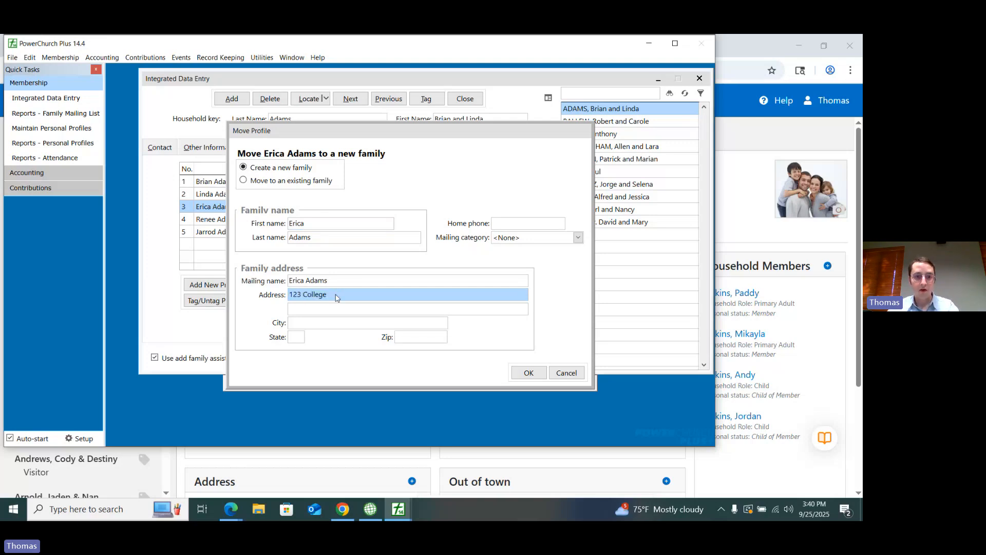
pyautogui.write(' Street')
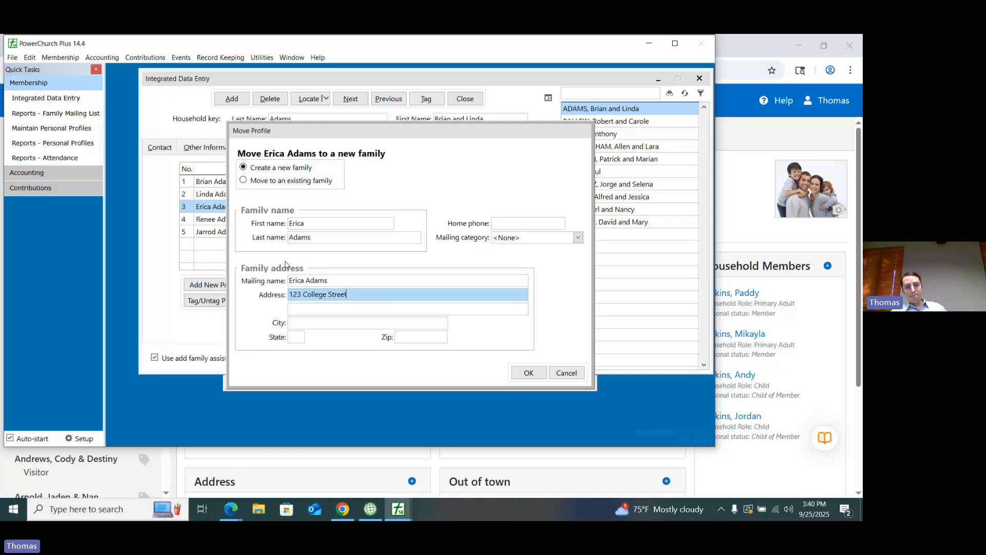
pyautogui.click(528, 374)
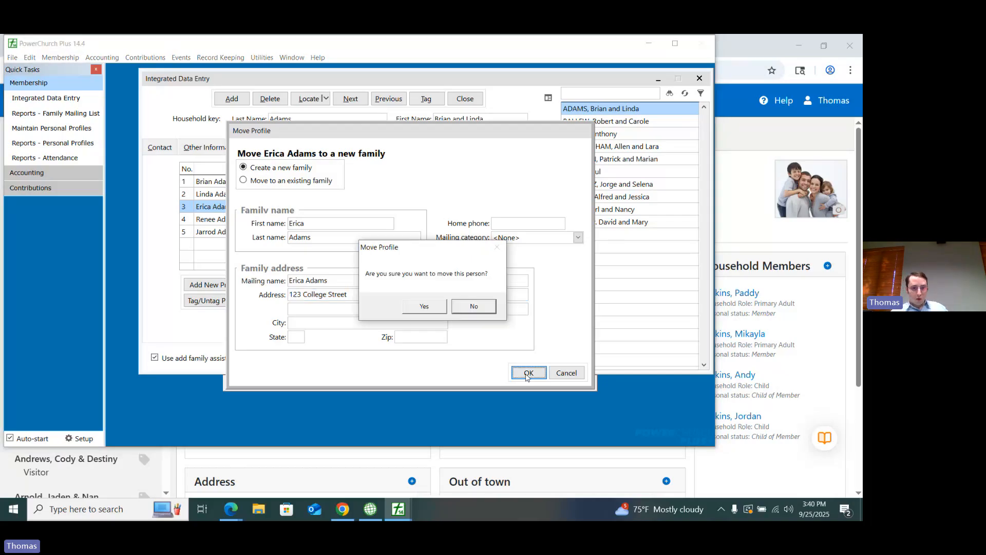
pyautogui.click(429, 308)
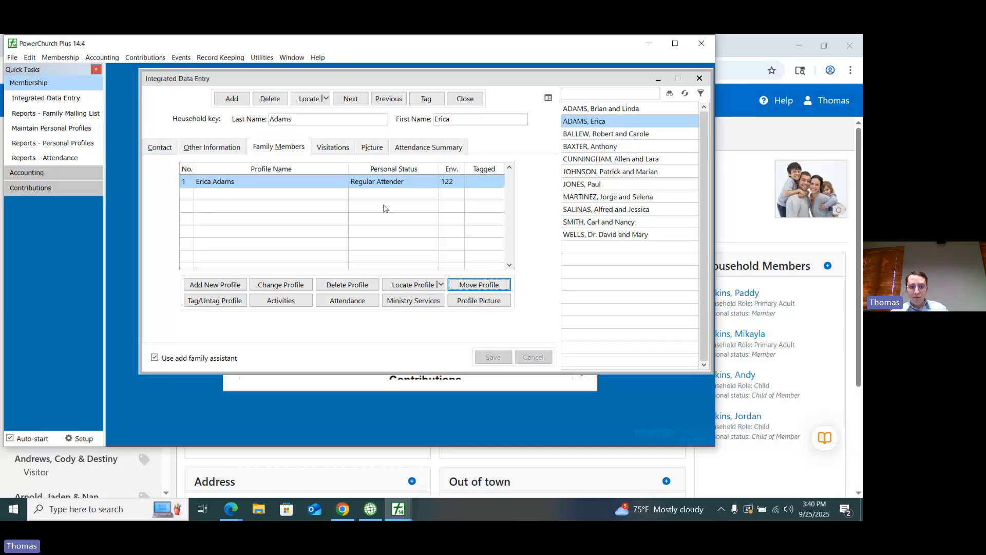
pyautogui.click(169, 147)
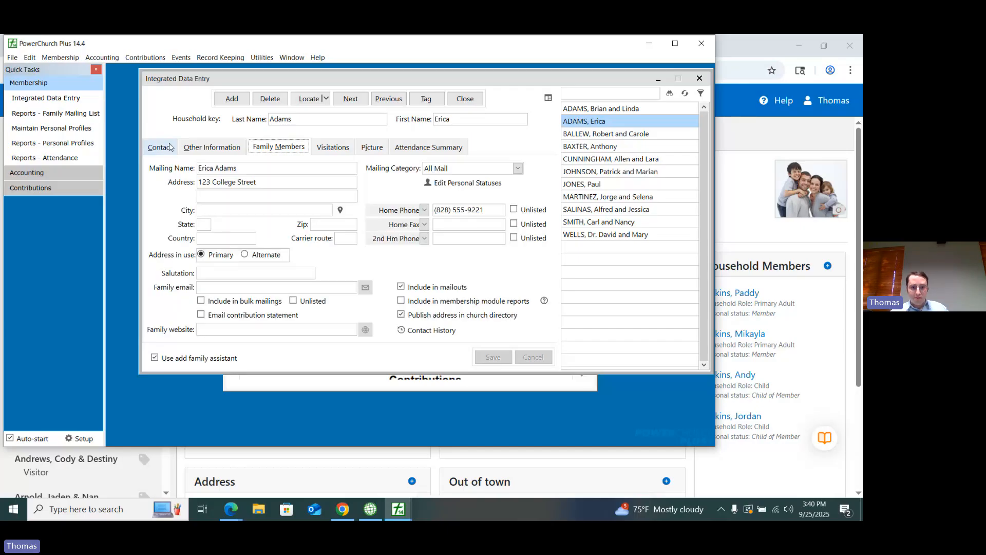
pyautogui.click(279, 147)
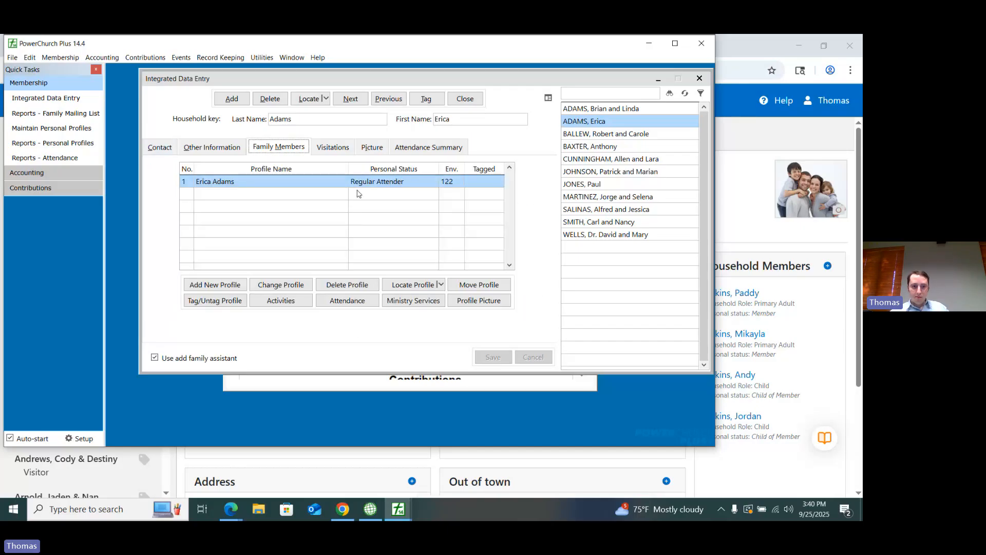
# Step: Return to the first listed family and move its second member's profile to a newly created family with a separate street address
pyautogui.click(582, 109)
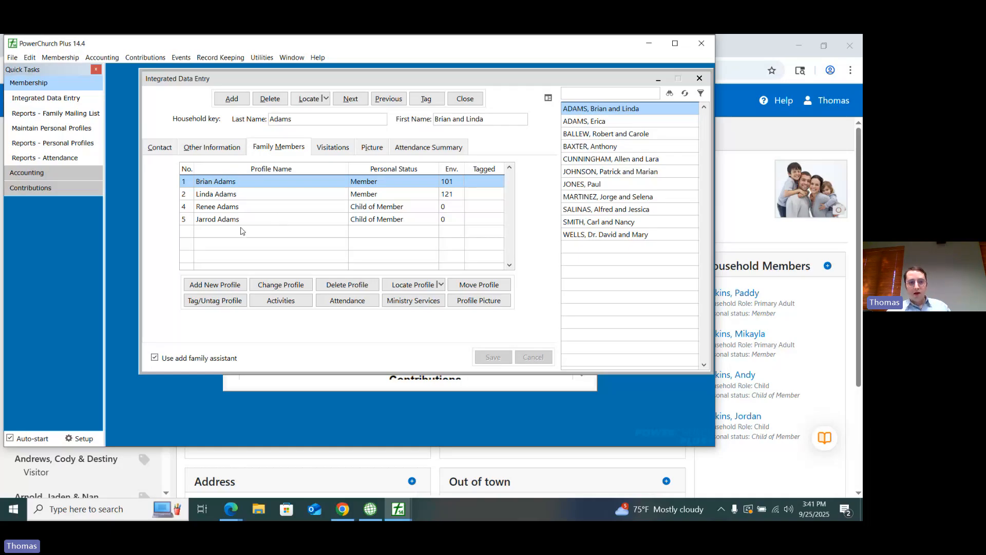
pyautogui.click(231, 194)
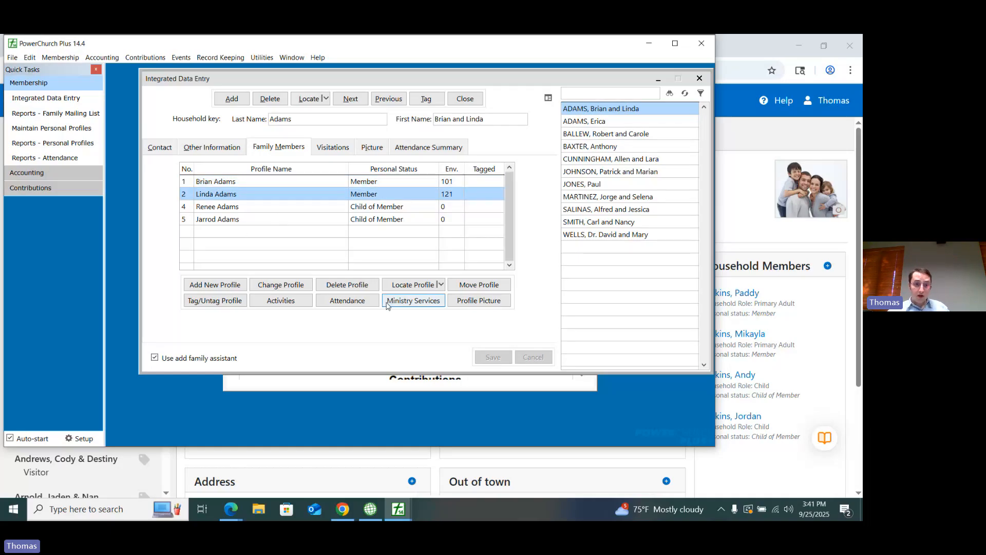
pyautogui.click(479, 284)
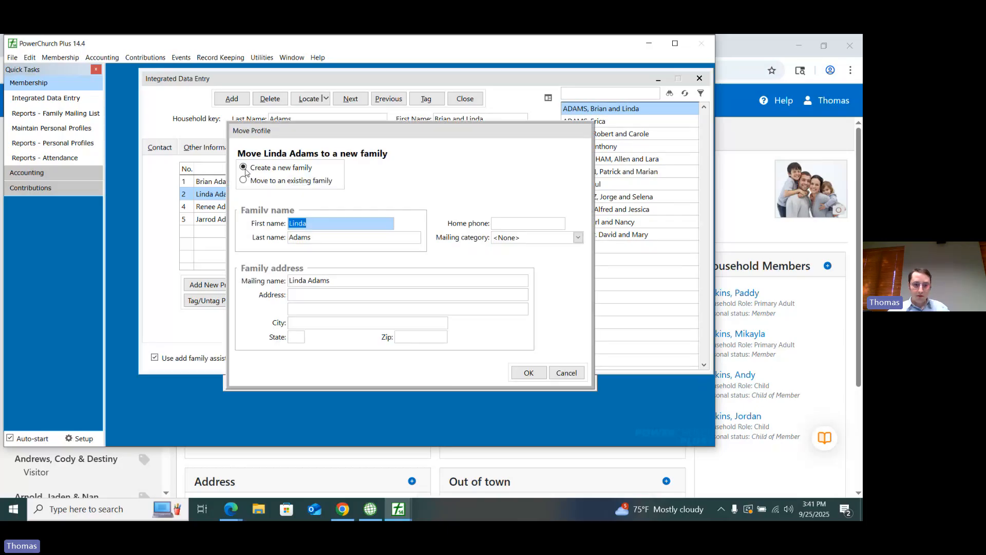
pyautogui.click(312, 293)
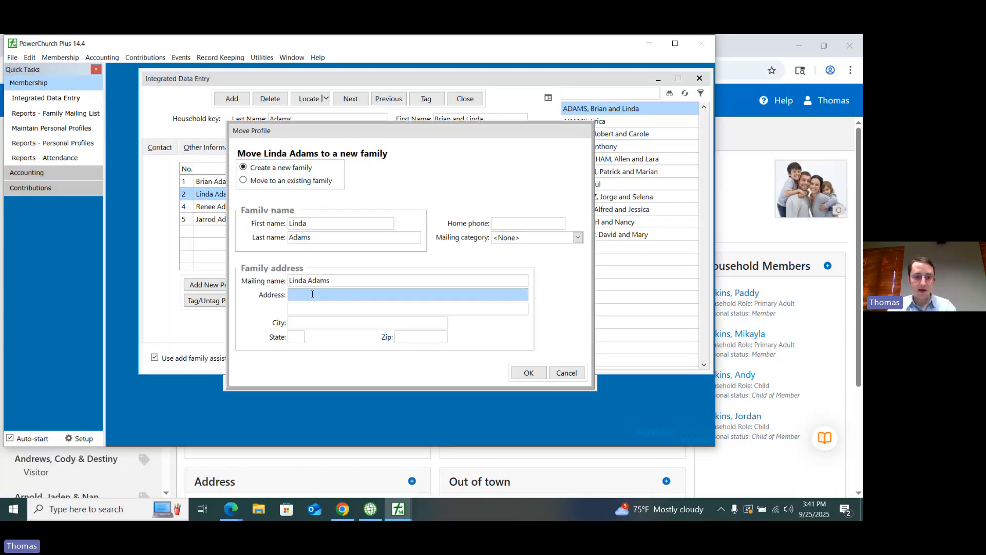
pyautogui.write('123 Fake St')
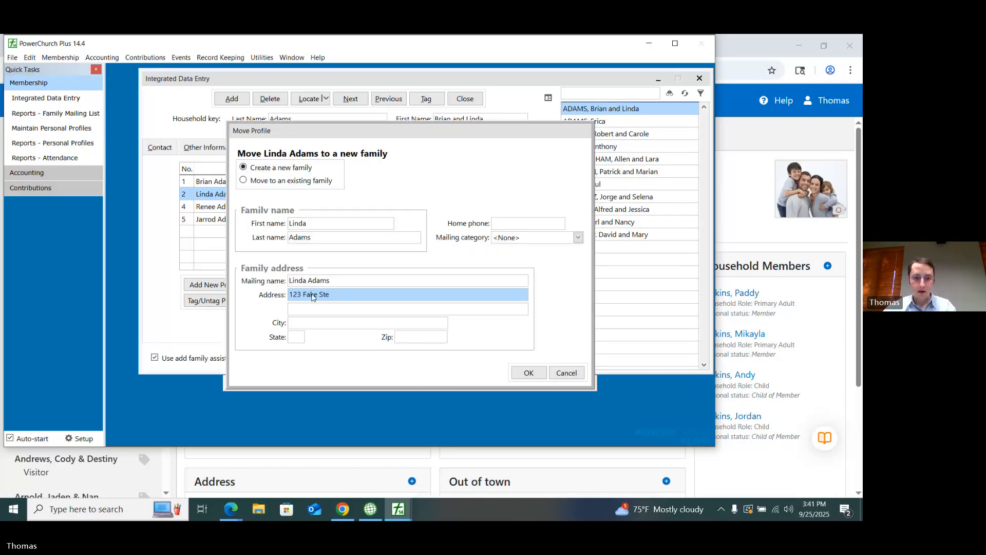
pyautogui.write('reet')
pyautogui.click(528, 373)
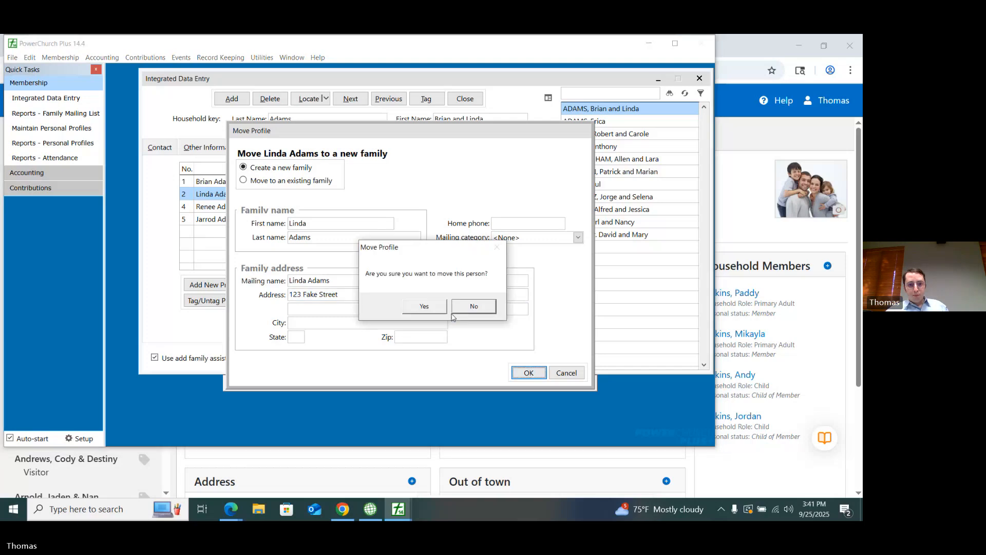
pyautogui.click(426, 305)
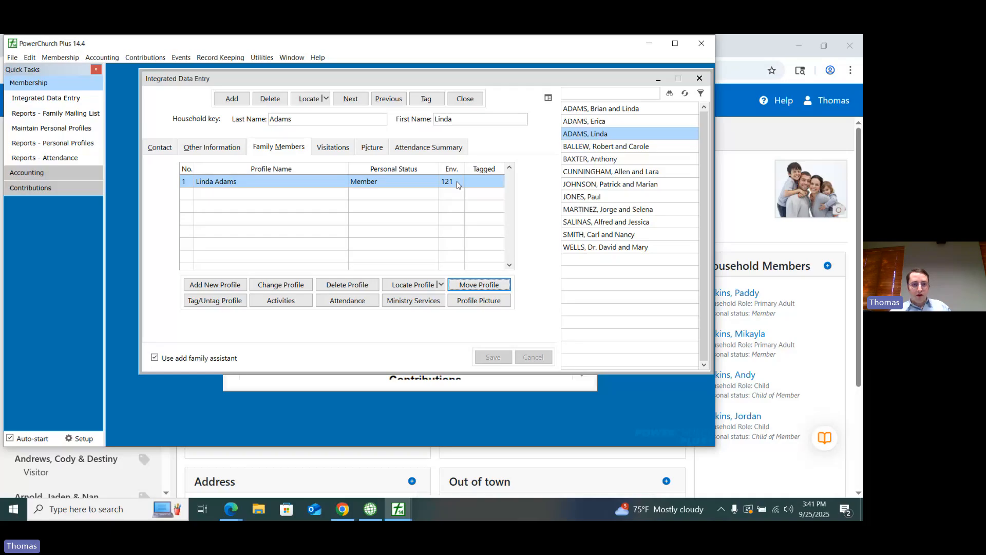
# Step: Examine the first listed family's additional codes and the date fields on its first member's personal profile
pyautogui.click(594, 110)
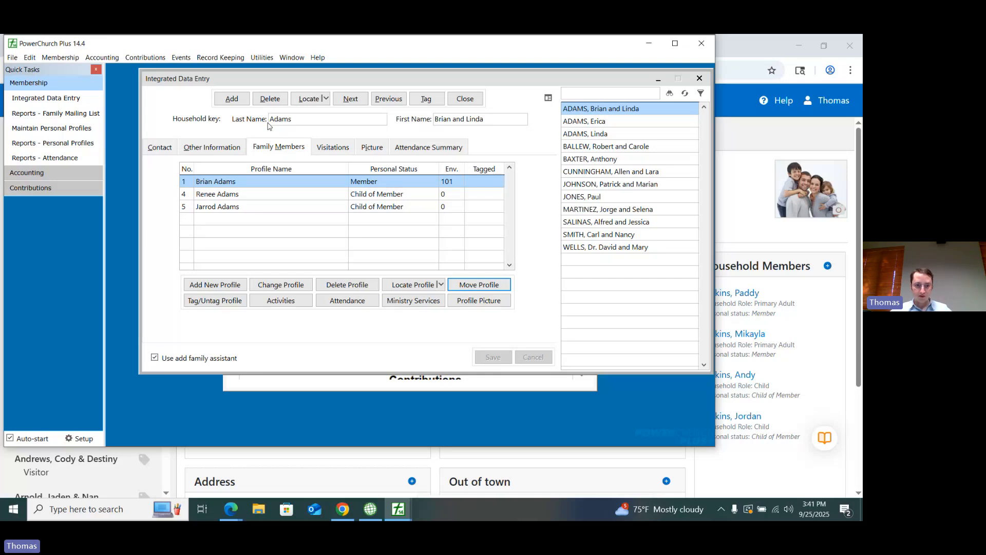
pyautogui.click(211, 146)
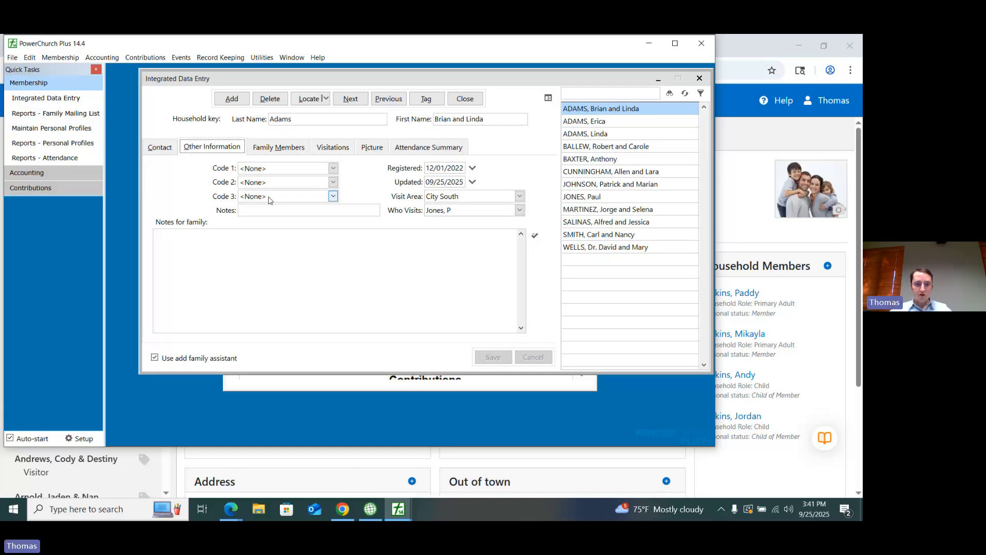
pyautogui.hotkey('alt', 'm')
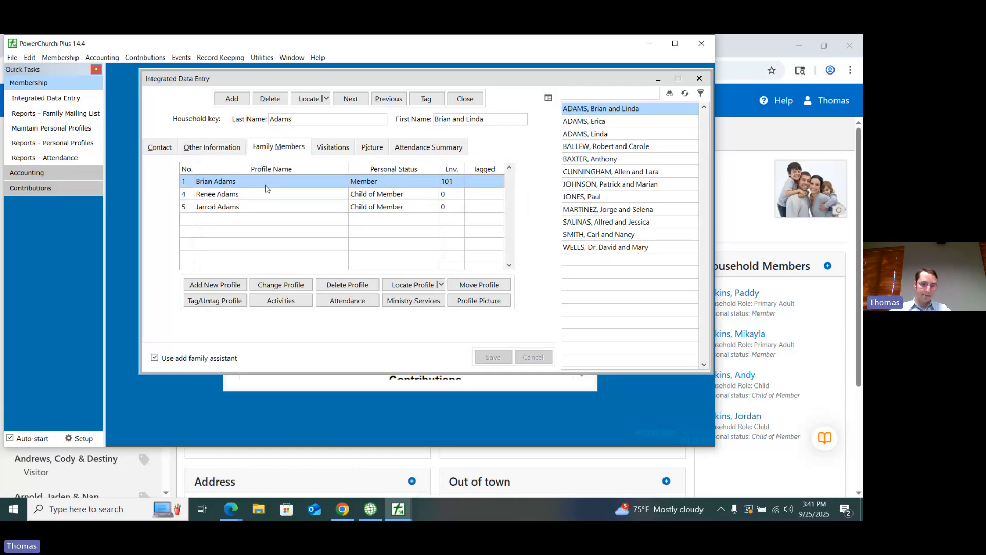
pyautogui.click(301, 300)
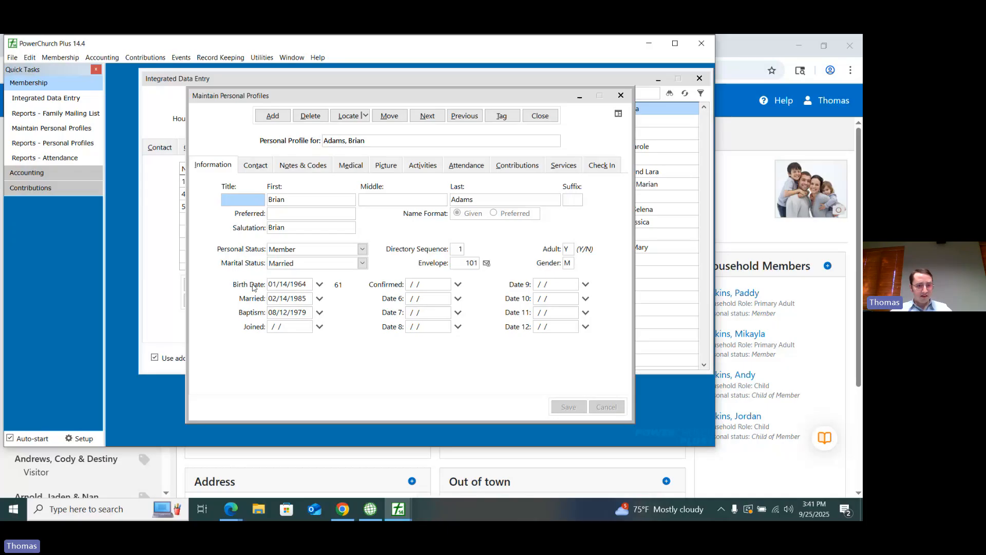
pyautogui.click(286, 285)
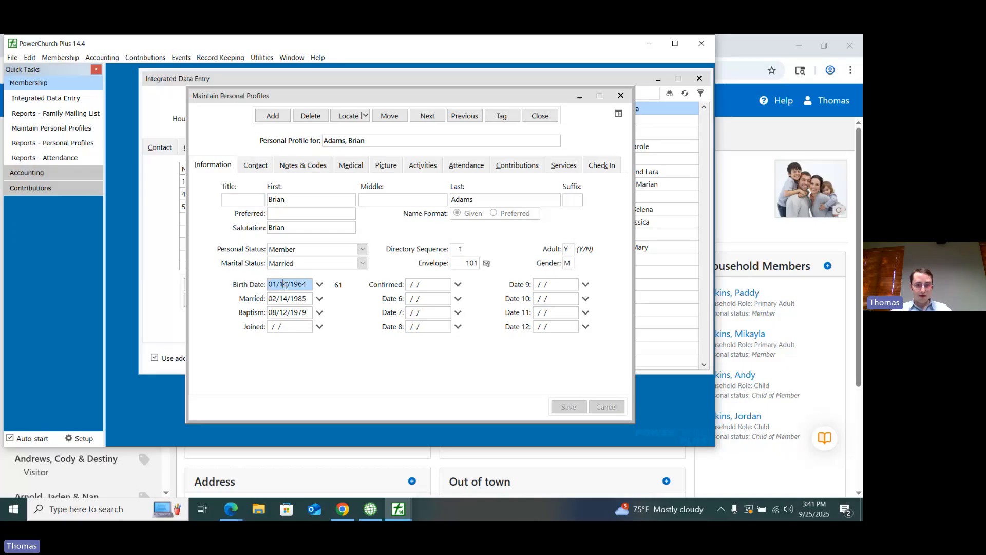
pyautogui.doubleClick(286, 285)
pyautogui.click(289, 299)
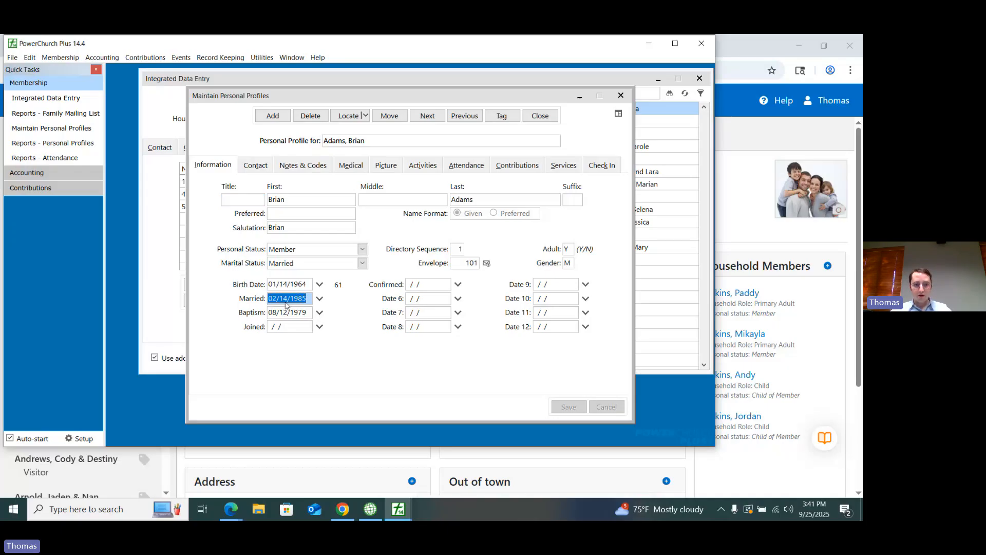
pyautogui.click(287, 312)
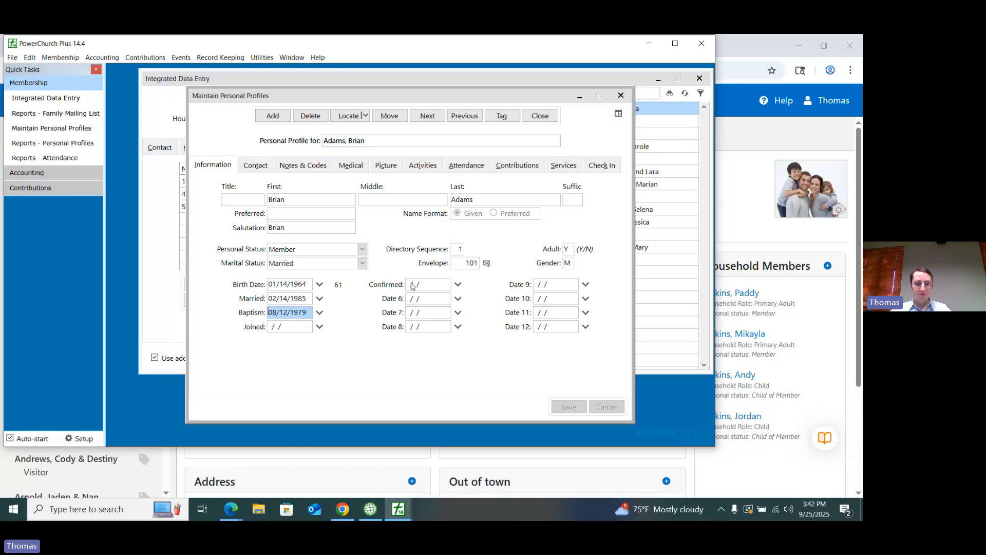
pyautogui.click(424, 298)
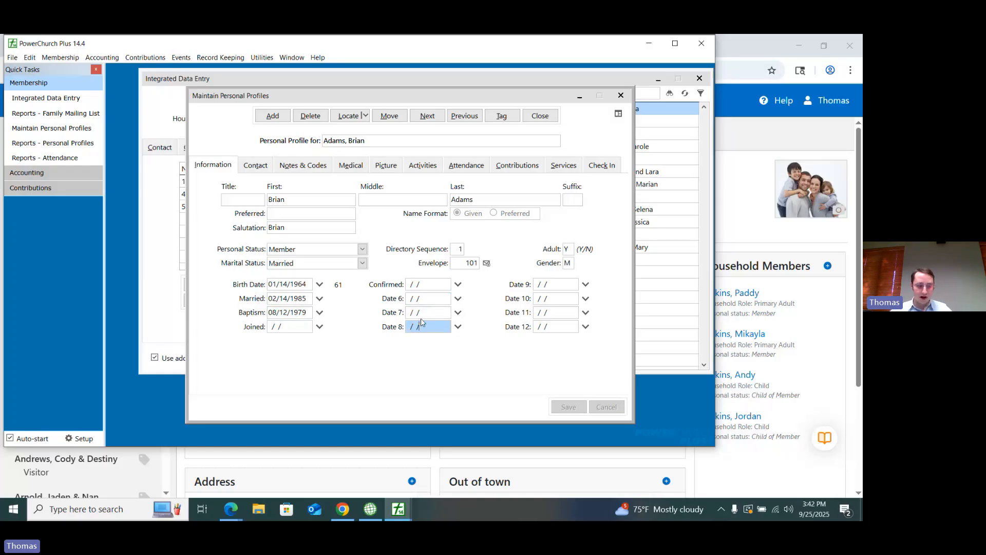
# Step: Review the profile's notes and user-defined code fields, User 2 and User 3, then close the profile and Integrated Data Entry
pyautogui.click(313, 167)
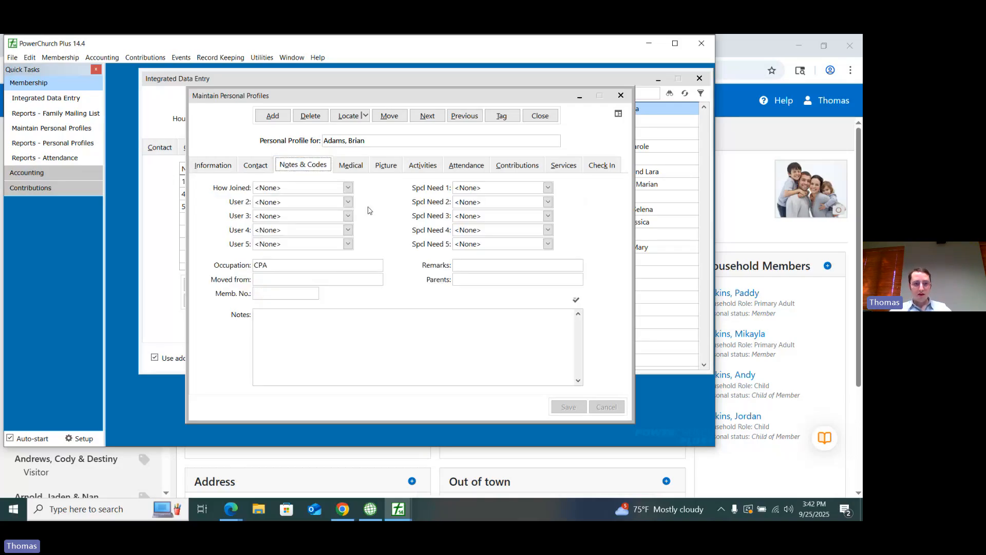
pyautogui.click(348, 203)
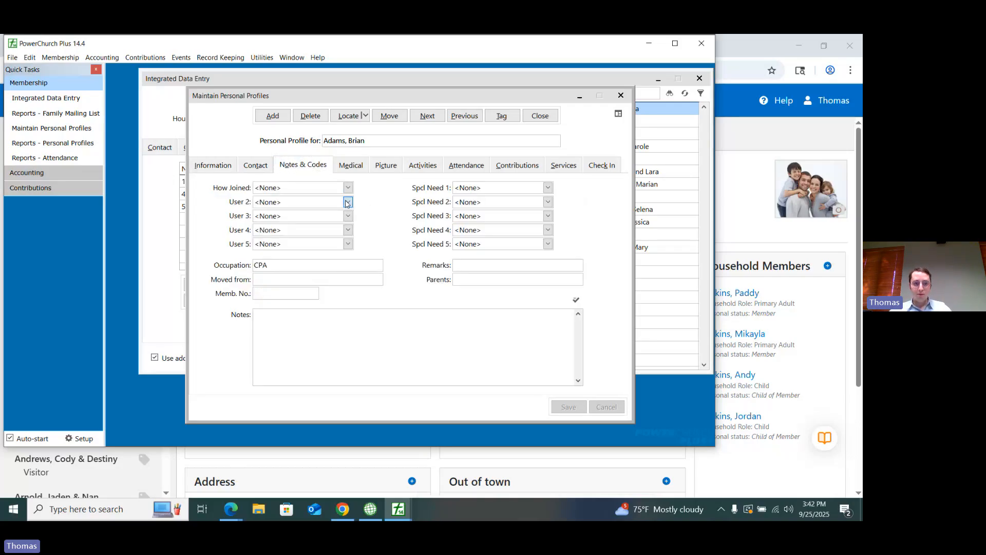
pyautogui.click(342, 224)
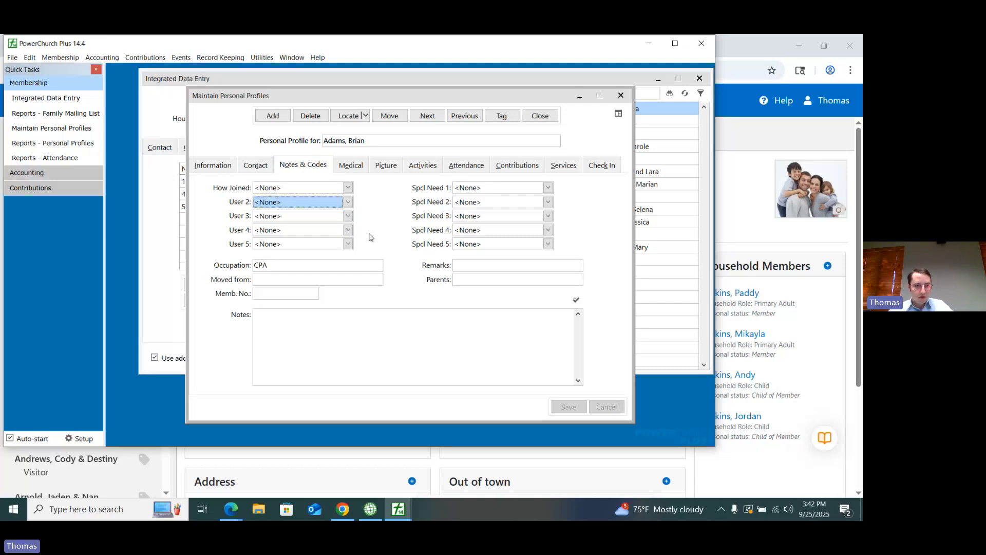
pyautogui.click(348, 216)
pyautogui.click(342, 241)
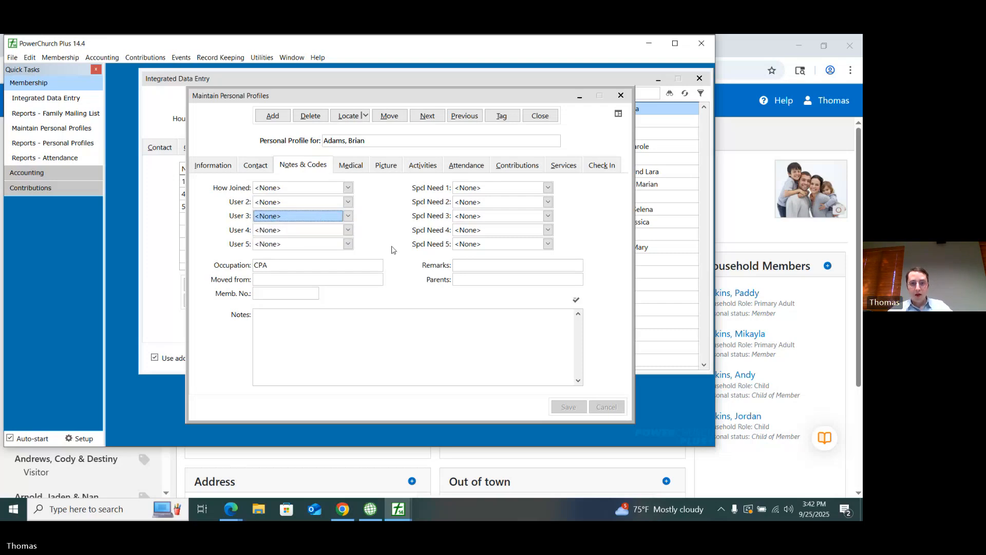
pyautogui.click(539, 116)
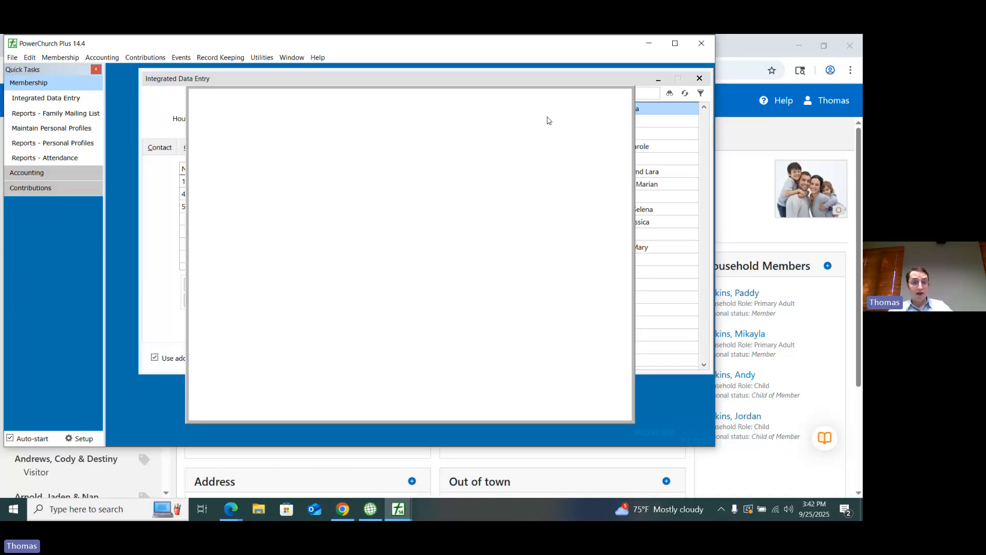
pyautogui.click(464, 99)
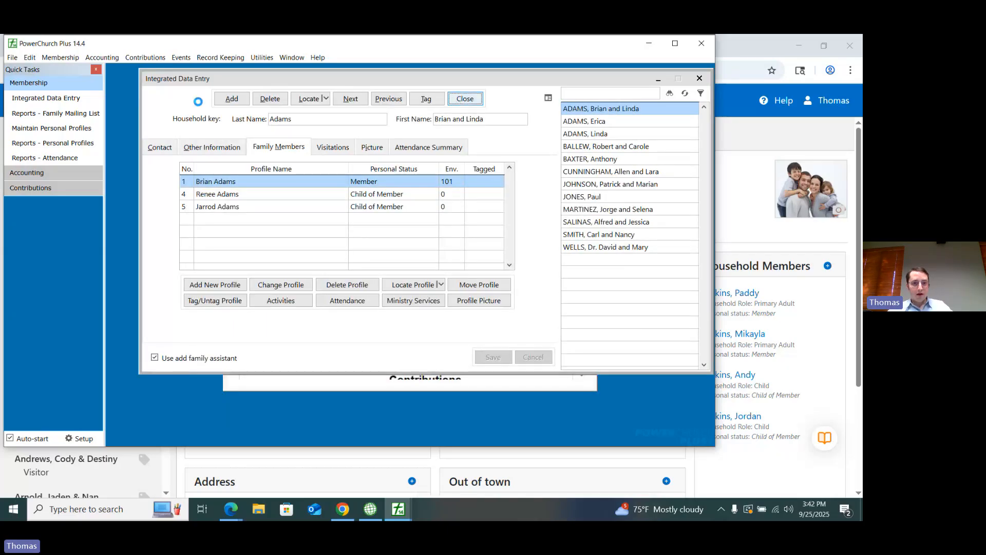
# Step: Rename the Date 6 field to First Visit in the Personal Profiles setup options and save the change
pyautogui.click(75, 59)
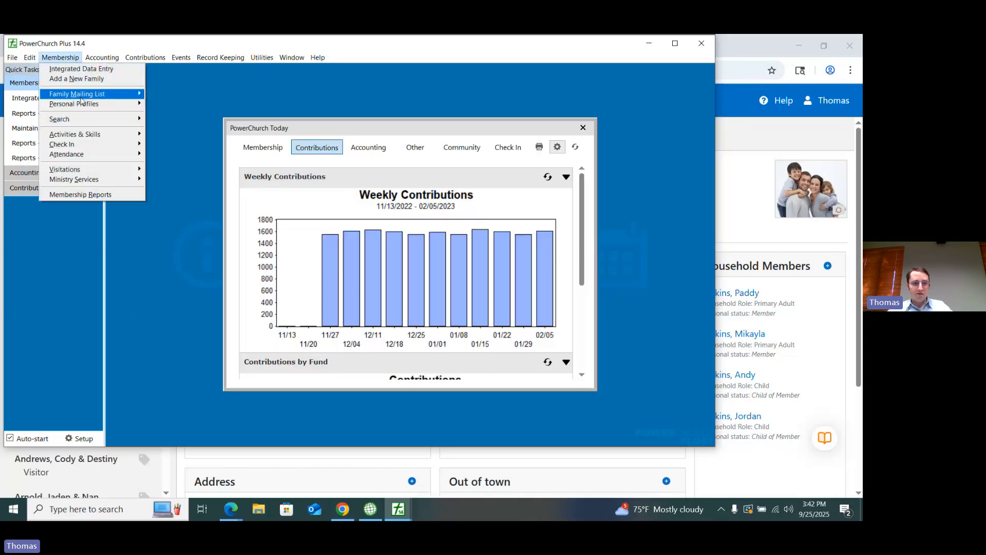
pyautogui.moveTo(95, 108)
pyautogui.moveTo(219, 211)
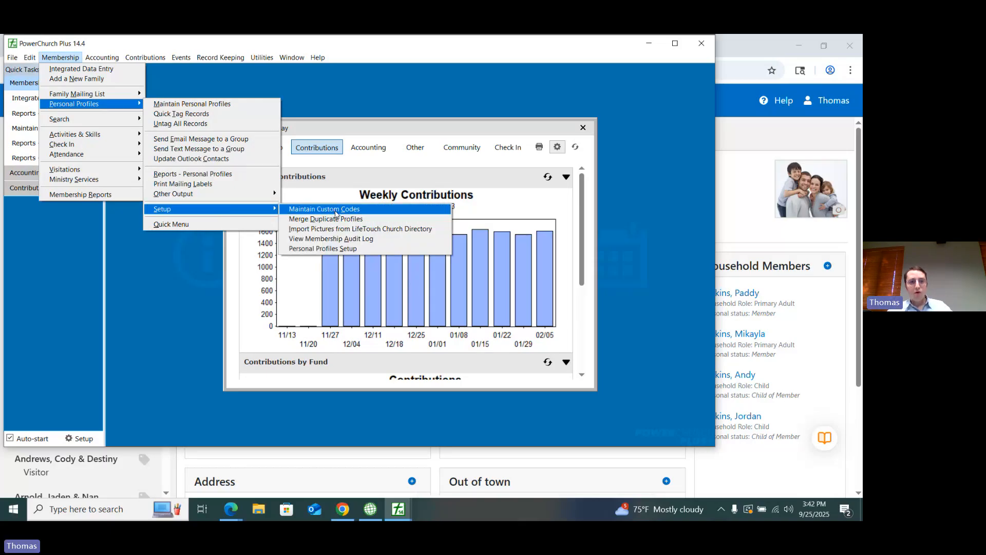
pyautogui.click(329, 248)
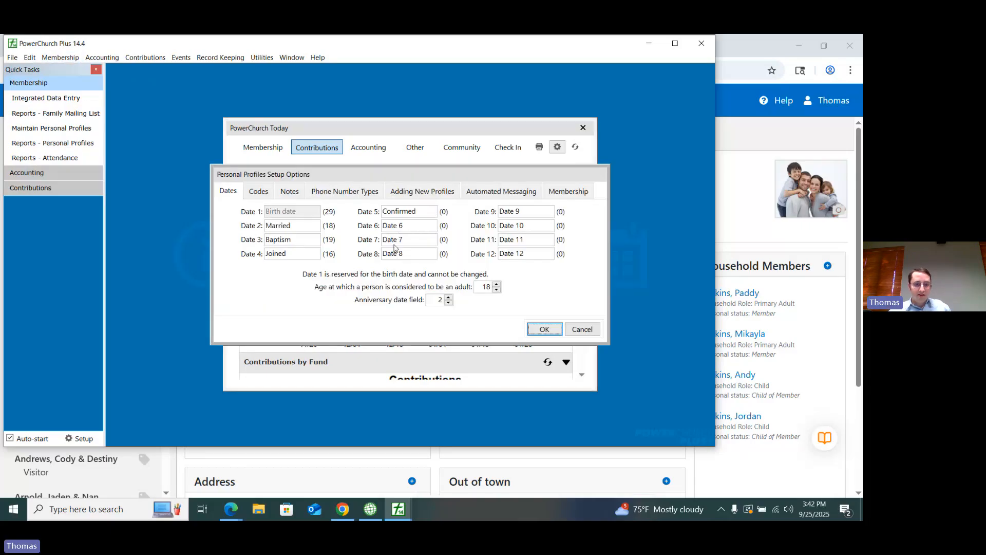
pyautogui.click(405, 226)
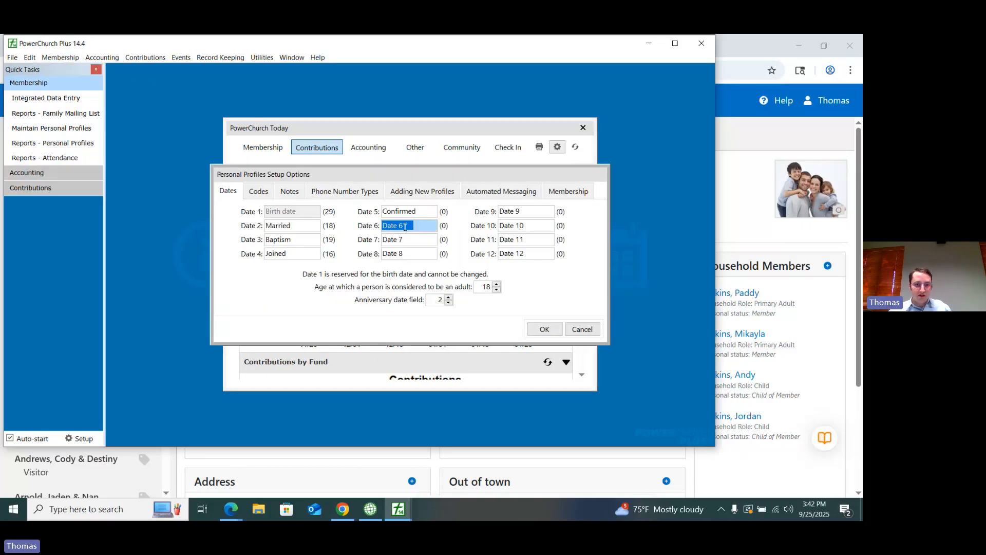
pyautogui.write('F')
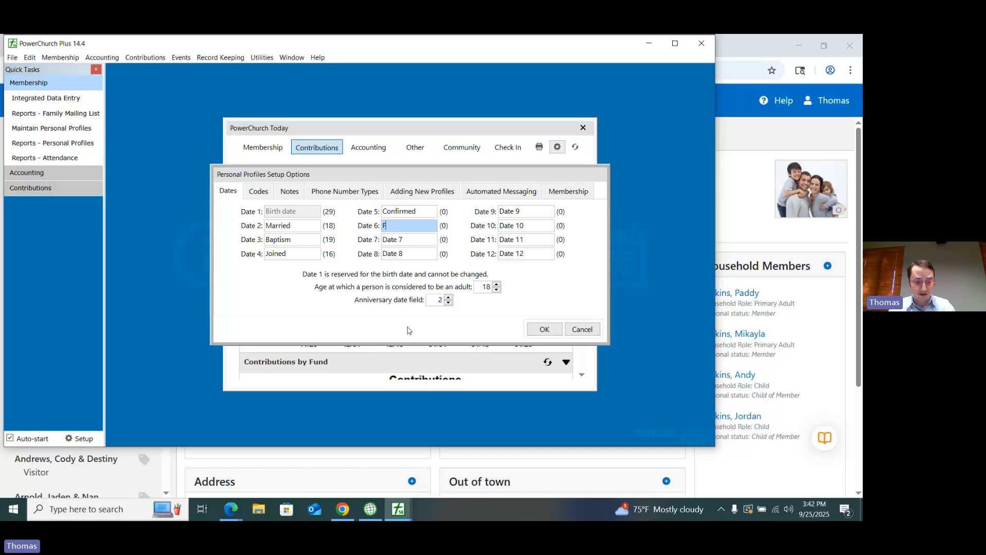
pyautogui.write('irst Vis')
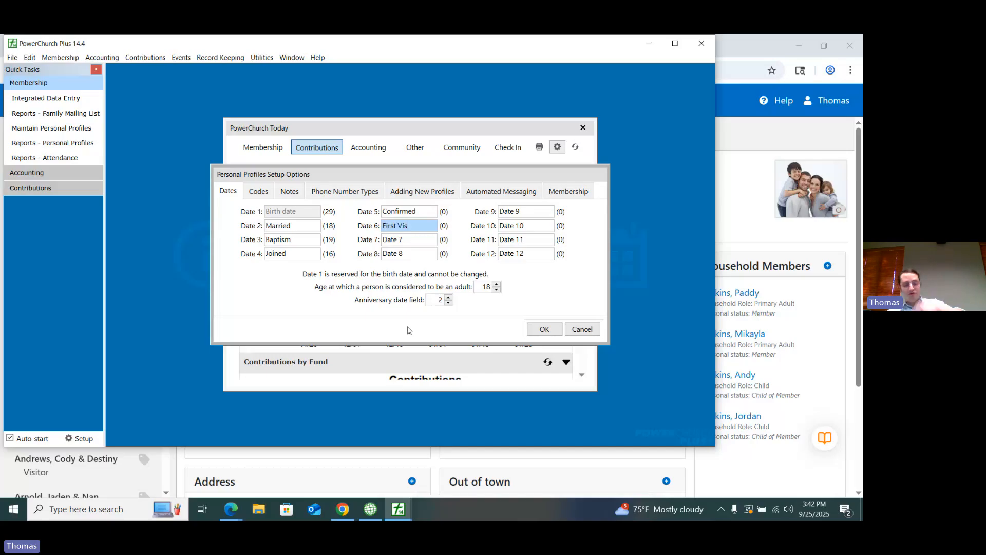
pyautogui.write('it')
pyautogui.click(544, 329)
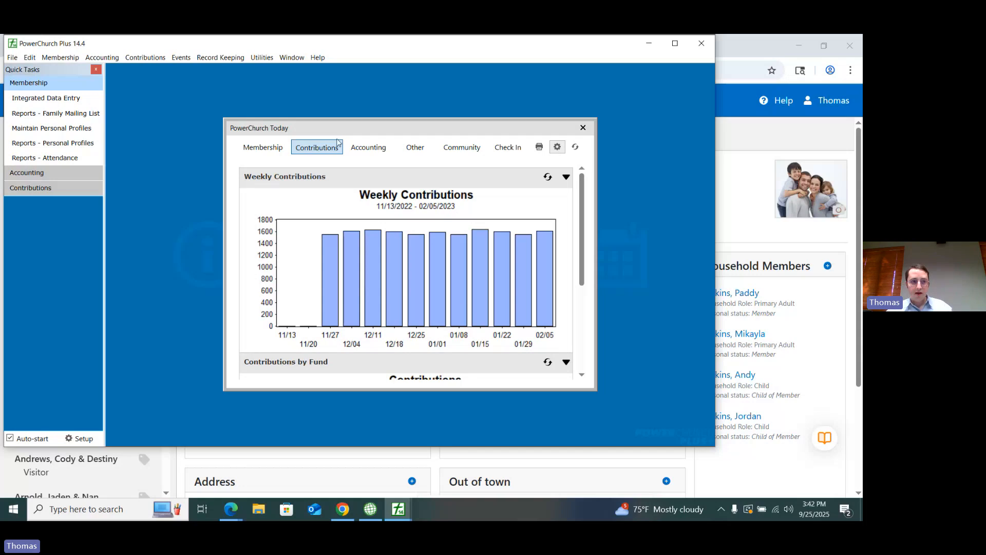
# Step: Check the First Visit date field on the first listed family's first member profile, then close Integrated Data Entry
pyautogui.click(60, 57)
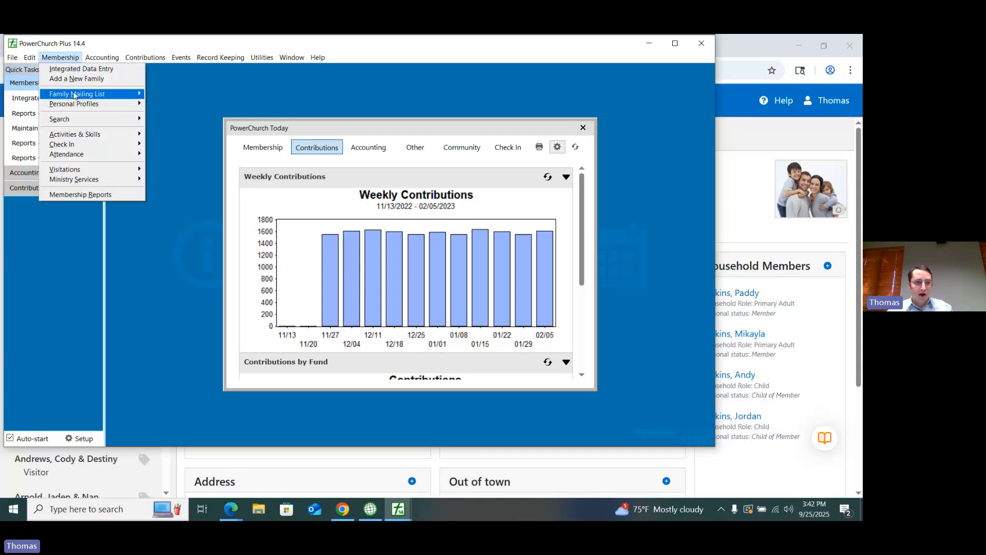
pyautogui.click(98, 95)
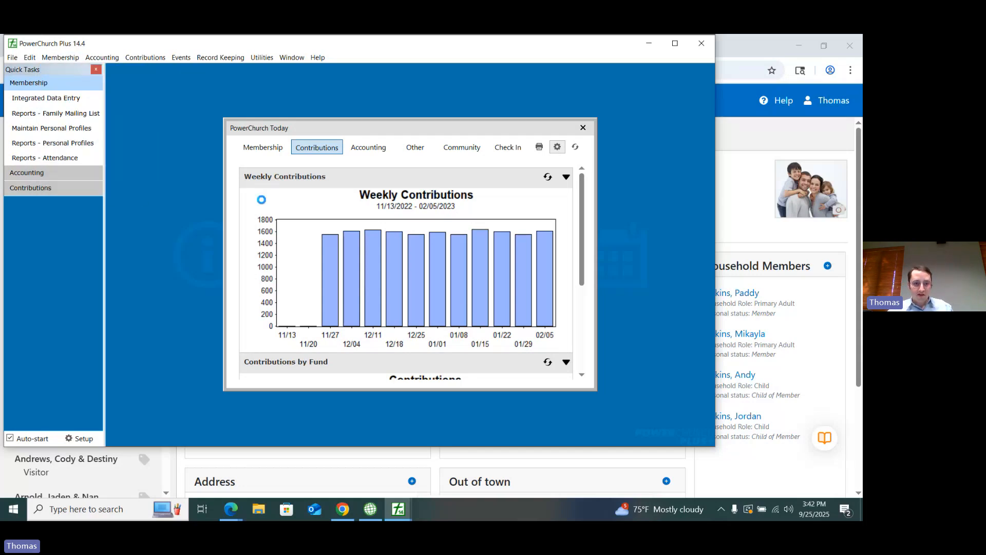
pyautogui.click(271, 150)
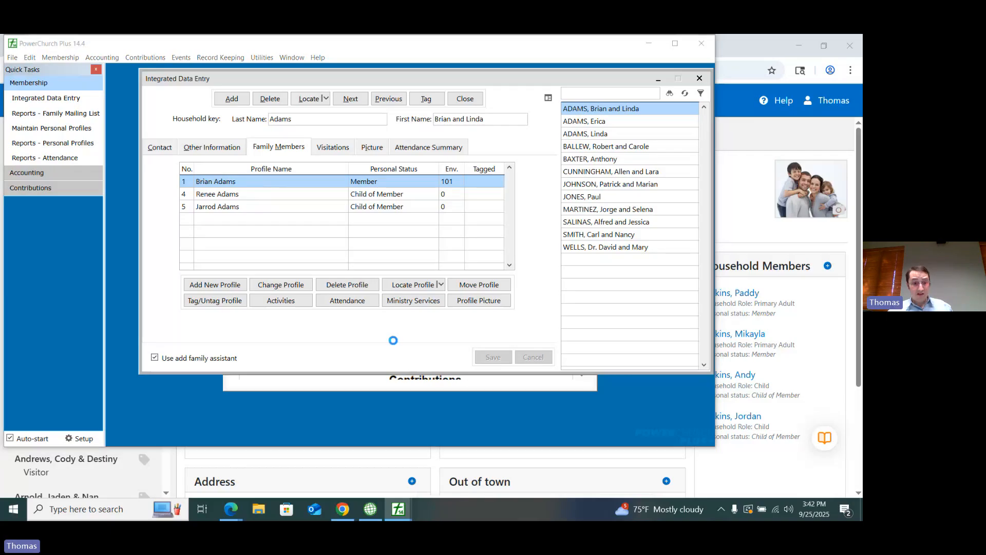
pyautogui.doubleClick(415, 257)
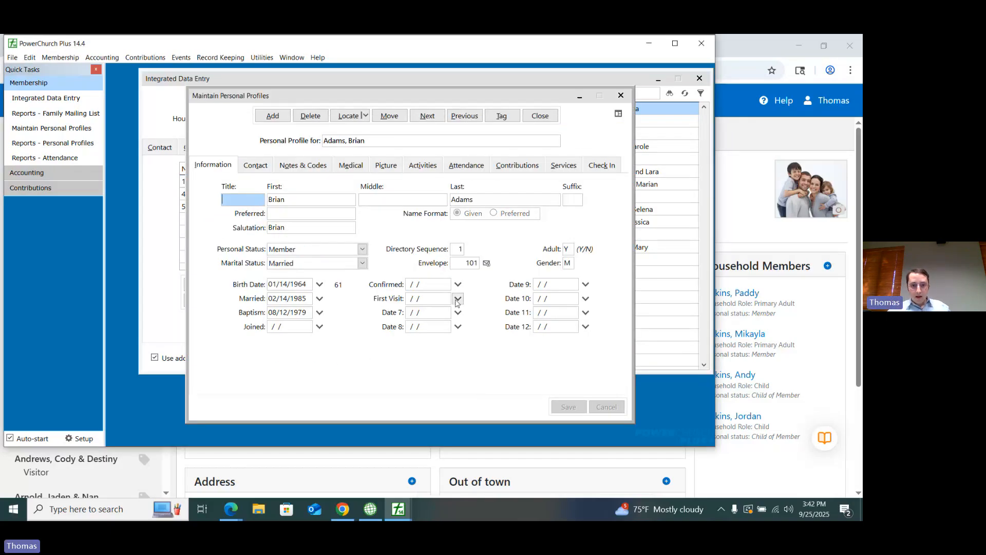
pyautogui.click(409, 300)
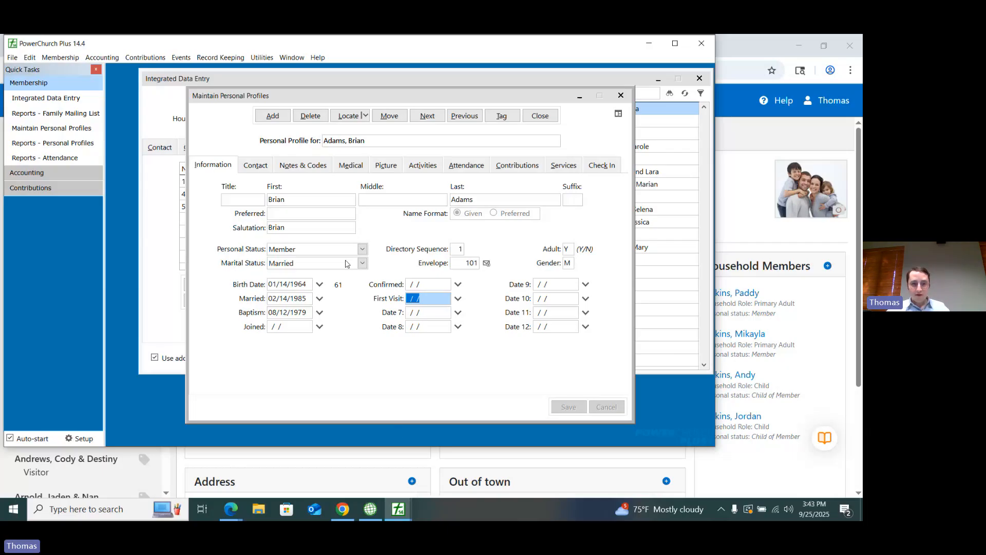
pyautogui.click(700, 79)
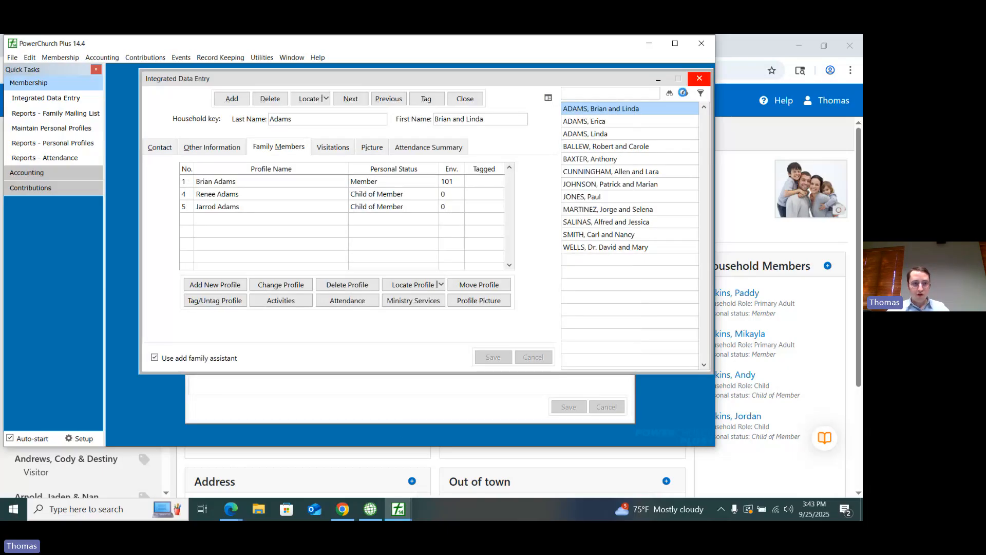
# Step: Review the custom code names and phone number types in the Personal Profiles setup, cancel it, and close the open profile
pyautogui.click(60, 57)
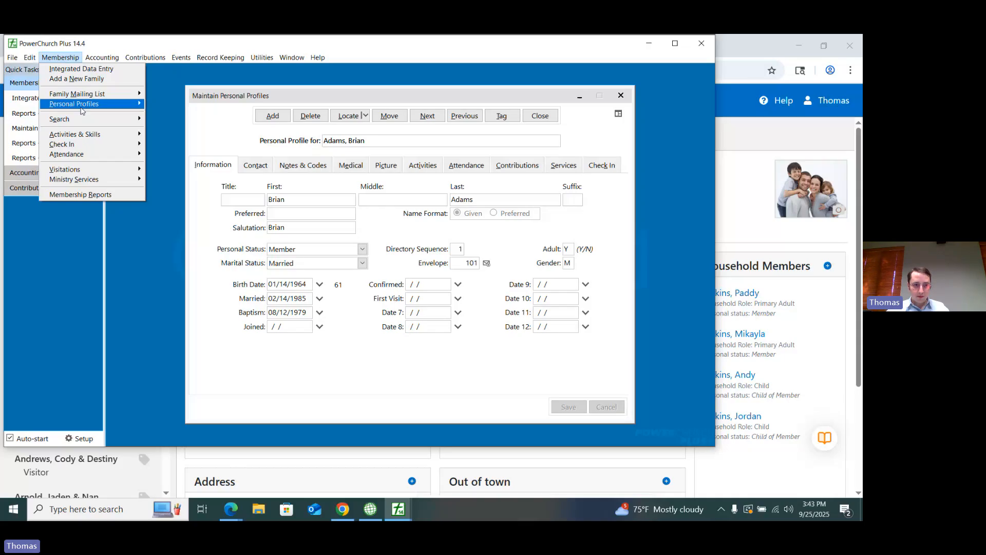
pyautogui.moveTo(83, 106)
pyautogui.moveTo(227, 212)
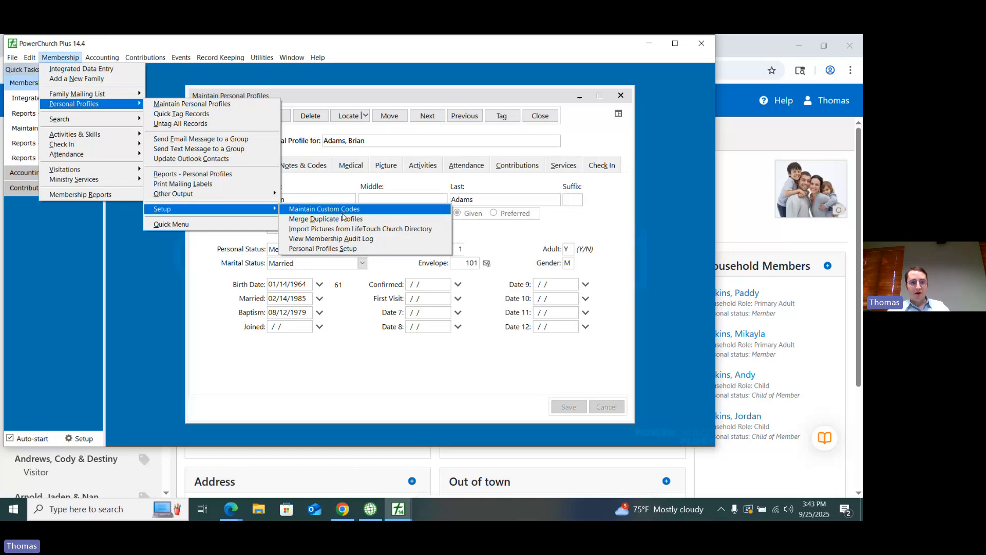
pyautogui.click(343, 214)
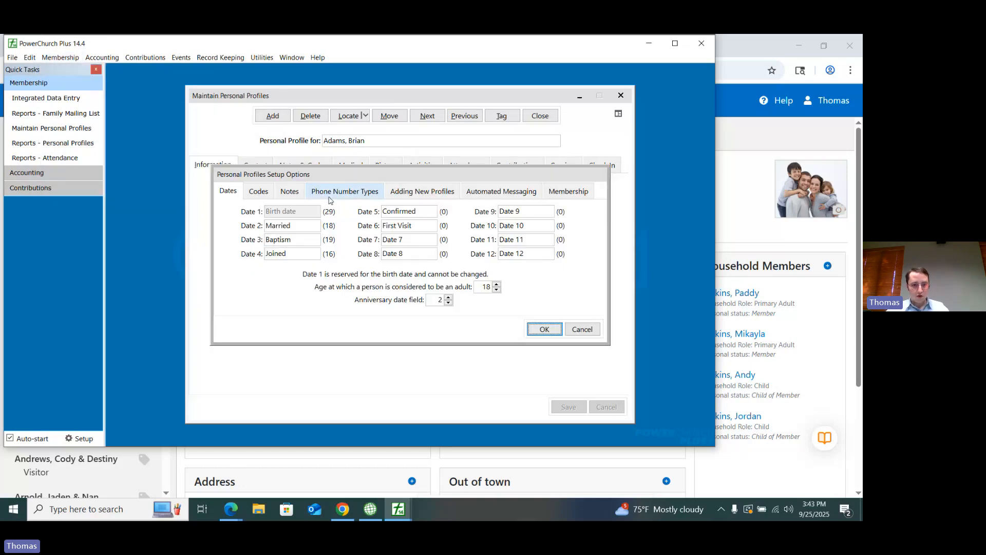
pyautogui.click(258, 191)
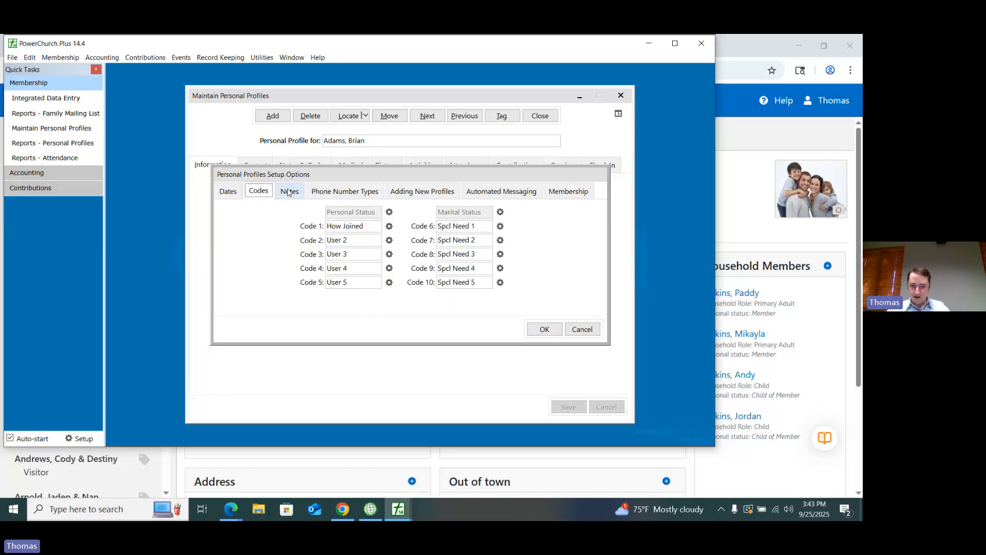
pyautogui.click(340, 194)
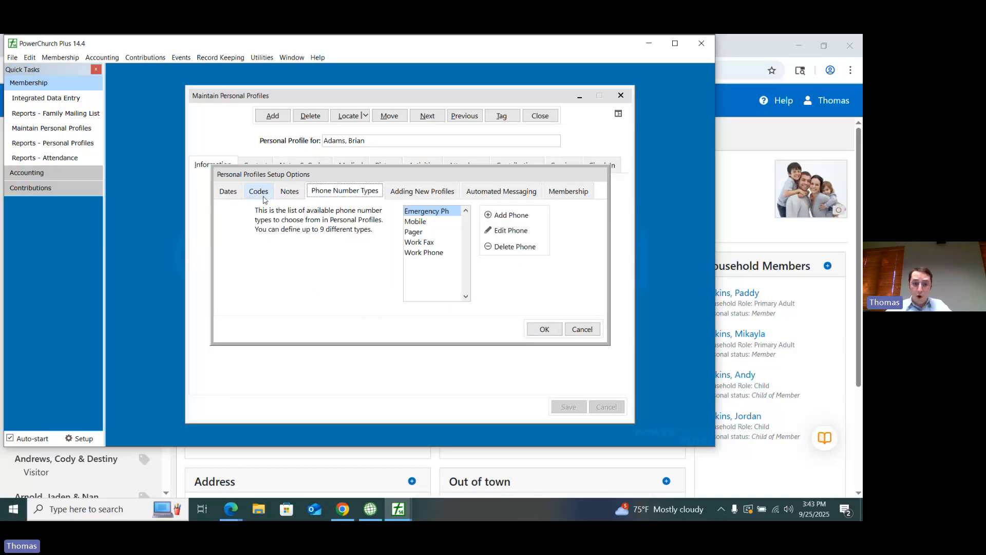
pyautogui.click(261, 194)
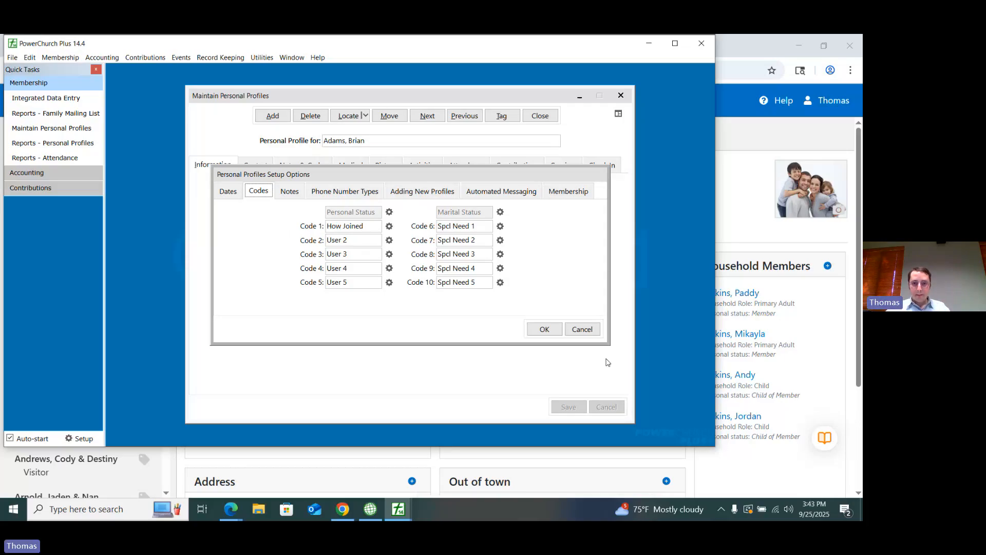
pyautogui.click(584, 330)
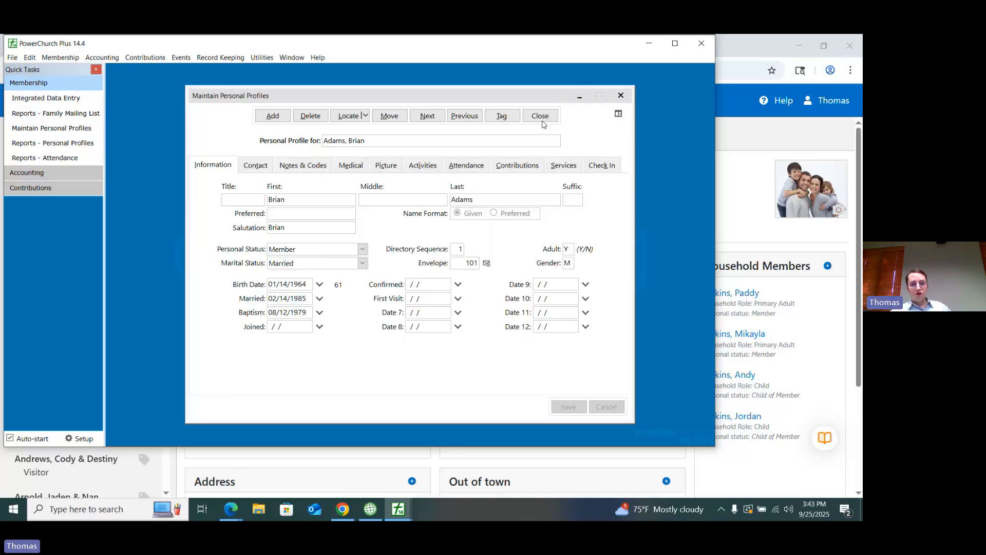
pyautogui.click(541, 119)
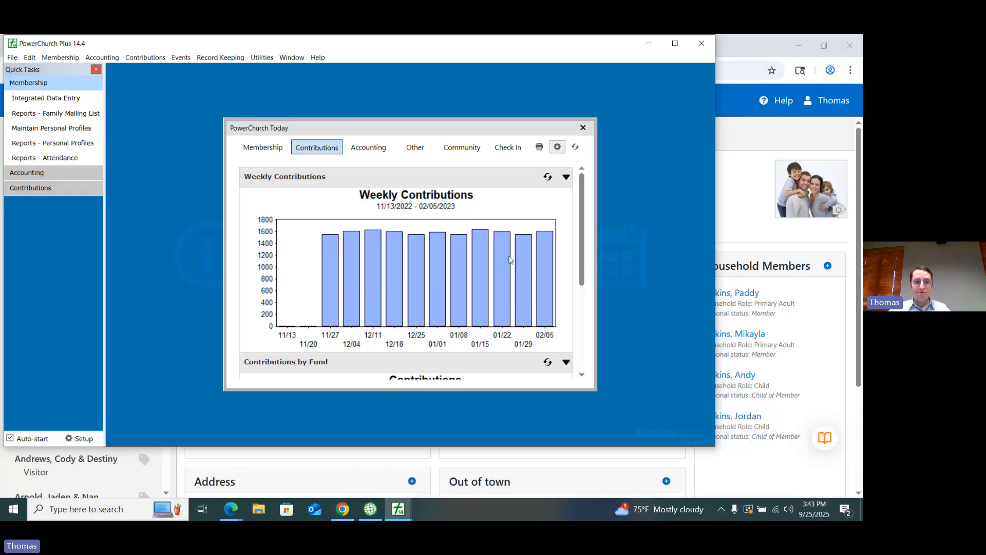
# Step: Maximize the program window and start the Selected Names, Addresses, Phones personal profiles report as a screen preview
pyautogui.click(675, 43)
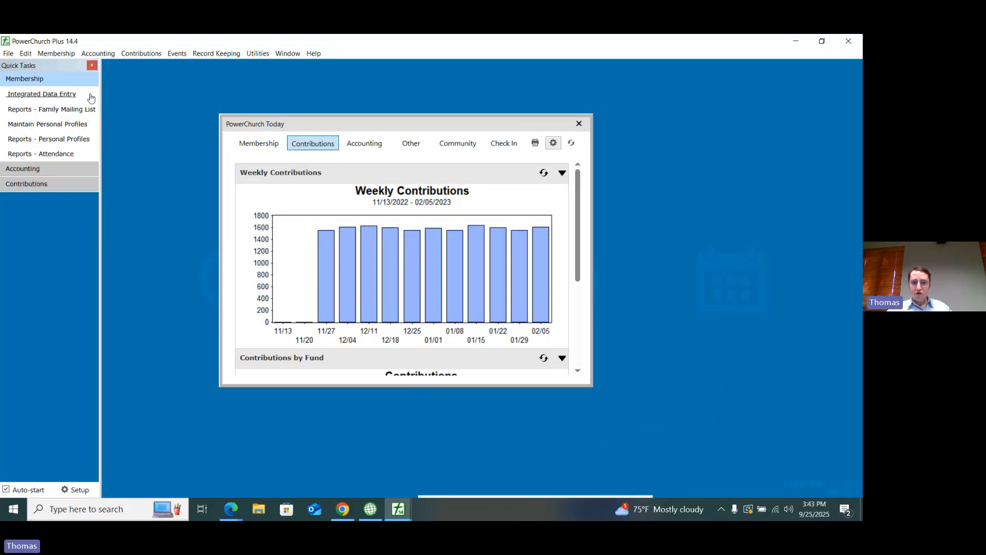
pyautogui.click(57, 55)
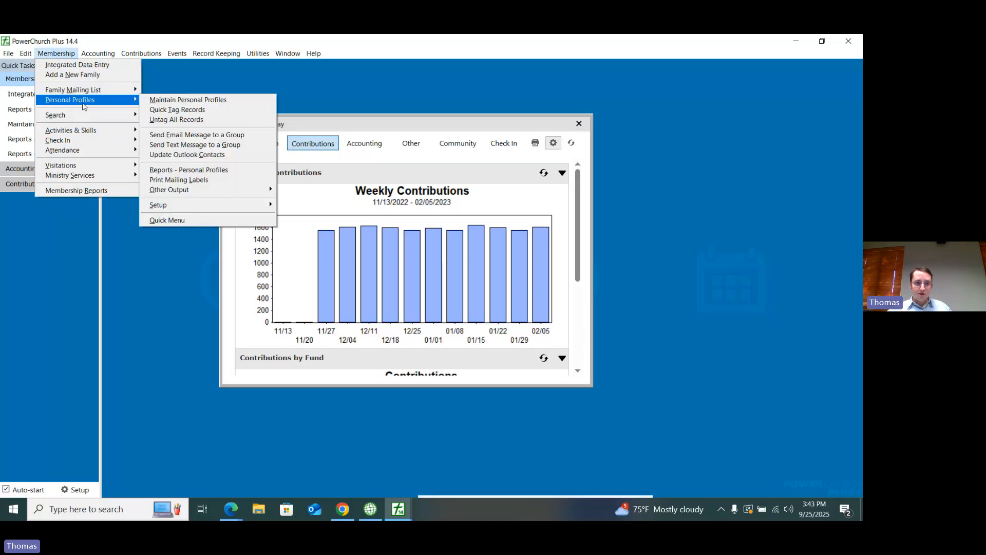
pyautogui.click(186, 171)
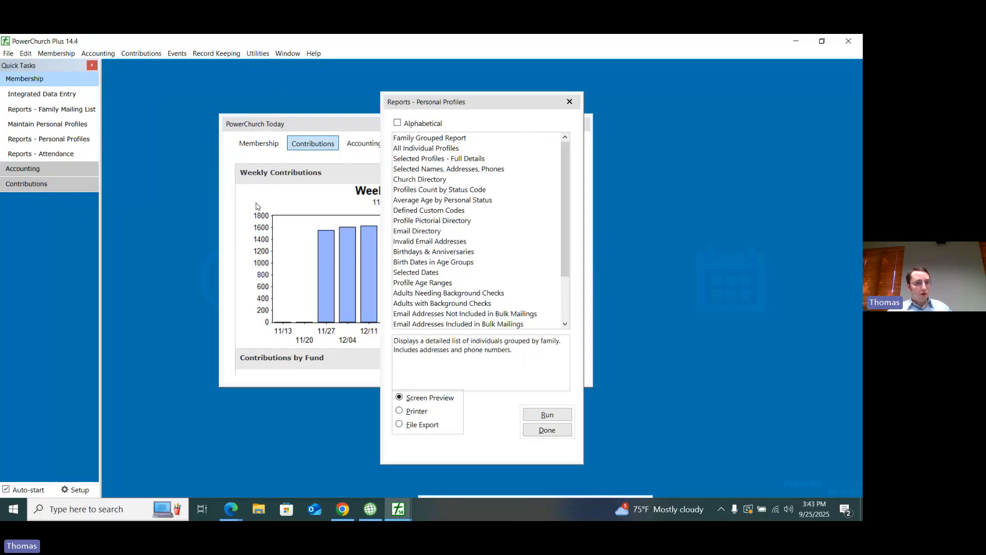
pyautogui.click(435, 170)
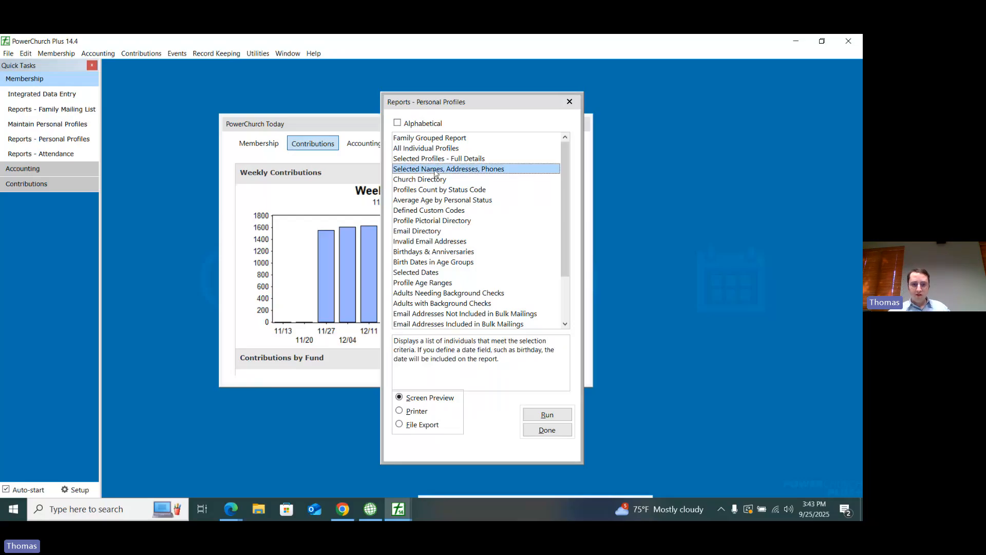
pyautogui.click(547, 415)
# Step: Try to preview the report with all statuses, dates and phone types included, then cancel the print setup
pyautogui.click(372, 180)
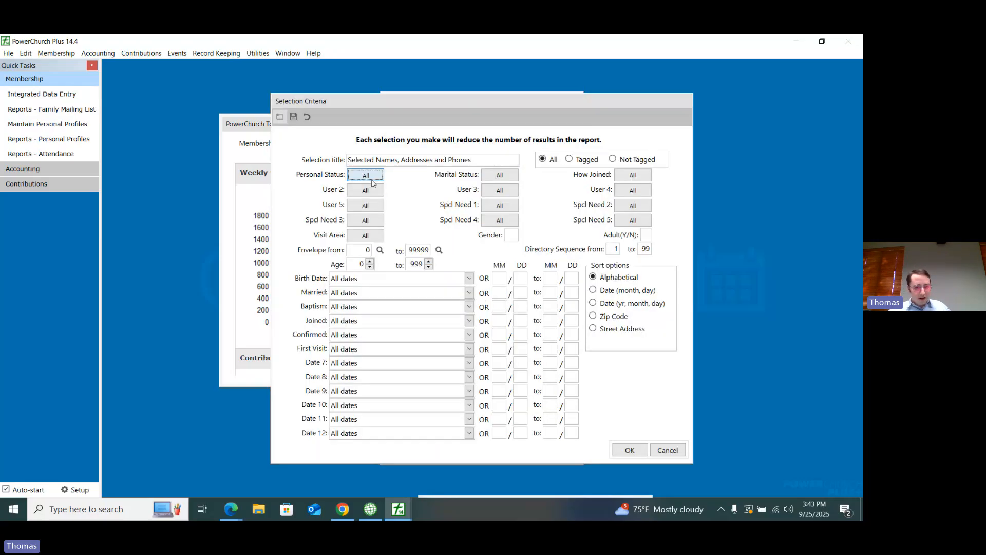
pyautogui.click(371, 184)
pyautogui.click(525, 355)
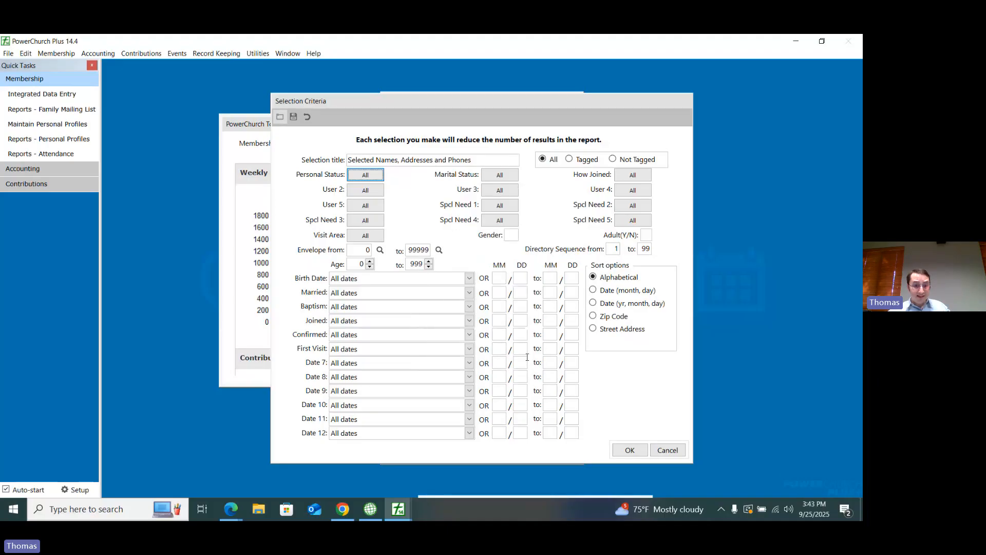
pyautogui.click(636, 451)
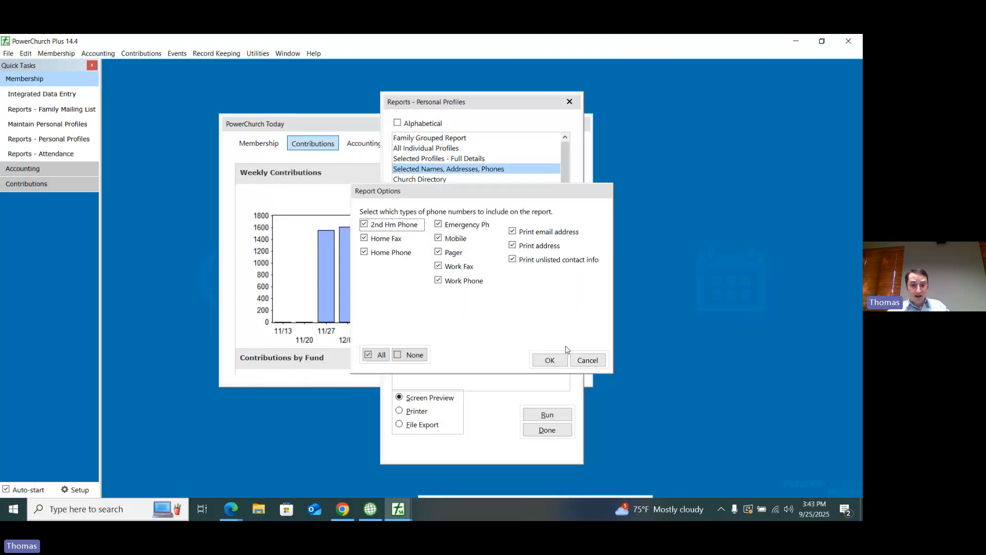
pyautogui.click(554, 360)
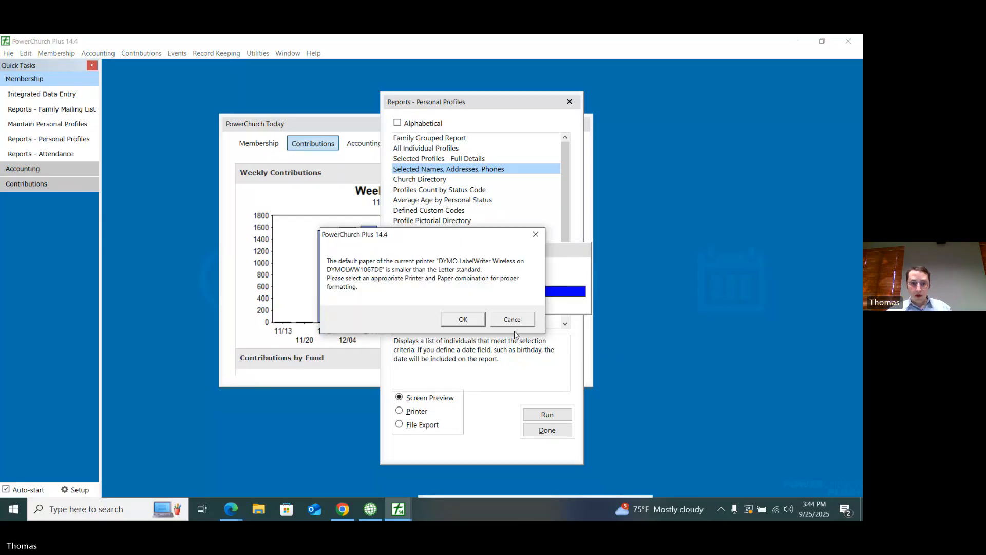
pyautogui.click(480, 319)
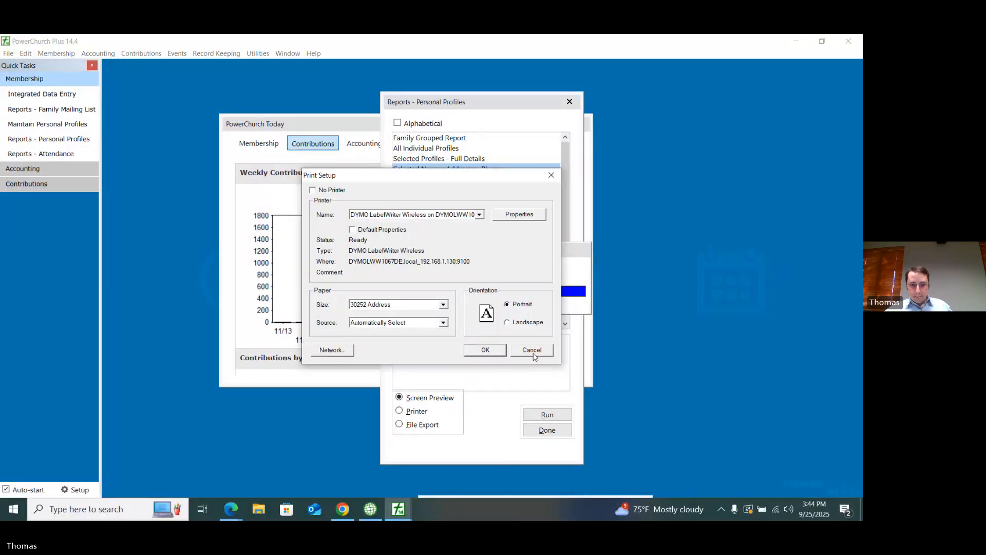
pyautogui.click(532, 351)
pyautogui.click(520, 325)
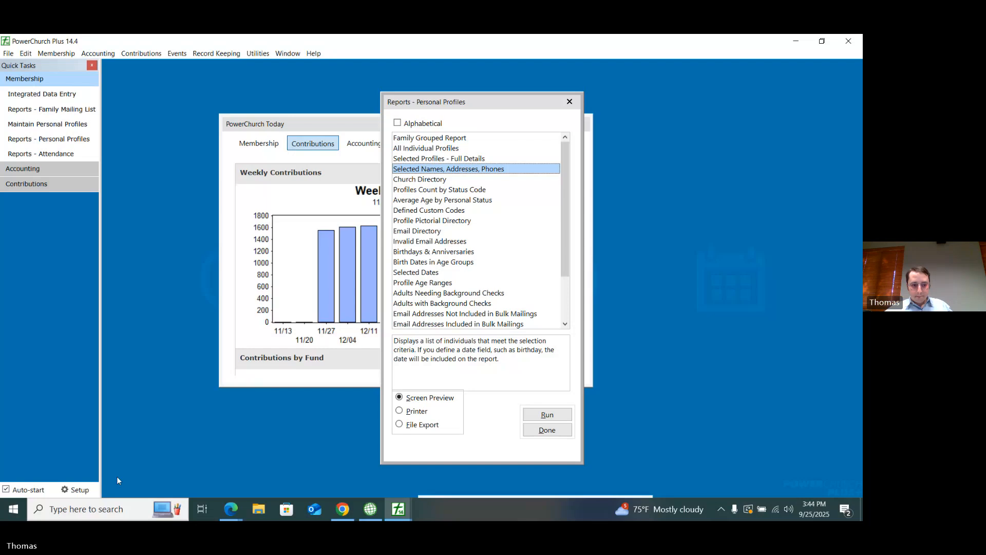
# Step: Search Windows for "print" and open the Printers & scanners system settings
pyautogui.rightClick(110, 509)
pyautogui.click(92, 509)
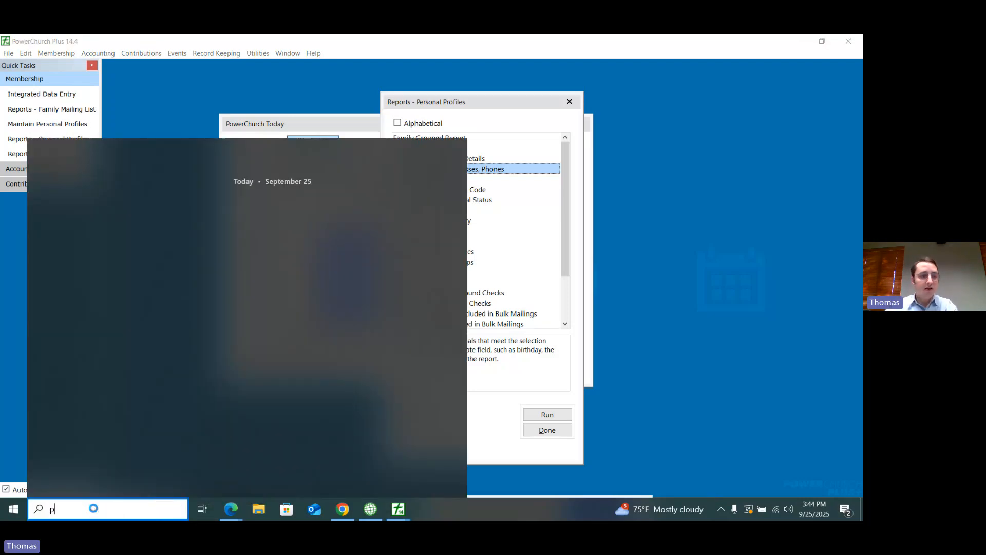
pyautogui.write('print')
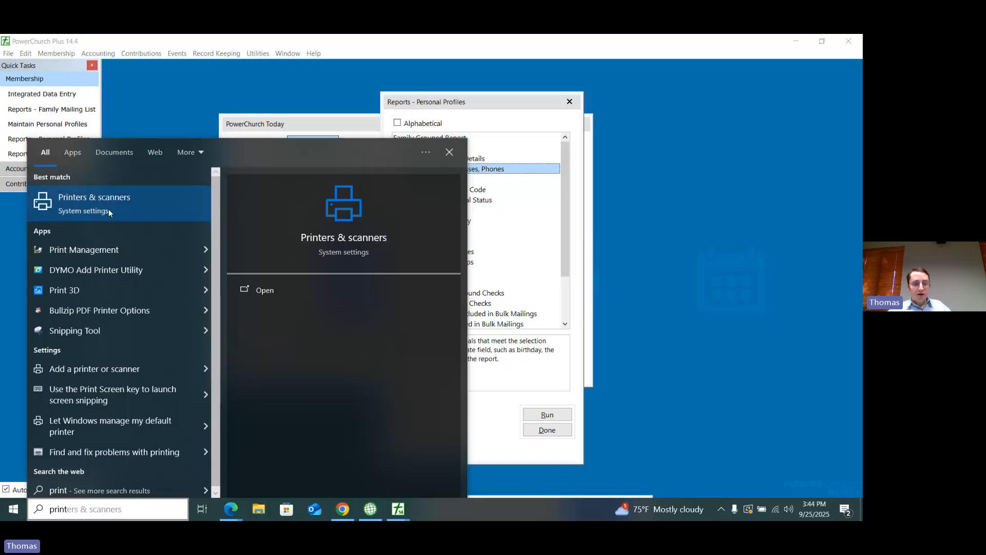
pyautogui.click(411, 293)
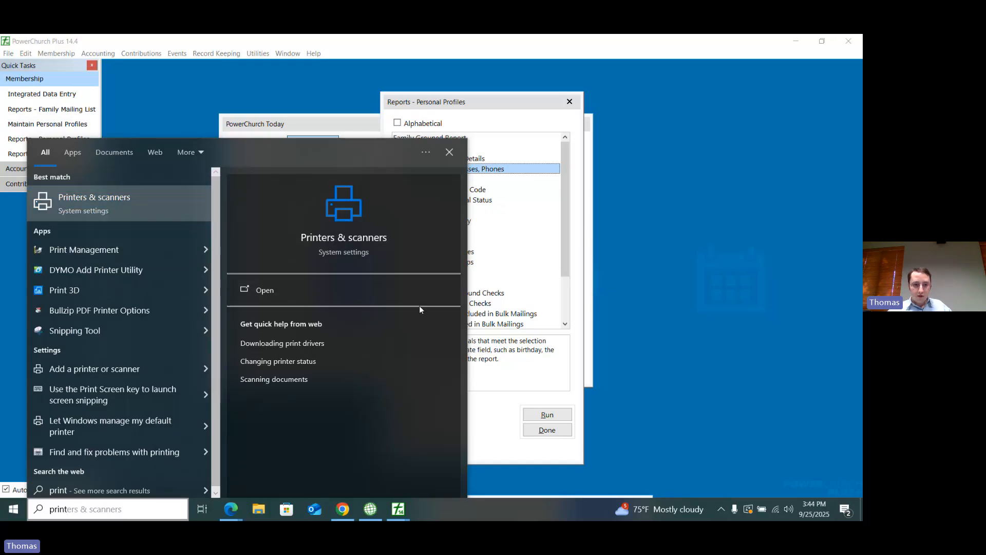
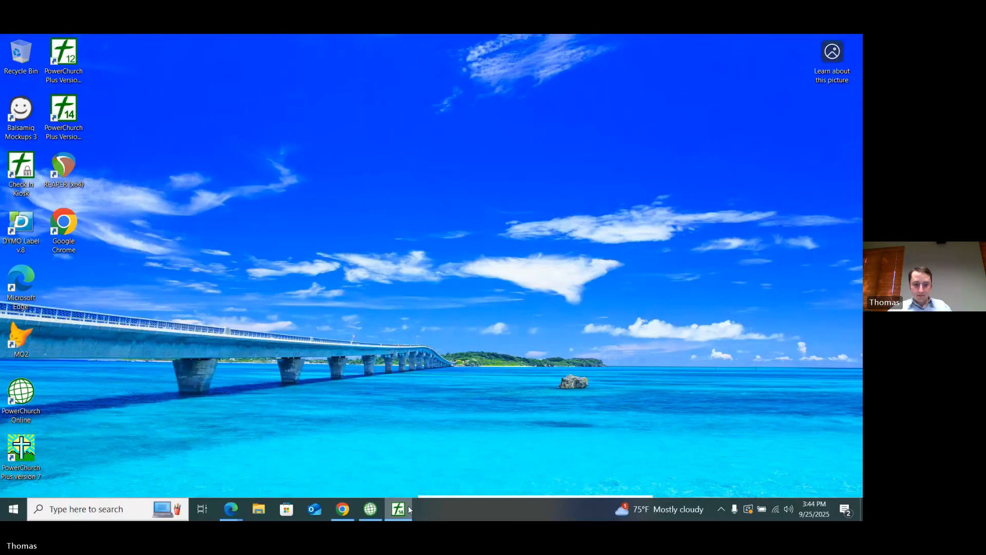
# Step: Close the running PowerChurch Plus instance and relaunch PowerChurch Plus version 14 from the desktop
pyautogui.click(402, 514)
pyautogui.rightClick(401, 514)
pyautogui.click(402, 488)
pyautogui.doubleClick(64, 113)
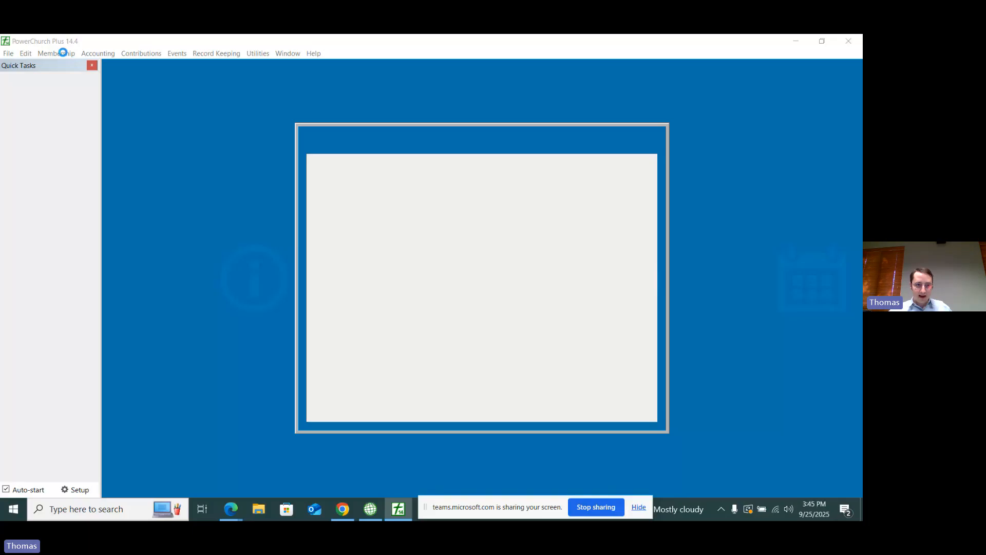
# Step: Run the Selected Names, Addresses, Phones personal profiles report as a screen preview with all phone types included
pyautogui.click(62, 53)
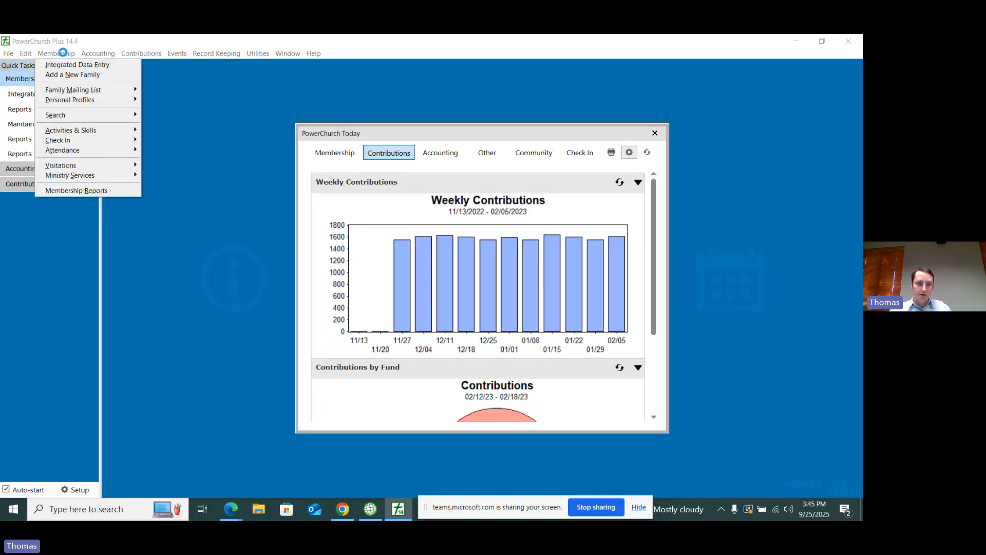
pyautogui.moveTo(76, 101)
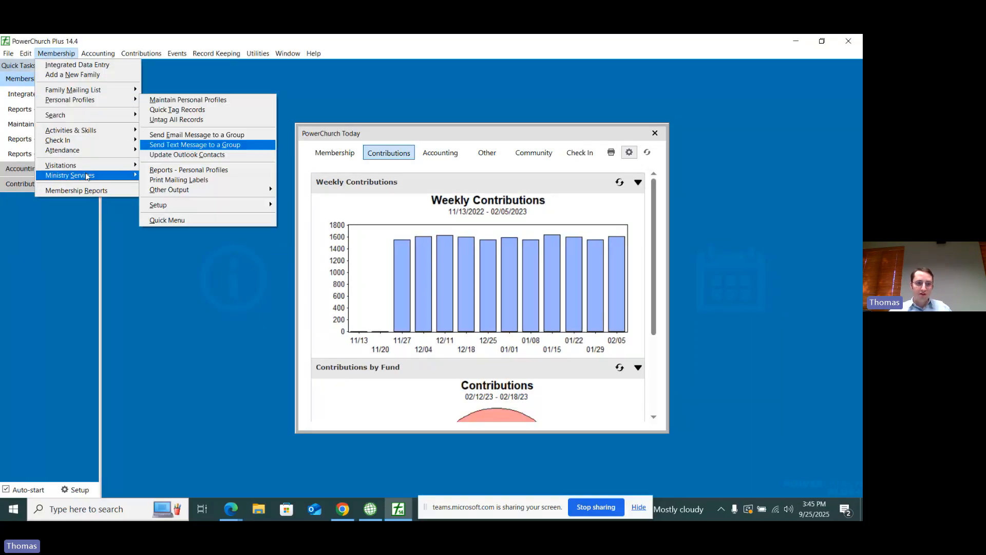
pyautogui.click(77, 190)
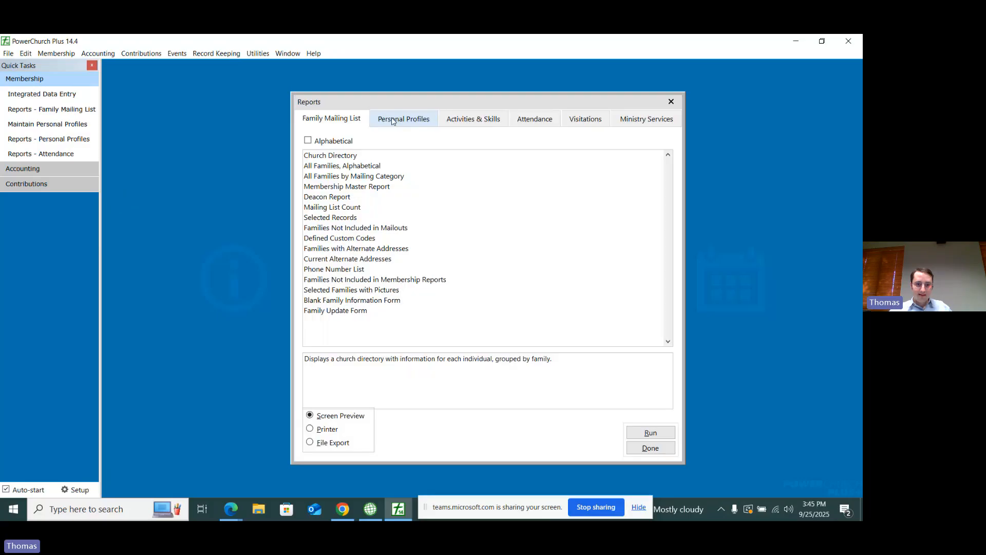
pyautogui.click(392, 121)
pyautogui.click(402, 186)
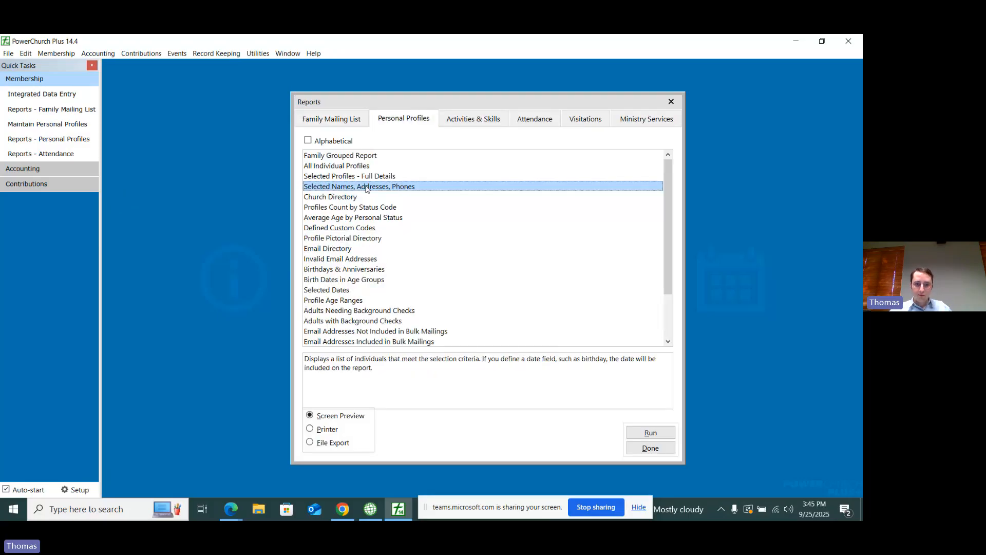
pyautogui.doubleClick(368, 189)
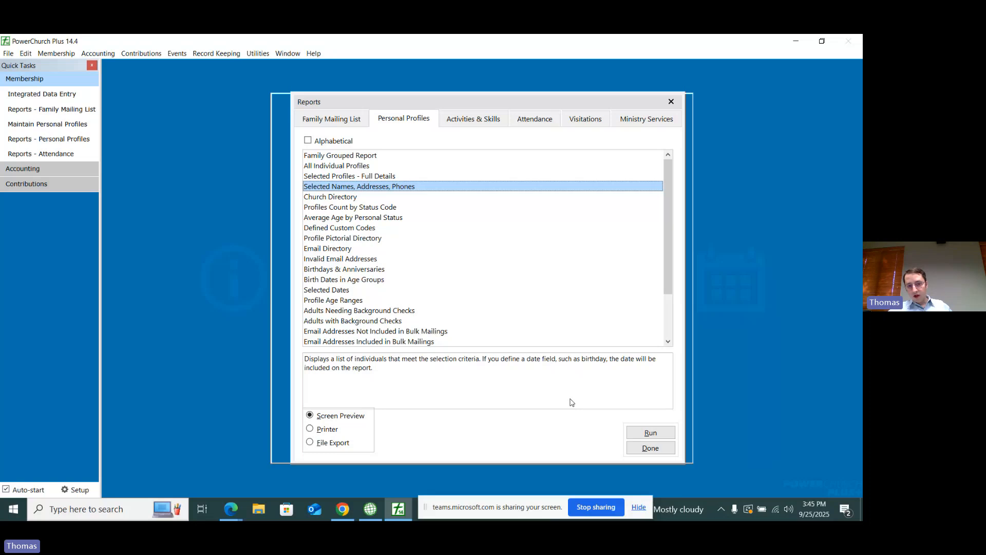
pyautogui.click(631, 450)
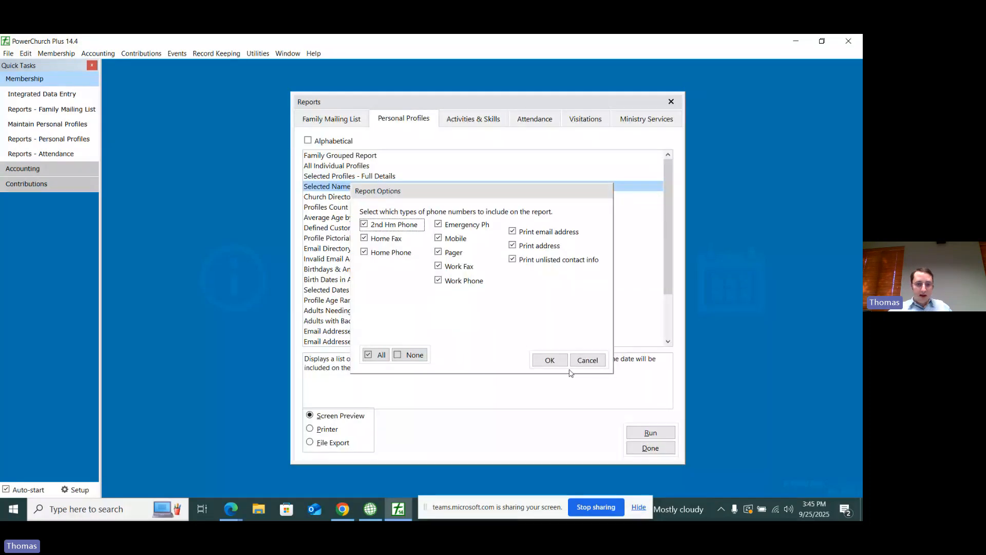
pyautogui.click(550, 361)
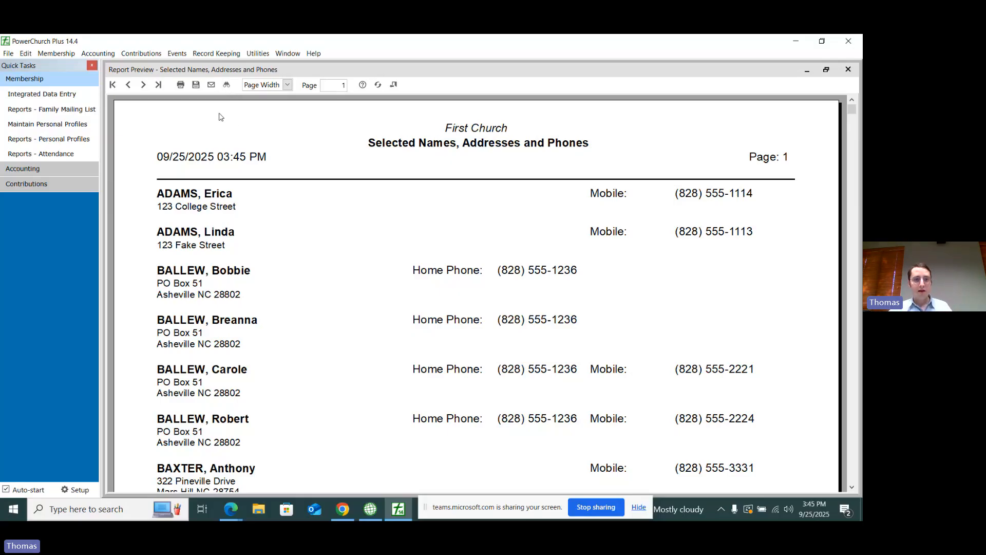
# Step: Search the report preview for the last four digits of a mobile number and close the search
pyautogui.click(227, 84)
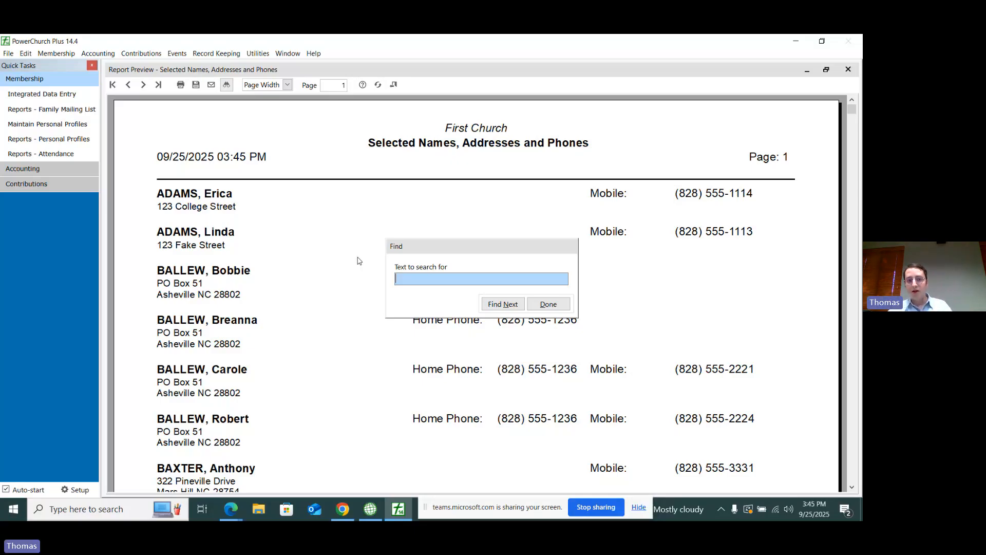
pyautogui.write('2224')
pyautogui.press('Return')
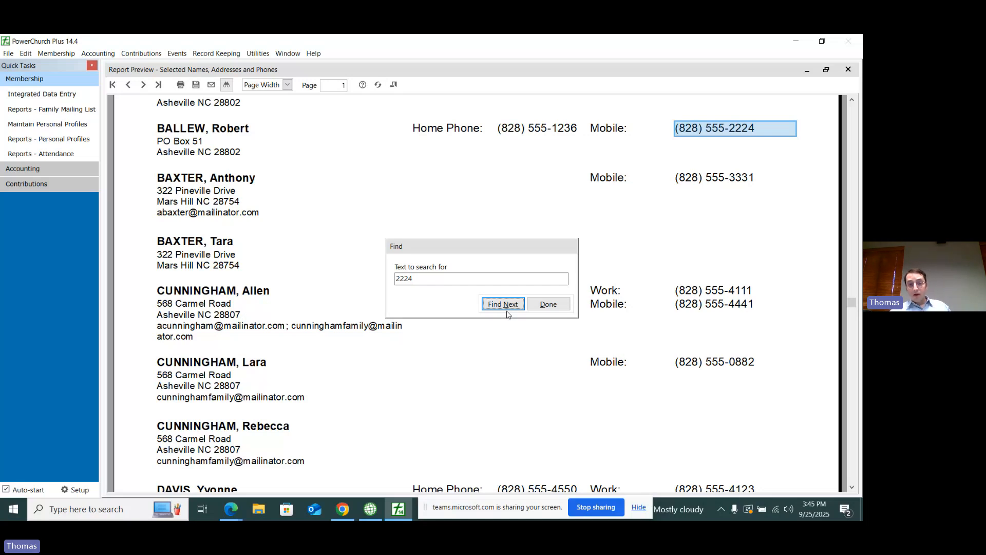
pyautogui.click(548, 304)
pyautogui.scroll(2, 374, 231)
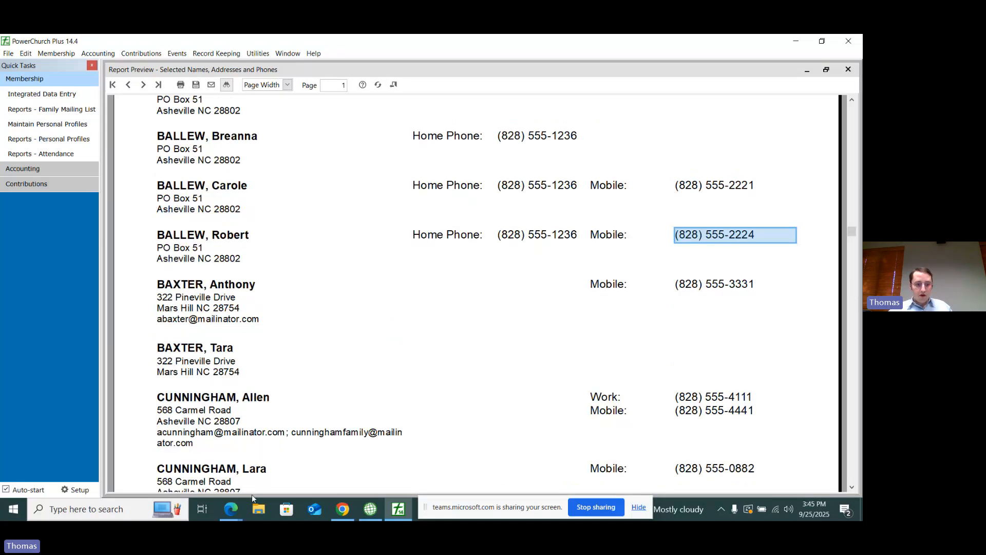
# Step: Switch to Empower in Chrome and open the advanced search for households
pyautogui.click(237, 508)
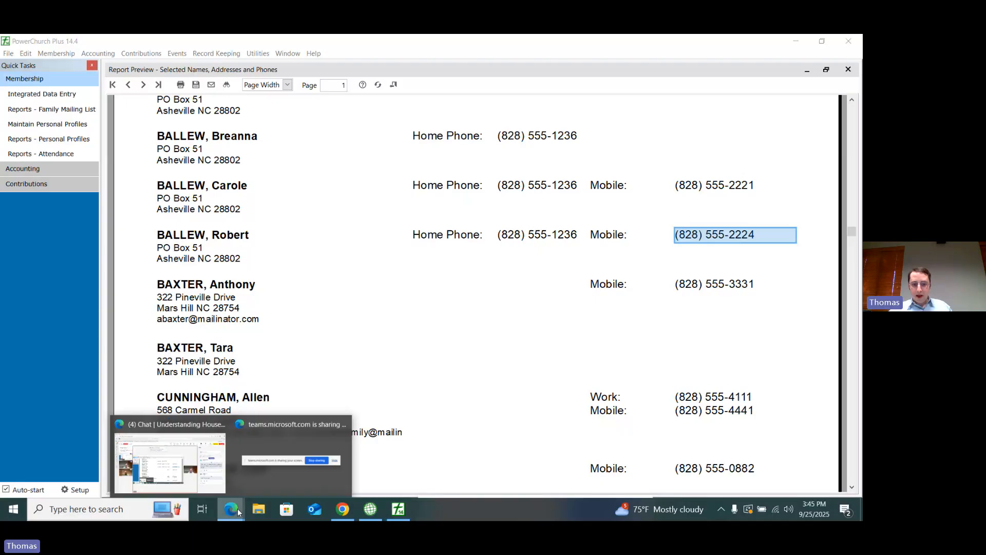
pyautogui.click(342, 509)
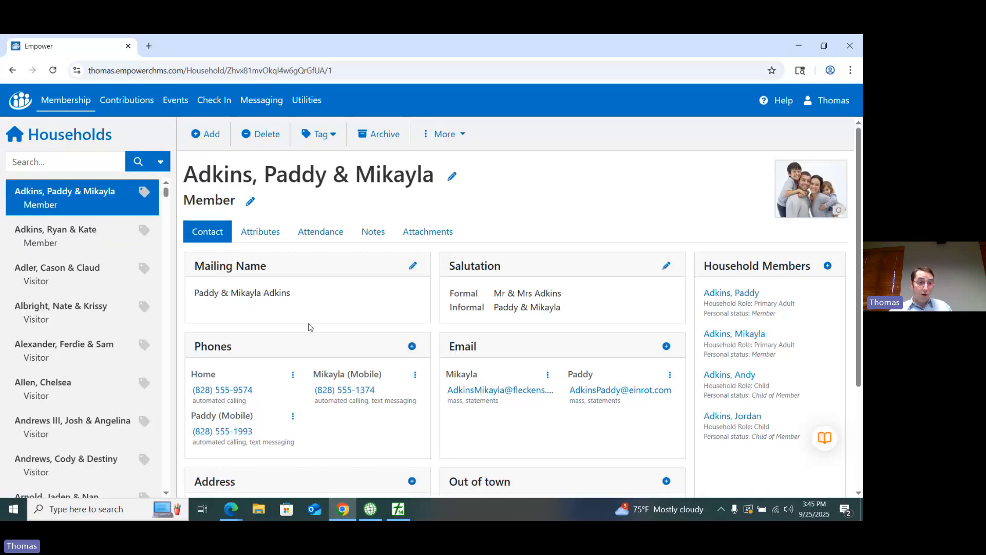
pyautogui.click(85, 163)
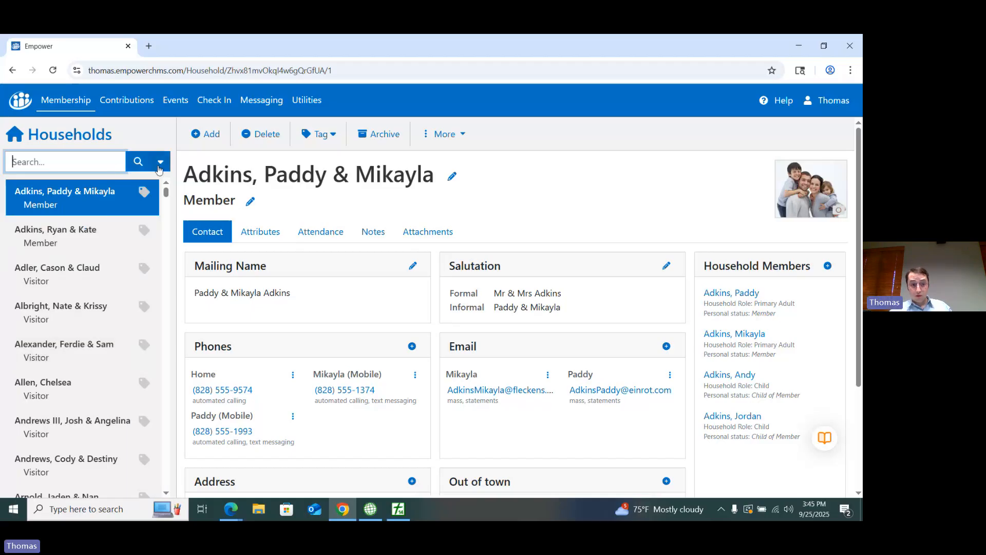
pyautogui.click(160, 165)
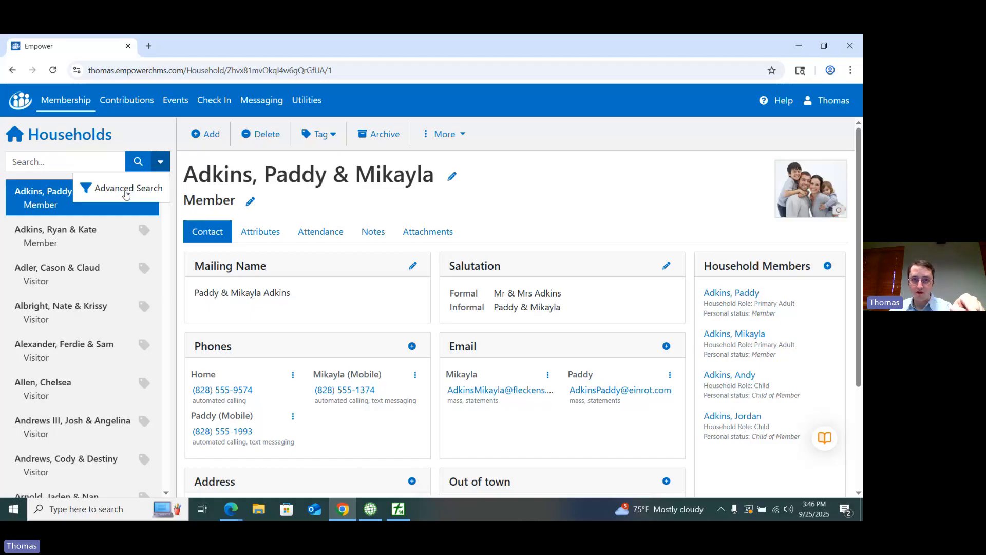
pyautogui.click(126, 194)
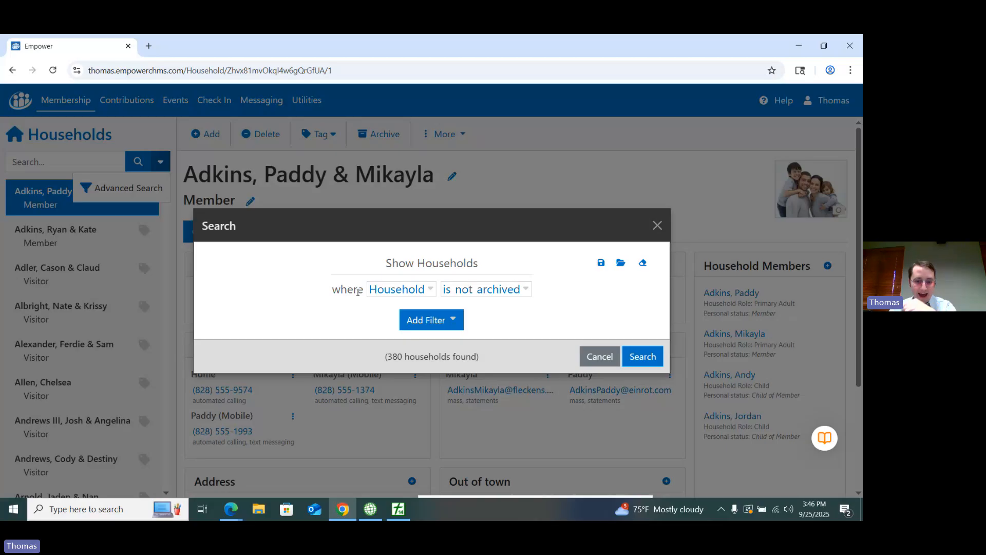
pyautogui.click(428, 322)
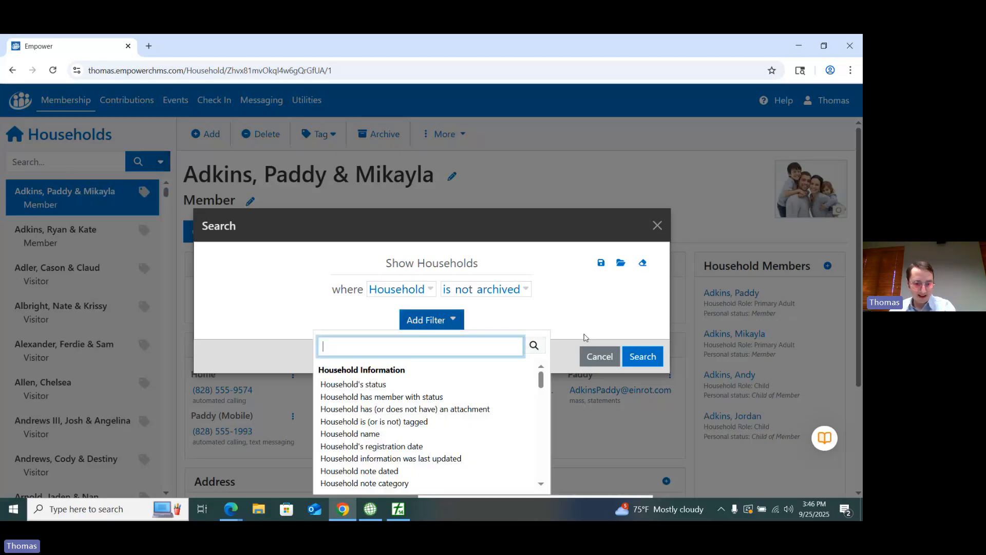
pyautogui.moveTo(541, 381); pyautogui.dragTo(548, 487)
pyautogui.click(526, 477)
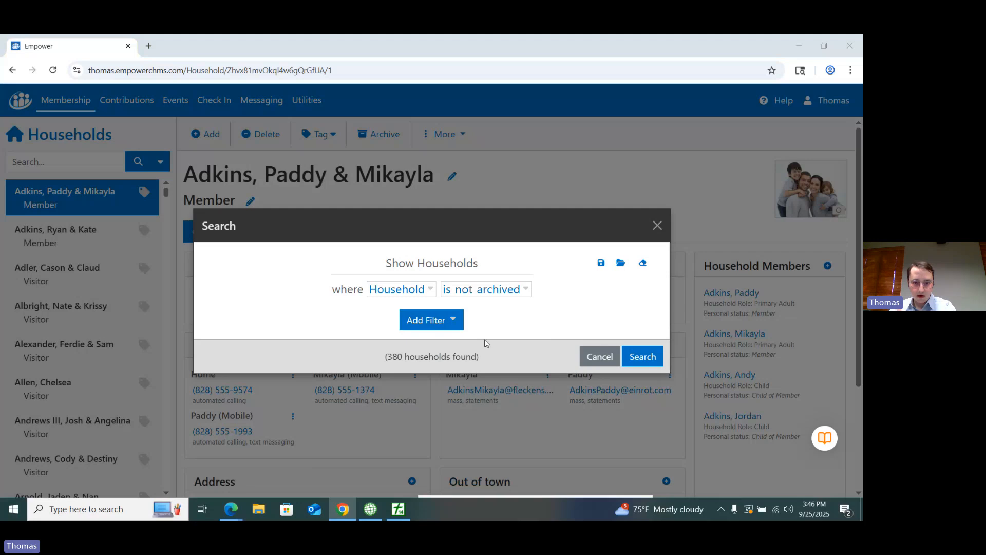
pyautogui.click(448, 322)
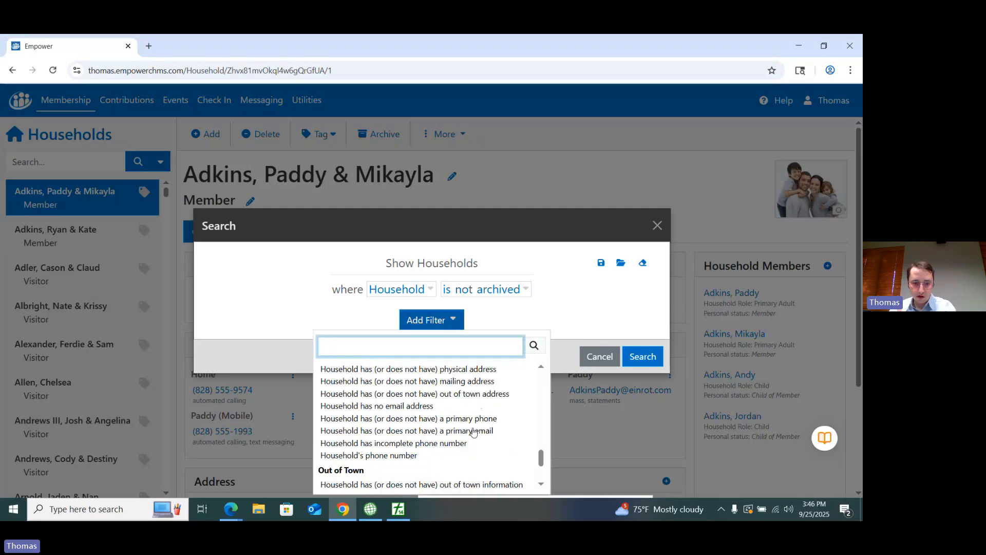
pyautogui.scroll(2, 413, 462)
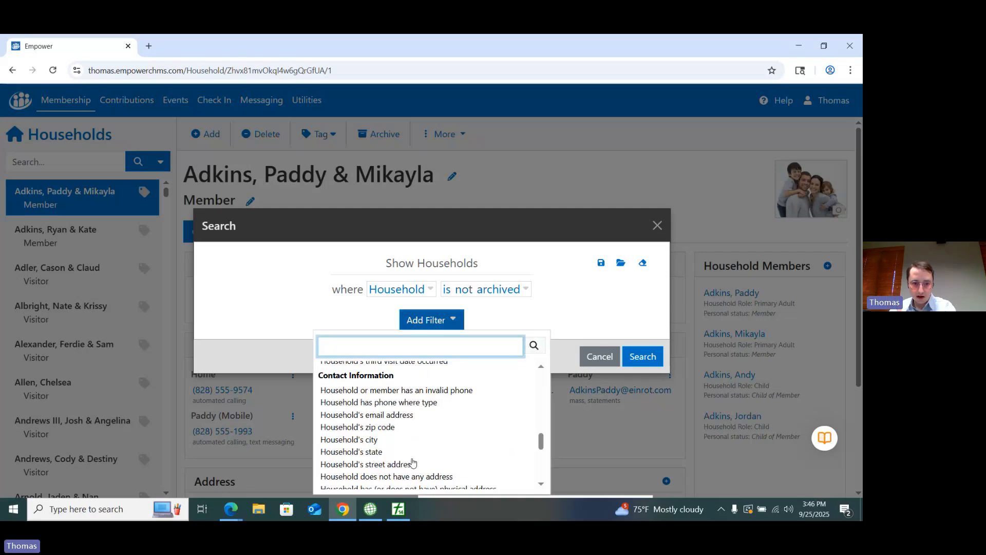
pyautogui.scroll(1, 412, 462)
pyautogui.scroll(-1, 412, 463)
pyautogui.scroll(-2, 411, 463)
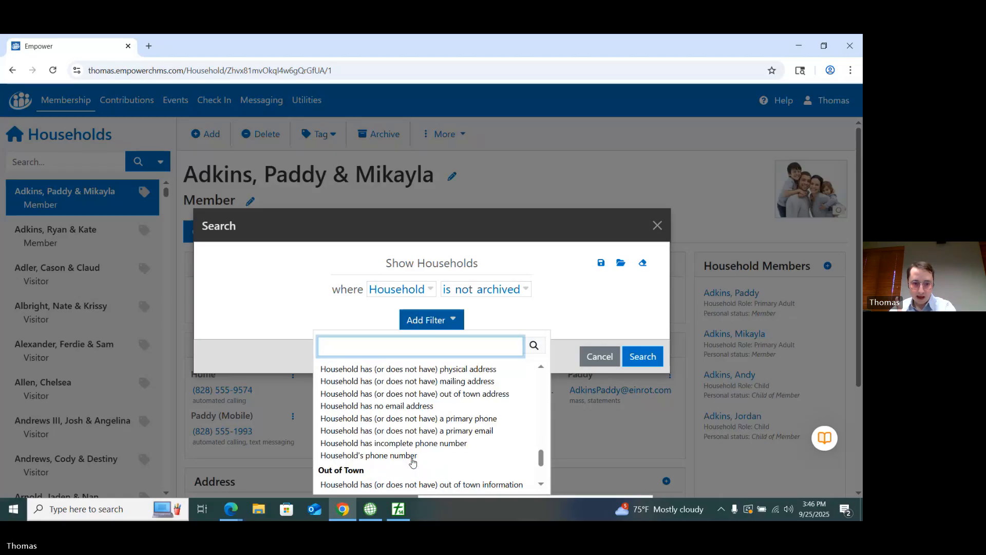
pyautogui.scroll(-1, 389, 405)
pyautogui.click(388, 403)
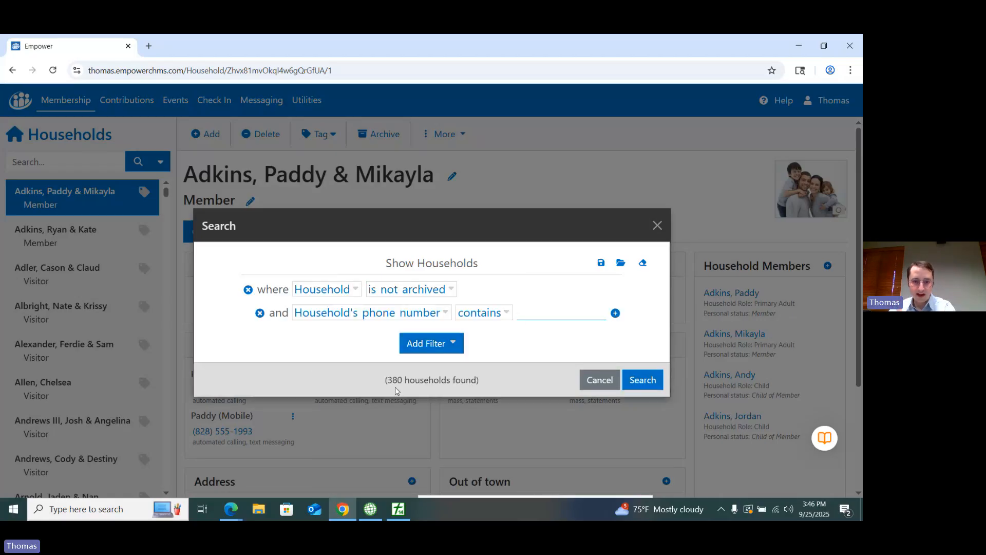
# Step: Search for households whose phone number contains 555, and open the third household in the filtered list
pyautogui.click(538, 314)
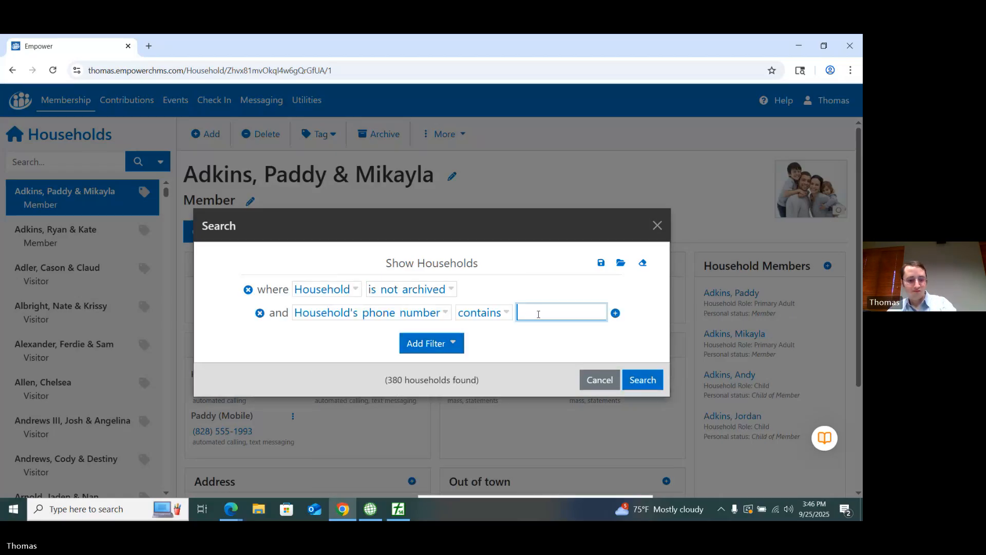
pyautogui.write('555')
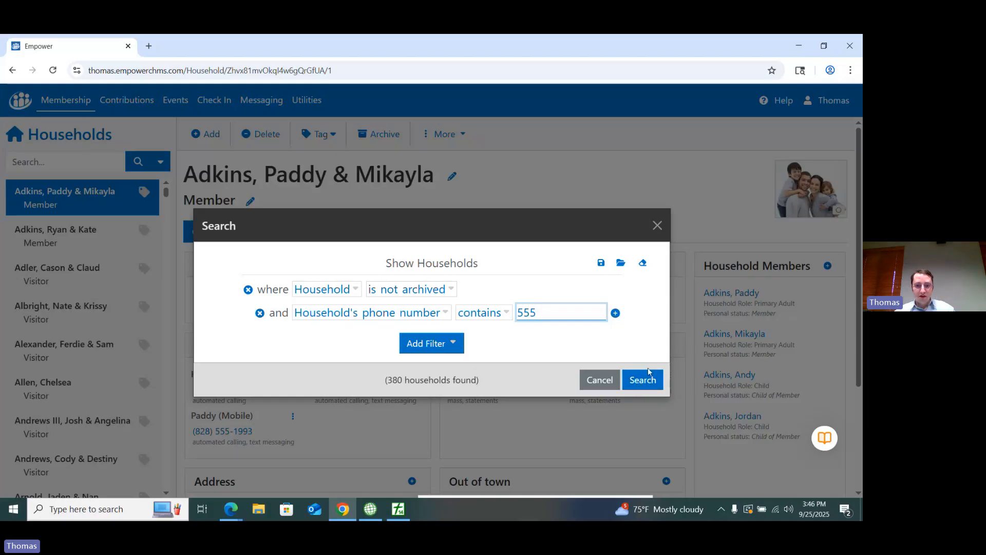
pyautogui.click(649, 382)
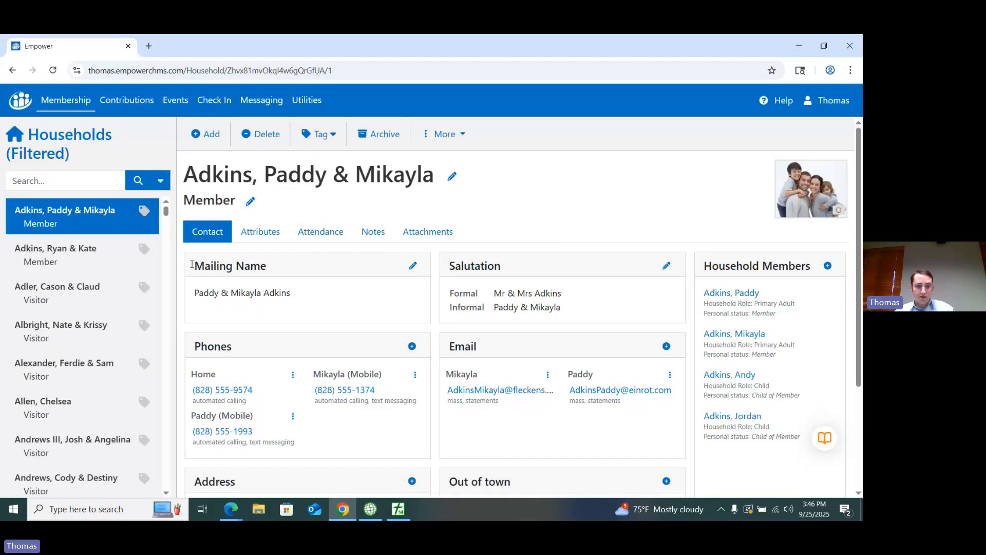
pyautogui.click(61, 254)
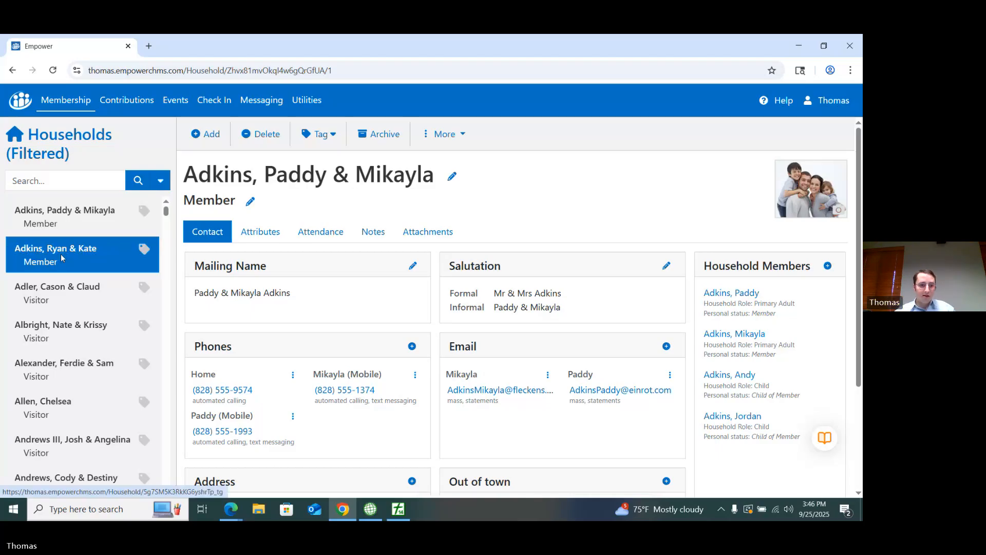
pyautogui.click(63, 293)
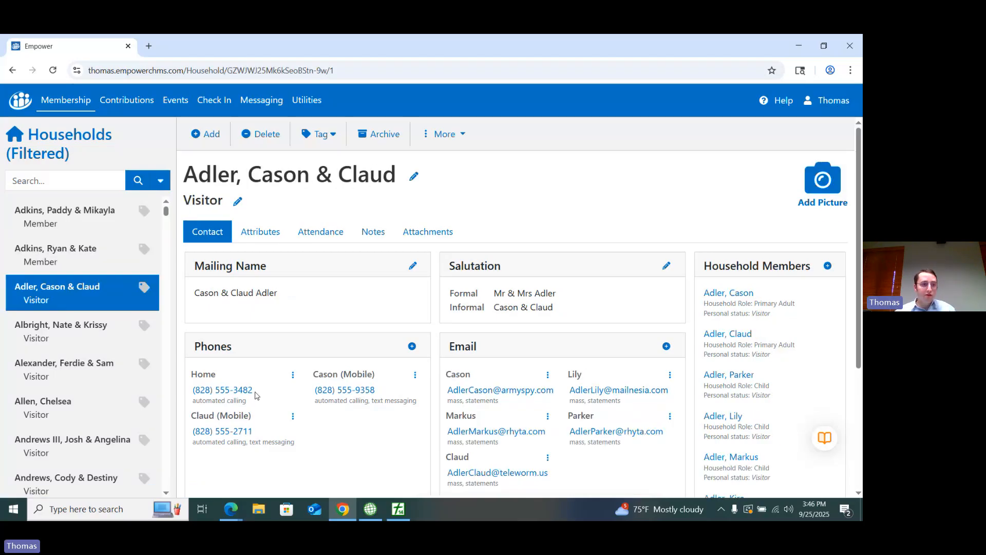
# Step: Change the phone number filter to the last four digits of the open household's home number and rerun the search
pyautogui.click(160, 180)
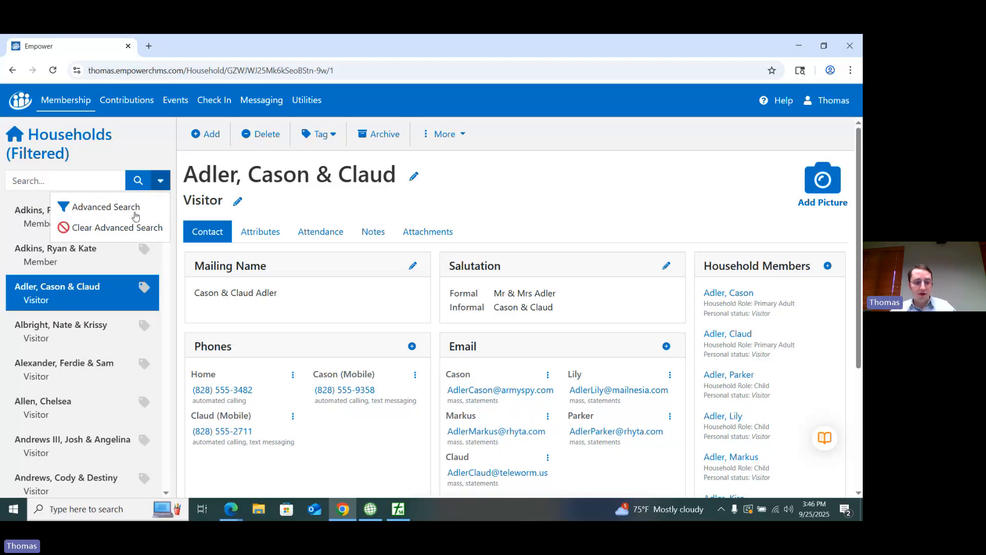
pyautogui.click(136, 215)
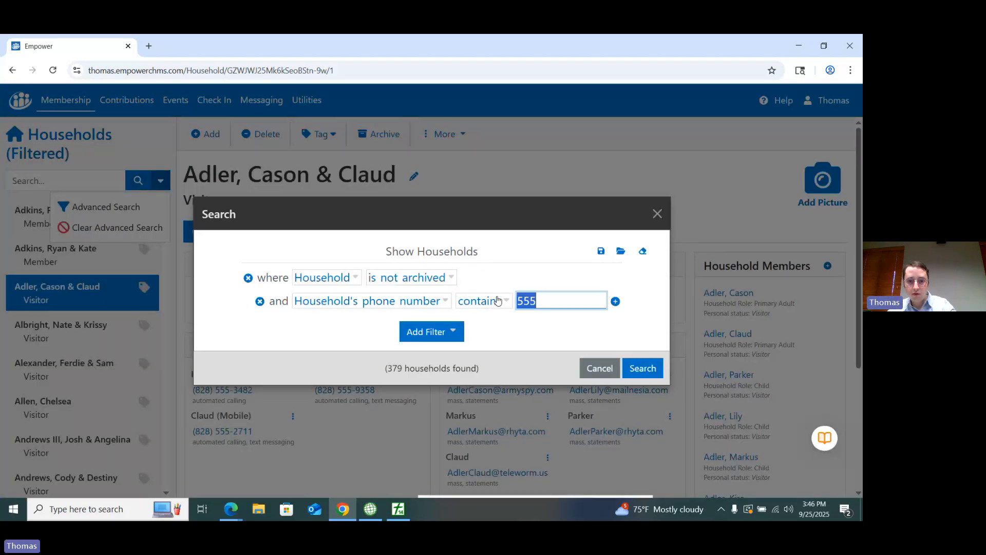
pyautogui.click(498, 301)
pyautogui.click(545, 301)
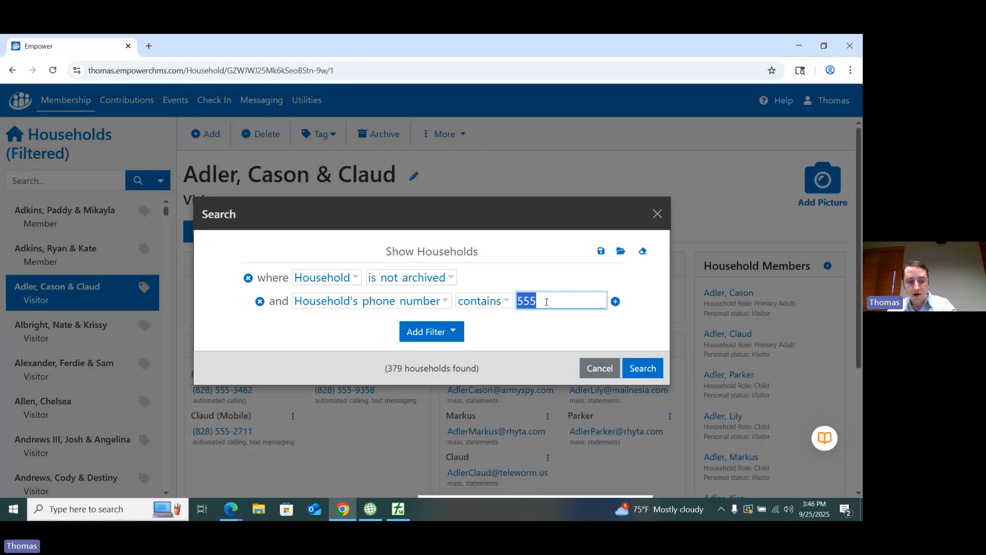
pyautogui.write('34')
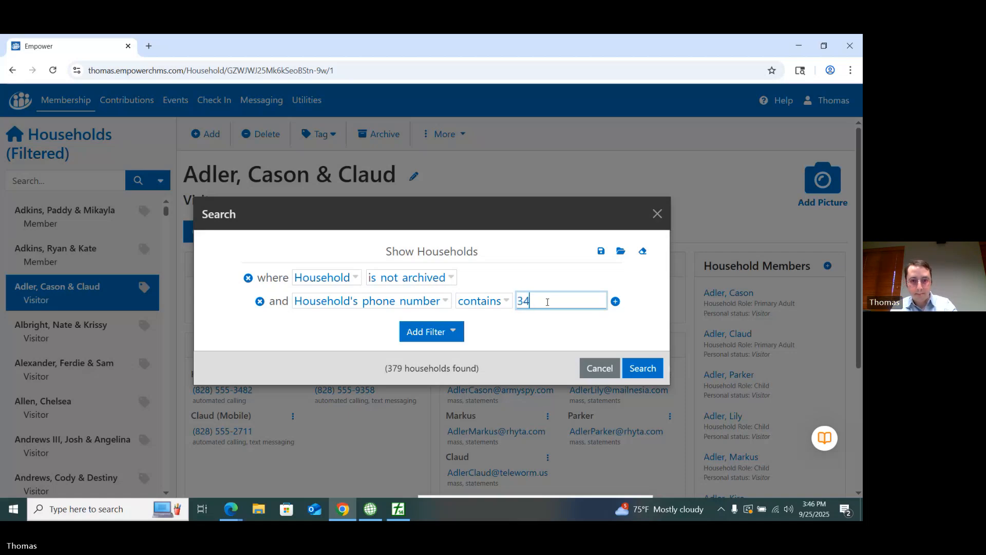
pyautogui.write('82')
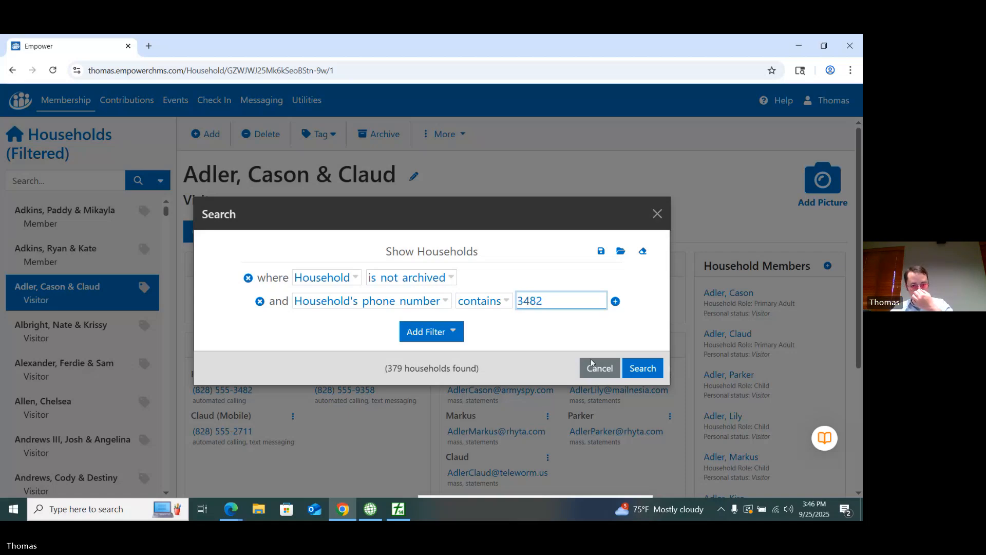
pyautogui.click(639, 368)
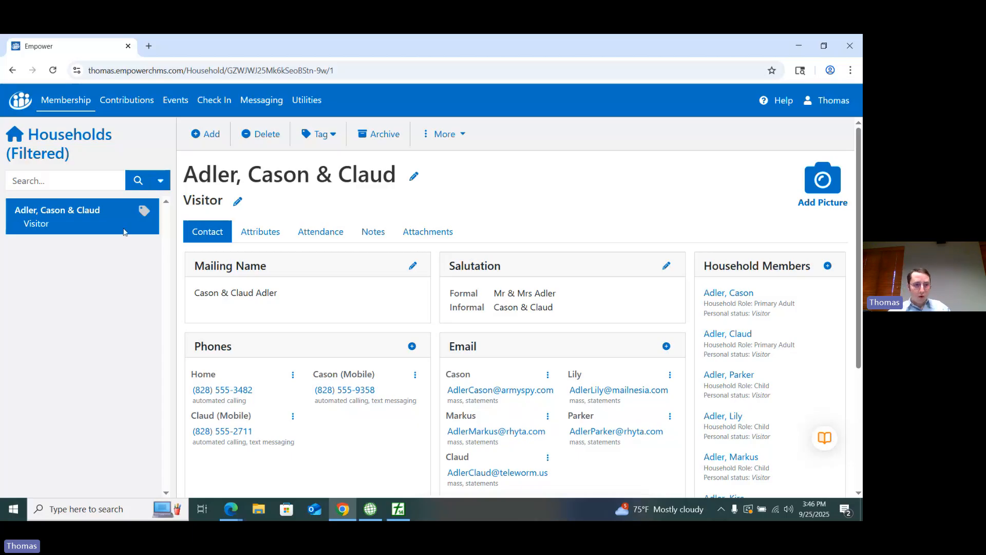
# Step: Reopen the household advanced search to review its phone number filter
pyautogui.click(160, 180)
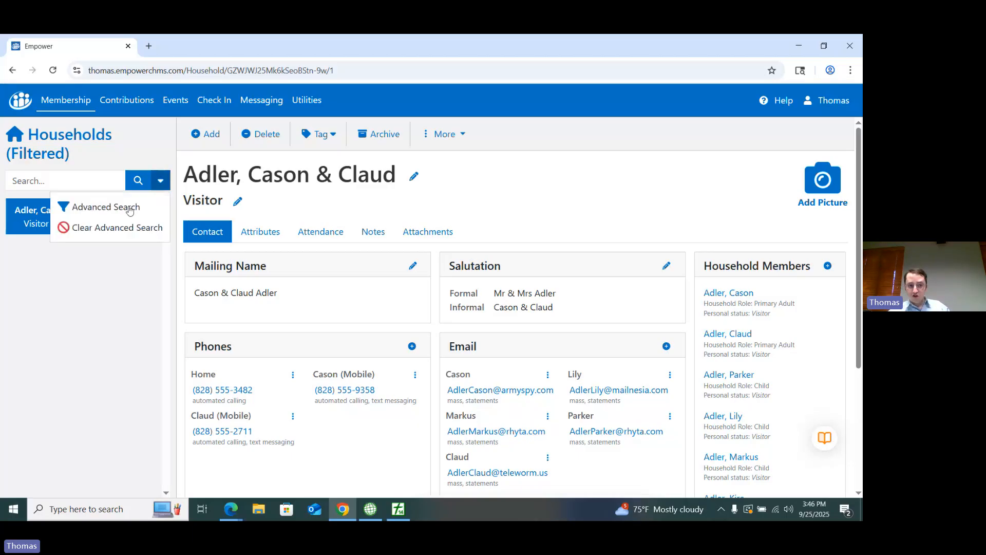
pyautogui.click(130, 208)
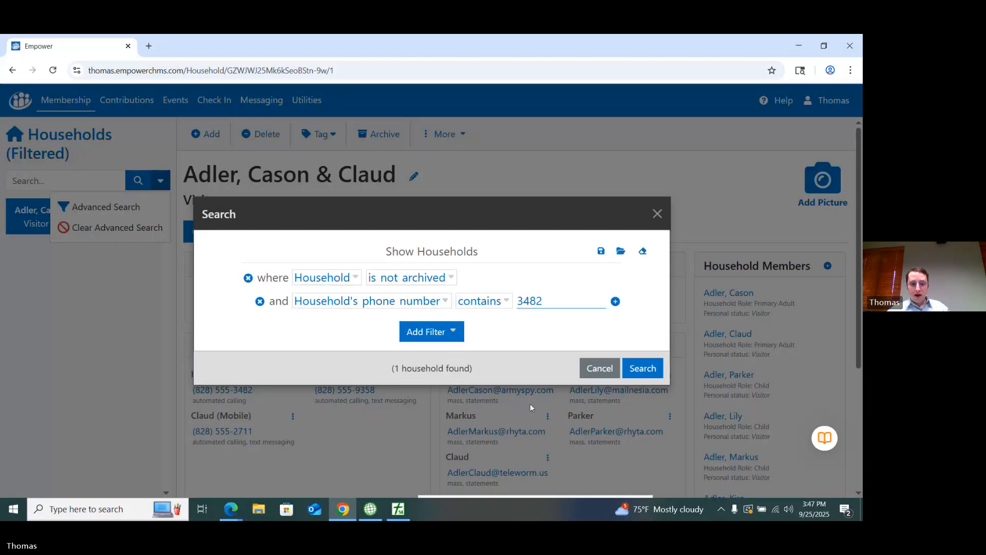
# Step: Switch to PowerChurch Plus, check the Find tool in the names, addresses and phones report preview, and close the preview
pyautogui.click(402, 510)
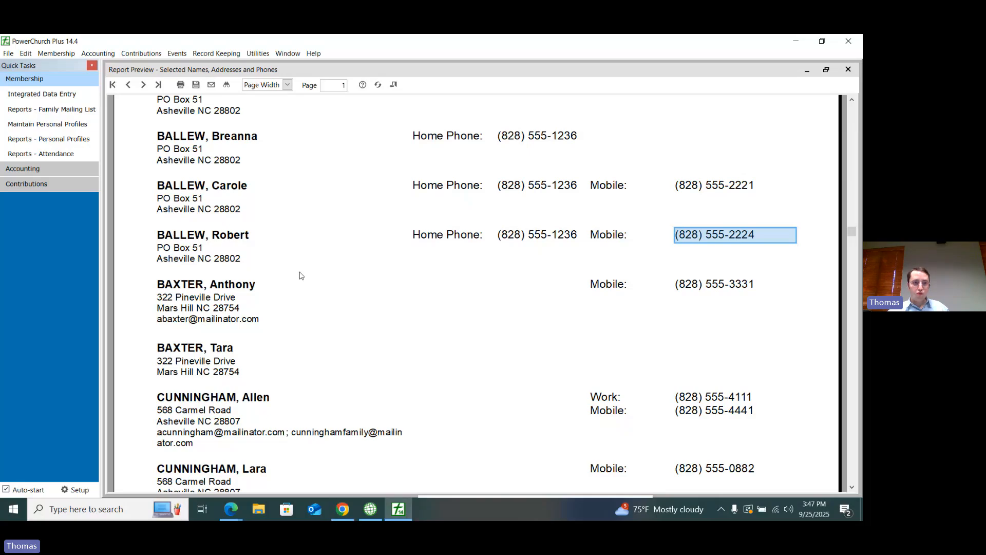
pyautogui.scroll(3, 300, 276)
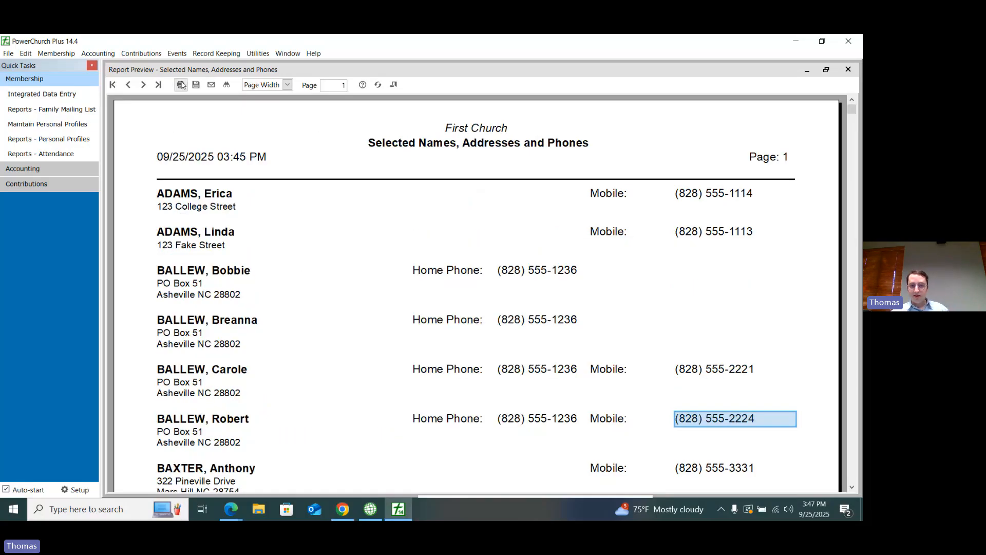
pyautogui.click(226, 87)
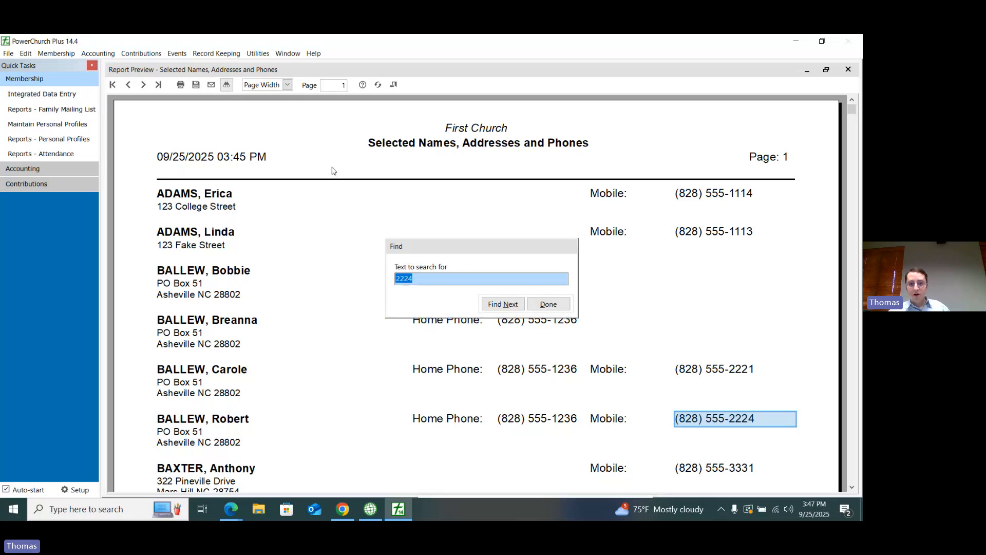
pyautogui.click(548, 304)
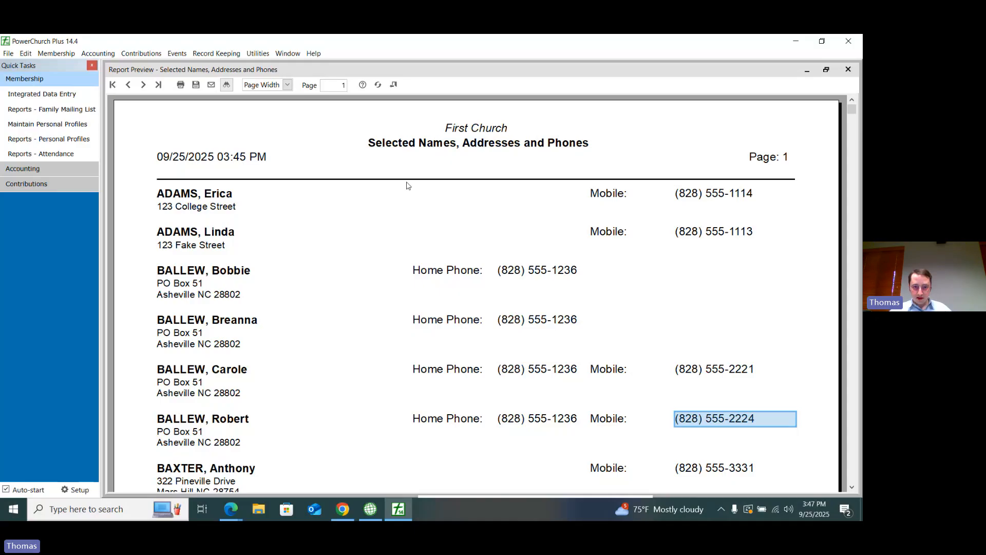
pyautogui.click(394, 84)
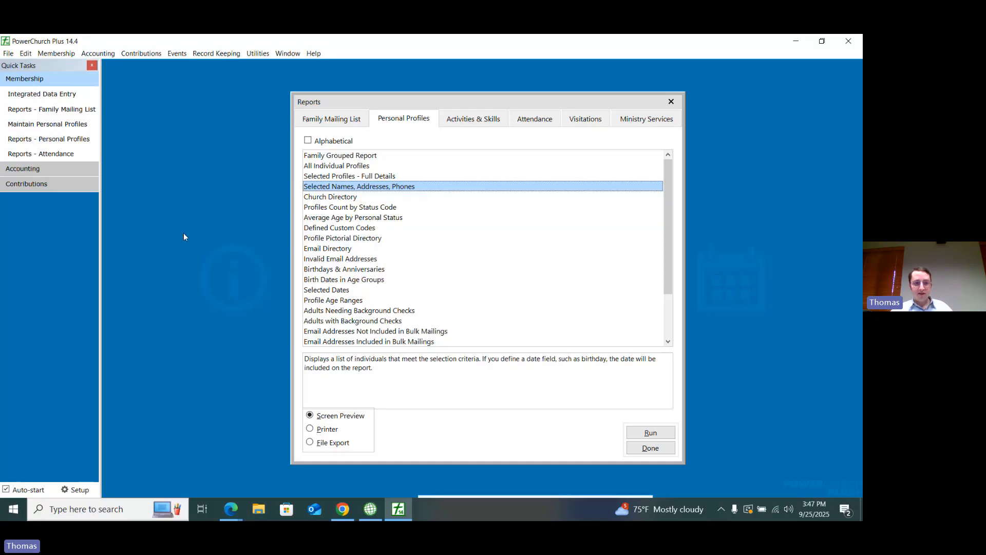
# Step: Open Integrated Data Entry and show the family members of the first household
pyautogui.click(56, 54)
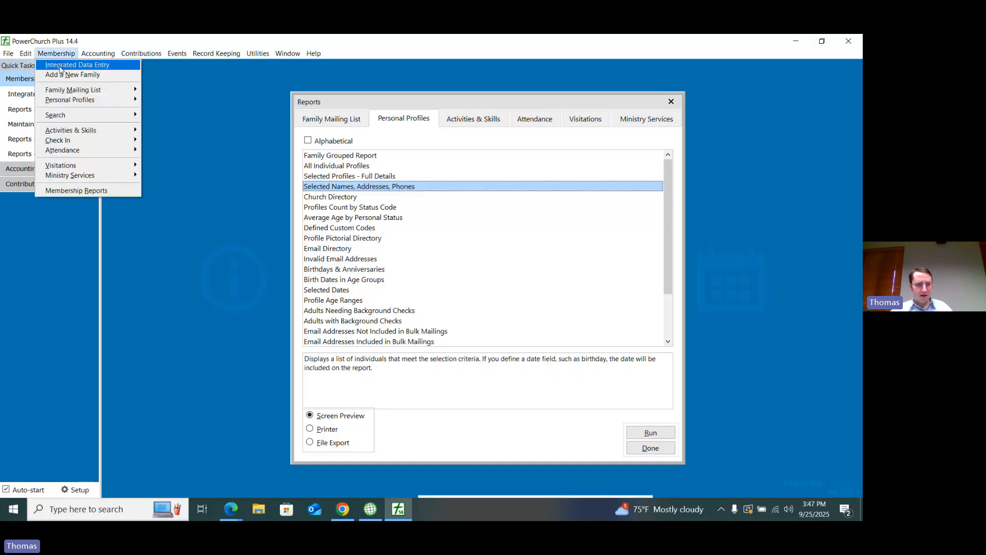
pyautogui.click(60, 66)
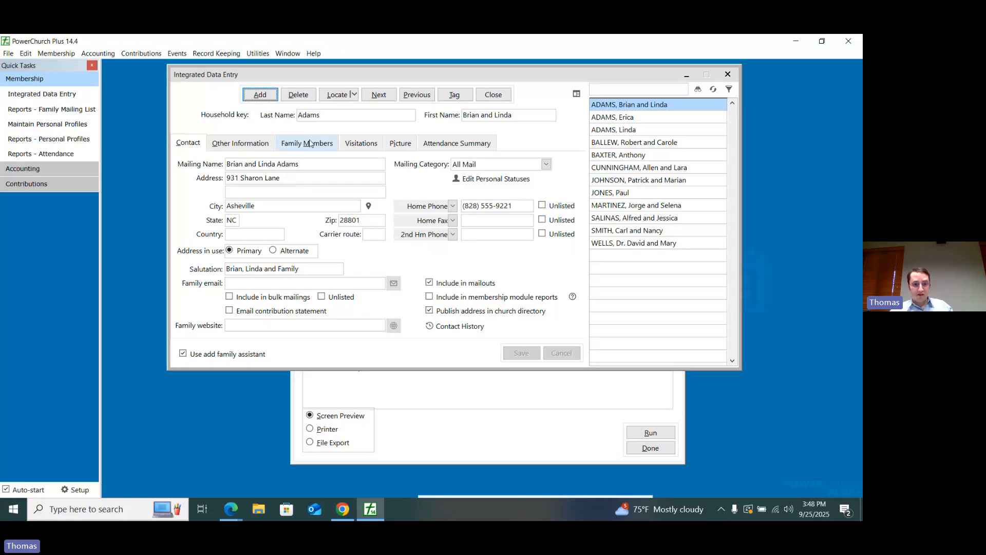
pyautogui.click(310, 144)
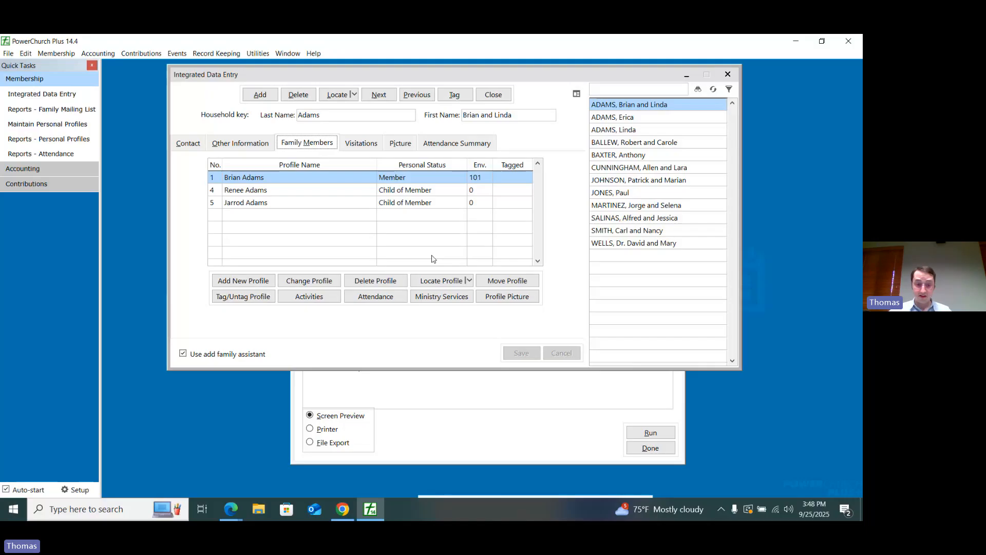
# Step: Examine the date filters in the Selected Names, Addresses, Phones report criteria, and return to the household's family members
pyautogui.click(411, 386)
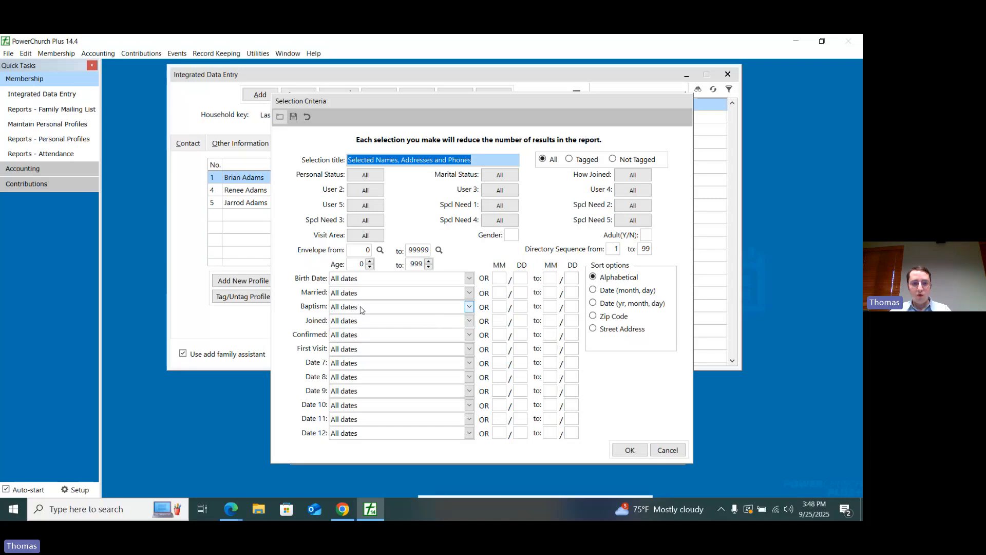
pyautogui.click(667, 450)
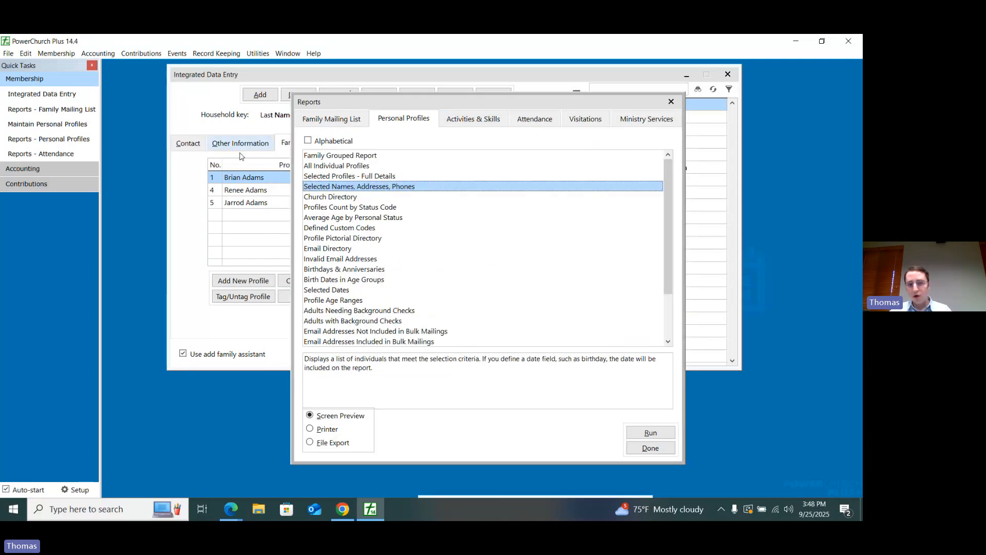
pyautogui.click(240, 156)
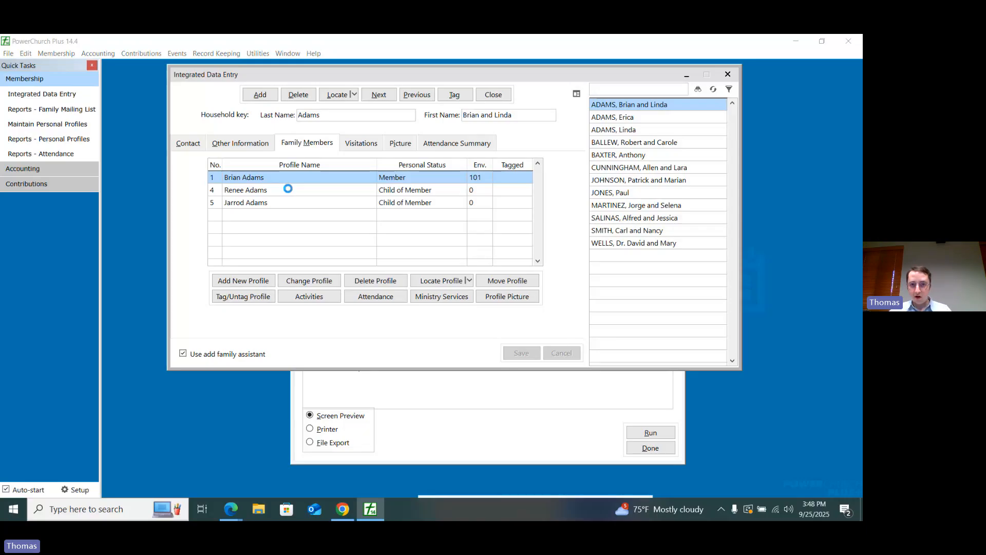
# Step: Set the Joined date in the first family member's profile to 01/03/2025, save it and close the profile
pyautogui.doubleClick(336, 181)
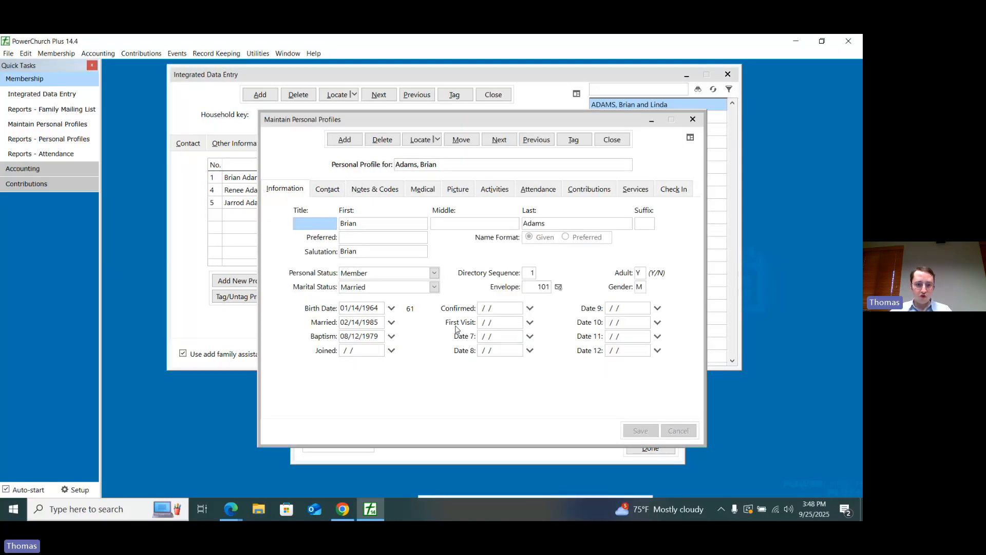
pyautogui.click(366, 350)
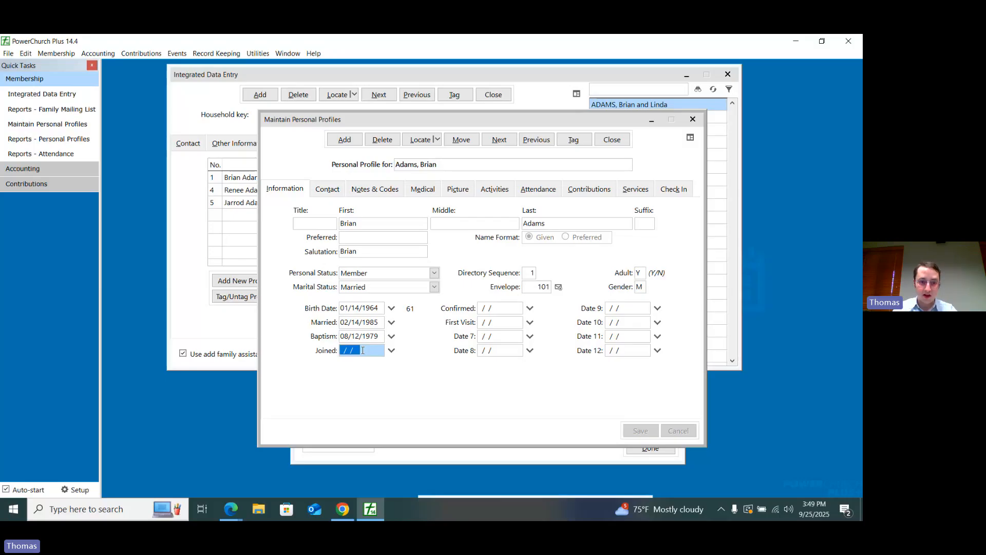
pyautogui.write('01/')
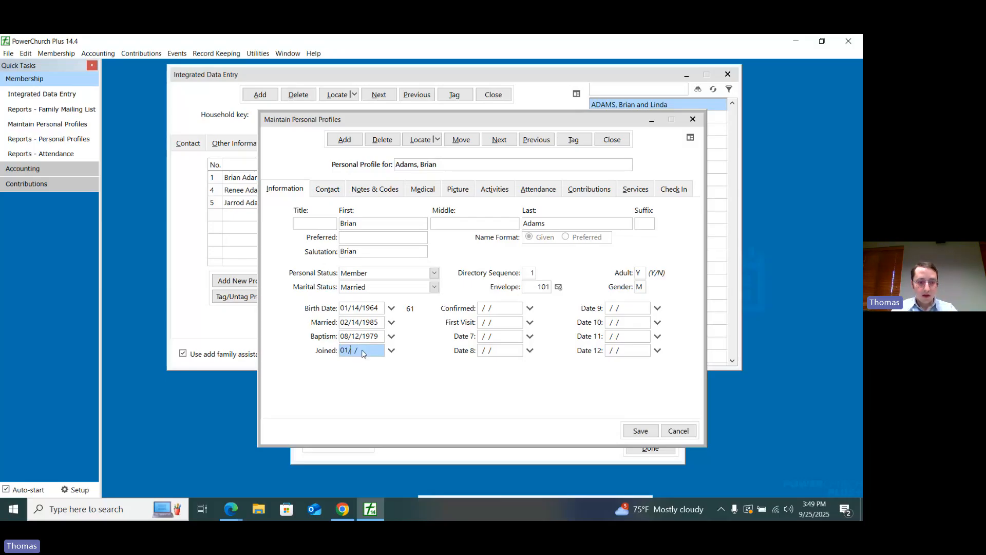
pyautogui.write('01/2025')
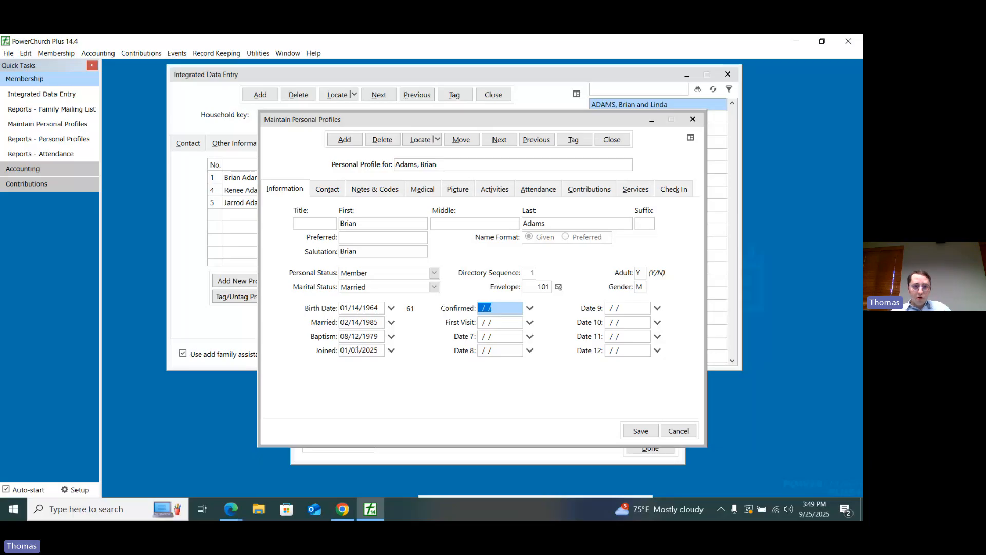
pyautogui.click(641, 430)
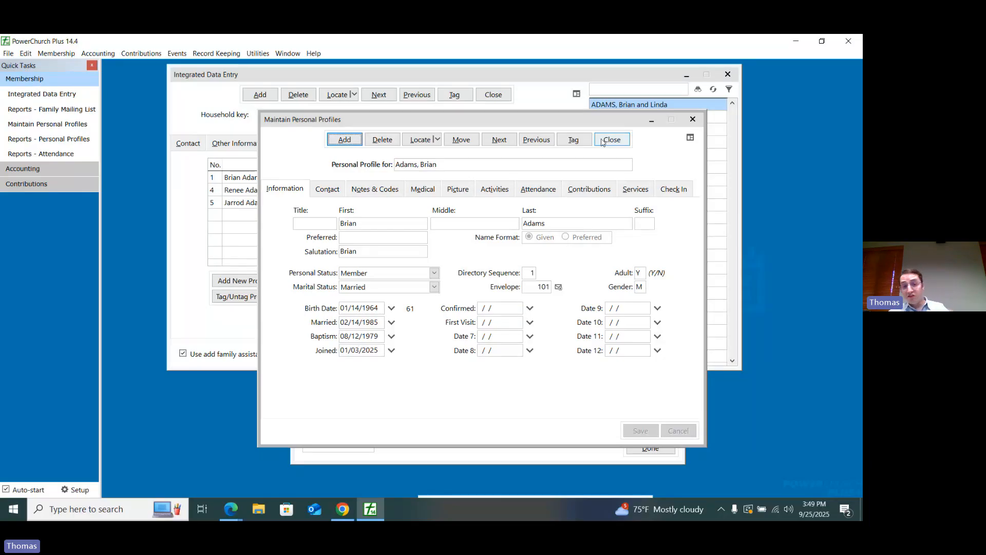
pyautogui.click(611, 140)
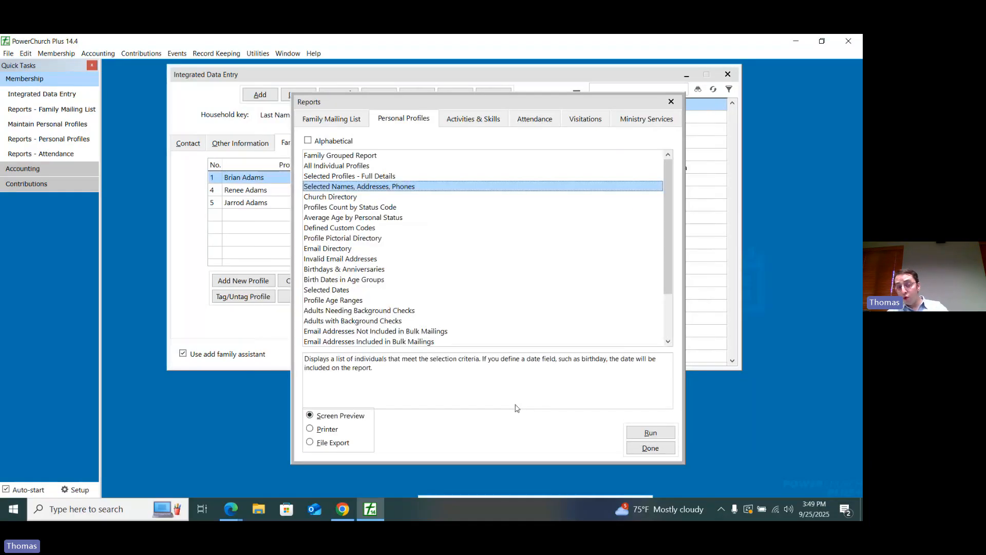
# Step: Try to preview the Selected Names, Addresses, Phones report for profiles whose Joined date falls in This year
pyautogui.doubleClick(401, 188)
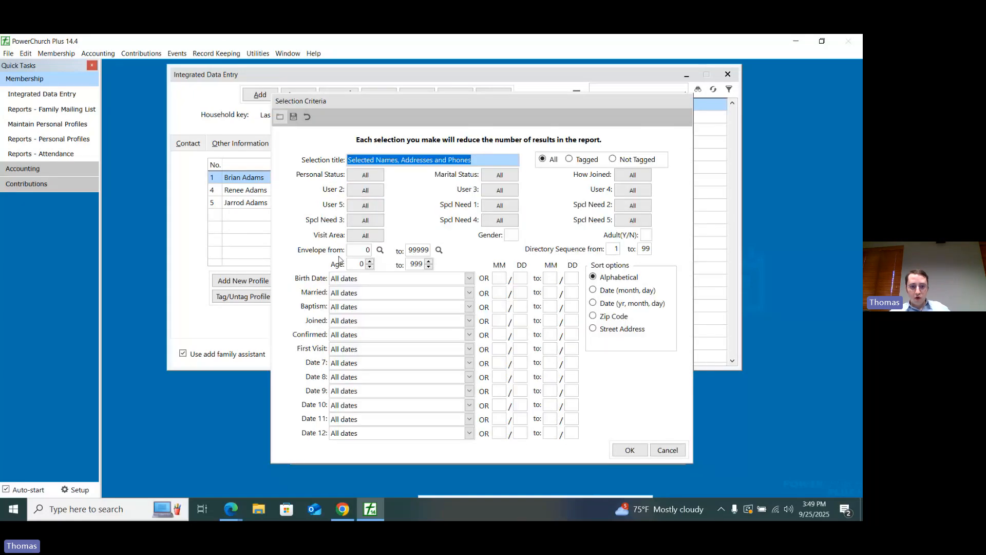
pyautogui.click(385, 321)
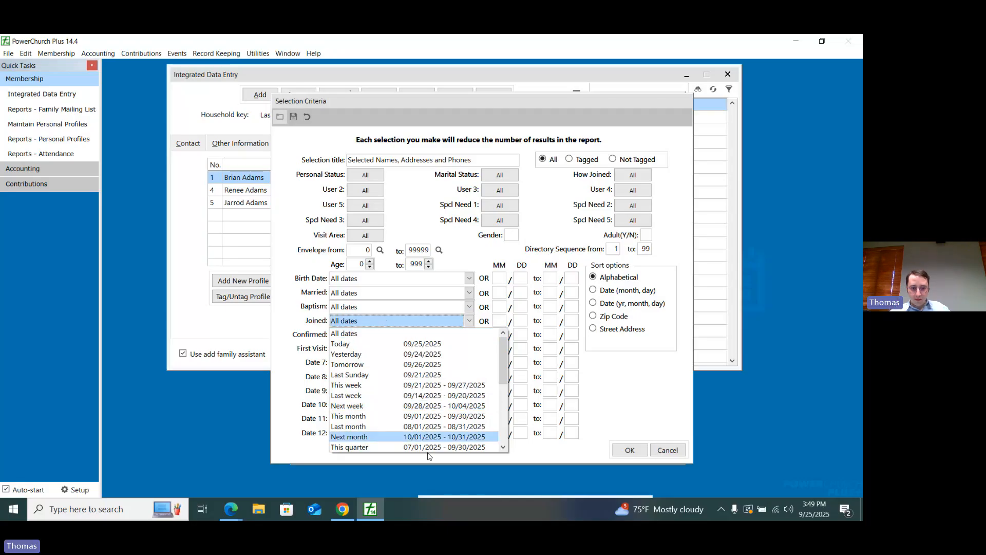
pyautogui.click(503, 448)
pyautogui.click(503, 448)
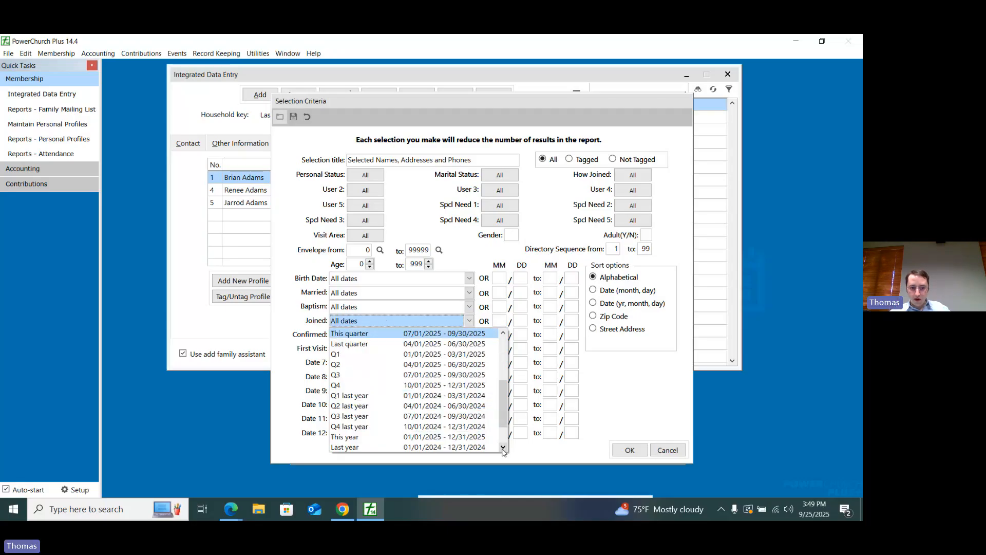
pyautogui.click(503, 448)
pyautogui.click(483, 426)
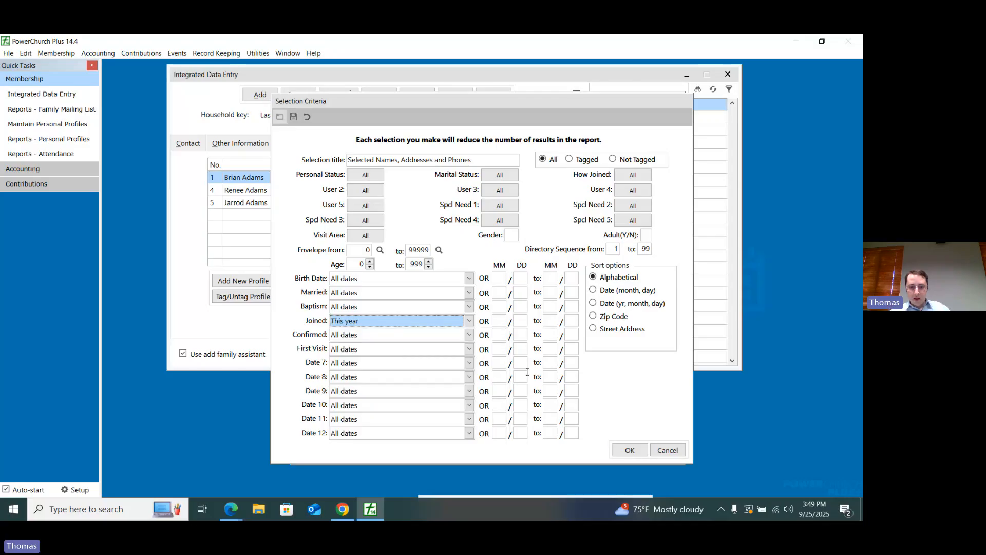
pyautogui.click(627, 449)
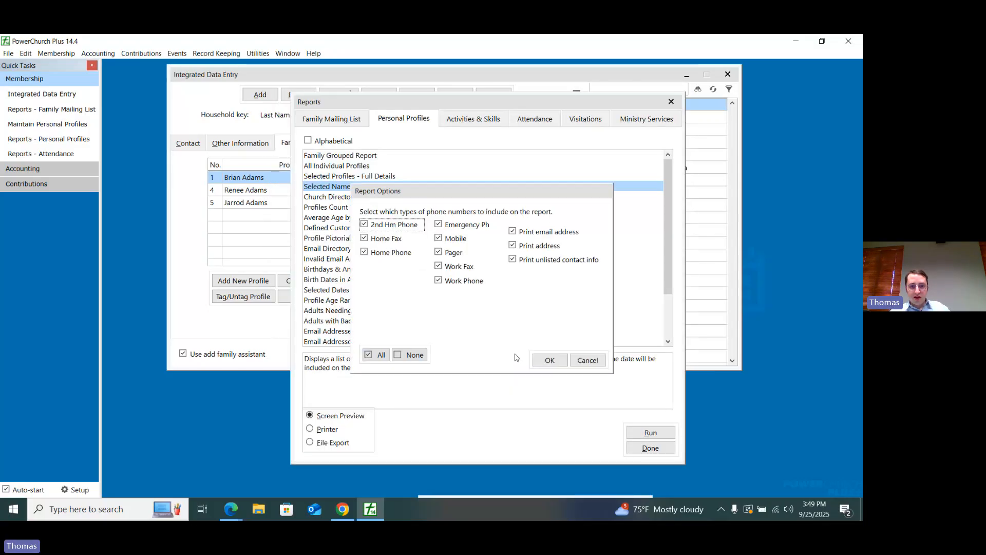
pyautogui.click(547, 358)
pyautogui.click(460, 311)
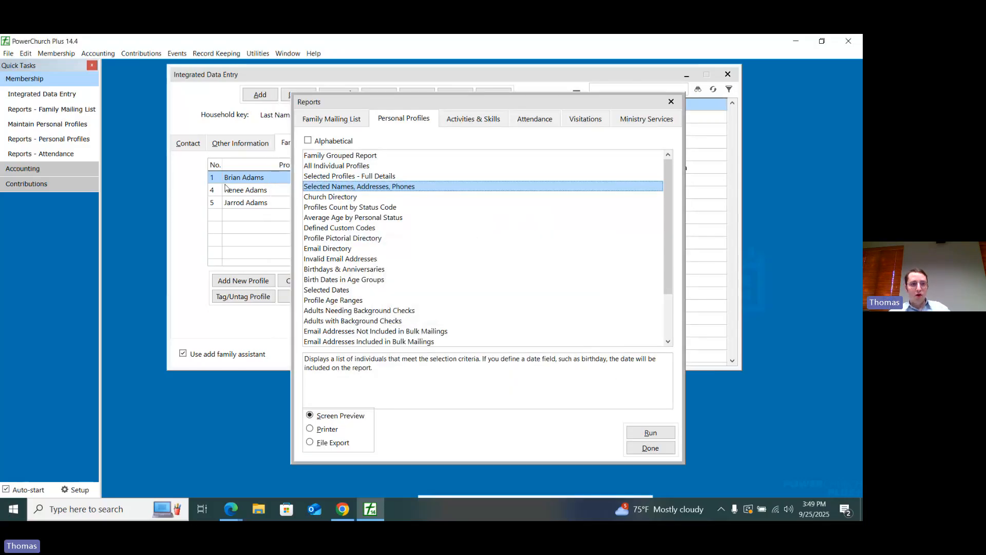
# Step: Turn on "Include in membership module reports" for the household, save it, and open the first family member's profile
pyautogui.click(197, 145)
pyautogui.click(196, 146)
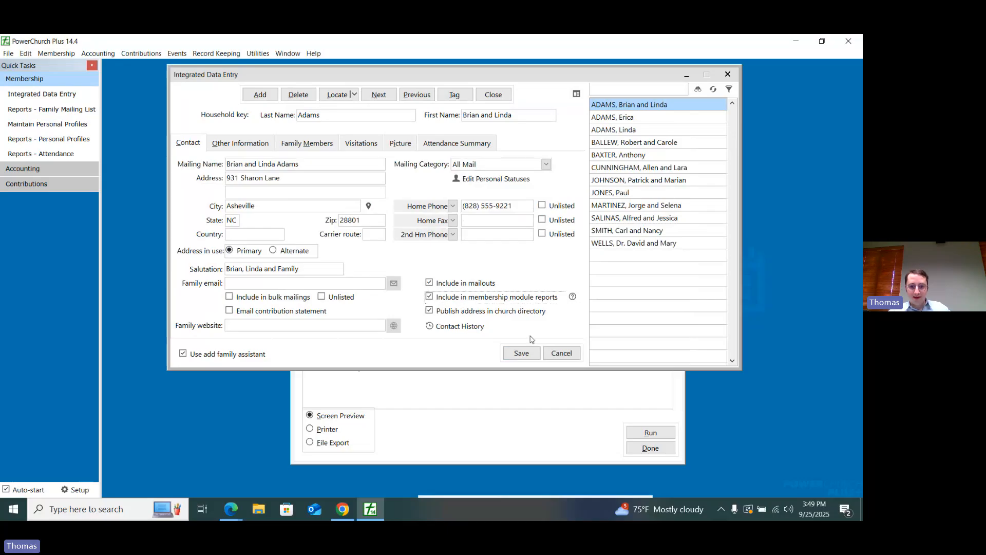
pyautogui.click(522, 353)
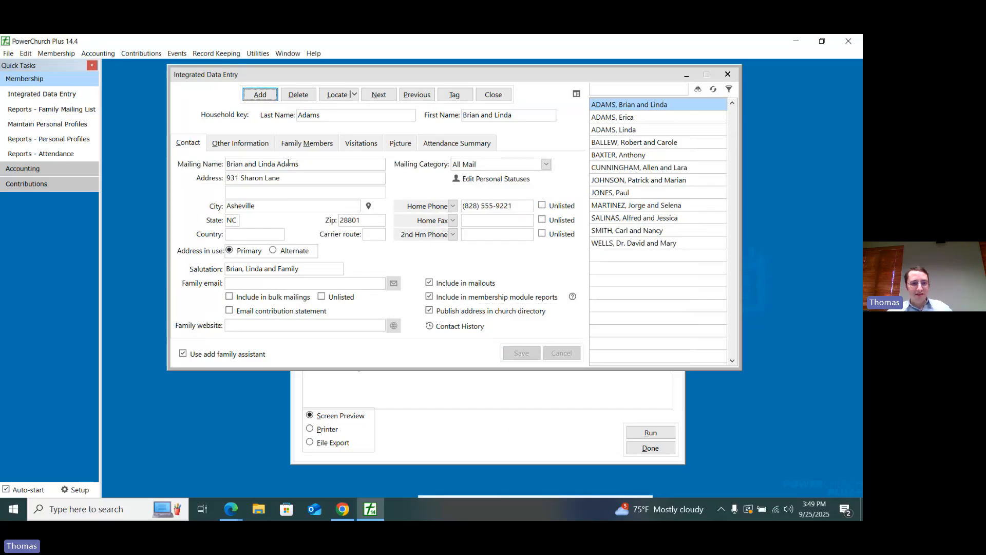
pyautogui.click(307, 143)
pyautogui.click(297, 180)
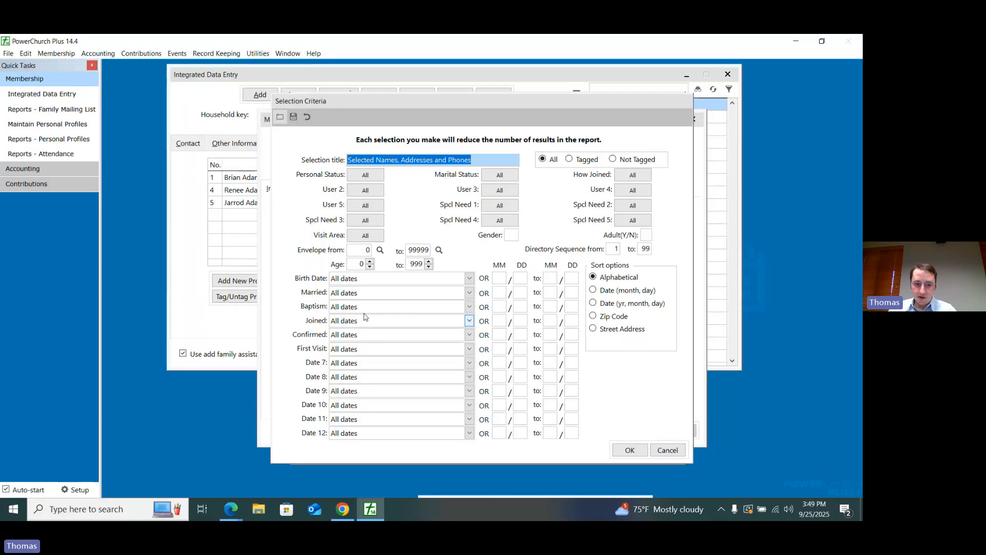
# Step: Preview the Selected Names, Addresses, Phones report with Joined set to This year, inspect the Joined date, and close the preview
pyautogui.click(440, 321)
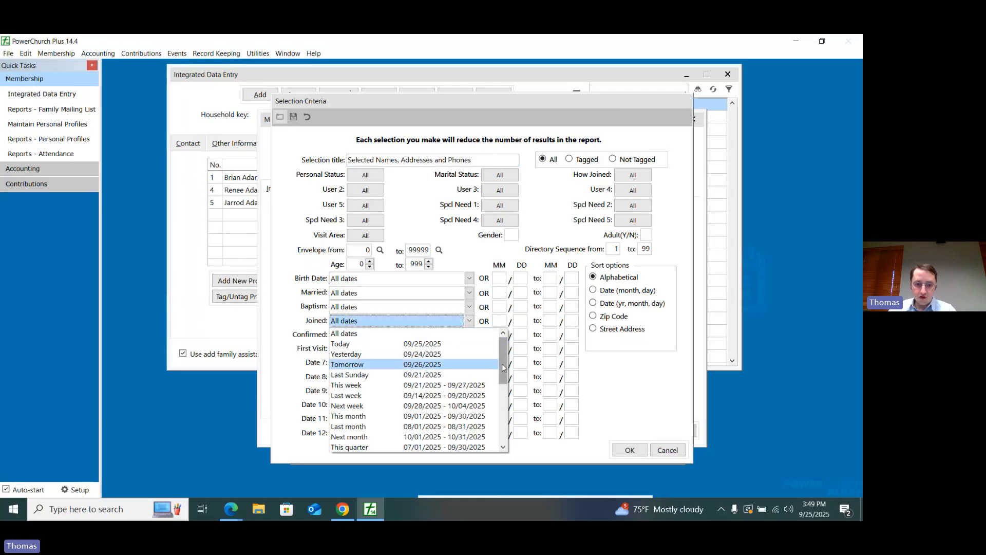
pyautogui.moveTo(502, 367); pyautogui.dragTo(502, 416)
pyautogui.click(386, 420)
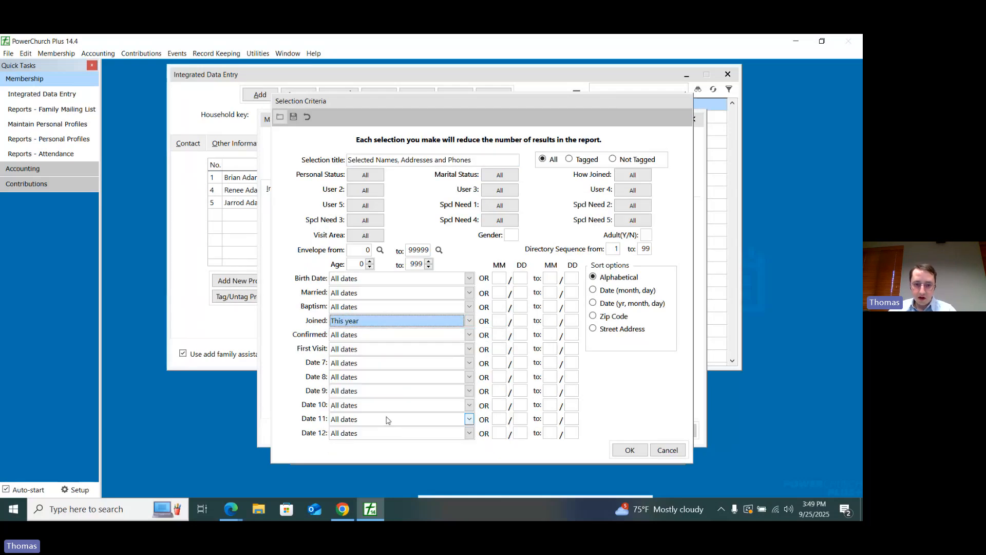
pyautogui.click(630, 449)
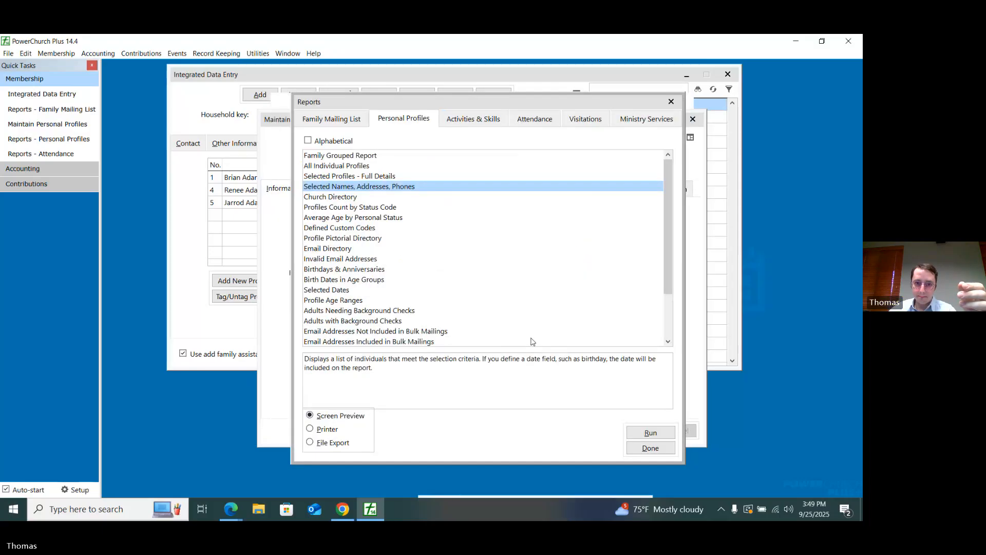
pyautogui.click(549, 361)
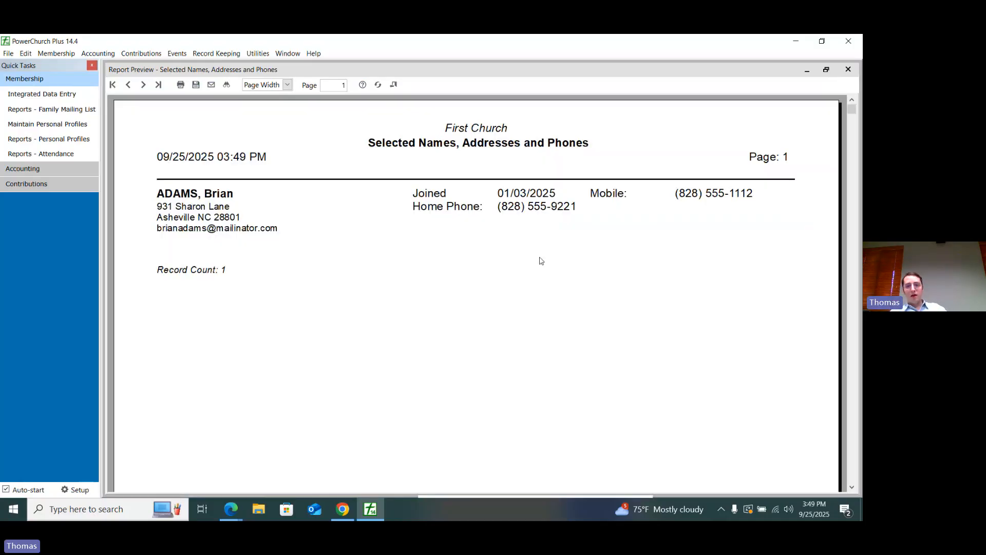
pyautogui.click(493, 194)
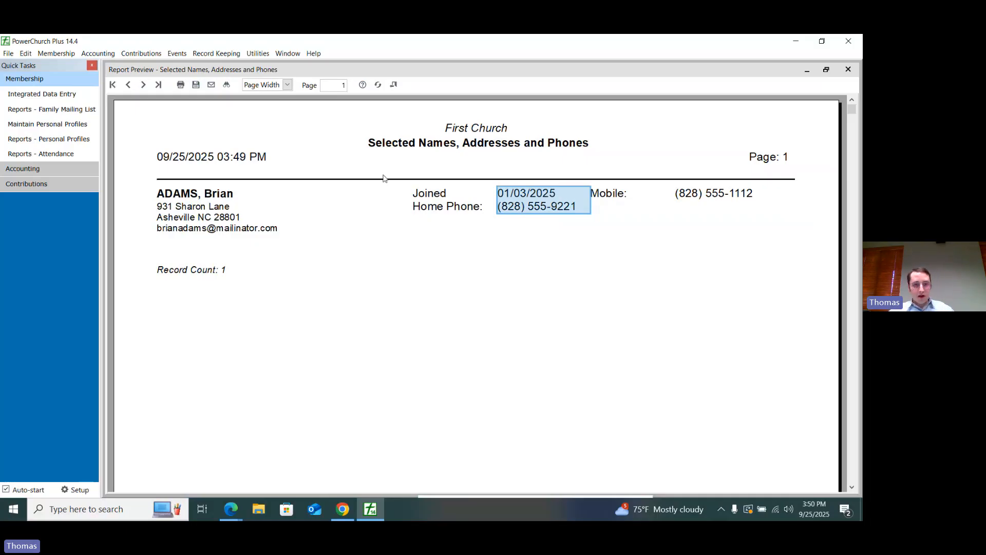
pyautogui.click(393, 85)
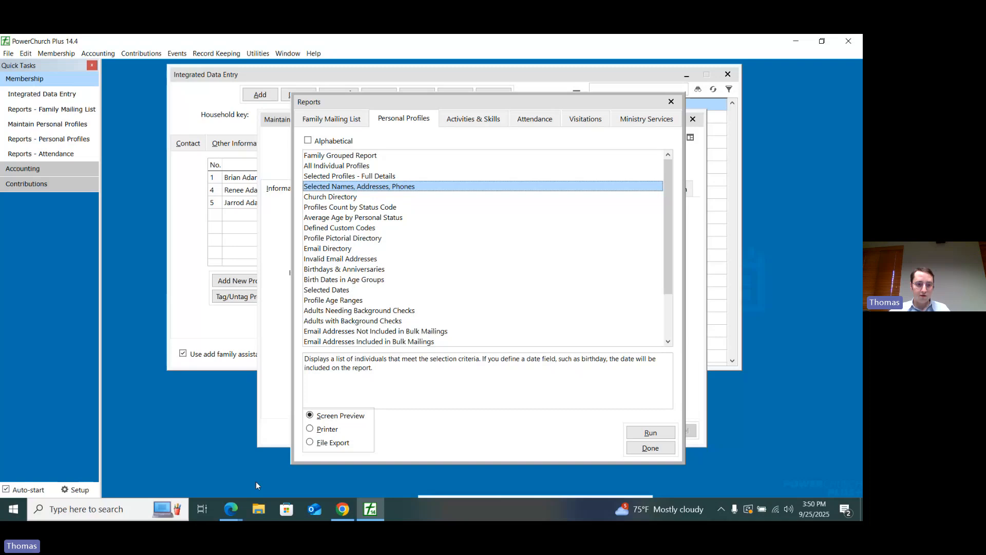
# Step: Switch to Empower, dismiss the household search, and open the Contact Information report for people in Membership Reports
pyautogui.click(231, 508)
pyautogui.click(342, 509)
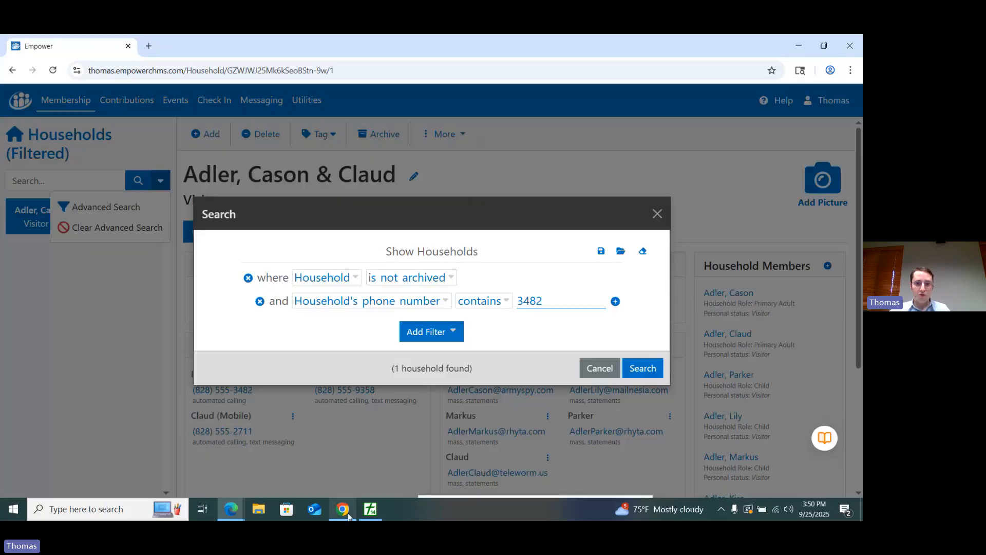
pyautogui.click(383, 140)
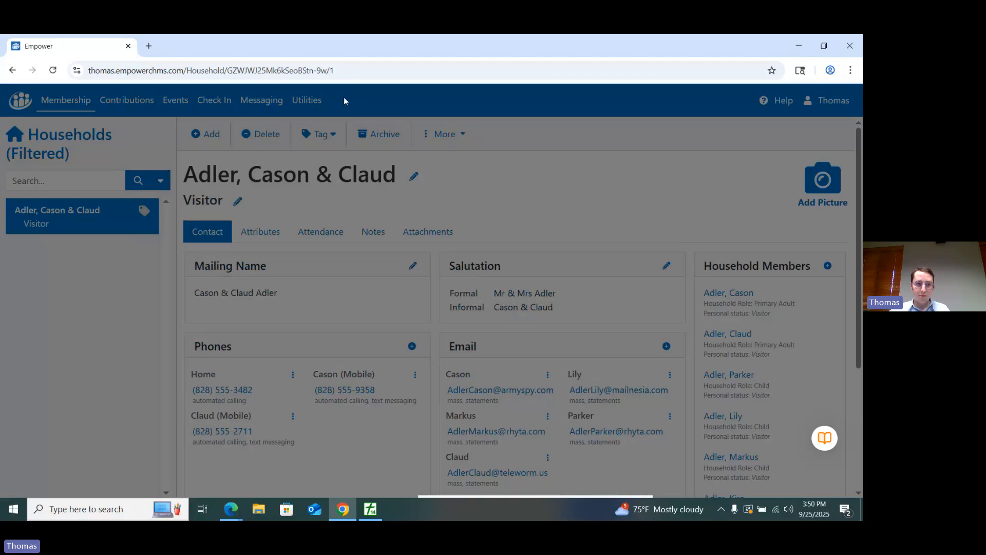
pyautogui.click(65, 99)
pyautogui.click(265, 146)
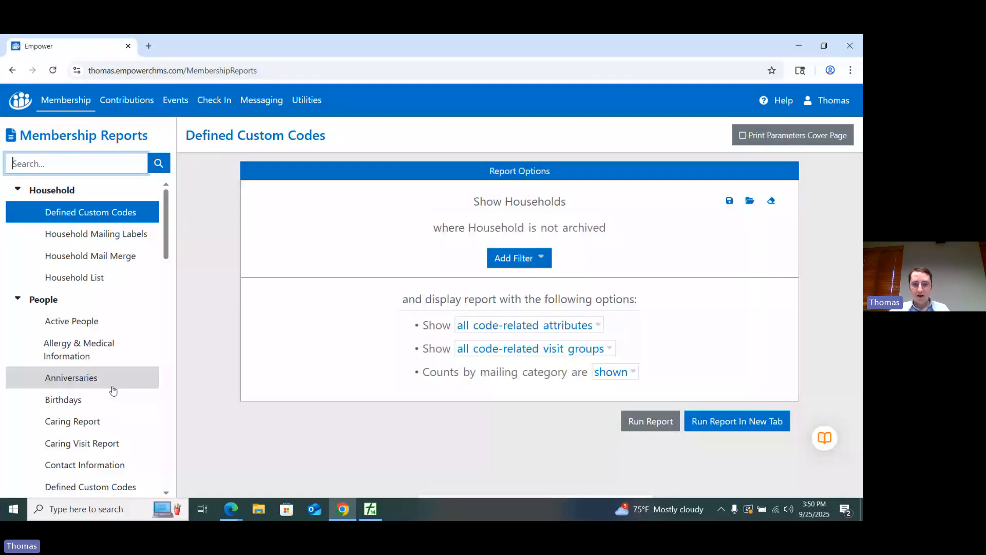
pyautogui.click(84, 464)
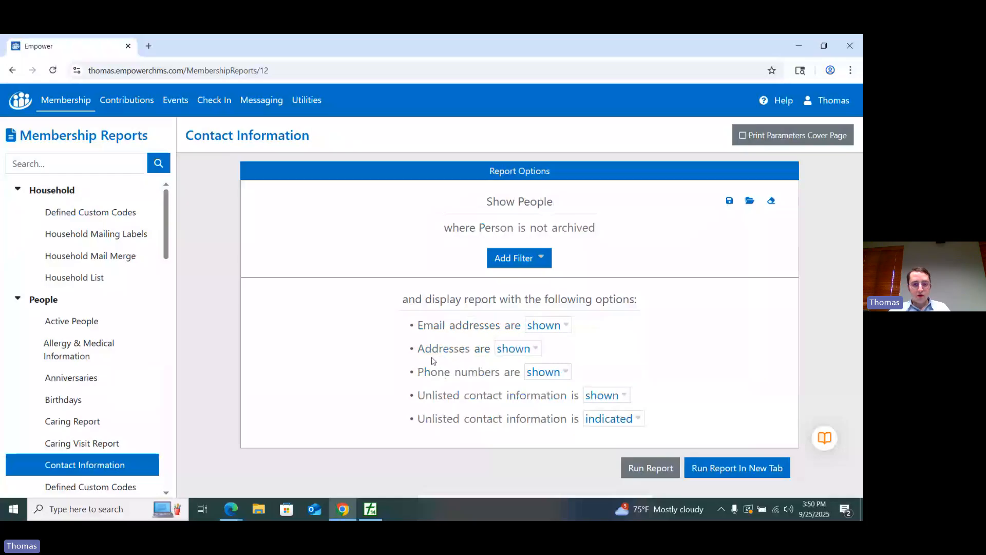
# Step: Add a filter to the Contact Information report for people who were added This year
pyautogui.click(516, 258)
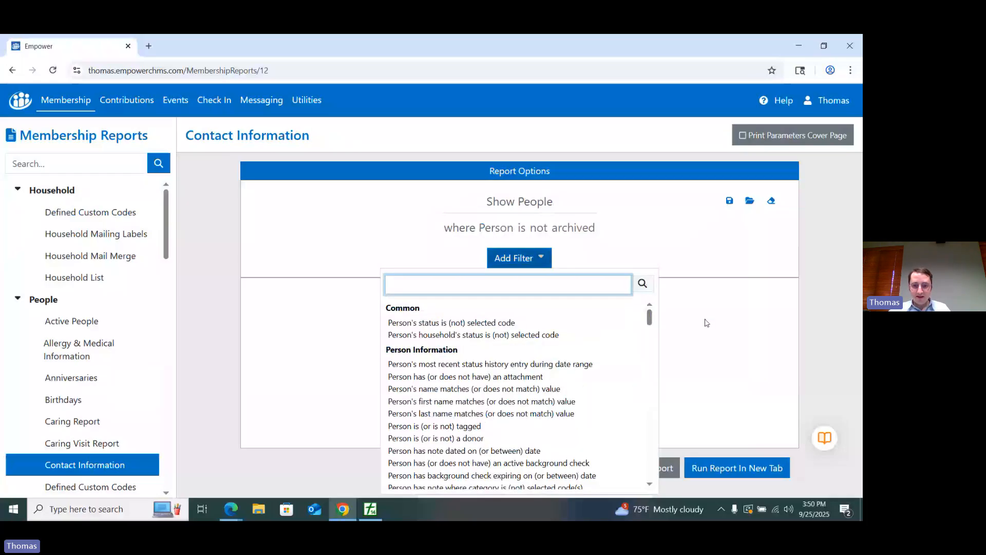
pyautogui.click(650, 317)
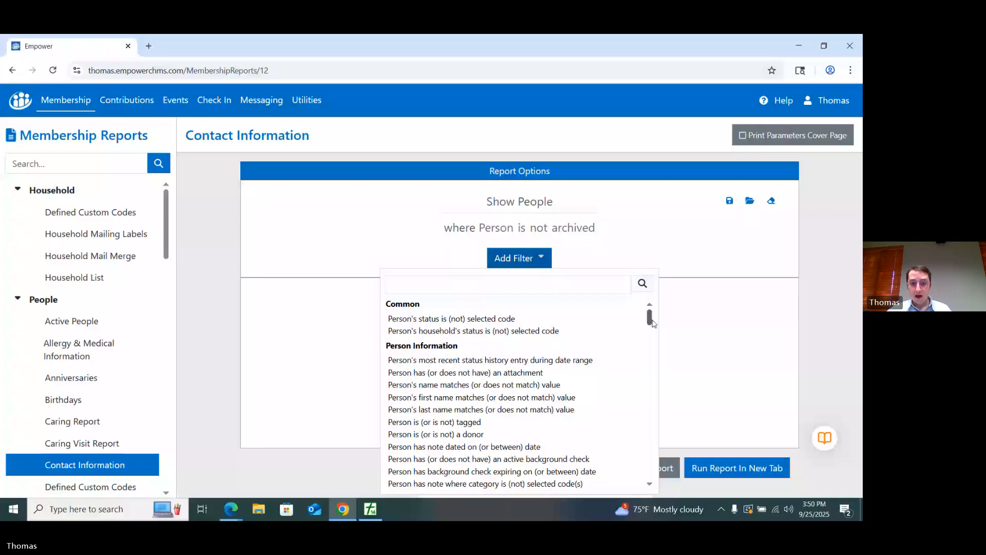
pyautogui.scroll(-2, 590, 380)
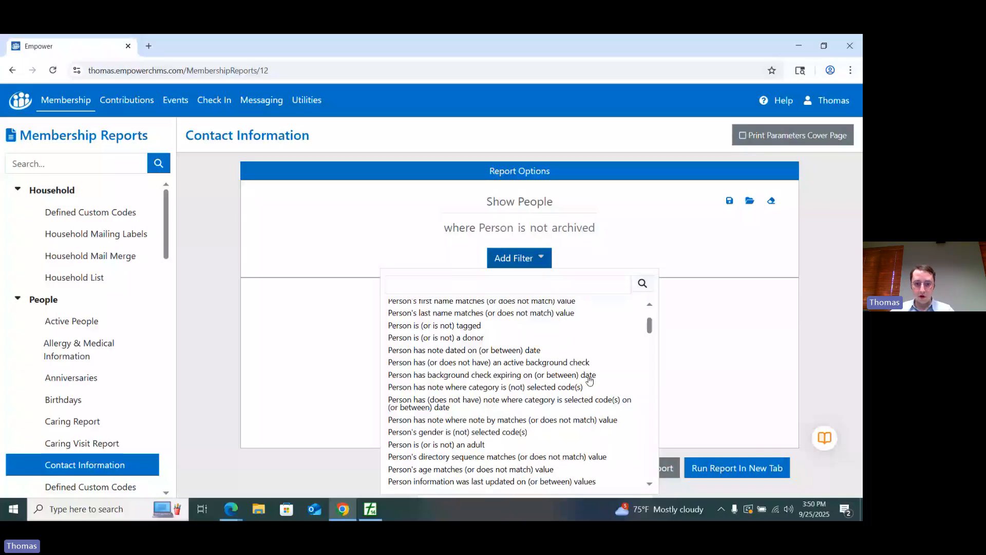
pyautogui.scroll(-1, 590, 381)
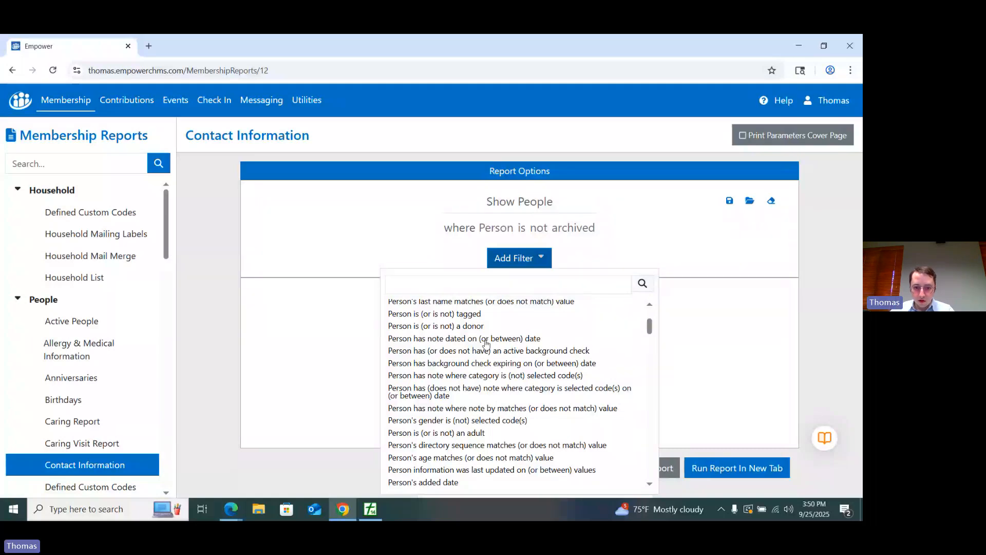
pyautogui.scroll(-1, 487, 343)
pyautogui.scroll(-1, 450, 370)
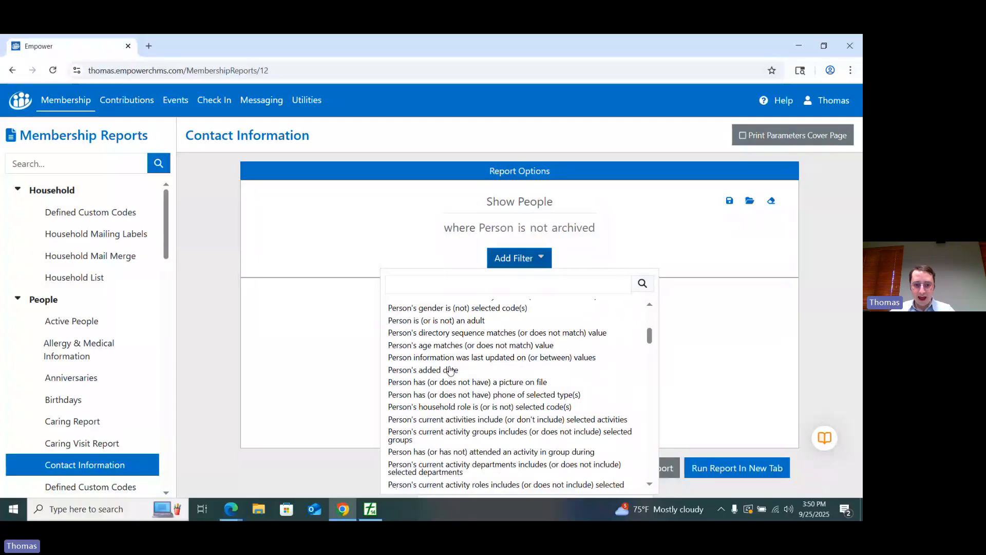
pyautogui.click(450, 369)
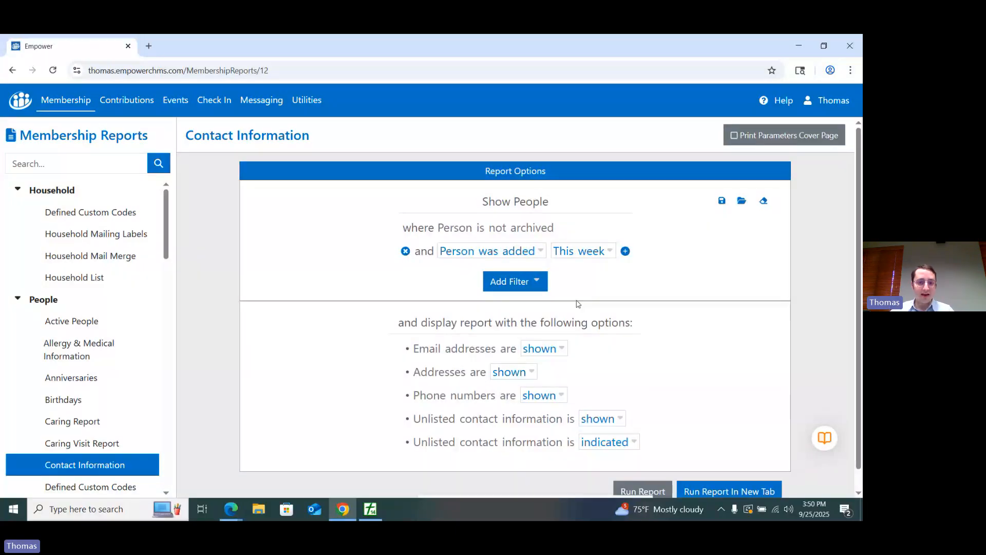
pyautogui.click(580, 250)
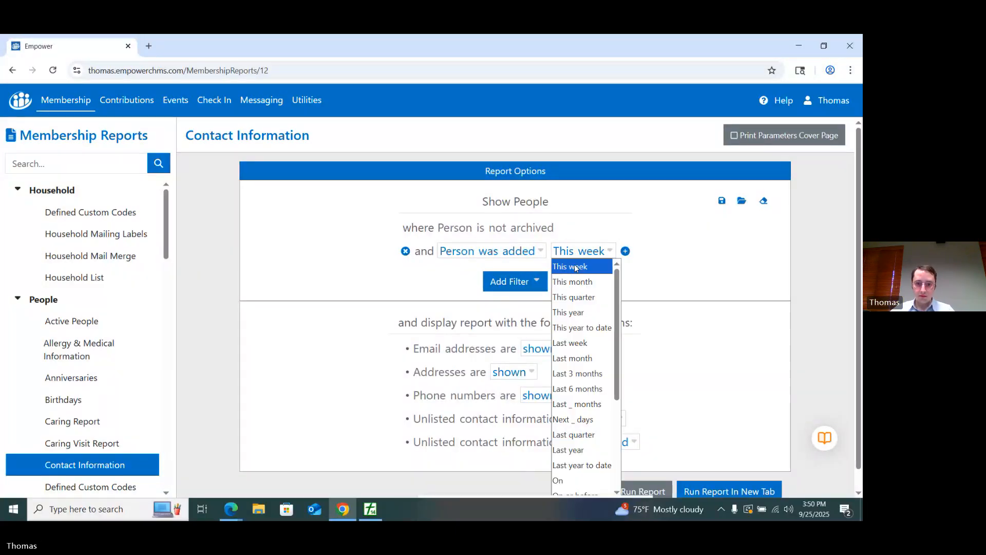
pyautogui.click(586, 312)
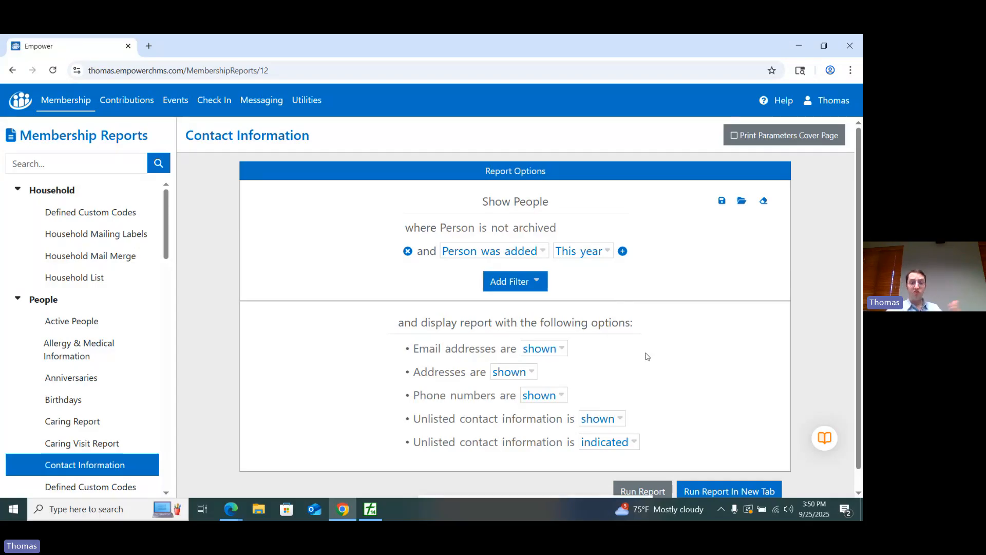
# Step: Add a filter limiting the report to people whose status is Visitor, and run the report
pyautogui.click(522, 284)
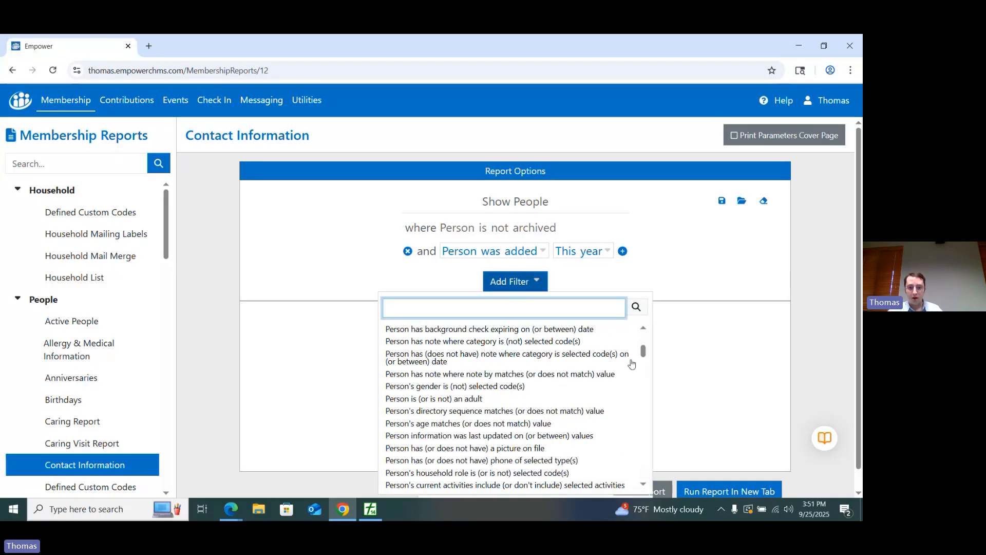
pyautogui.scroll(5, 548, 337)
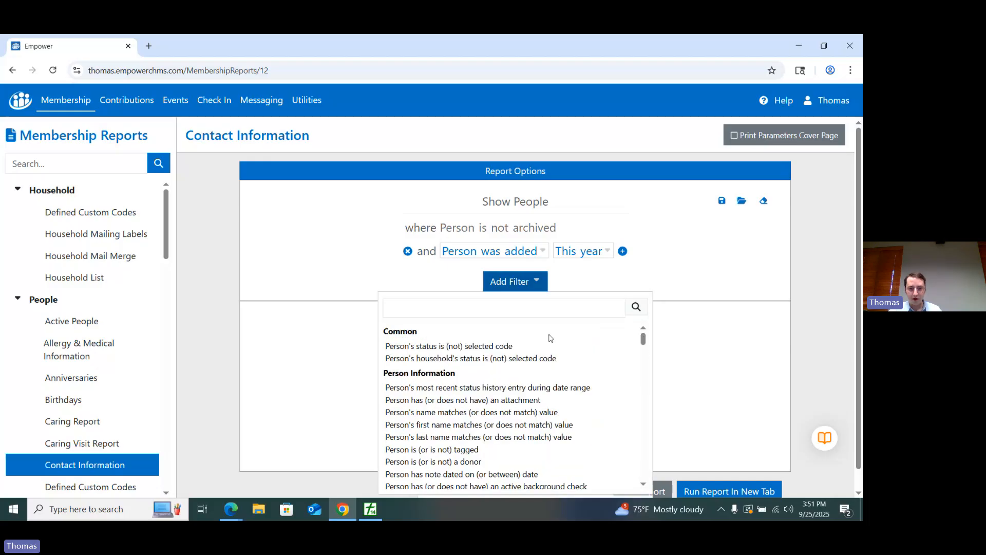
pyautogui.click(508, 346)
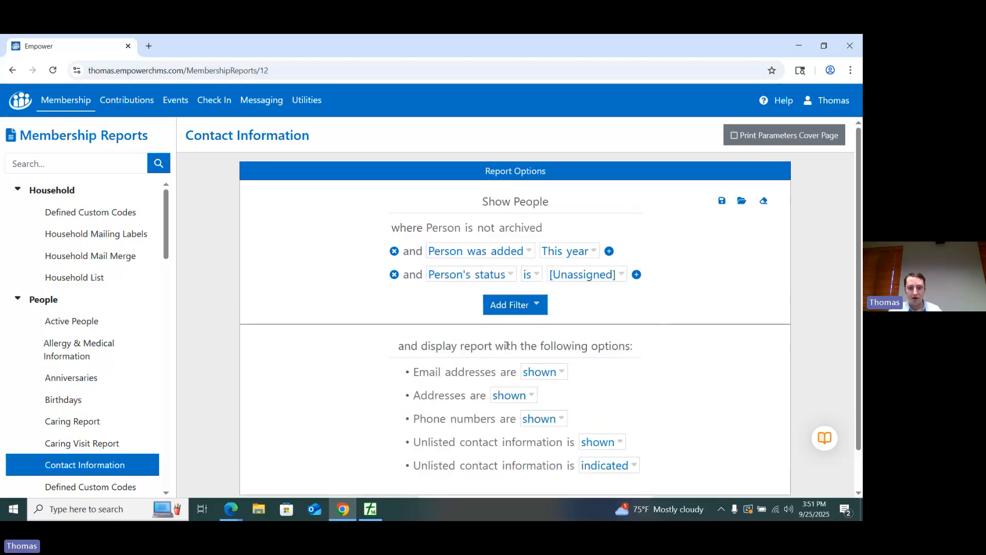
pyautogui.click(585, 278)
pyautogui.click(560, 383)
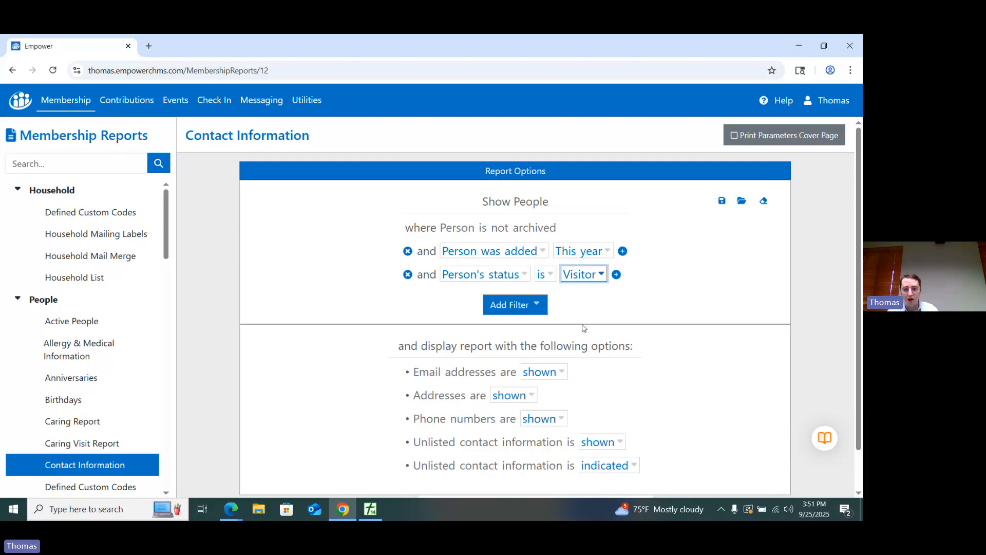
pyautogui.scroll(-1, 583, 328)
pyautogui.click(644, 469)
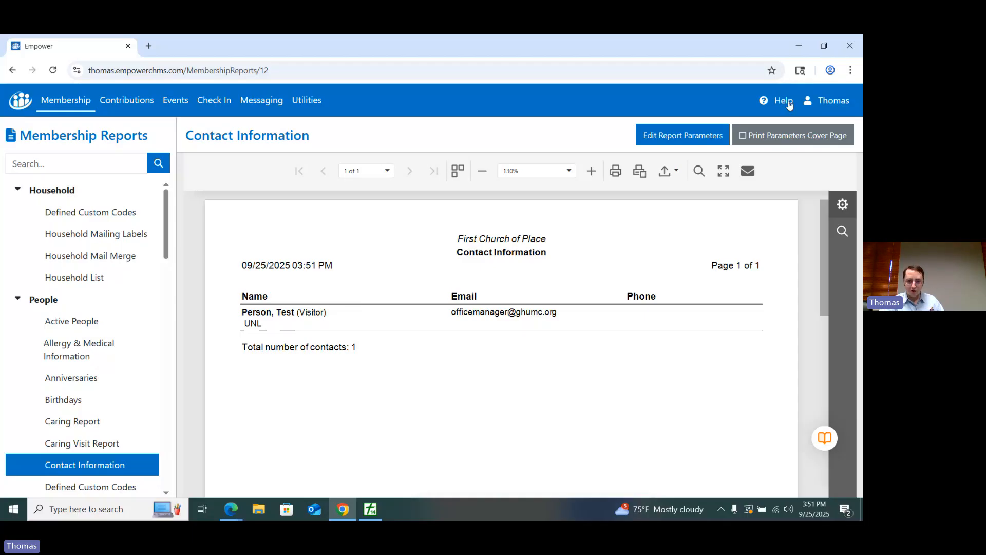
# Step: Switch to PowerChurch Plus and close the Reports, Maintain Personal Profiles, Integrated Data Entry and PowerChurch Today windows
pyautogui.hotkey('alt', 'Tab')
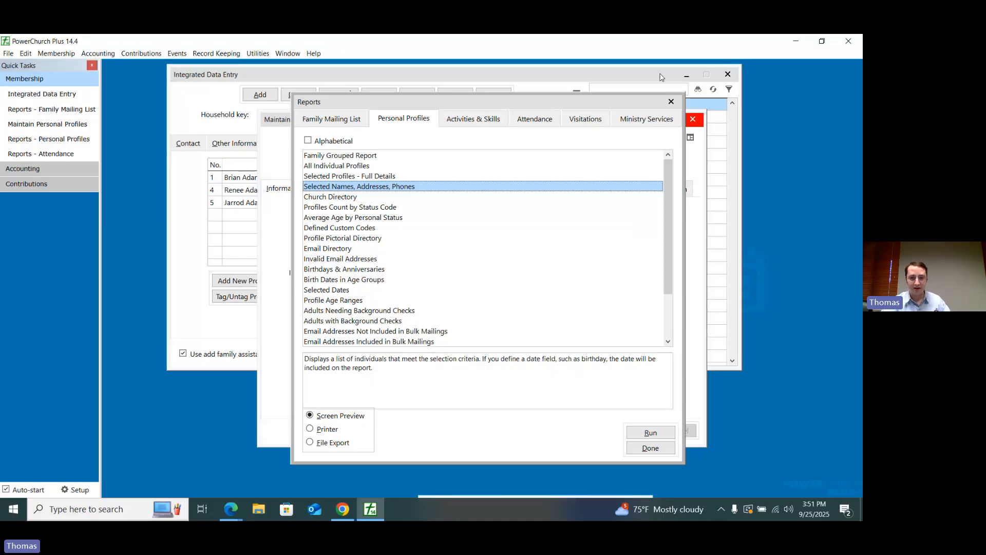
pyautogui.click(671, 102)
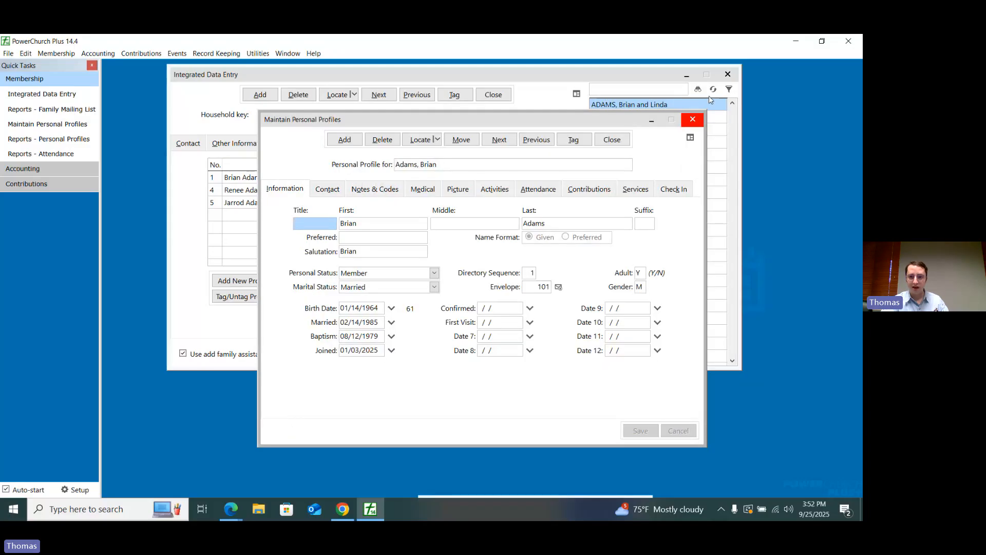
pyautogui.click(692, 119)
pyautogui.click(728, 74)
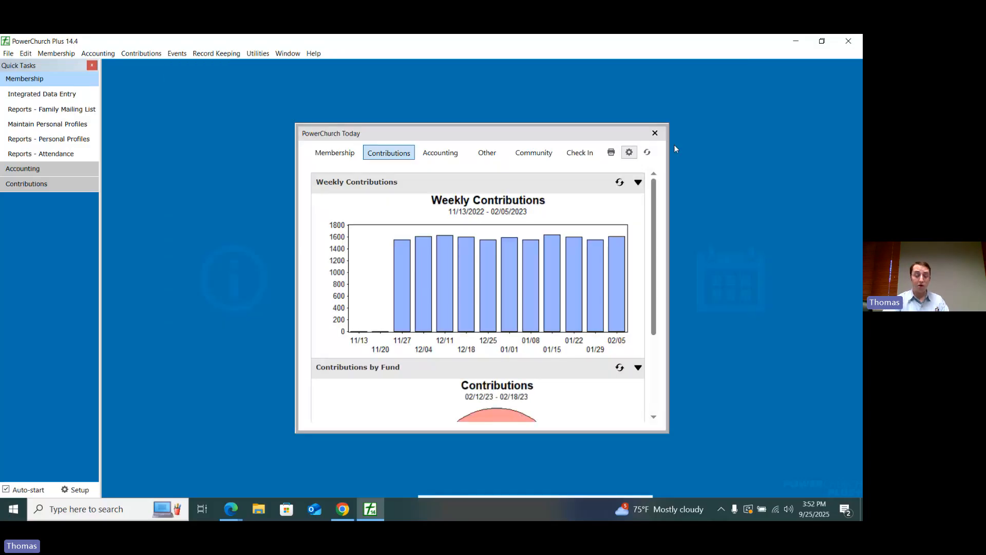
pyautogui.click(655, 133)
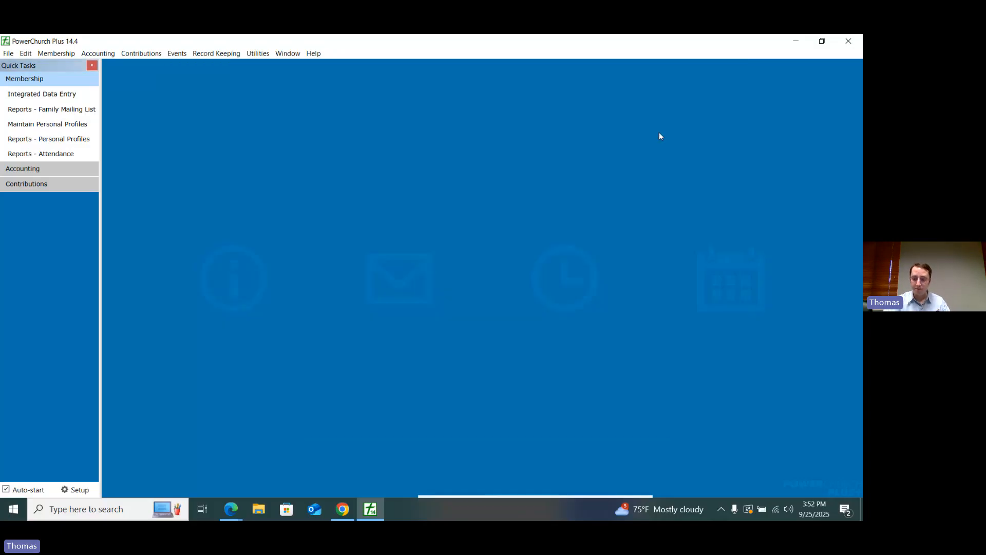
# Step: Preview the Fund Accounting Balance Sheet report on screen with the sub-title Consolidated - December 2022
pyautogui.click(106, 57)
pyautogui.moveTo(128, 65)
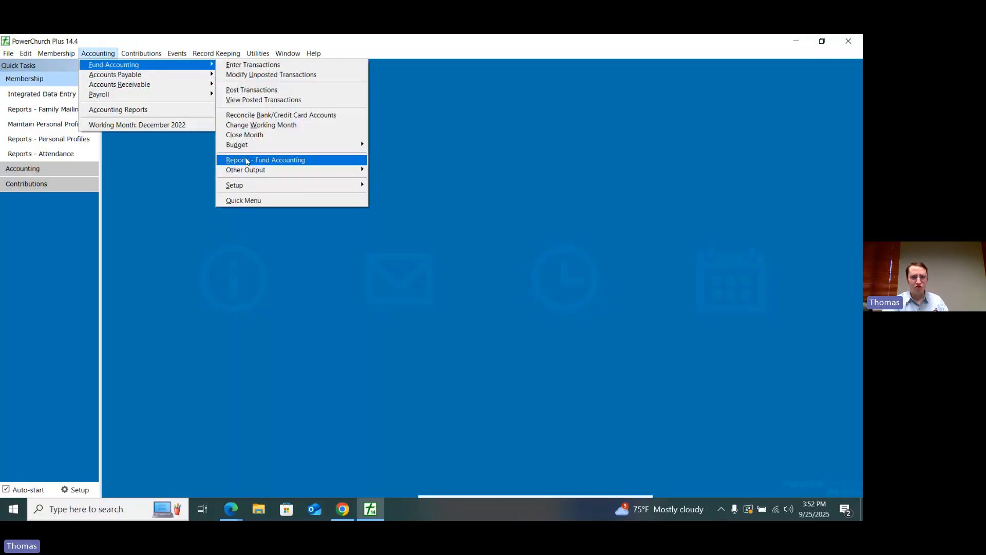
pyautogui.click(246, 161)
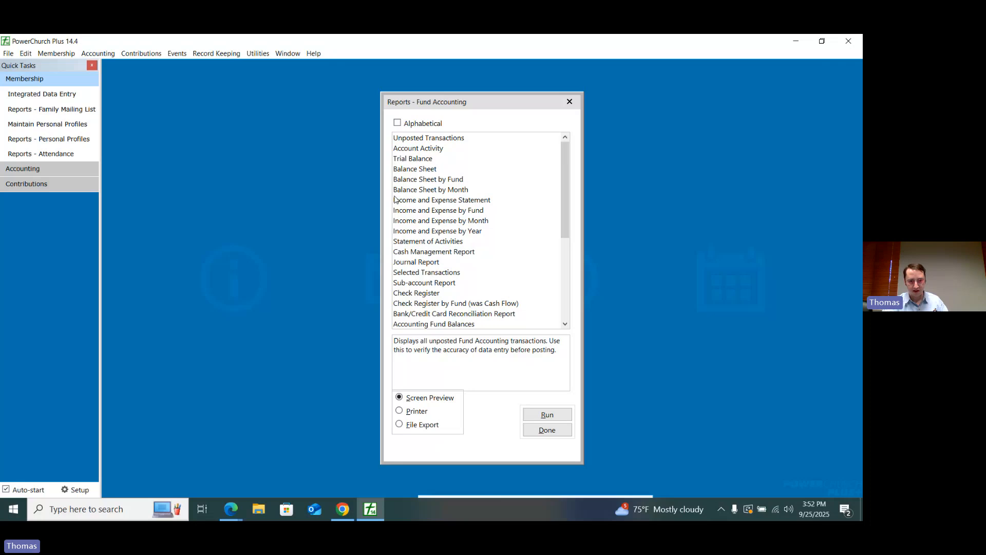
pyautogui.click(422, 169)
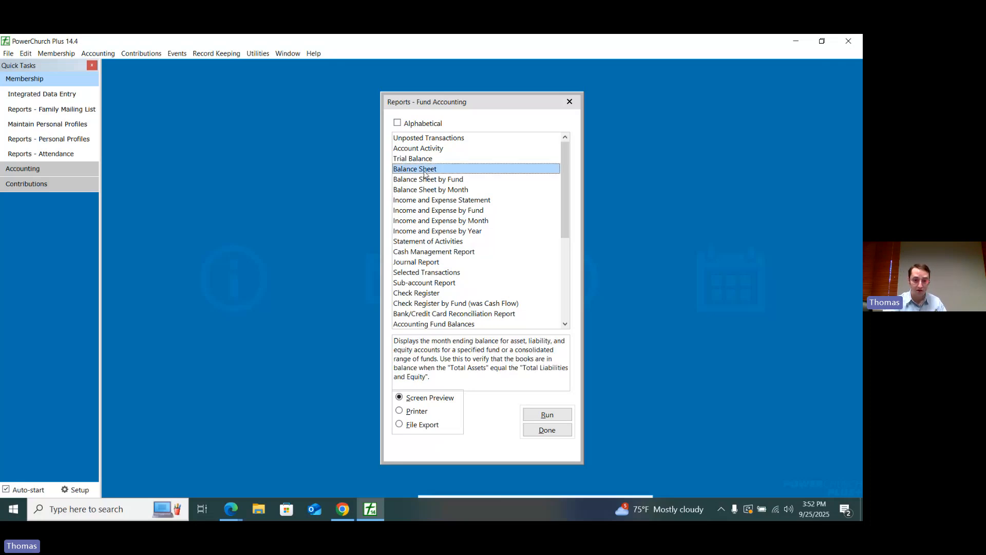
pyautogui.doubleClick(424, 173)
pyautogui.press('Return')
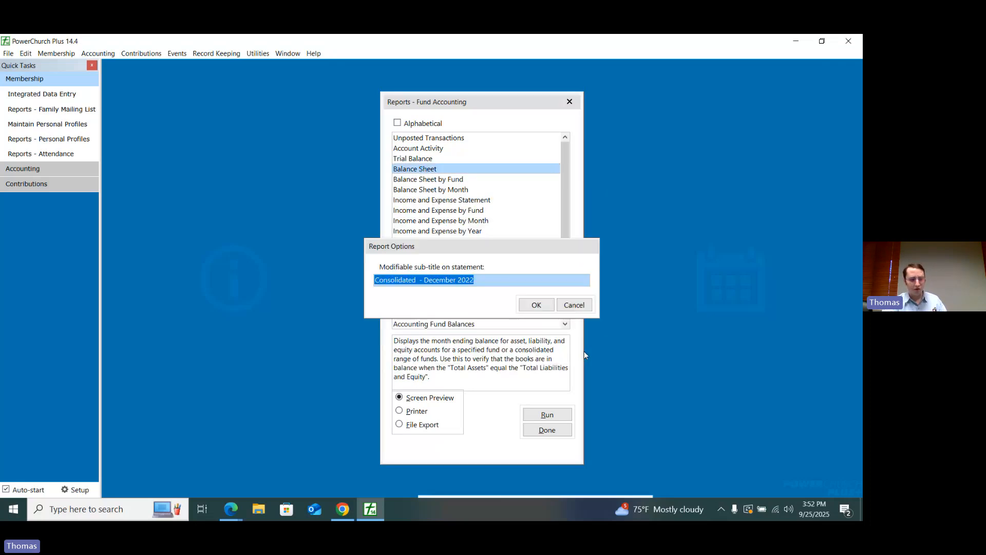
pyautogui.click(539, 307)
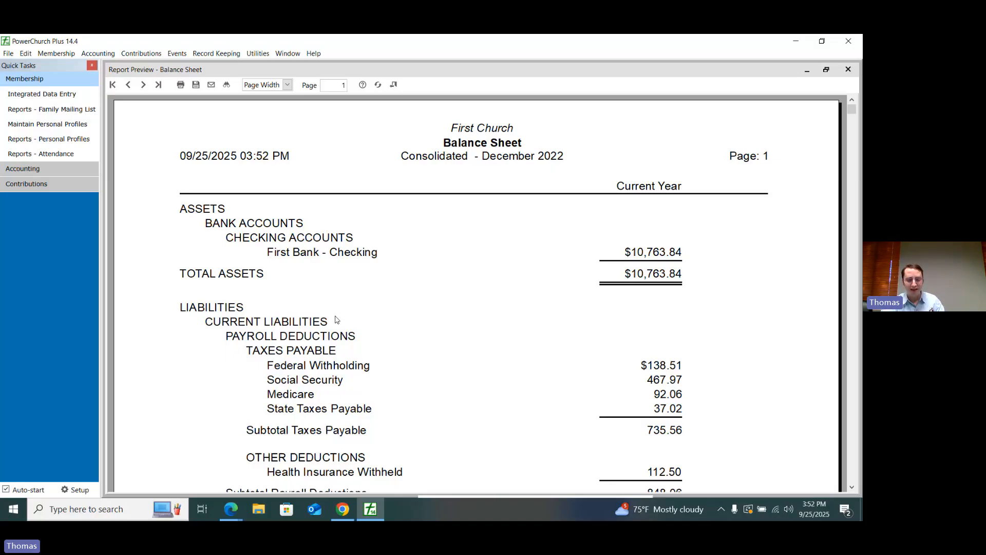
# Step: Examine the Balance Sheet from its heading down to the temporarily restricted net assets, and close the preview
pyautogui.click(457, 143)
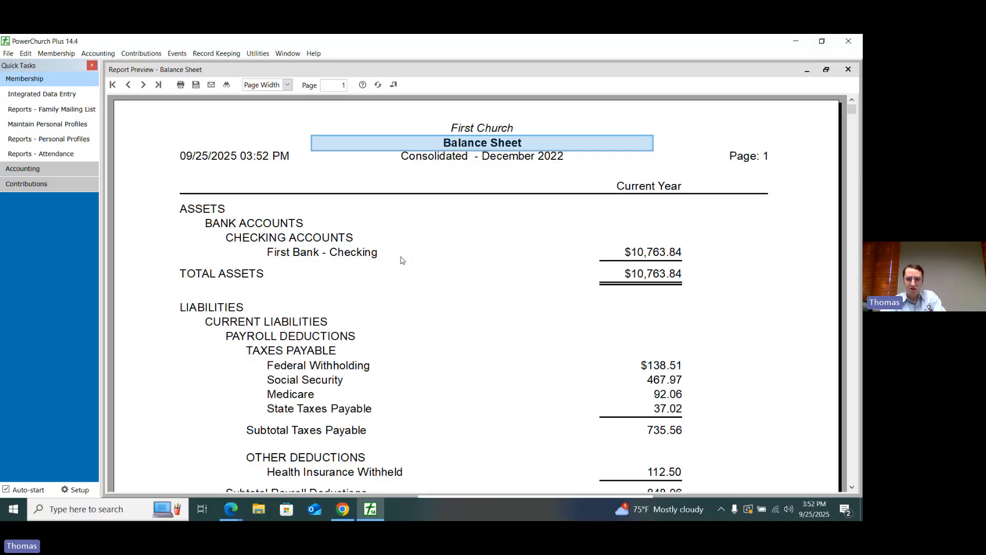
pyautogui.scroll(-3, 414, 280)
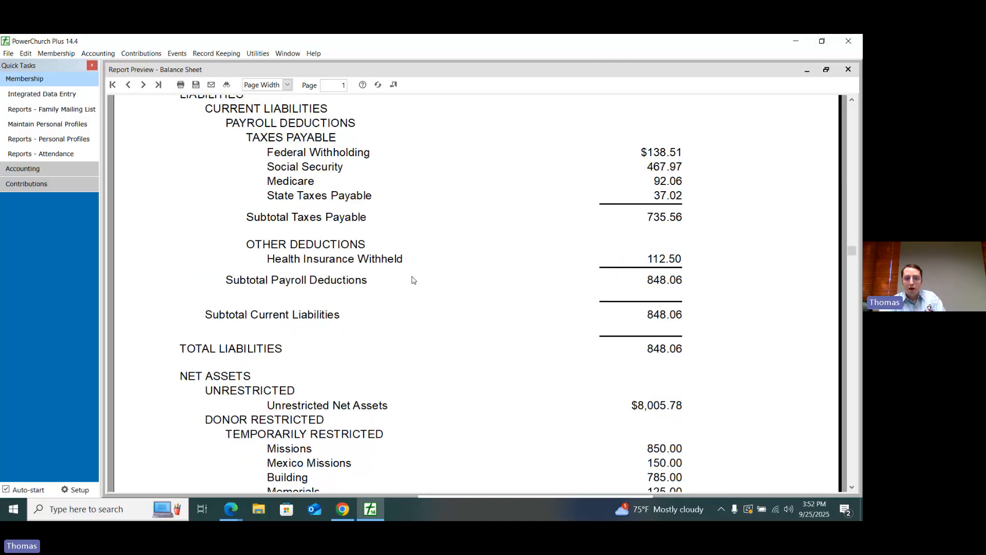
pyautogui.scroll(-2, 414, 281)
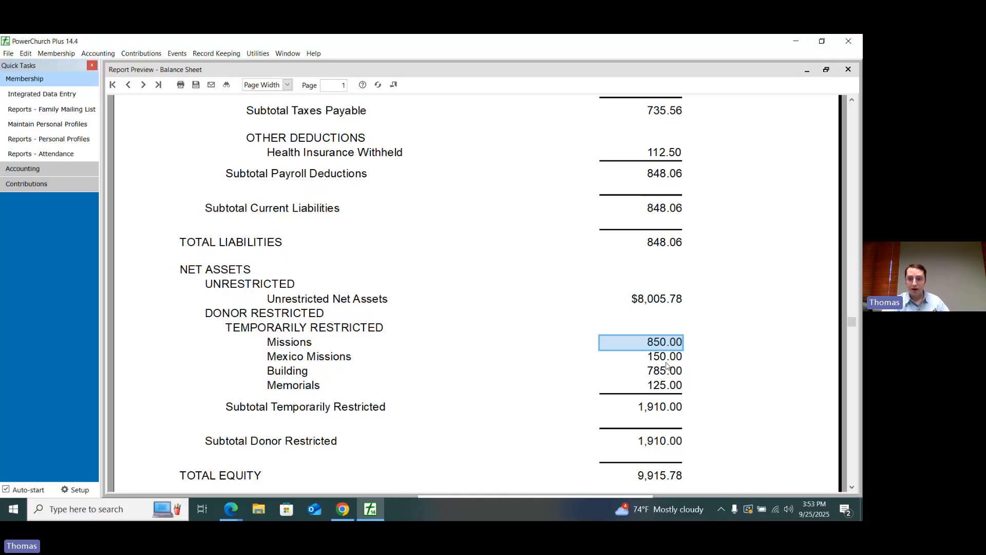
pyautogui.click(848, 69)
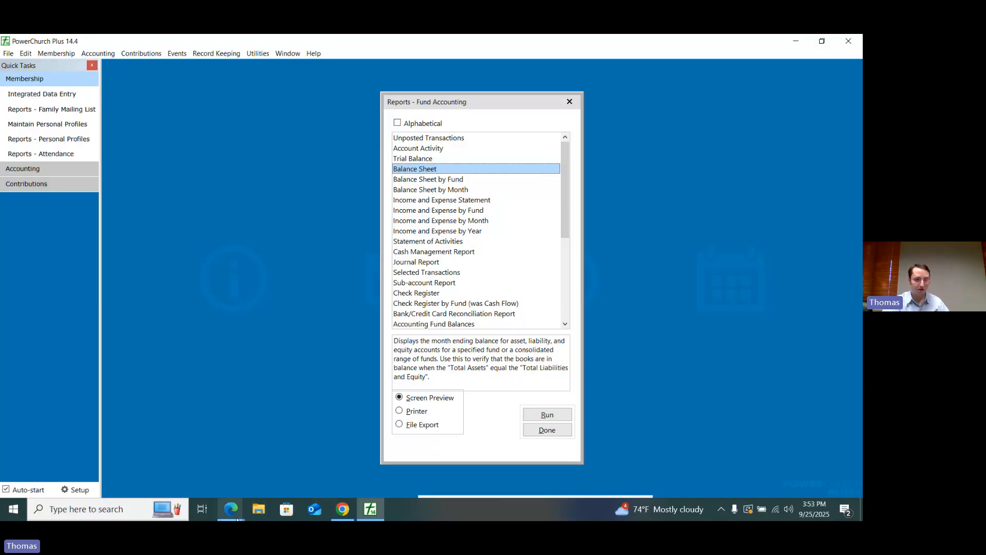
# Step: View the first household's family members in Integrated Data Entry, and switch back to Empower
pyautogui.click(57, 53)
pyautogui.click(62, 64)
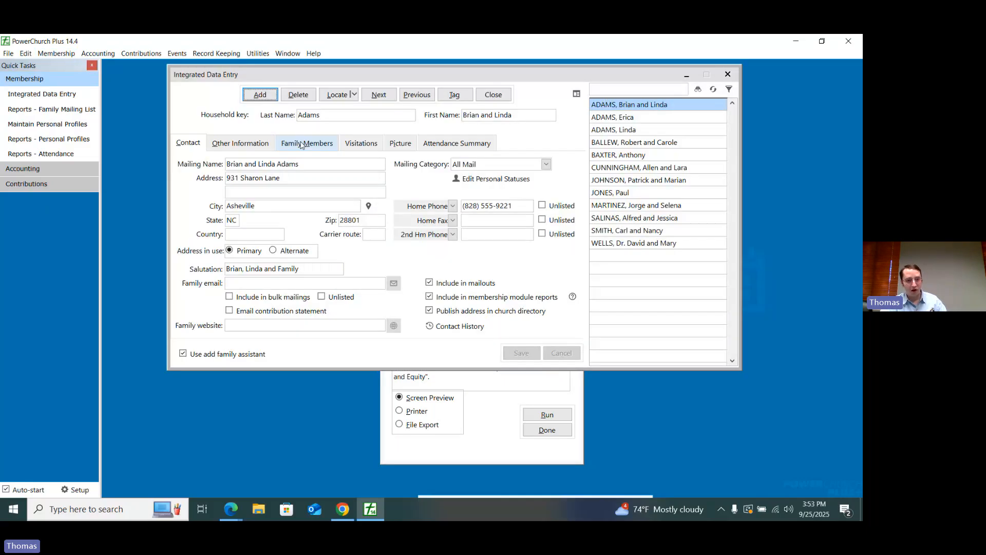
pyautogui.click(301, 144)
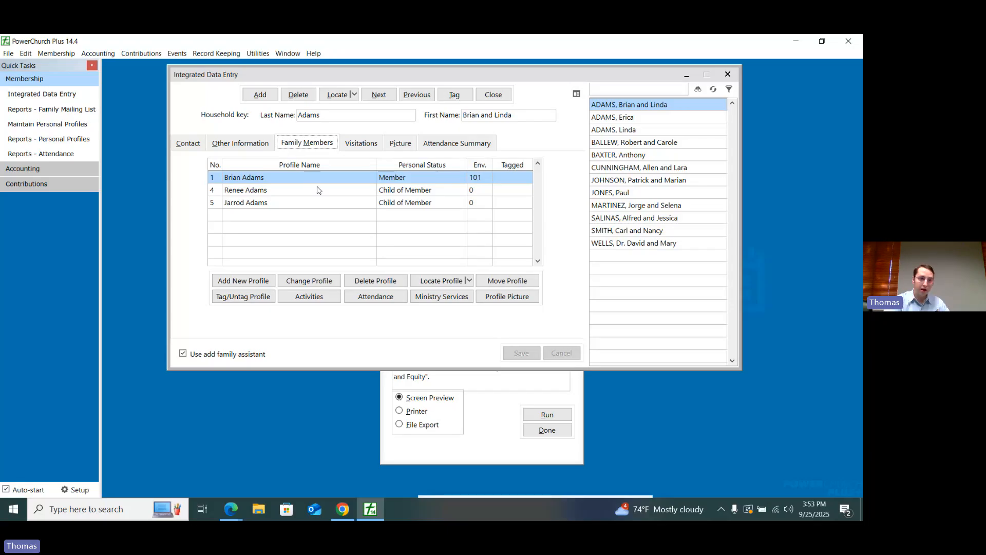
pyautogui.click(61, 53)
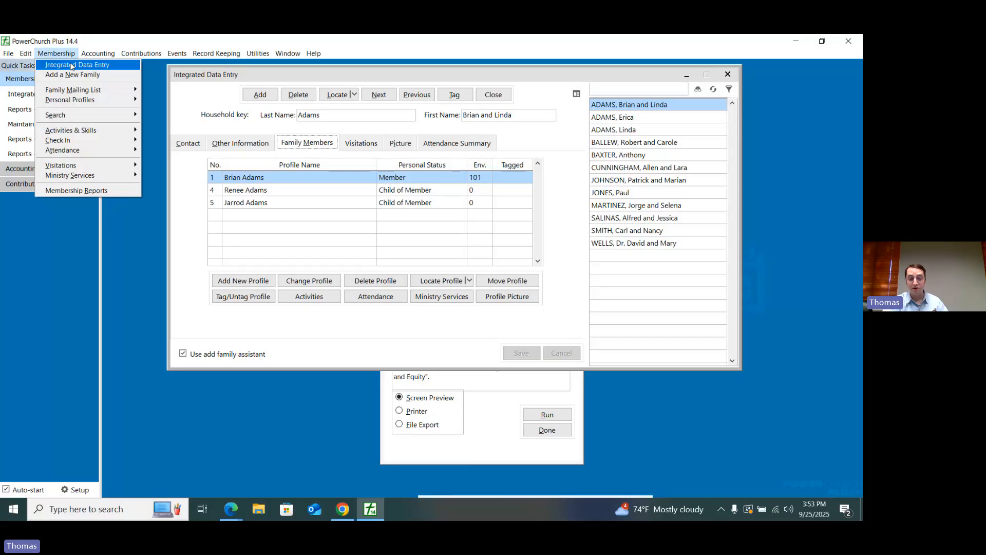
pyautogui.click(309, 147)
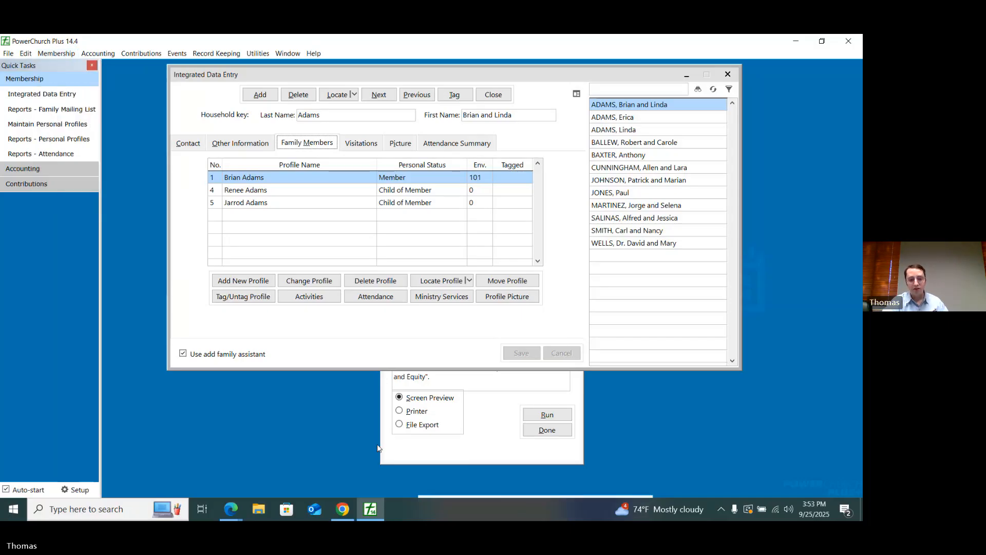
pyautogui.click(348, 511)
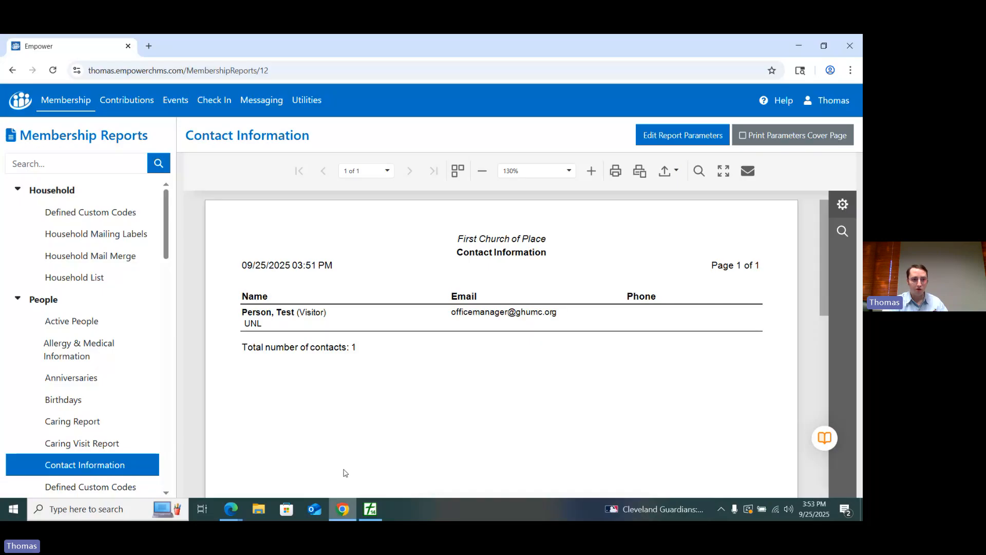
# Step: Open the first household in Empower, view its Household Status and Personal Status settings, and close them without saving
pyautogui.click(72, 101)
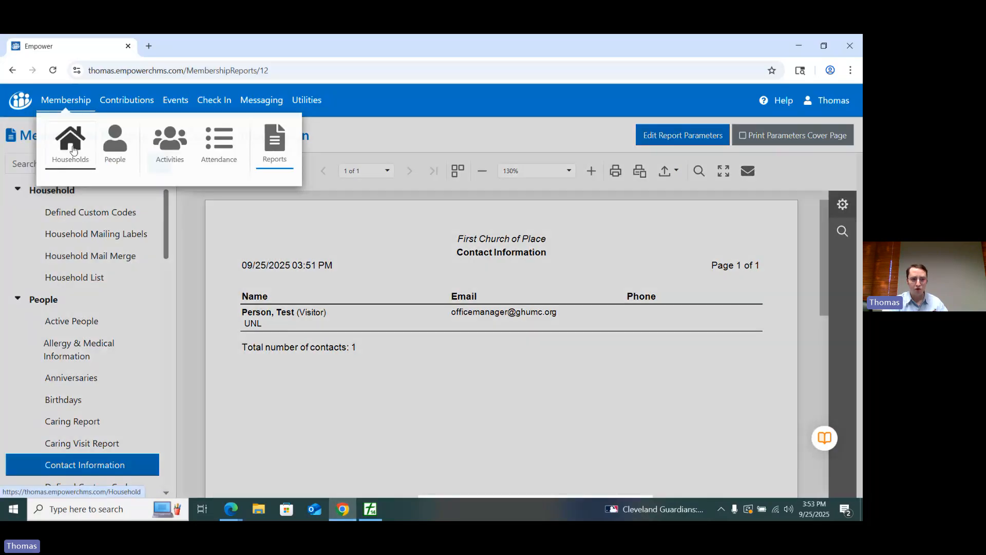
pyautogui.click(72, 149)
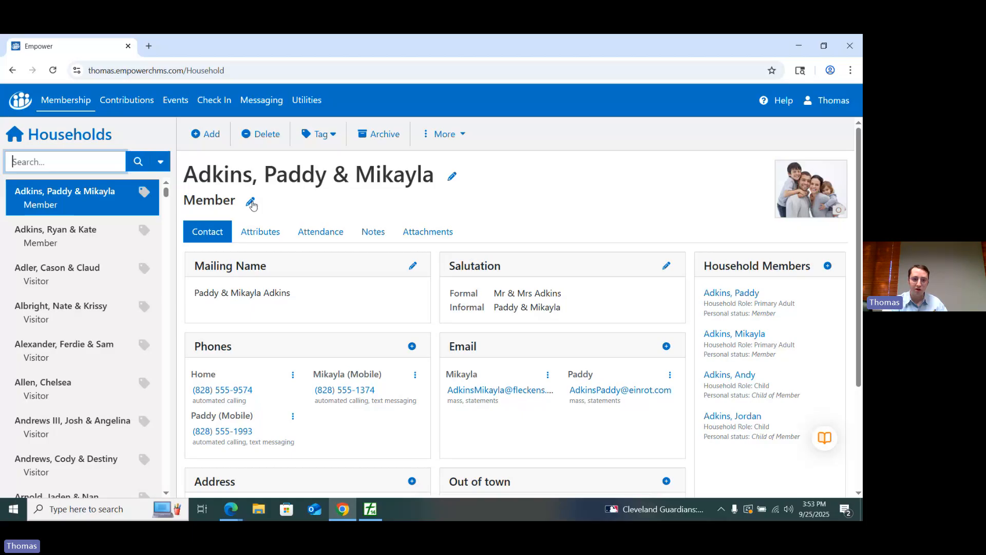
pyautogui.click(251, 204)
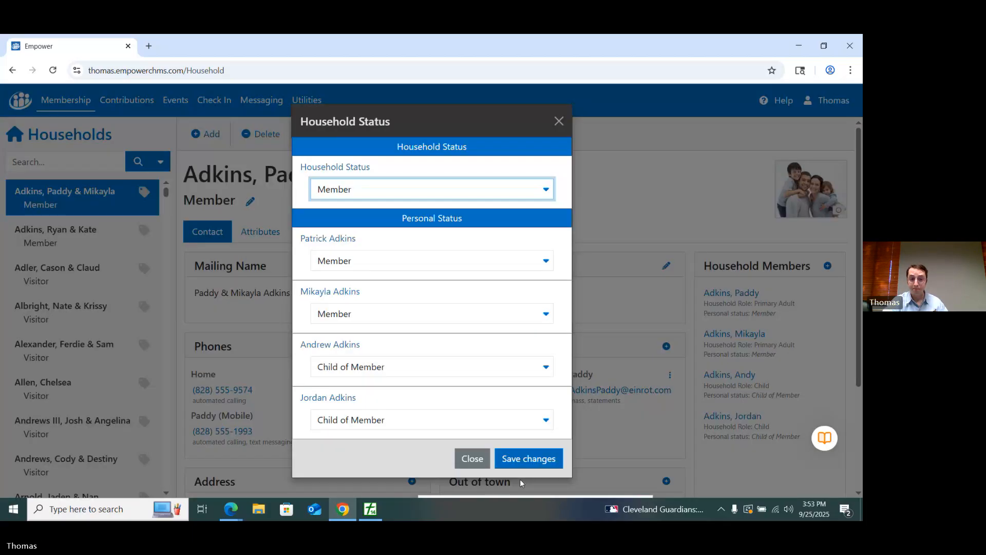
pyautogui.click(476, 460)
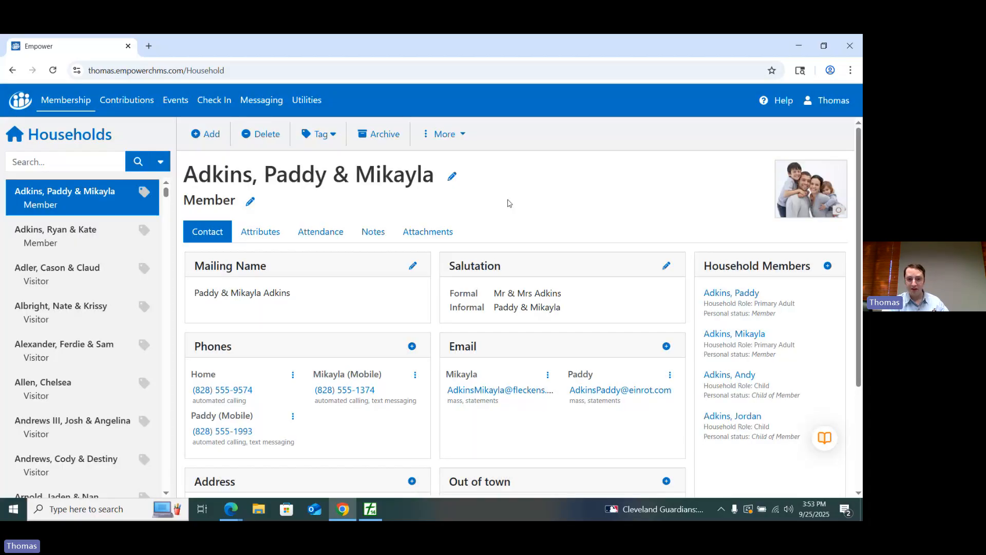
# Step: Switch to PowerChurch Plus and minimize Integrated Data Entry to return to the Fund Accounting reports list
pyautogui.click(799, 46)
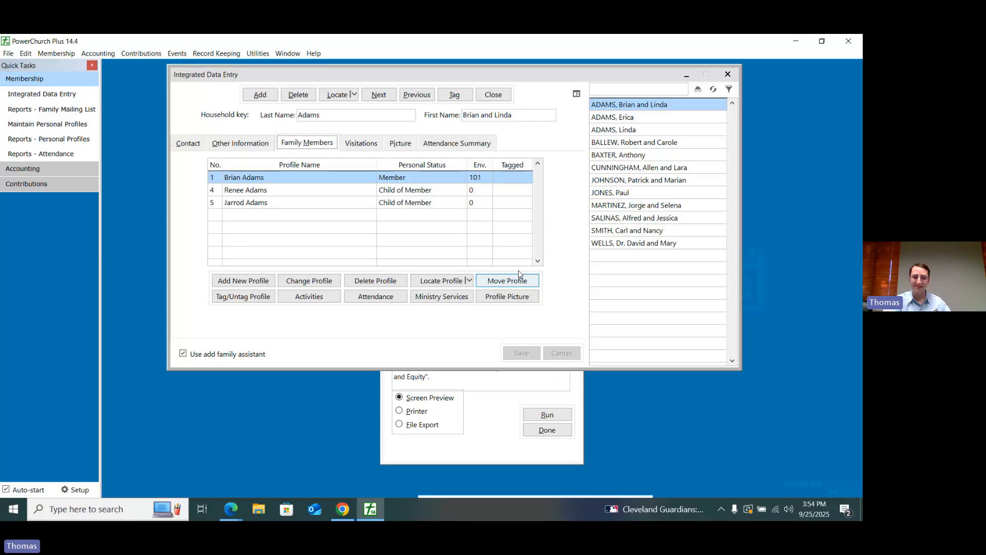
pyautogui.click(564, 234)
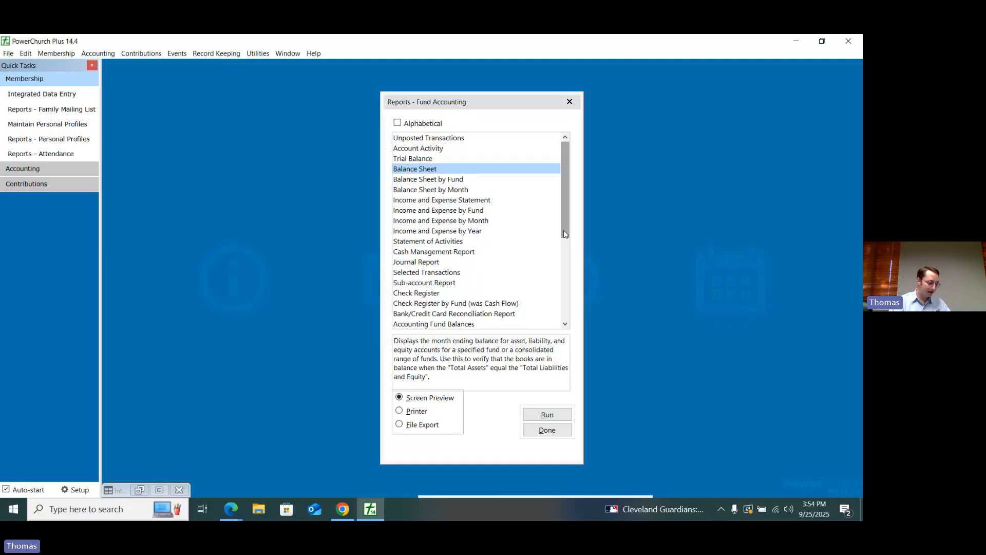